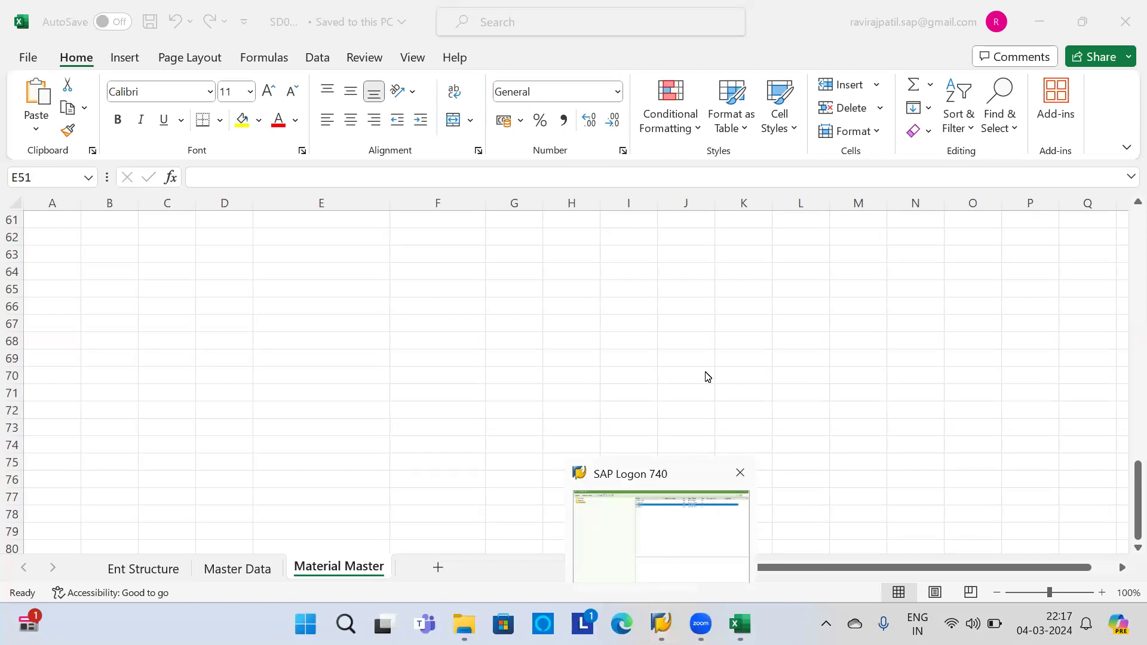
Step: Switch to SAP Logon, open the SAP IDES connection and log on with the user ID and account password
left_click(663, 621)
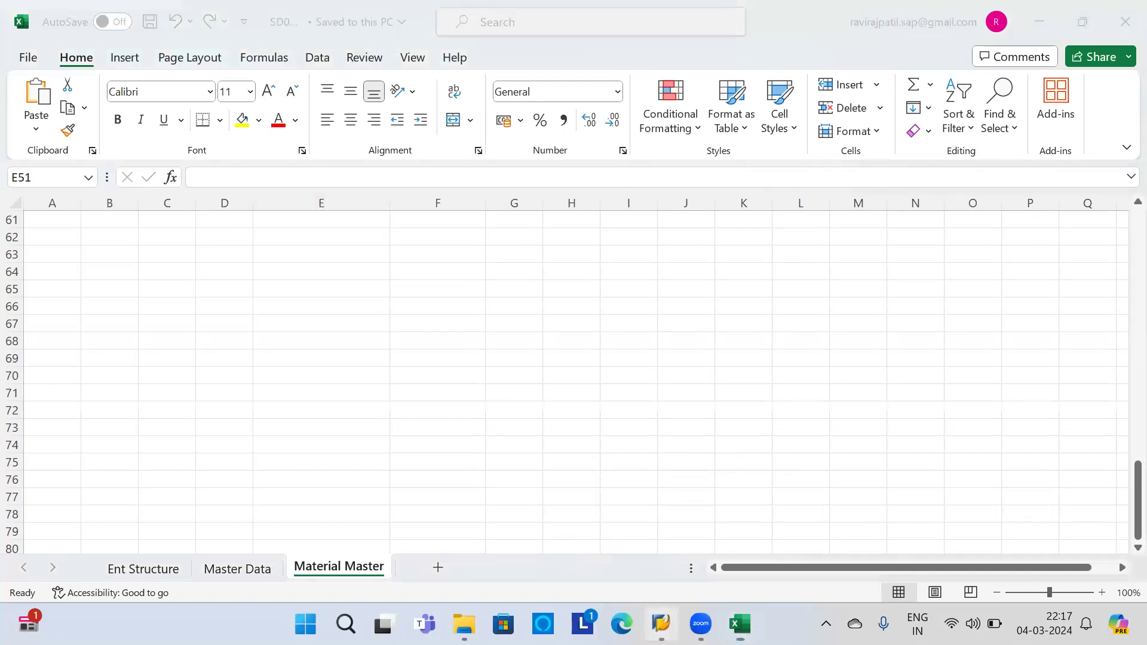
double_click(445, 91)
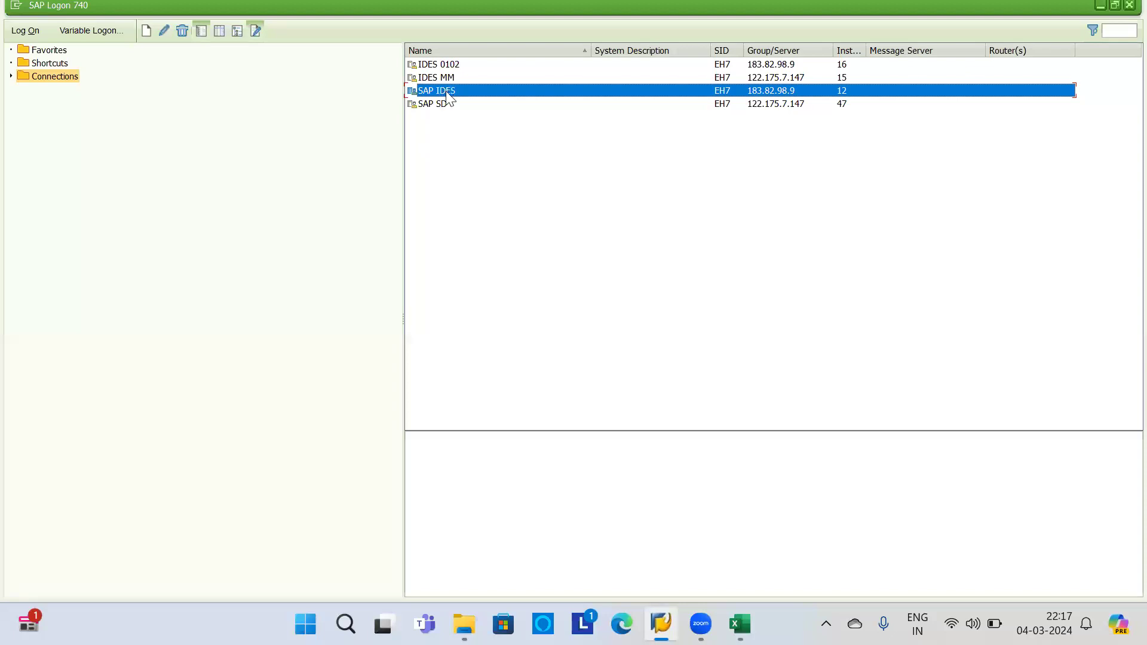
left_click(160, 149)
left_click(161, 160)
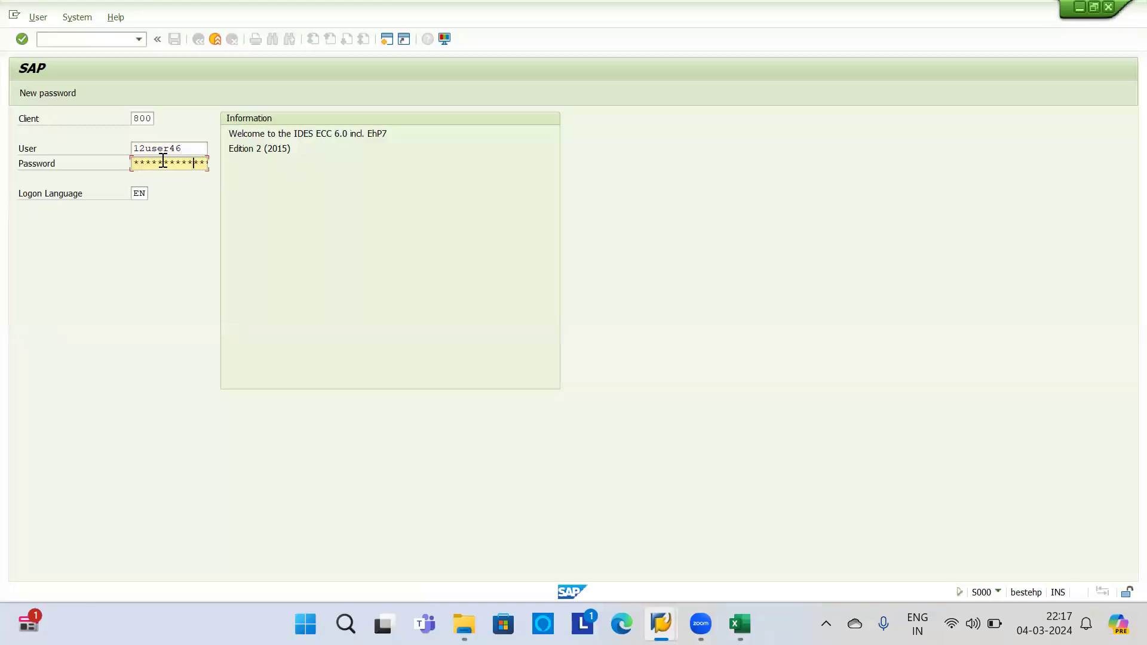
key("Return")
Step: Start transaction MM01 for industry sector M and material type FERT, accepting the preselected views
type("MM01")
key("Return")
type("M")
key("Tab")
type("FERT")
key("Return")
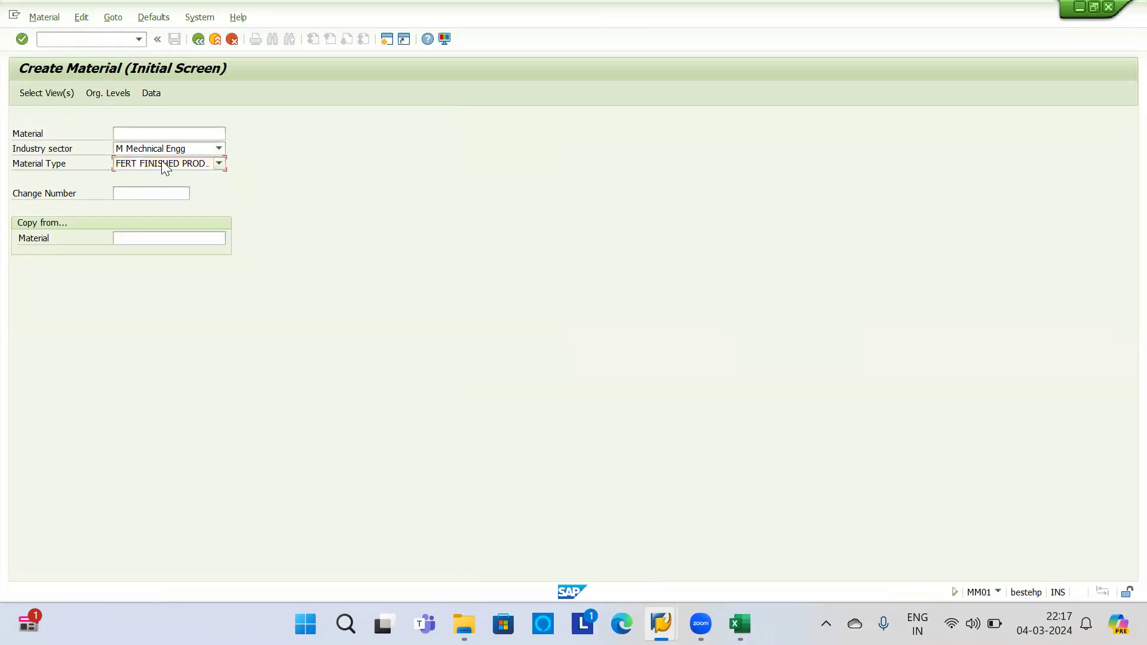
key("Return")
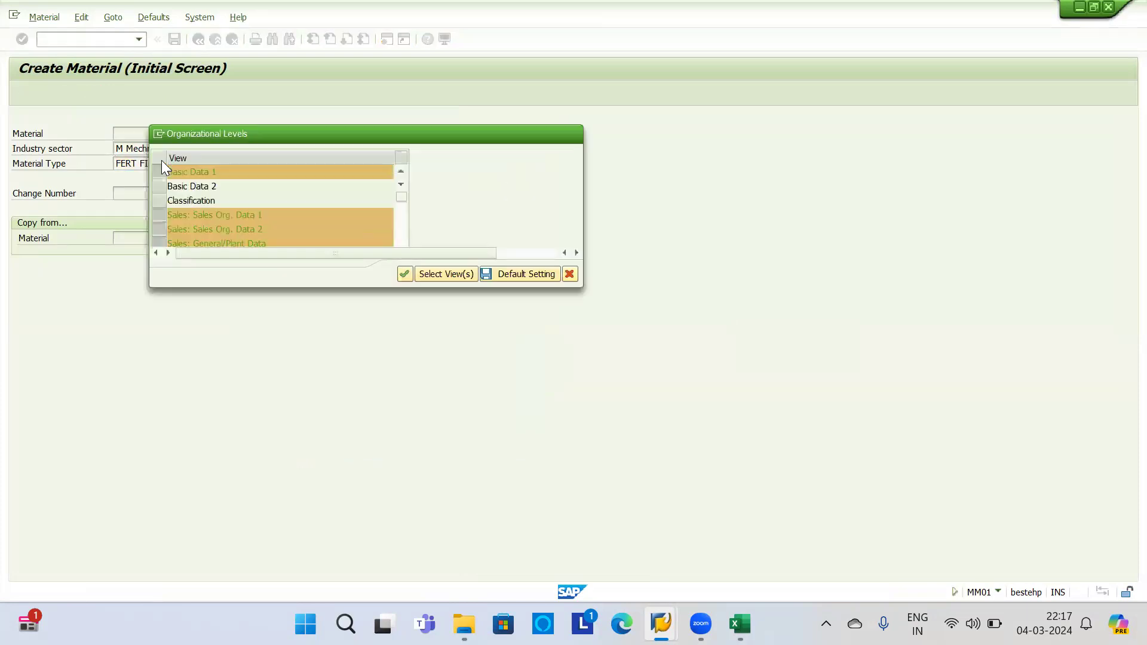
Step: Clear the plant, switch to the Excel workbook and look up the plant code in the Ent Structure sheet
key("BackSpace")
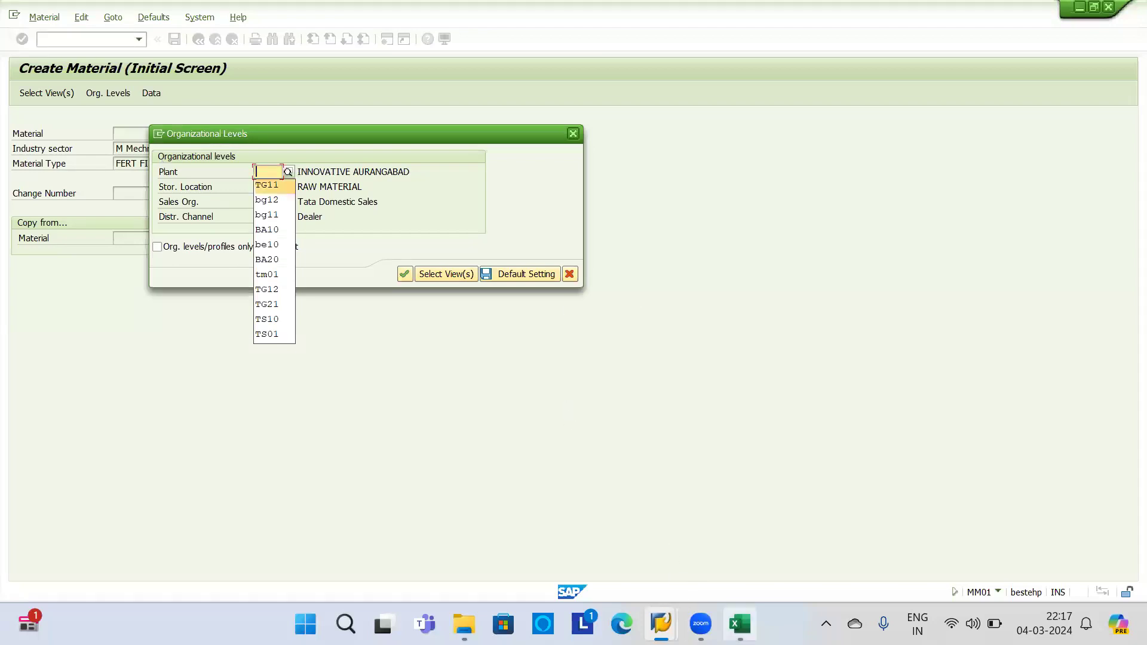
left_click(739, 623)
left_click(128, 573)
scroll(215, 426, "up", 10)
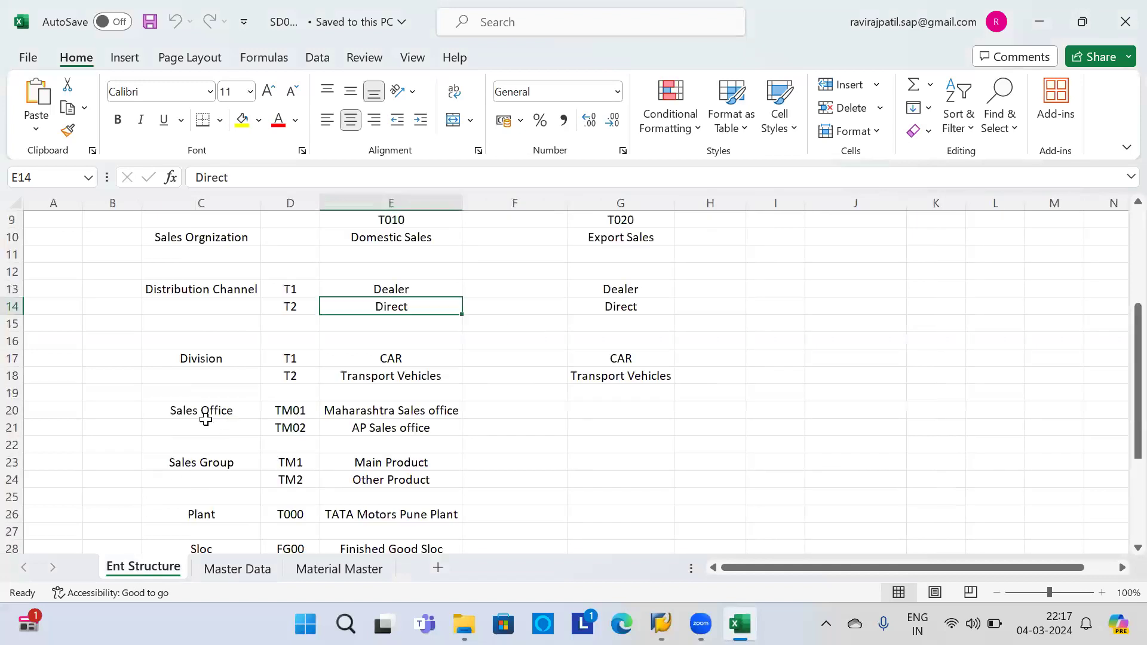
scroll(321, 417, "down", 6)
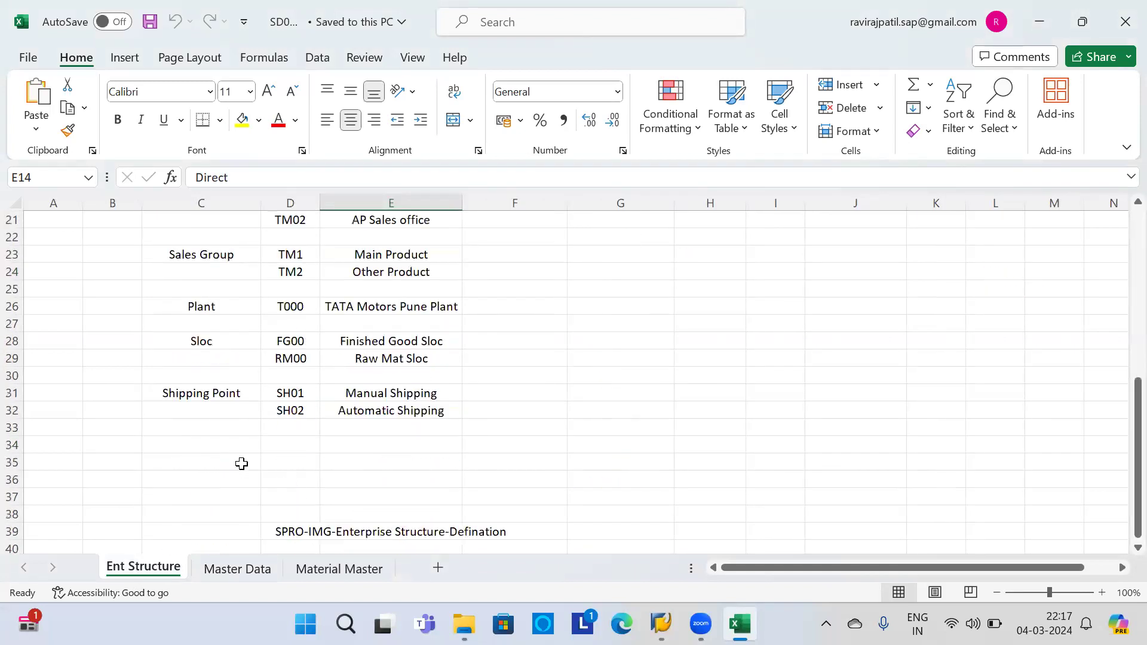
scroll(302, 392, "up", 2)
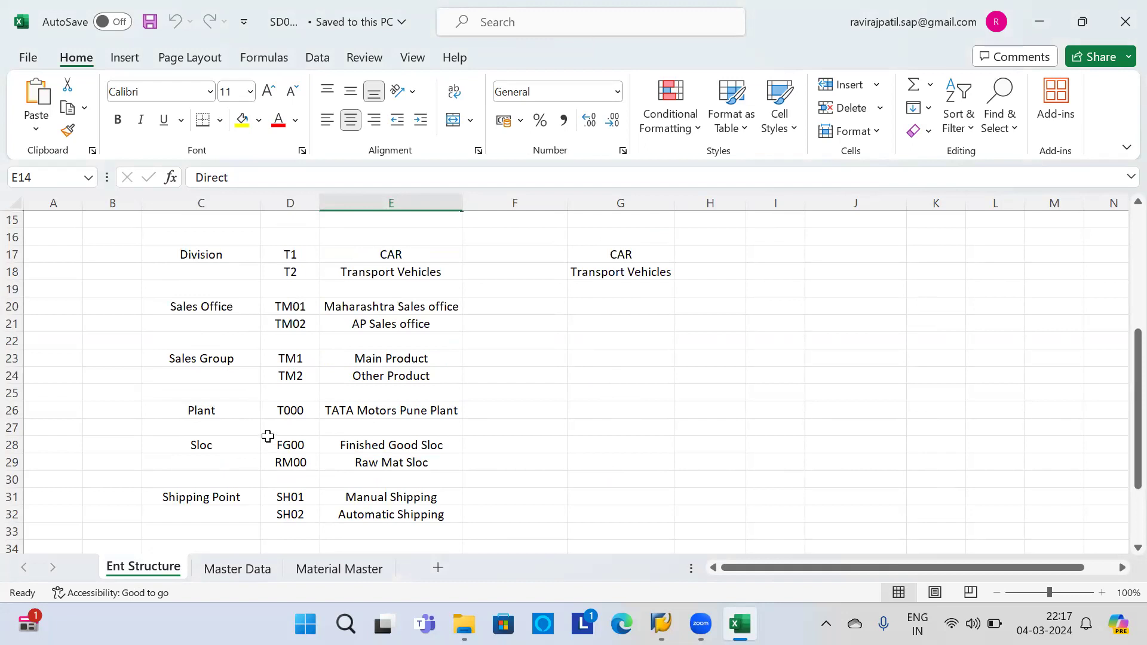
Step: Switch back to SAP, set the plant to T000, save the organizational levels as the default setting and confirm them
key("alt+Tab")
key("Down")
key("Down")
type("t")
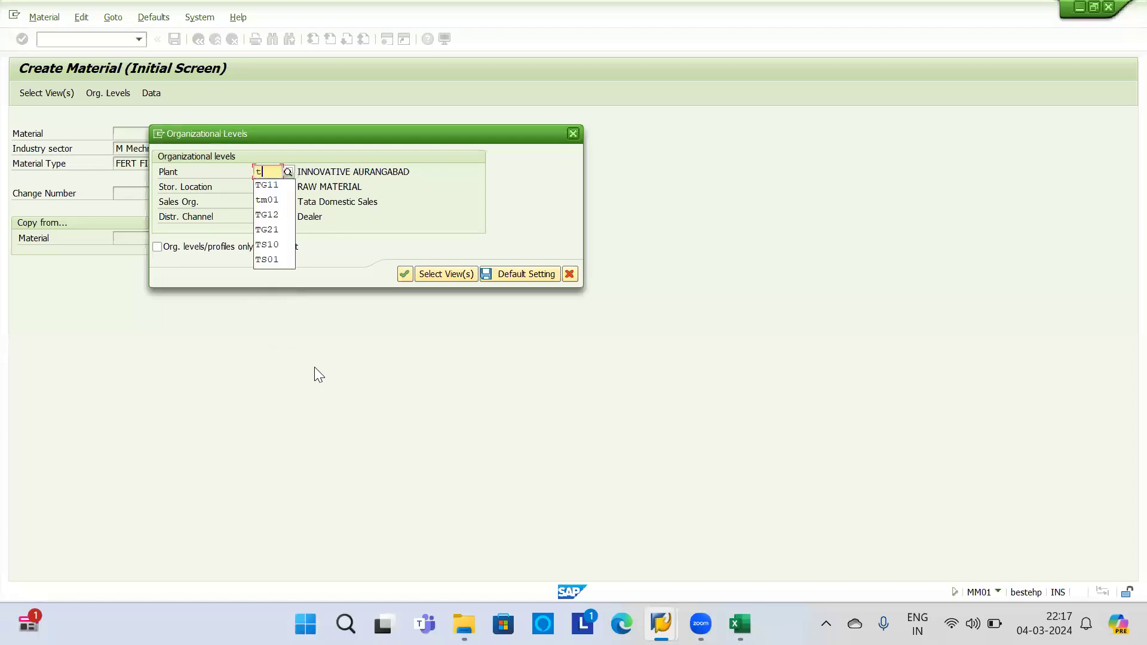
type("000")
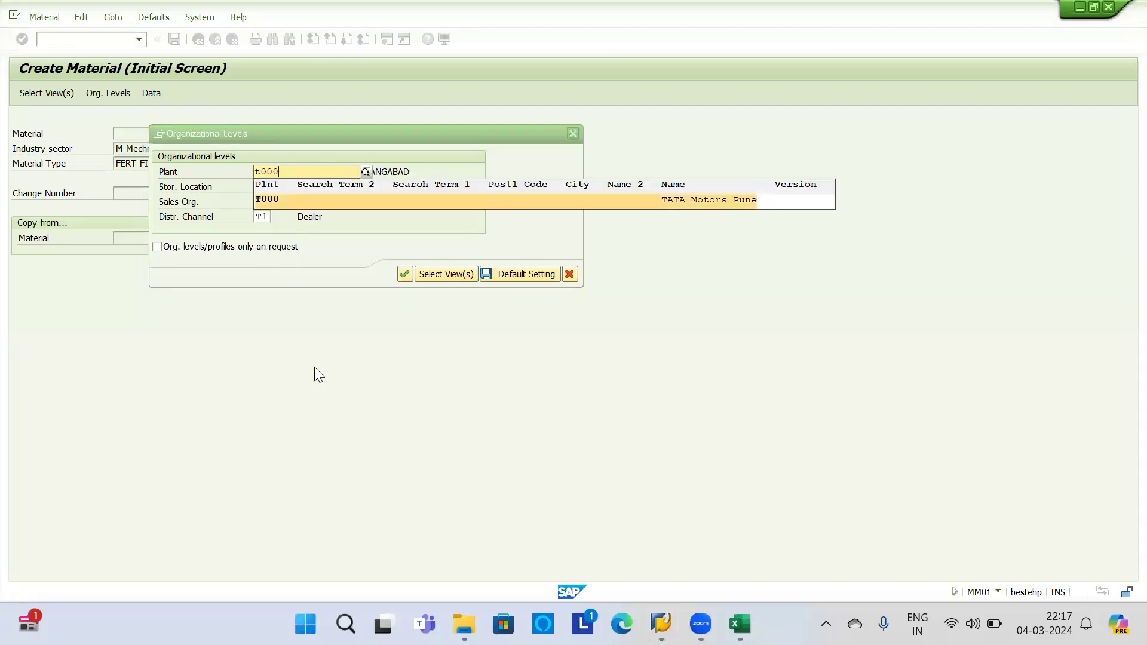
key("Tab")
key("Tab")
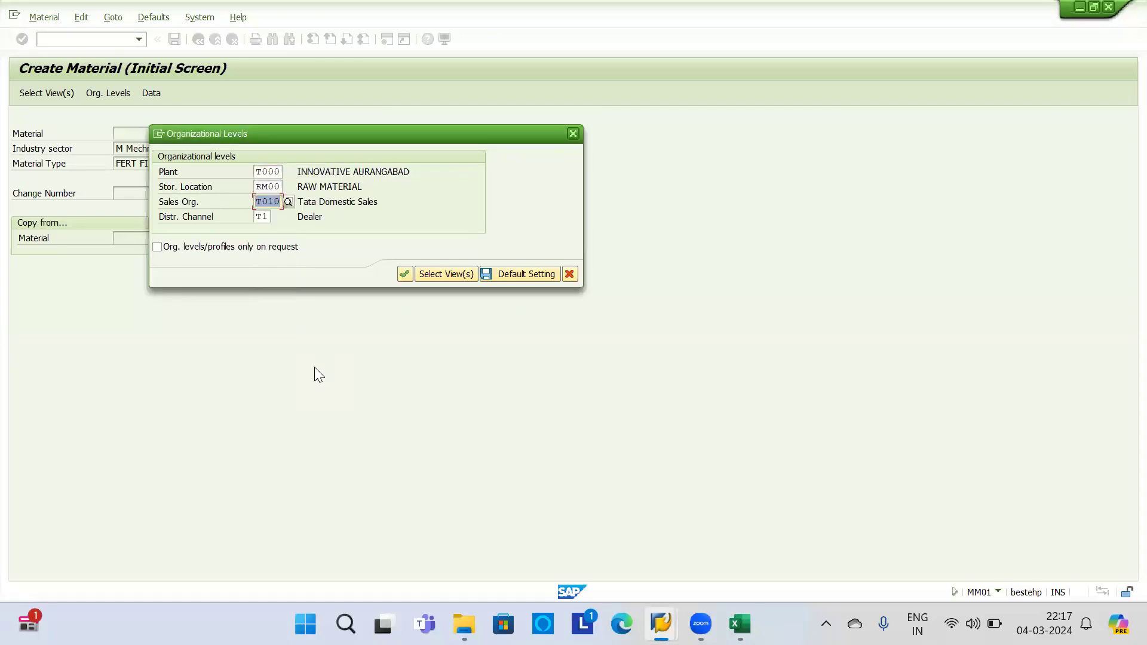
left_click(518, 273)
left_click(404, 274)
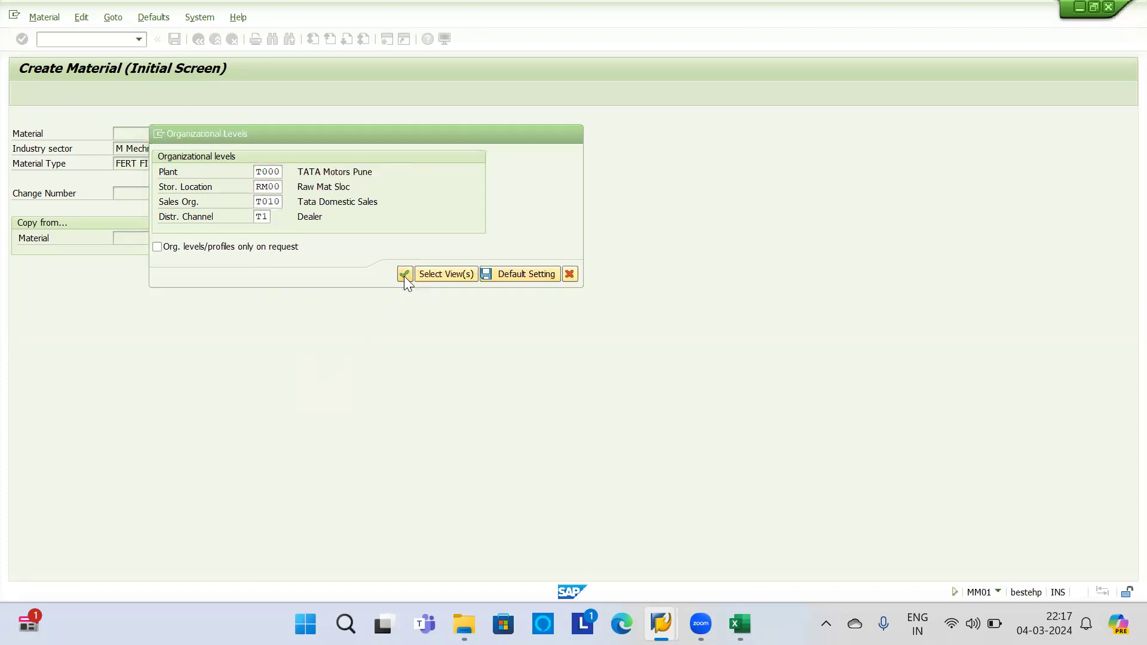
key("Down")
key("Down")
key("Down")
key("Down")
key("Down")
key("Down")
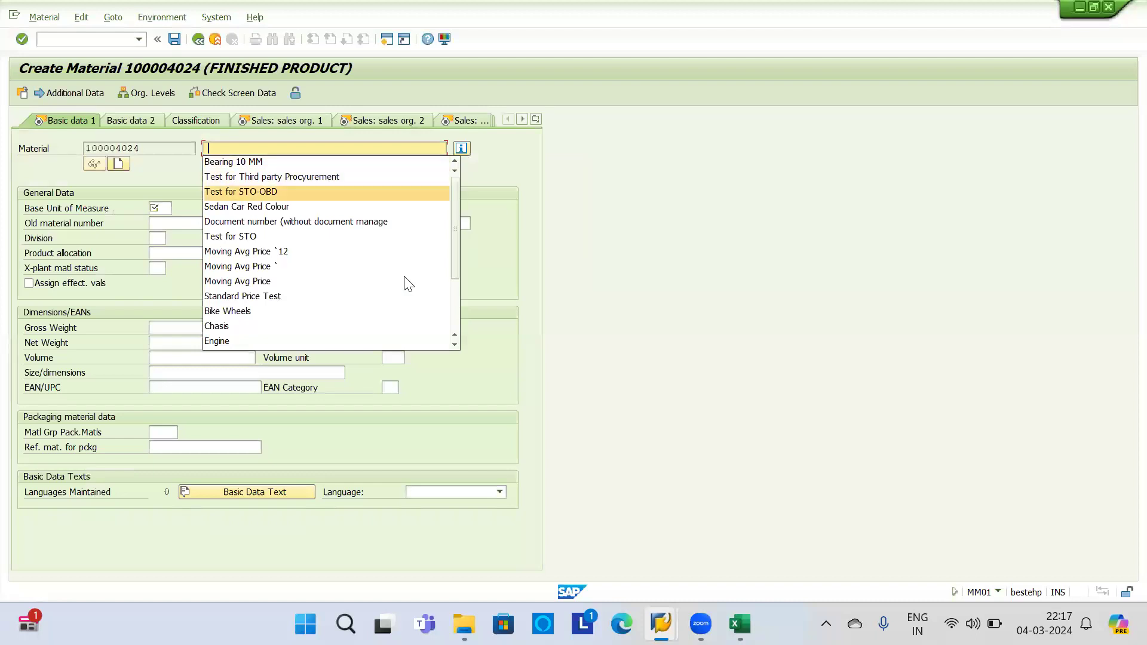
key("Up")
key("Up")
key("Down")
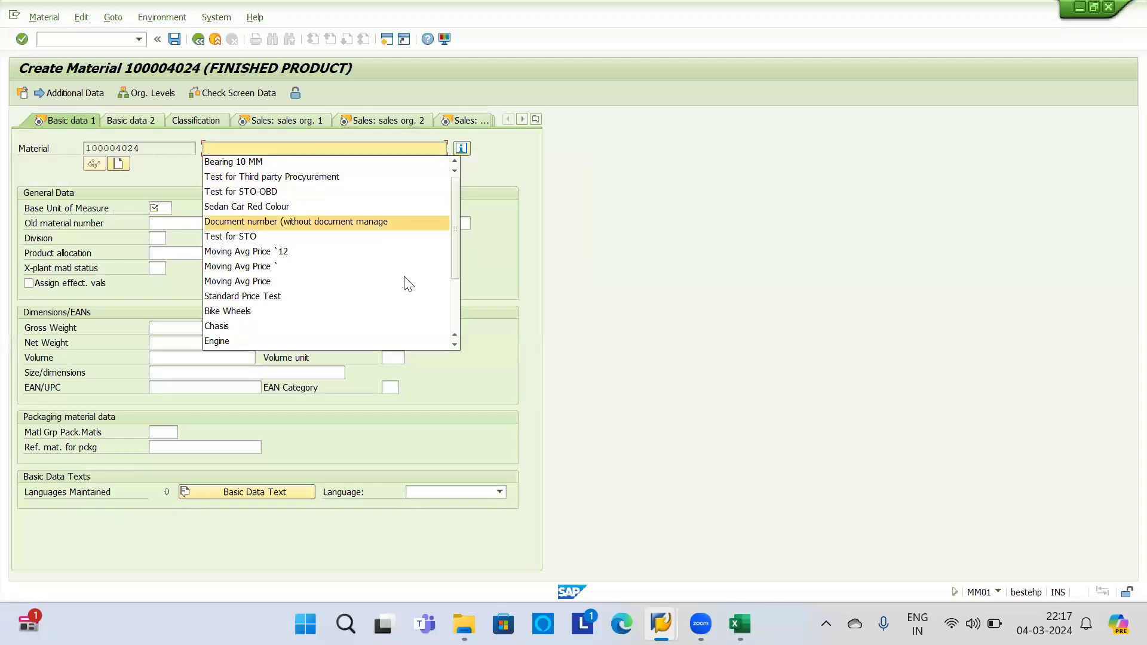
key("BackSpace")
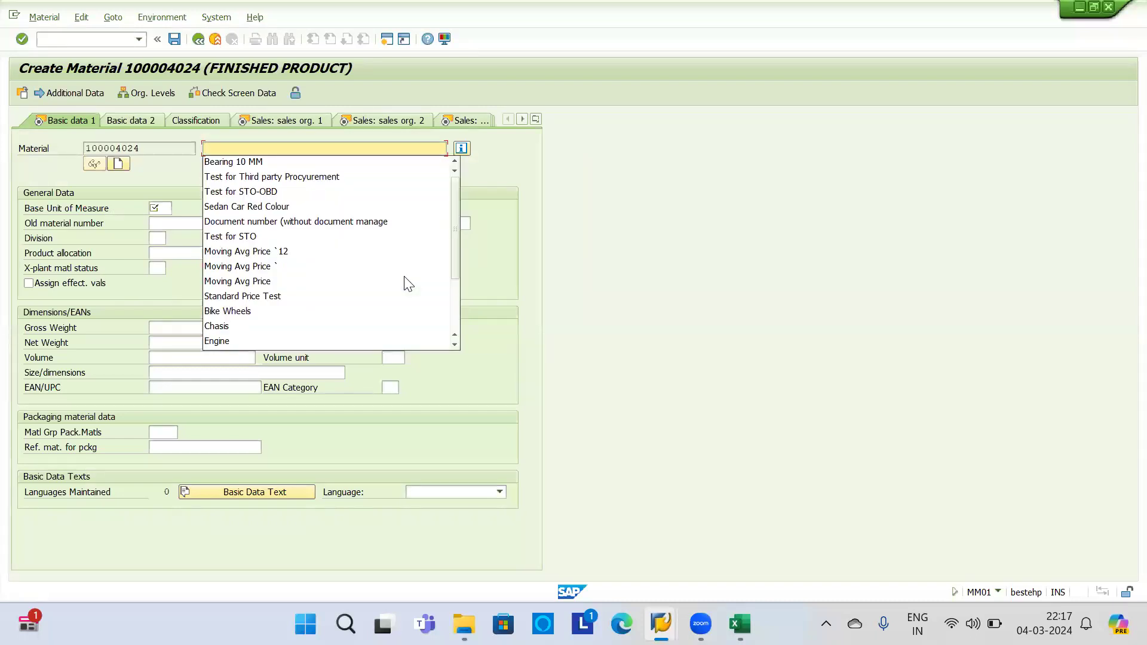
Step: Describe the material as Test Material with base unit of measure EA and material group 02001, and continue to the tax data
key("Caps_Lock")
type("Test ")
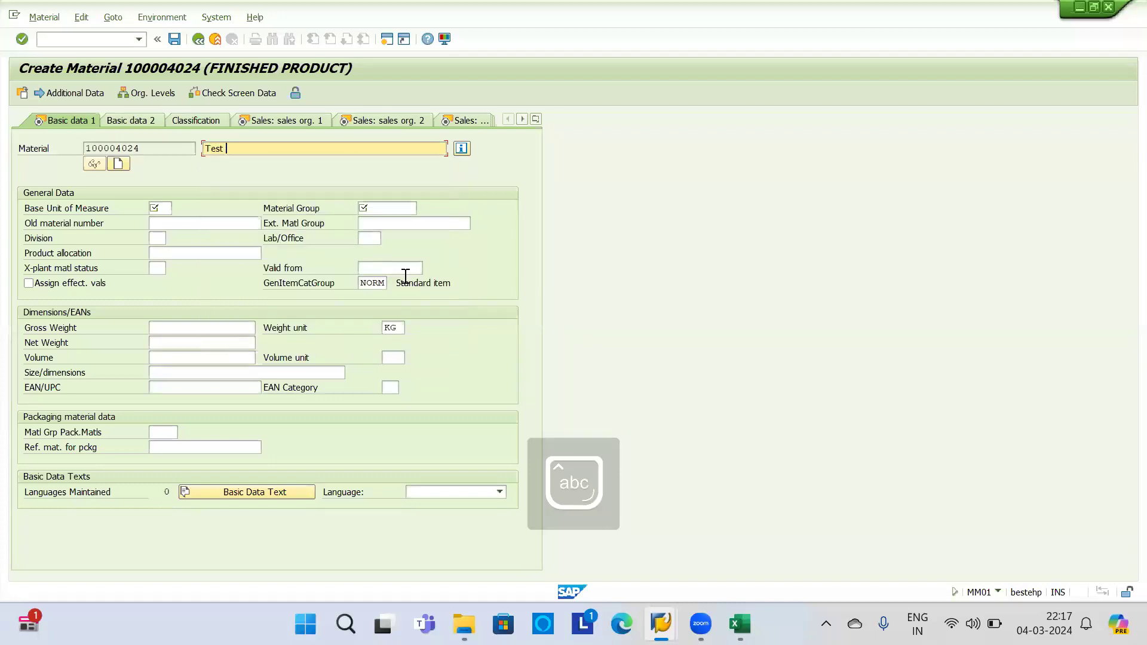
type("Material")
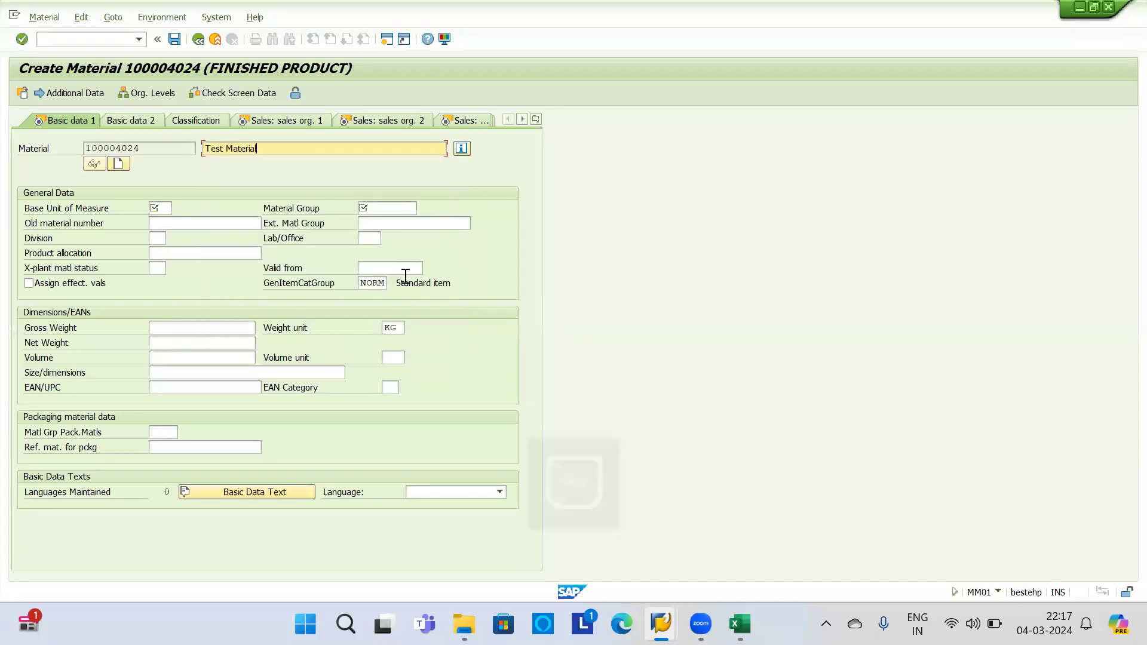
key("Return")
type("ea")
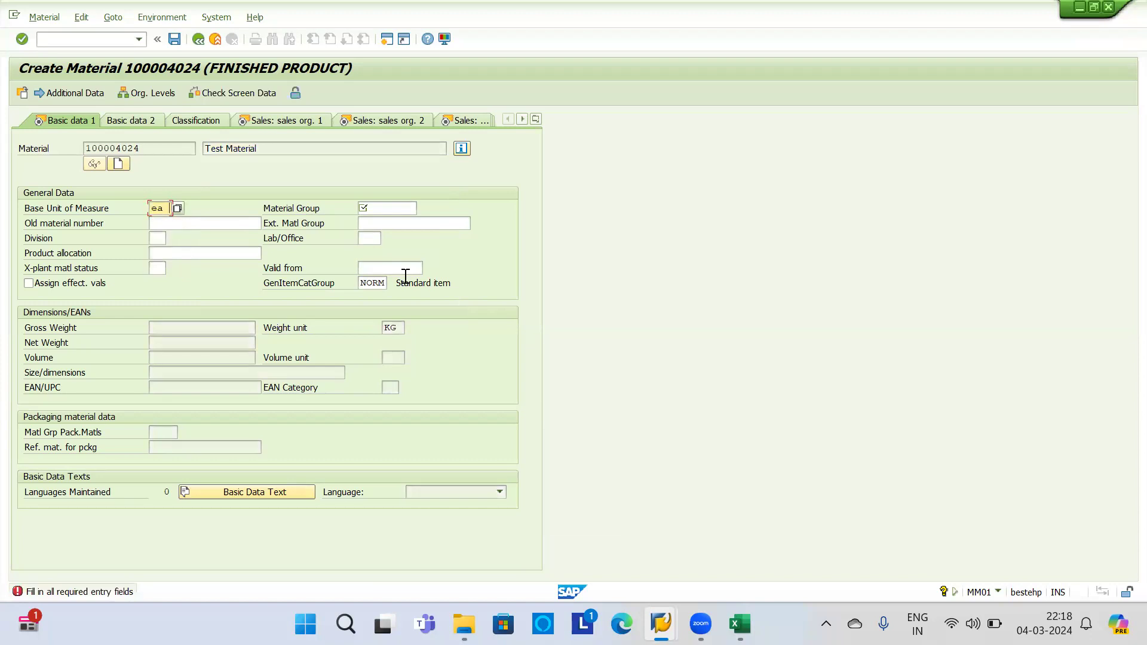
key("Tab")
key("Down")
key("Return")
key("Return")
Step: Set the tax classification to 0 for all six Indian tax categories and confirm the tax data
type("0")
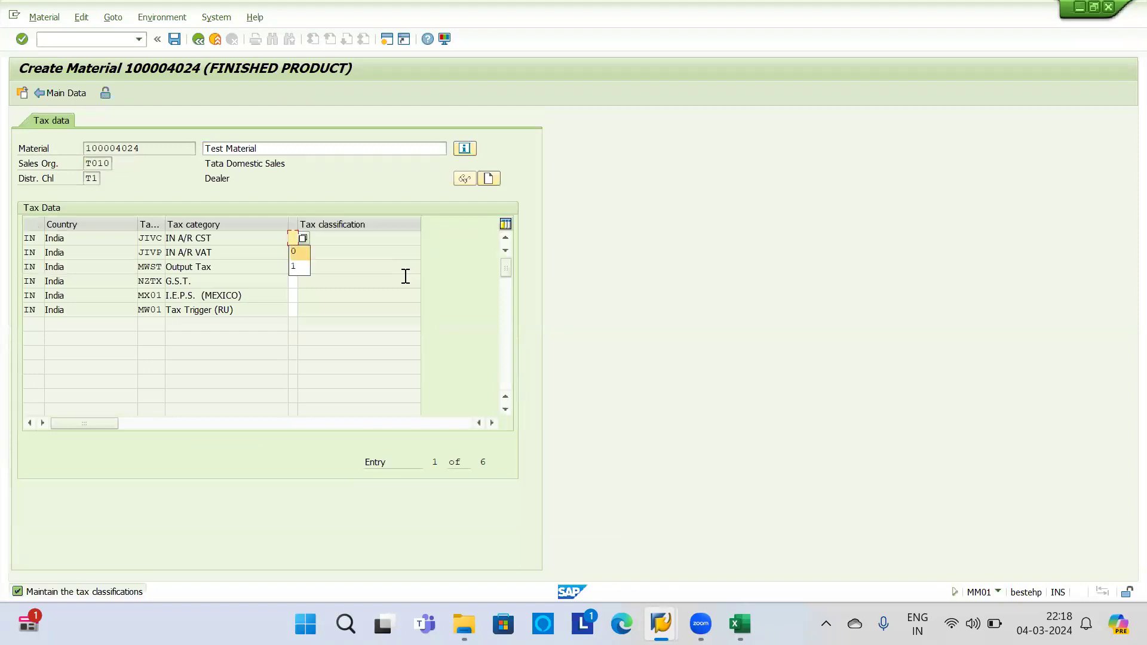
key("Down")
key("Return")
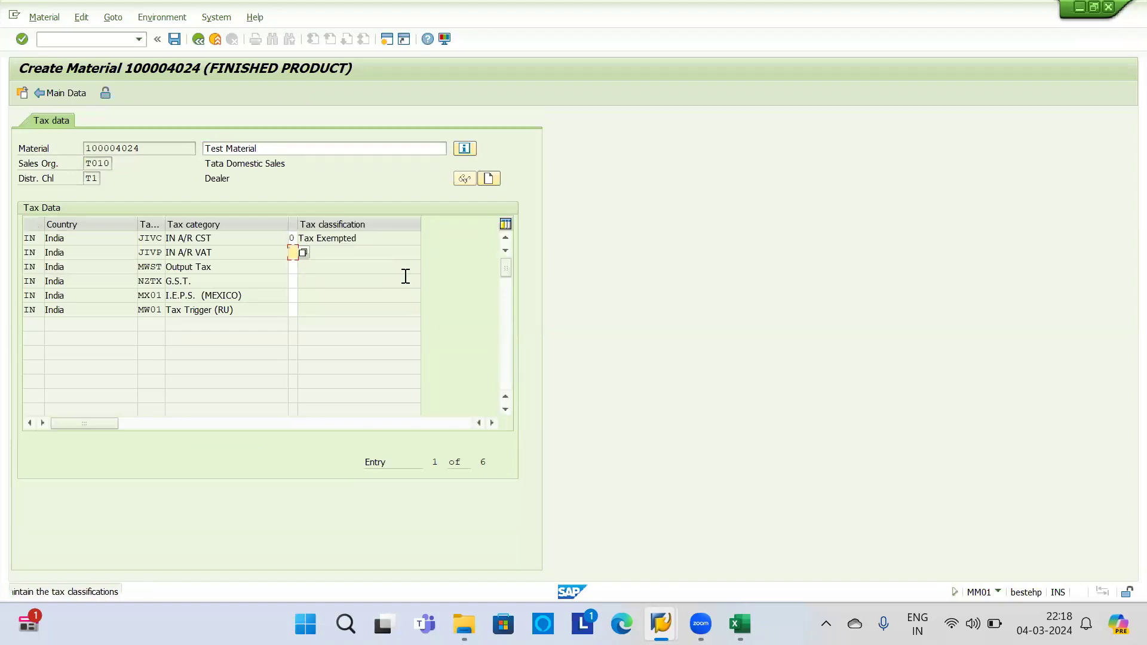
type("0")
key("Down")
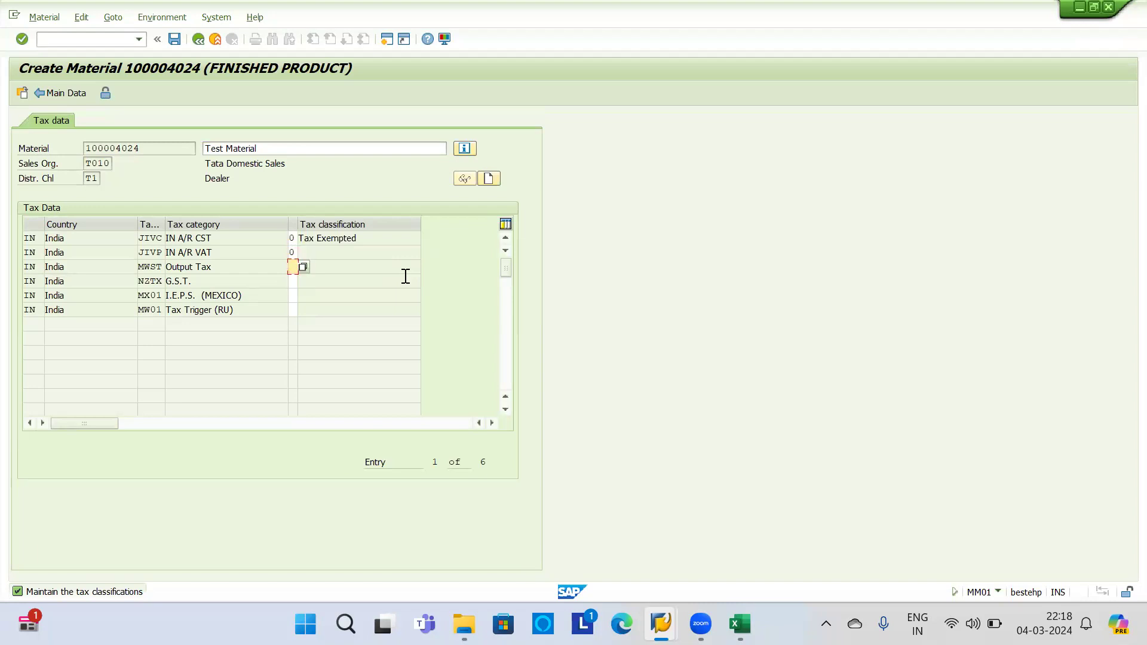
type("0")
key("Down")
type("0")
key("Down")
type("0")
key("Down")
type("0")
key("Return")
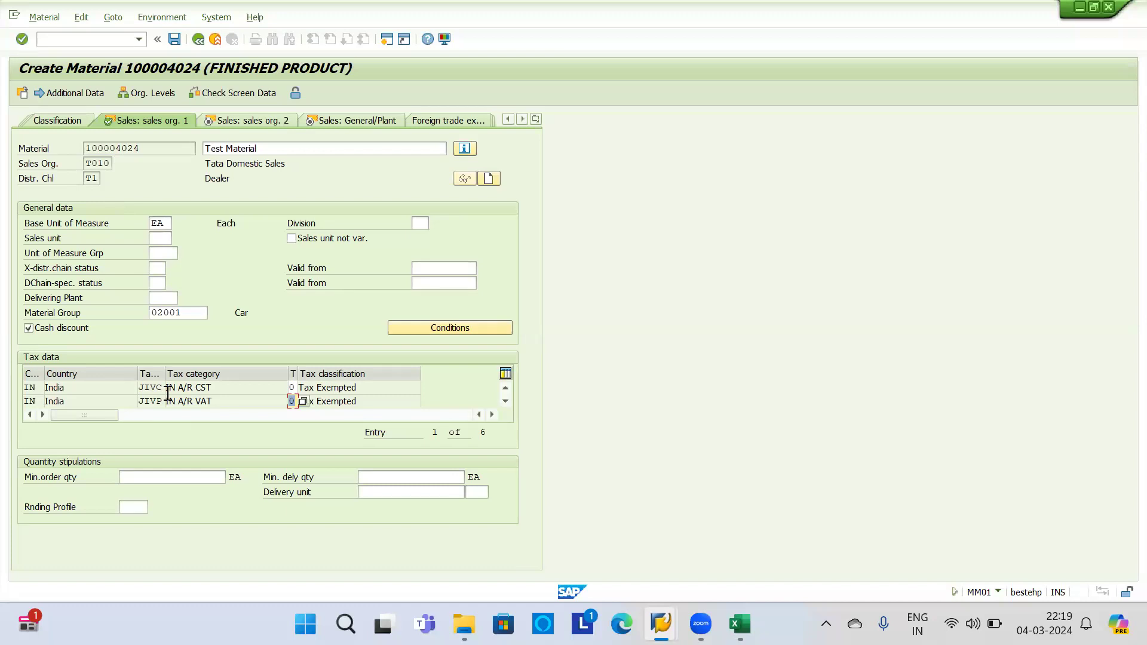
Step: Advance through both sales org. views to Sales: General/Plant and review its gross and net weight fields
left_click(295, 387)
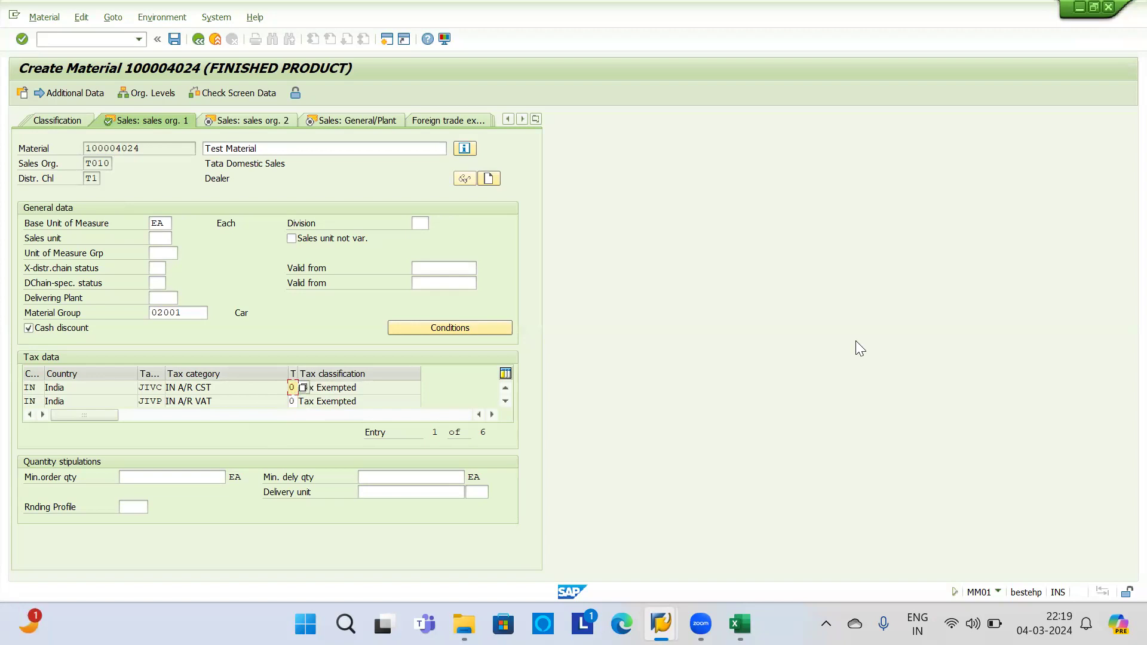
key("Return")
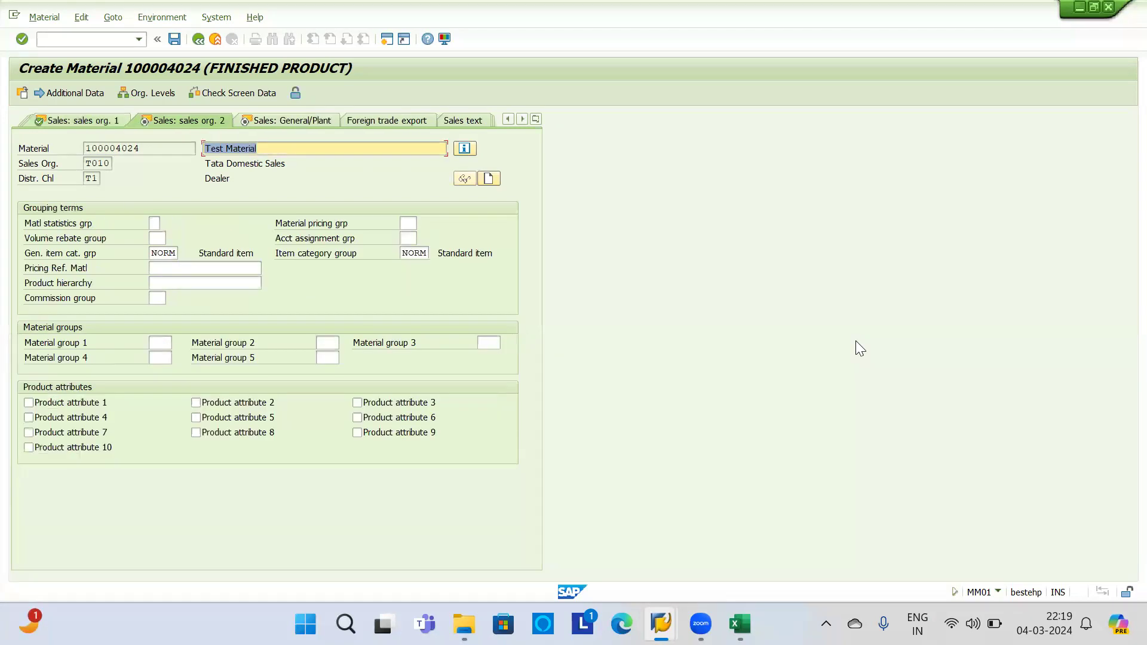
key("Return")
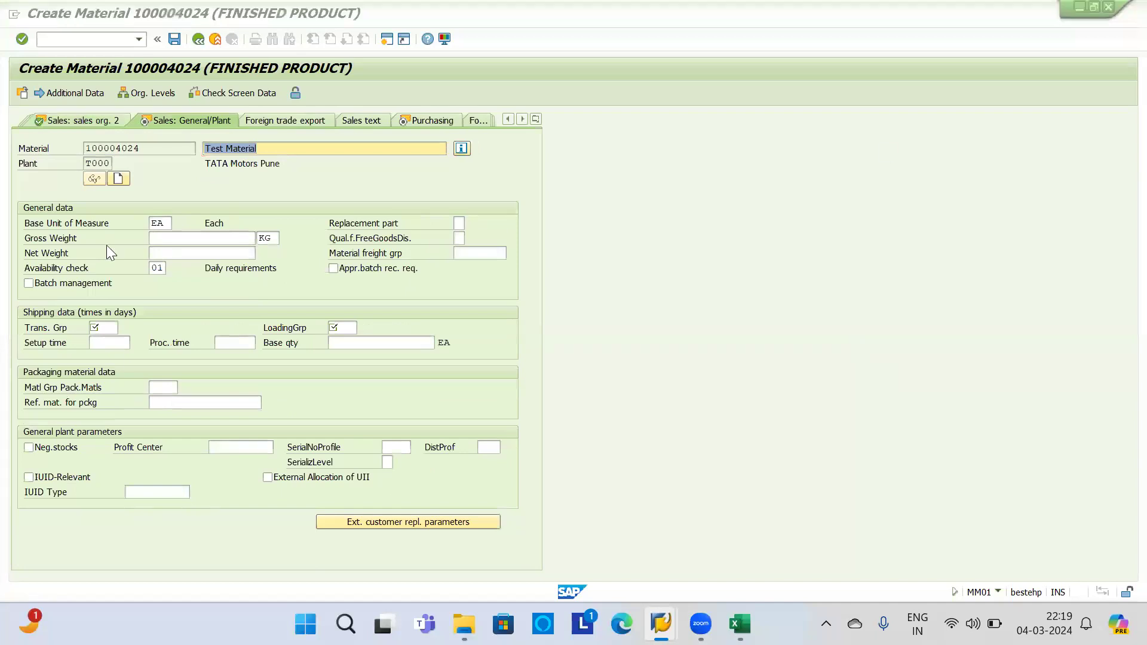
key("Return")
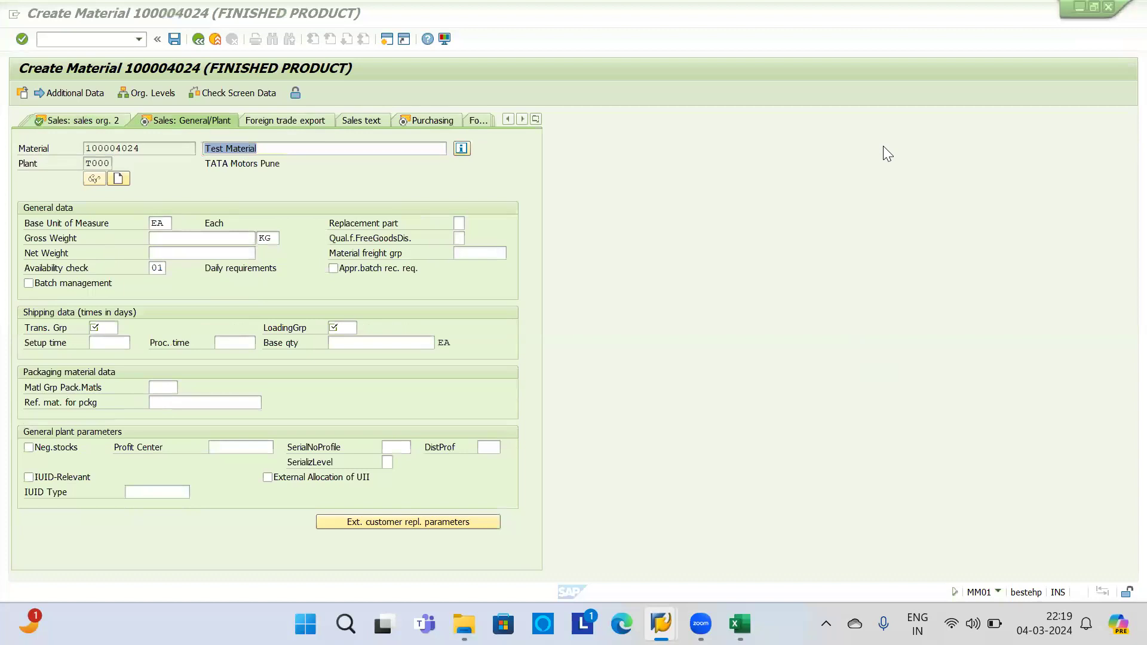
left_click(174, 239)
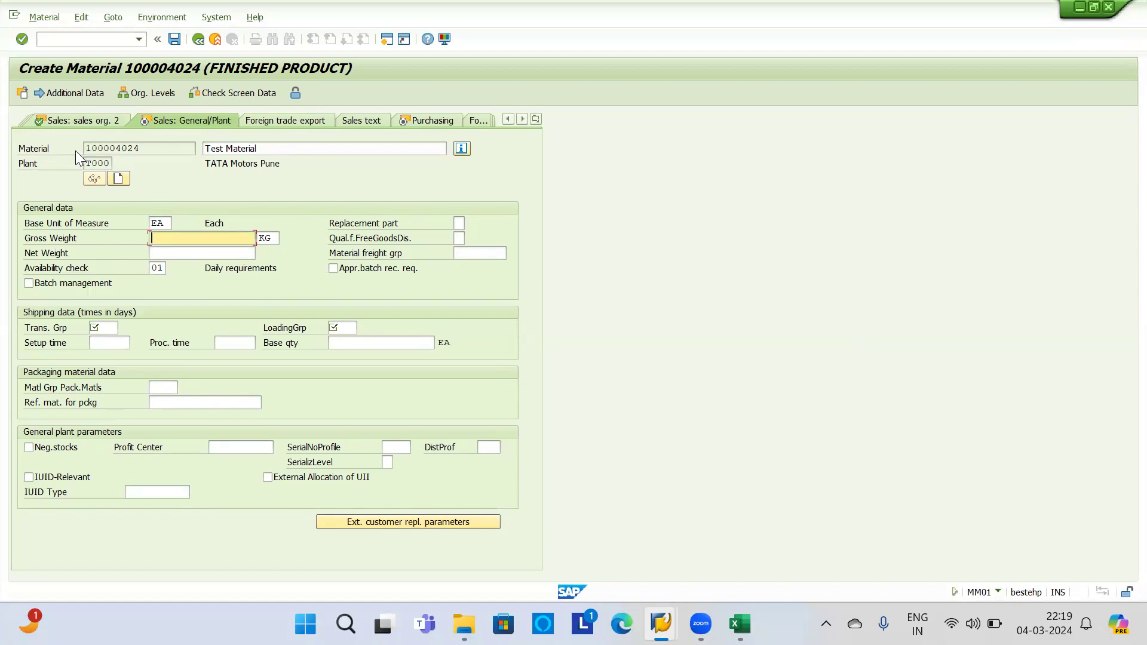
left_click(200, 252)
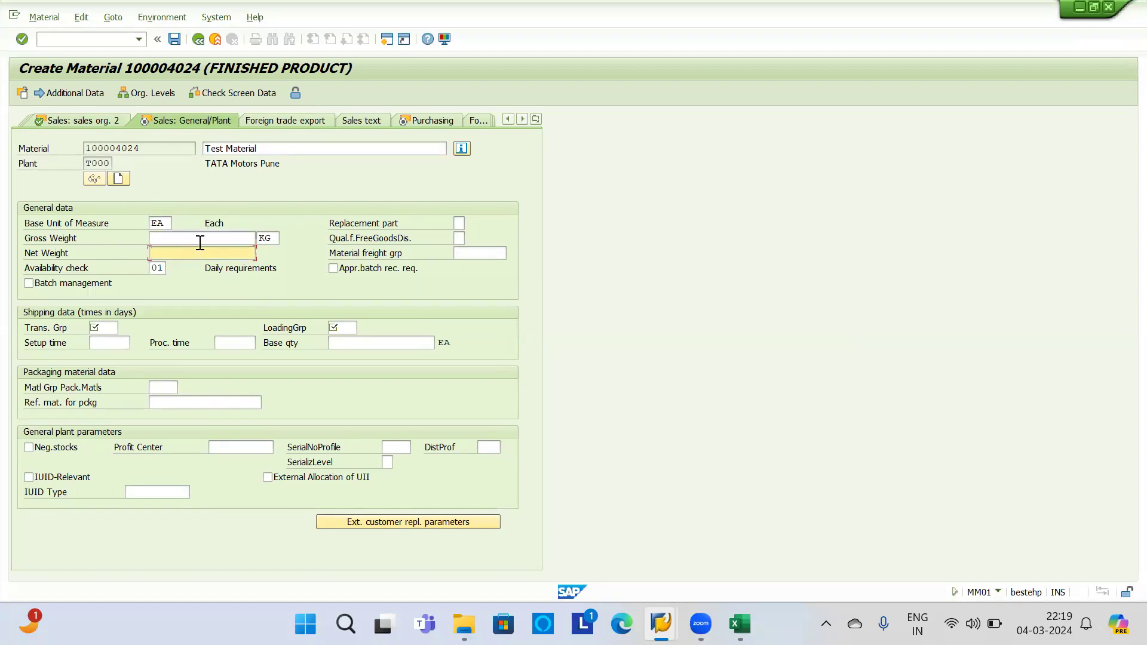
left_click(202, 238)
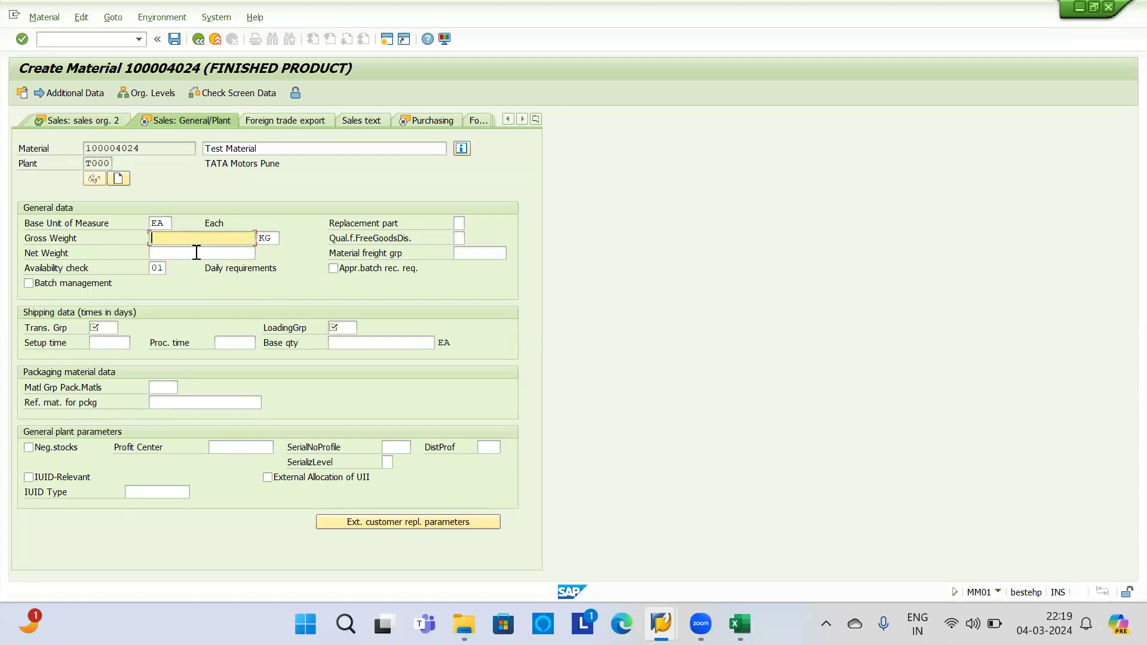
left_click(194, 252)
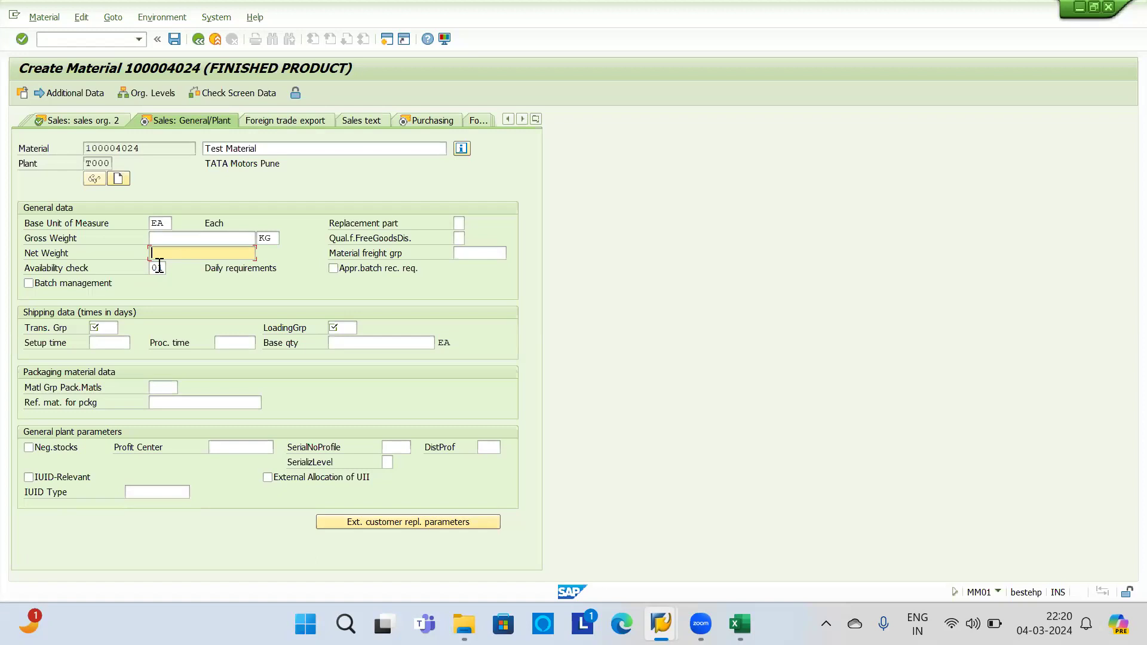
Step: Open a new session and start transaction MD04 for the stock/requirements list
left_click(389, 41)
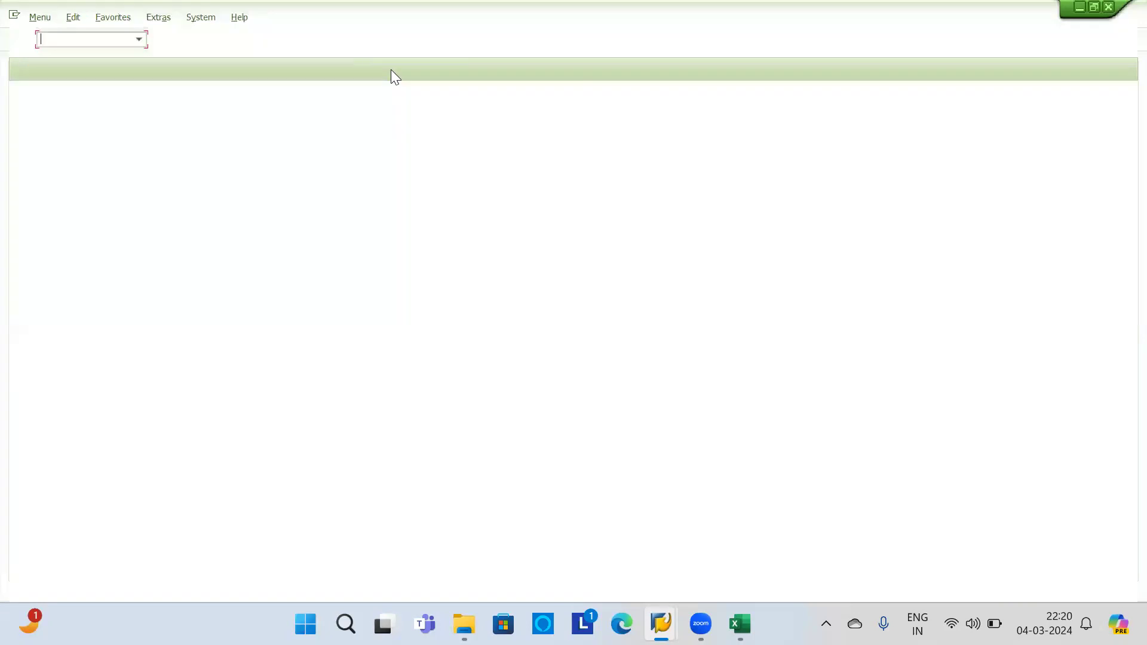
type("md03")
key("BackSpace")
type("4")
key("Return")
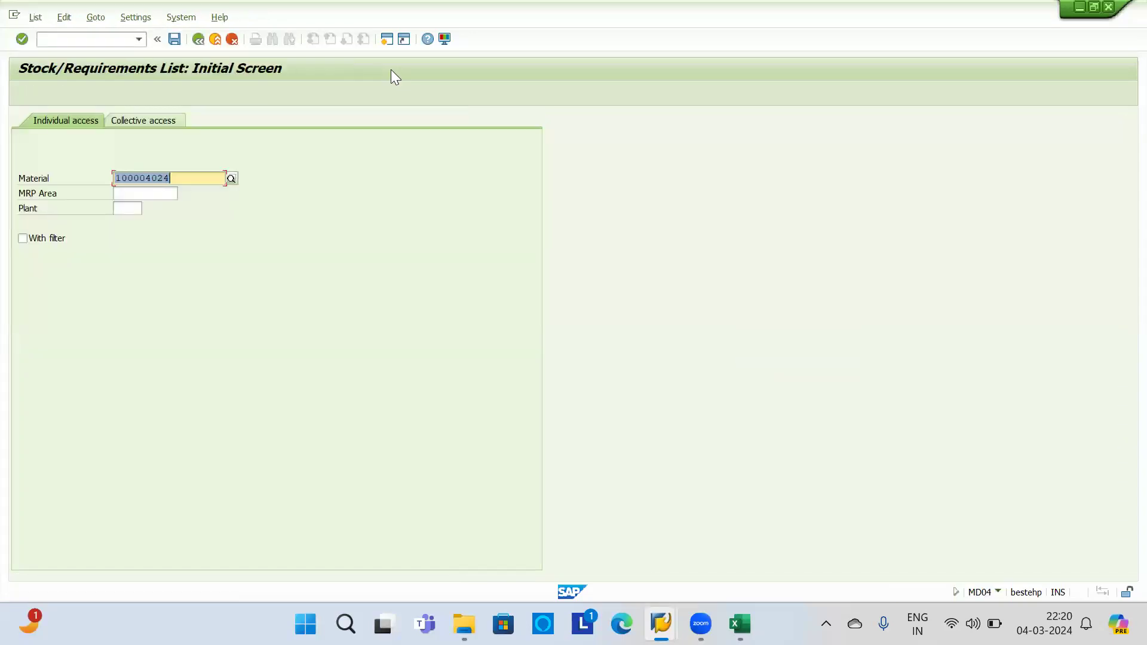
Step: Try to display the stock/requirements list for material 100004024 in plant T000
key("Tab")
type("t000")
key("F4")
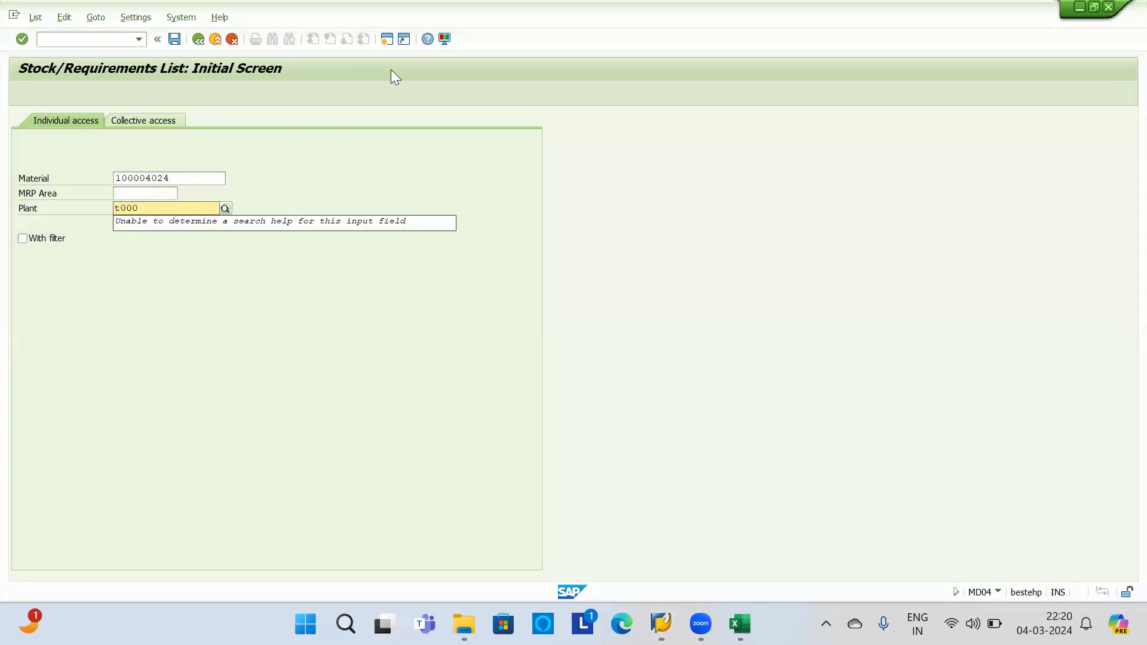
key("Return")
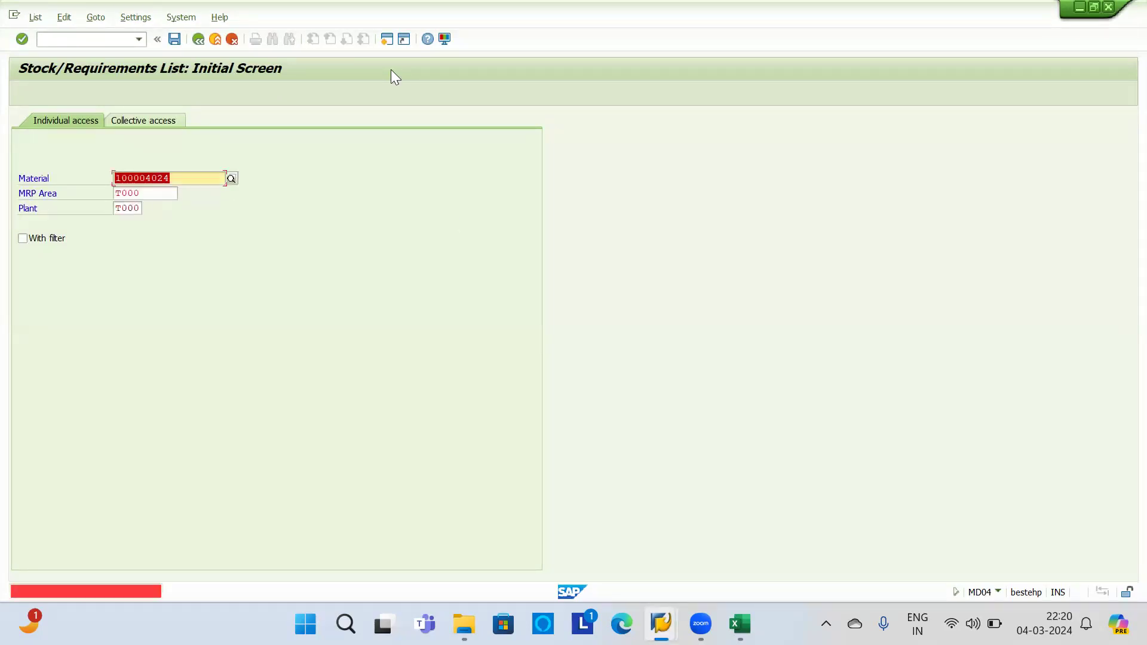
Step: Examine the availability check setting for material 100004024 in Sales: General/Plant alongside the stock/requirements list session
key("alt+Tab")
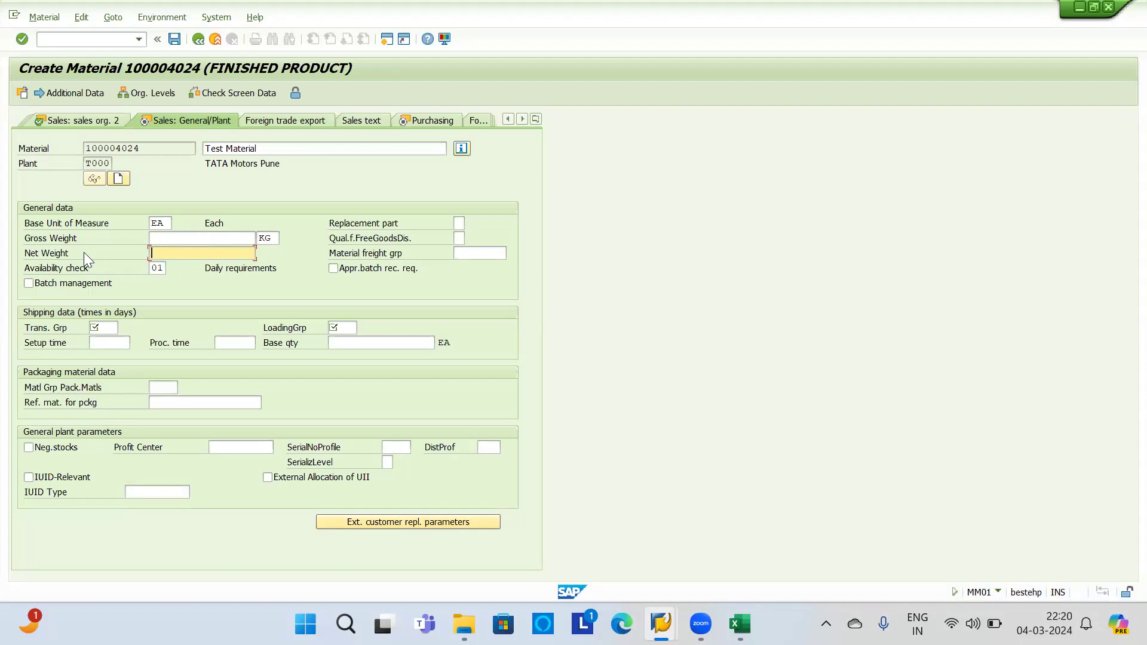
left_click(165, 268)
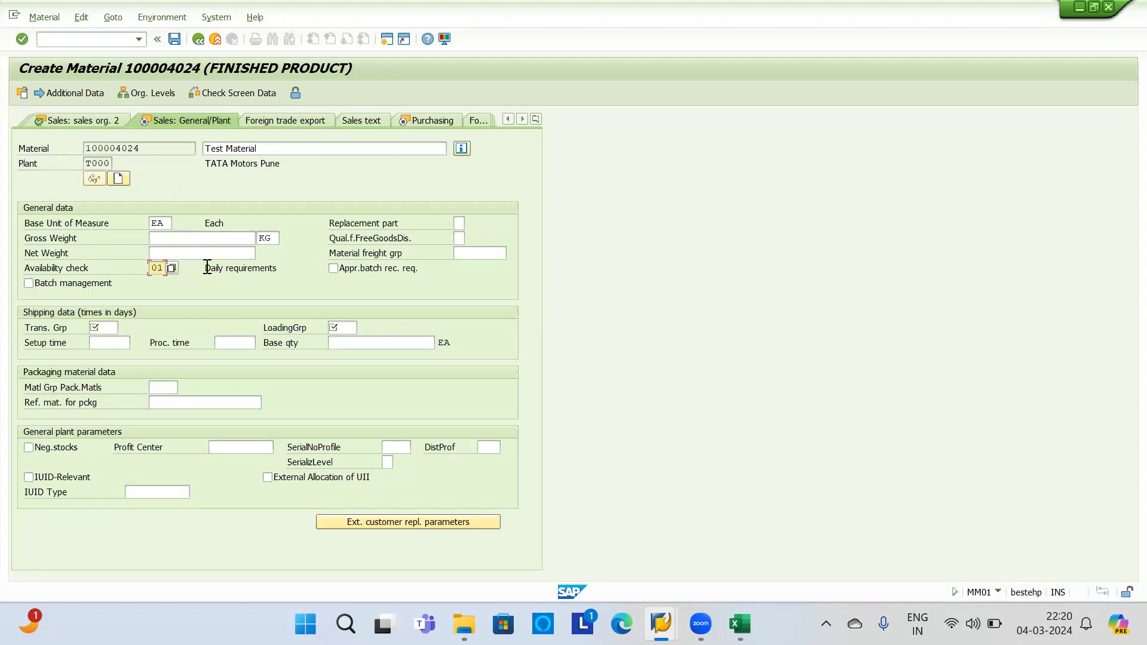
left_click_drag(207, 268, 349, 260)
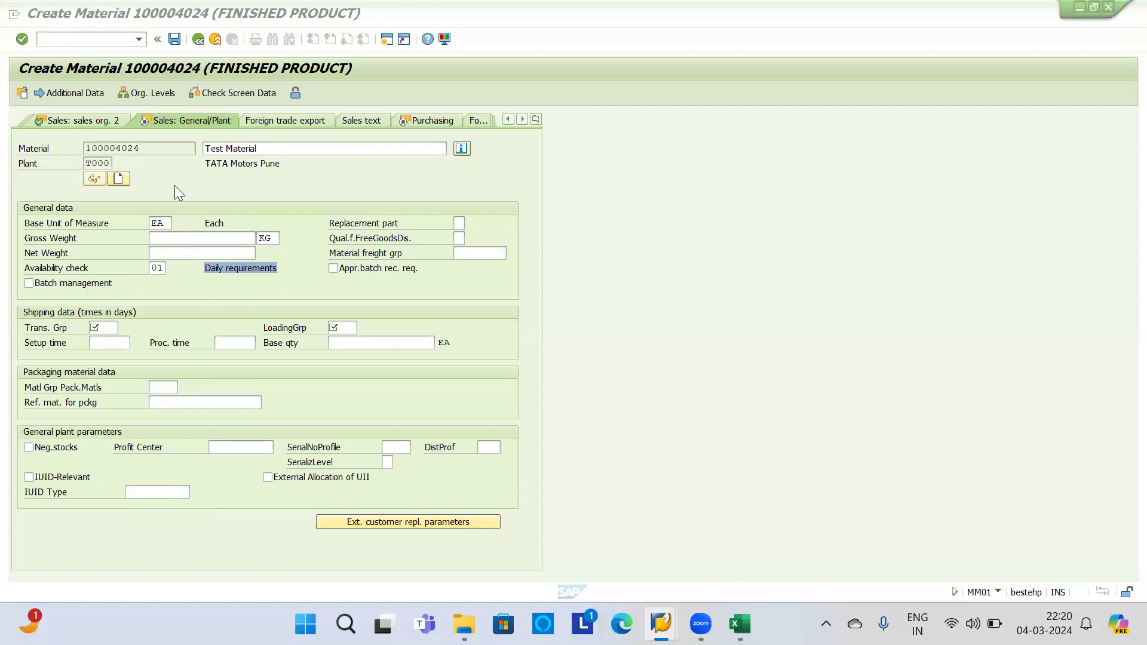
left_click(140, 138)
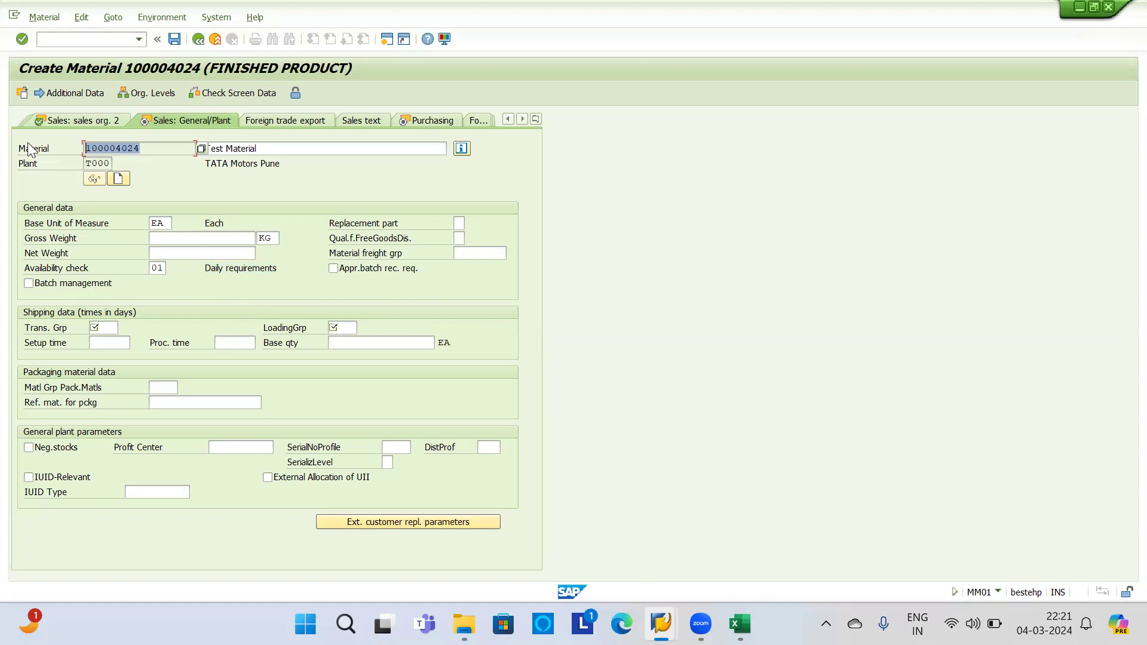
left_click(156, 268)
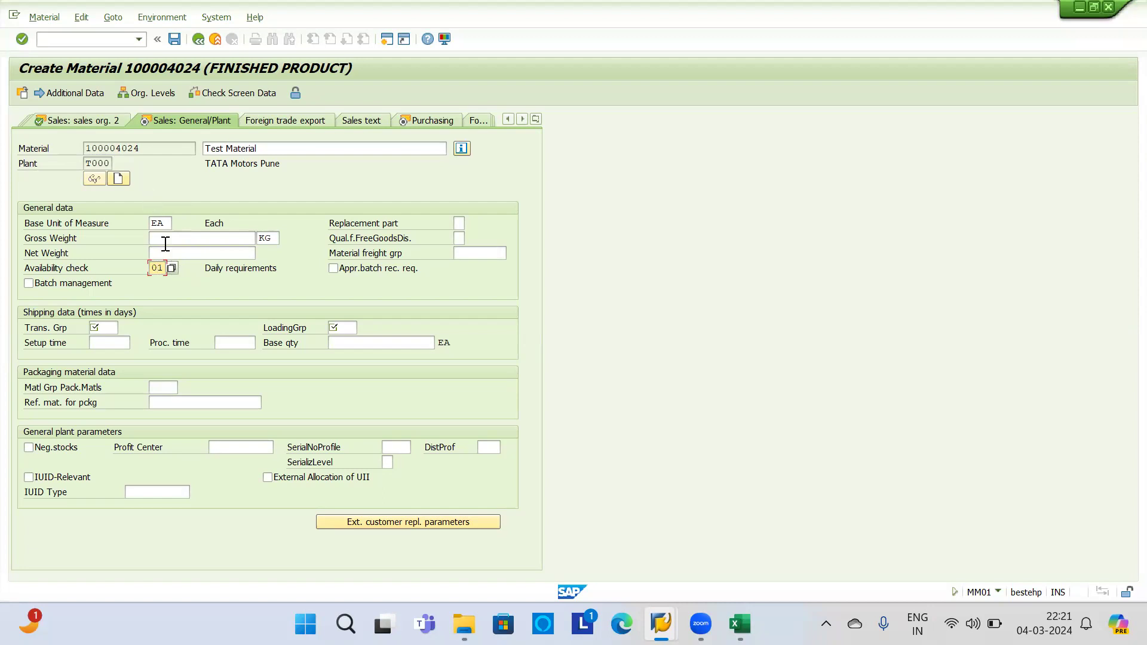
left_click_drag(150, 268, 179, 268)
key("alt+Tab")
key("alt+Tab")
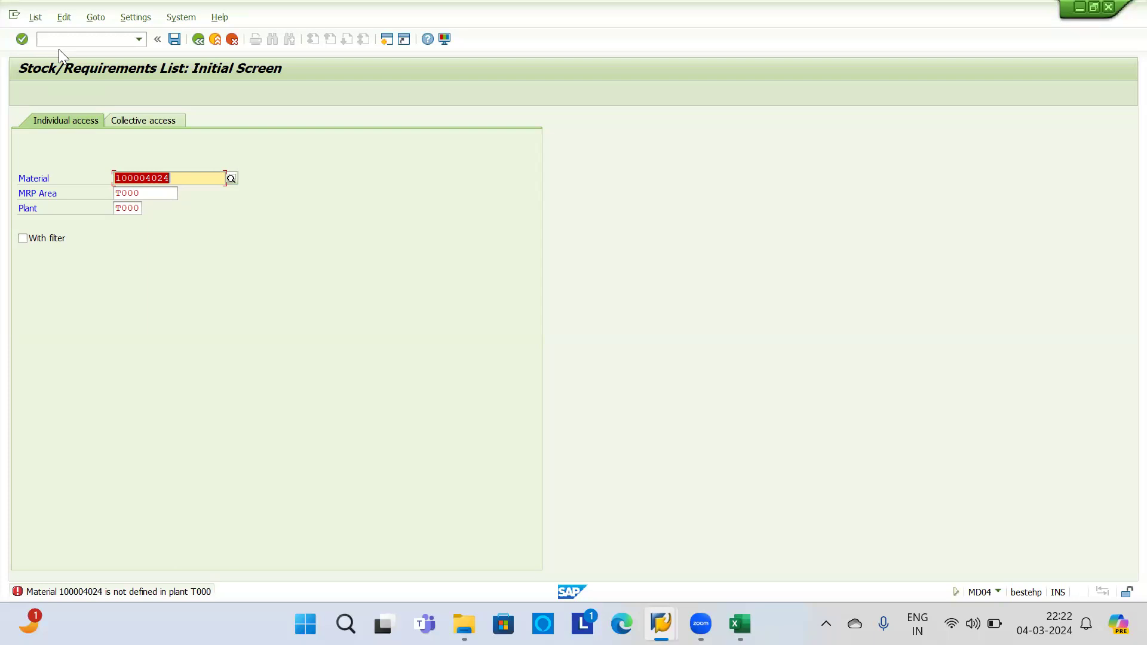
key("alt+Tab")
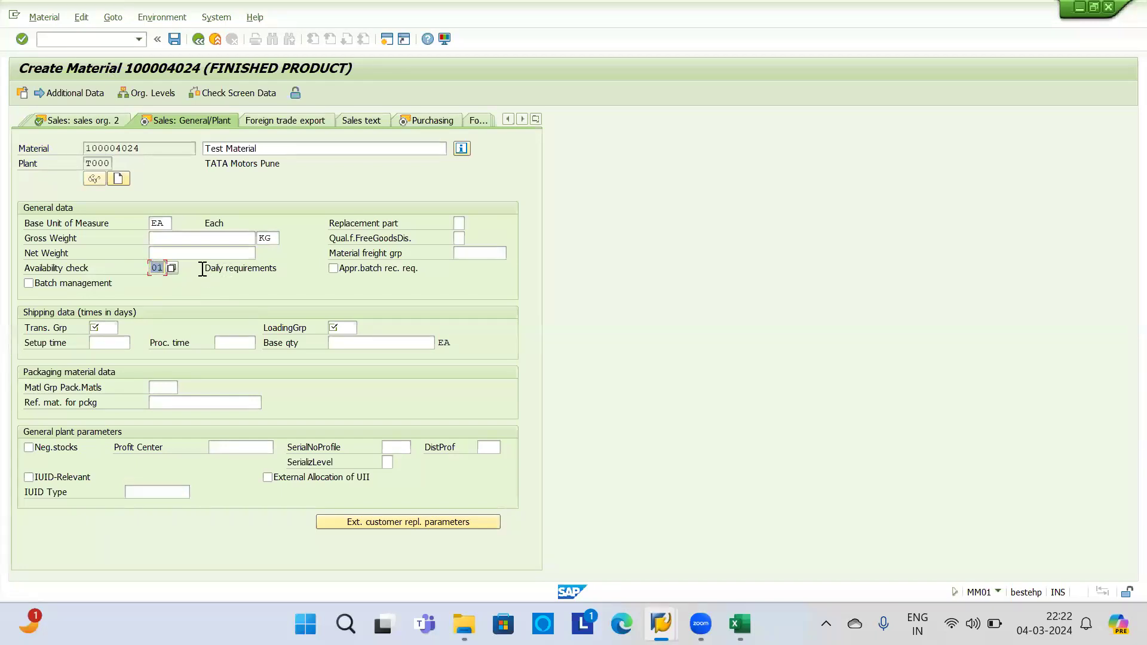
left_click_drag(203, 268, 297, 264)
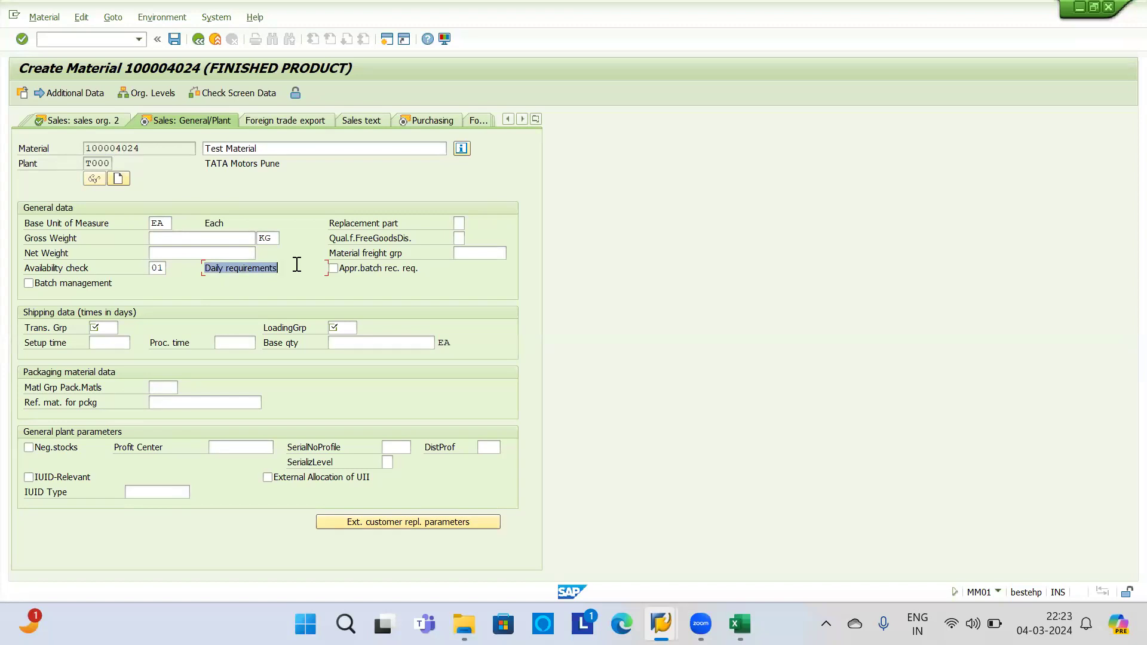
left_click_drag(171, 150, 7, 138)
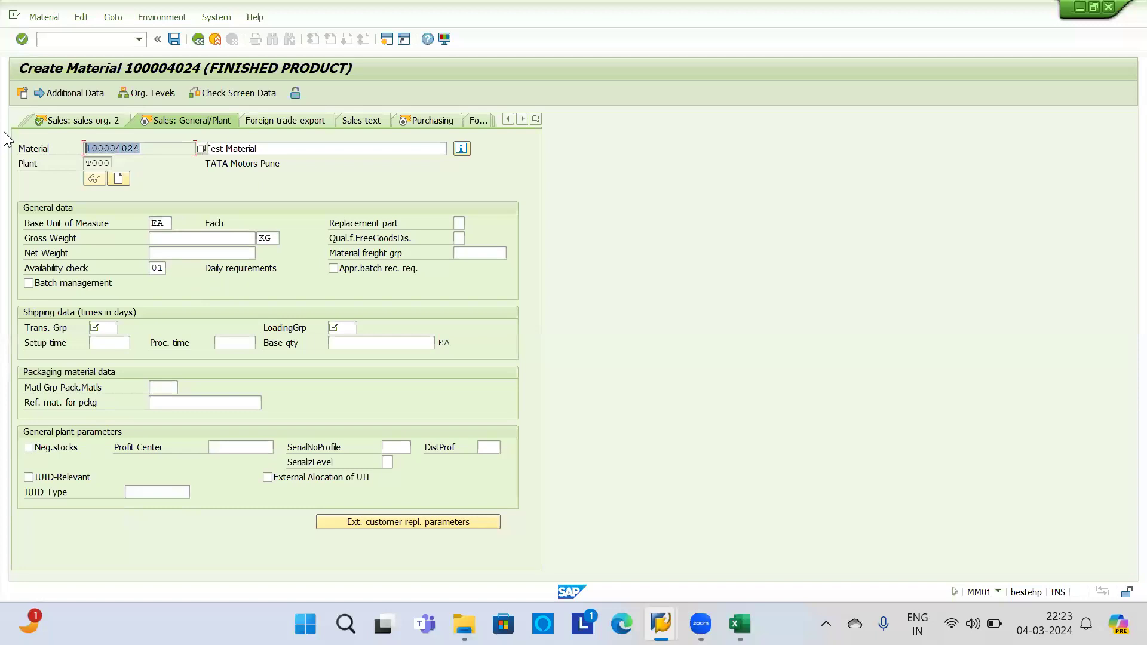
Step: Activate batch management for the material in the general data of Sales: General/Plant
key("alt+Tab")
left_click(37, 284)
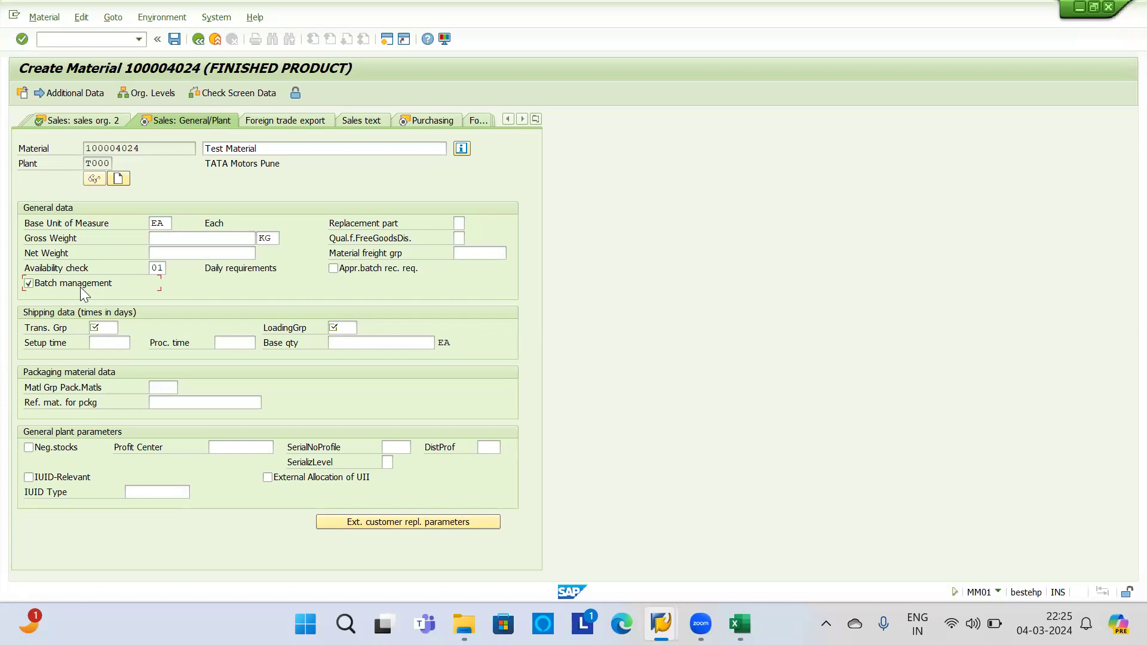
Step: Try DRY40 as the material freight group, clear it again and bring up the possible entries
left_click(492, 250)
left_click(512, 253)
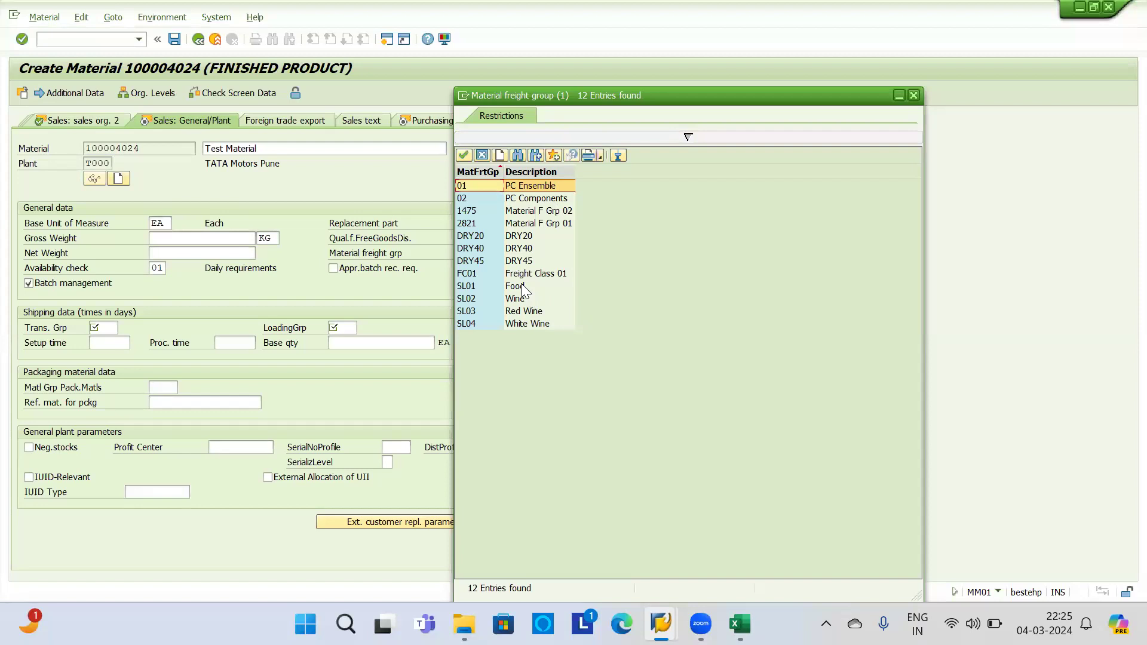
double_click(517, 248)
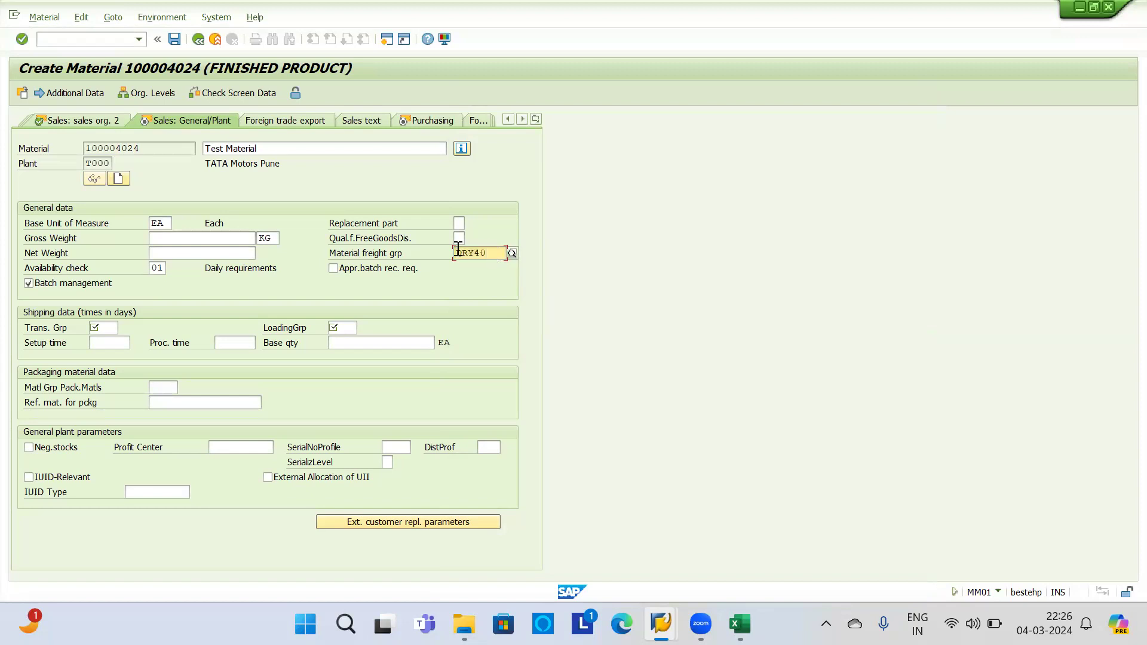
key("Delete")
key("F4")
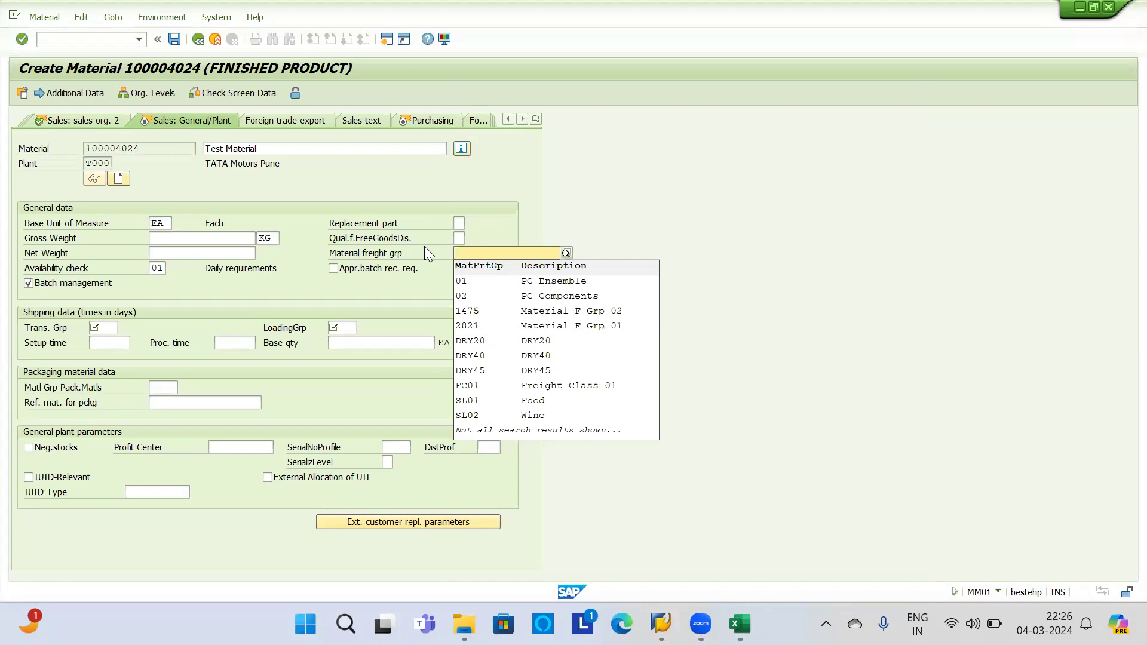
Step: Read the field help on the meaning and use of the material freight group and close it
left_click(482, 251)
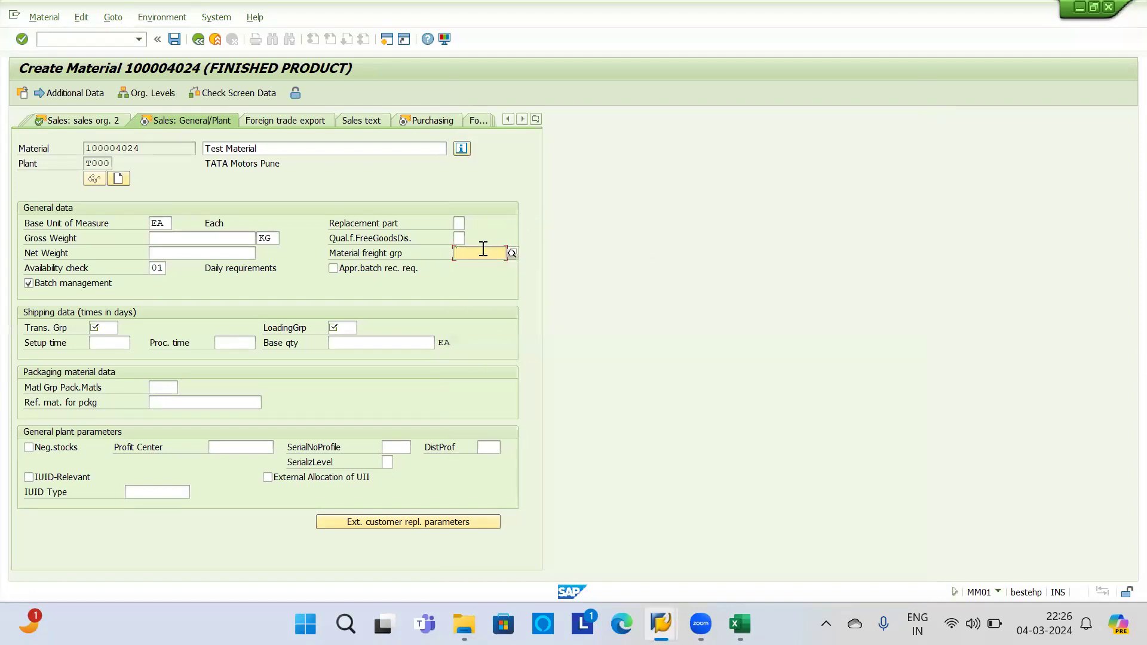
key("F1")
left_click_drag(33, 131, 612, 131)
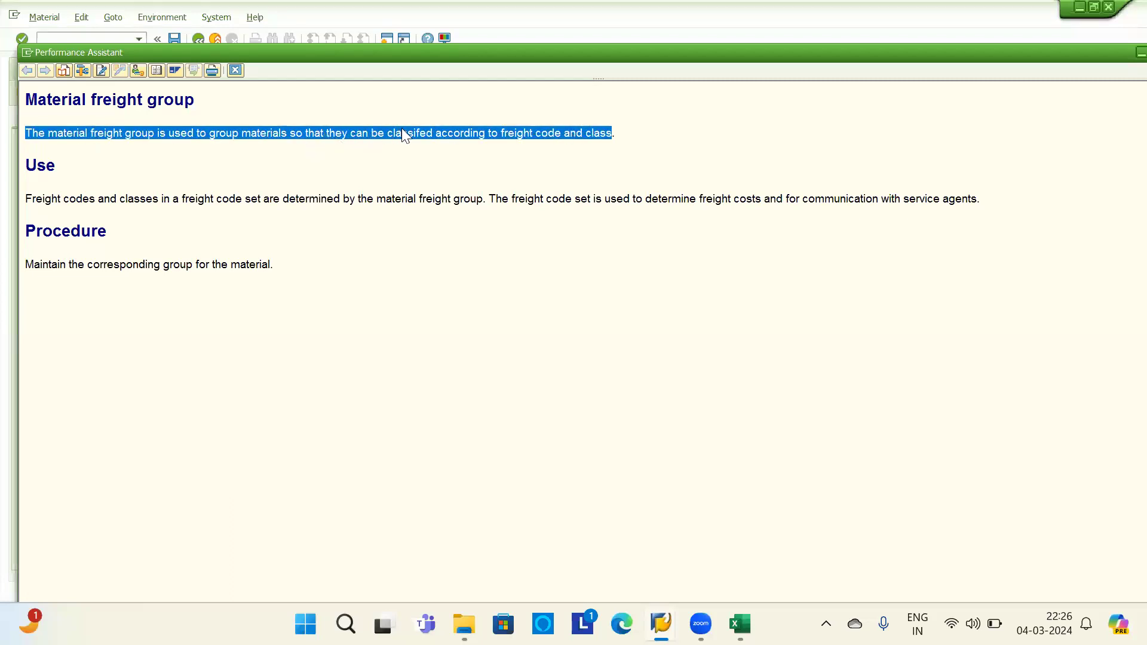
left_click(480, 135)
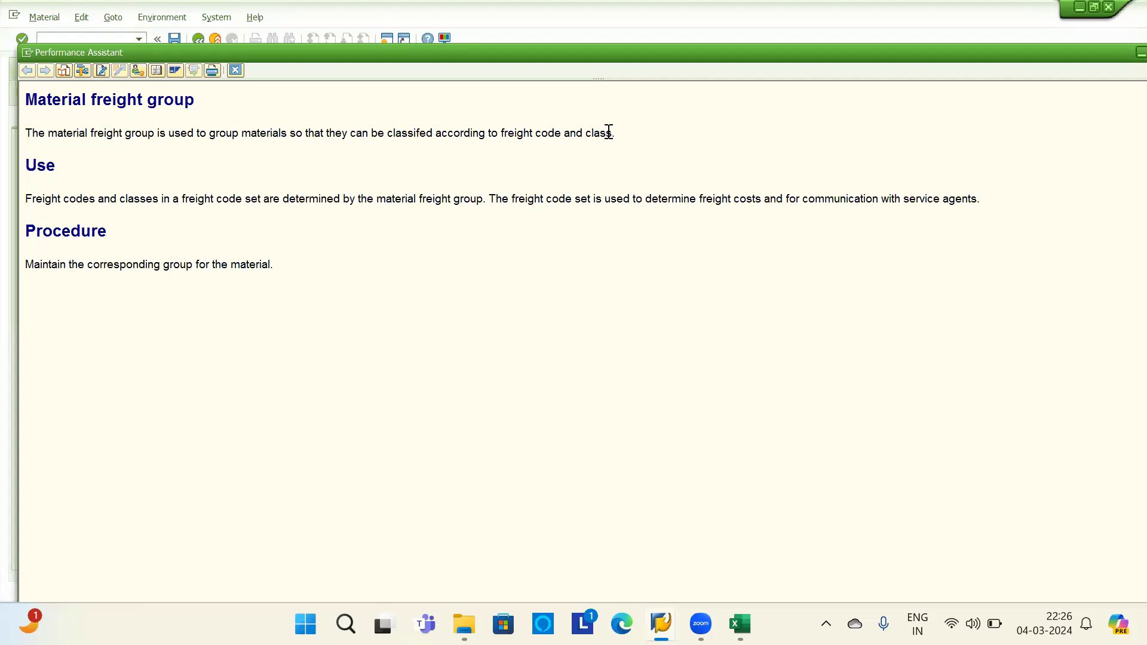
left_click_drag(90, 133, 210, 132)
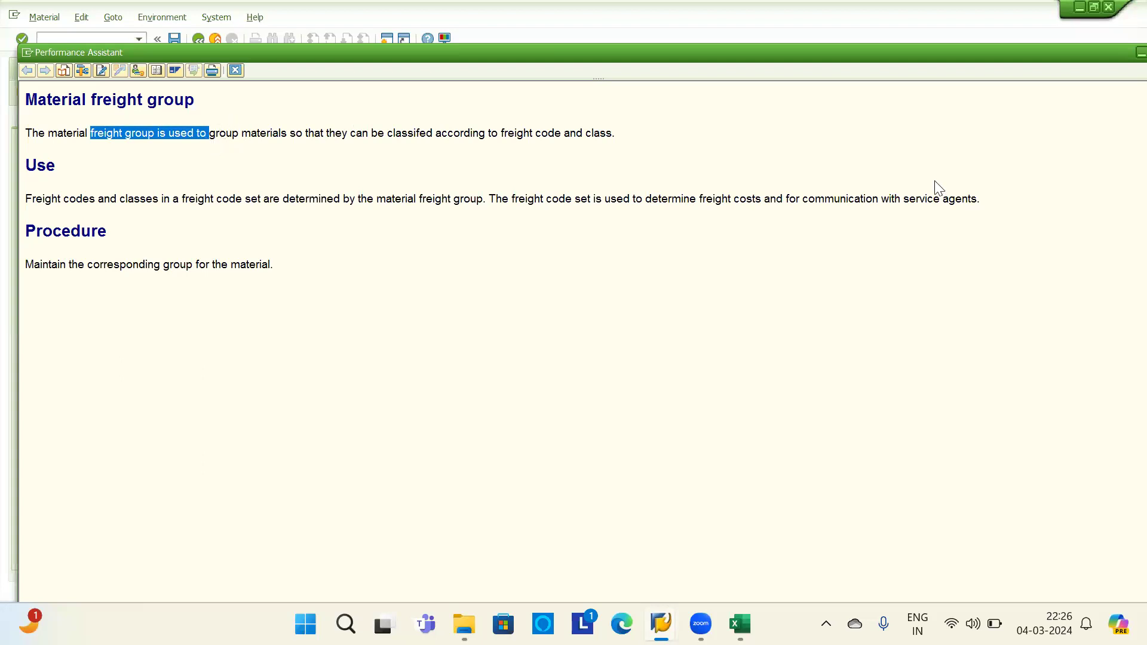
left_click_drag(746, 199, 927, 199)
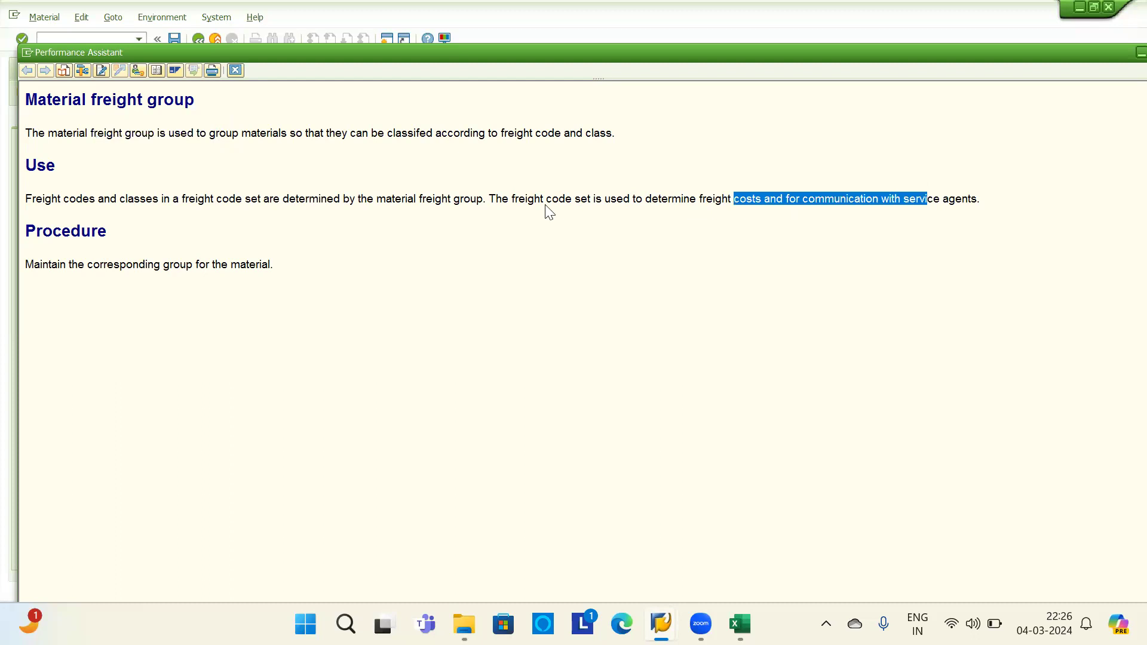
left_click_drag(490, 199, 994, 188)
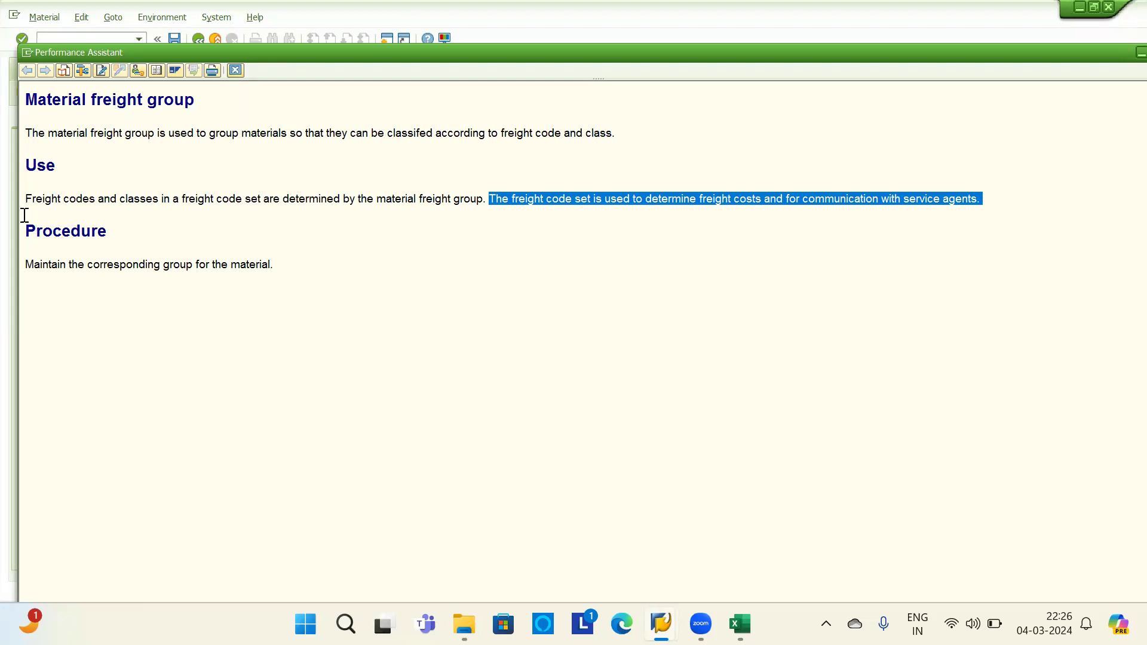
left_click_drag(26, 100, 214, 100)
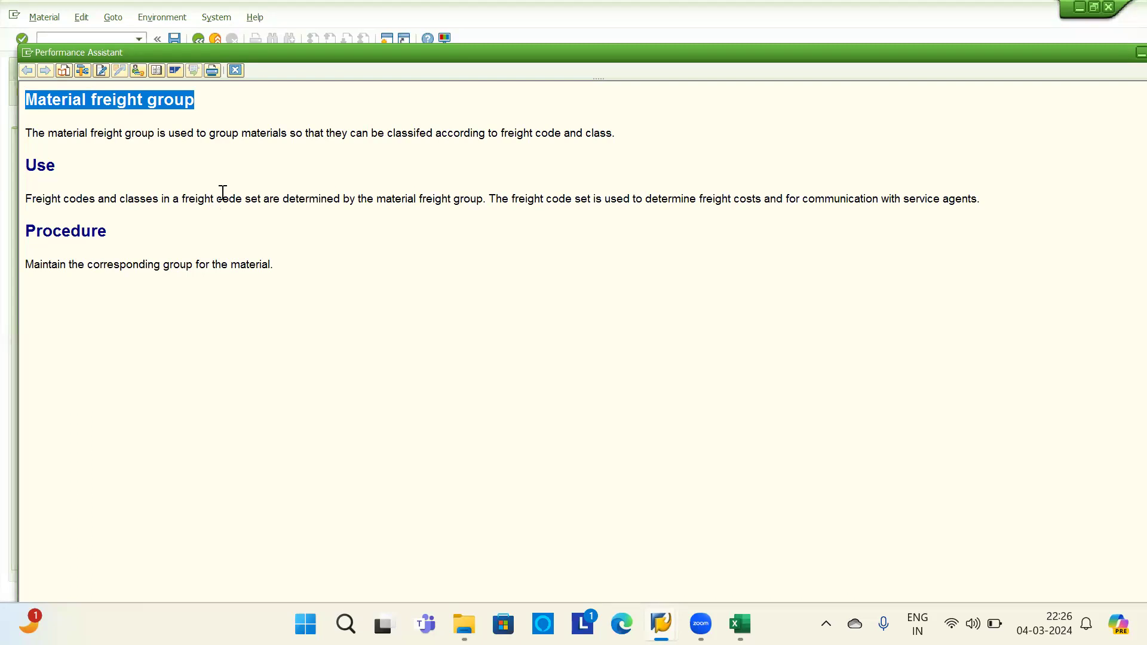
left_click(235, 71)
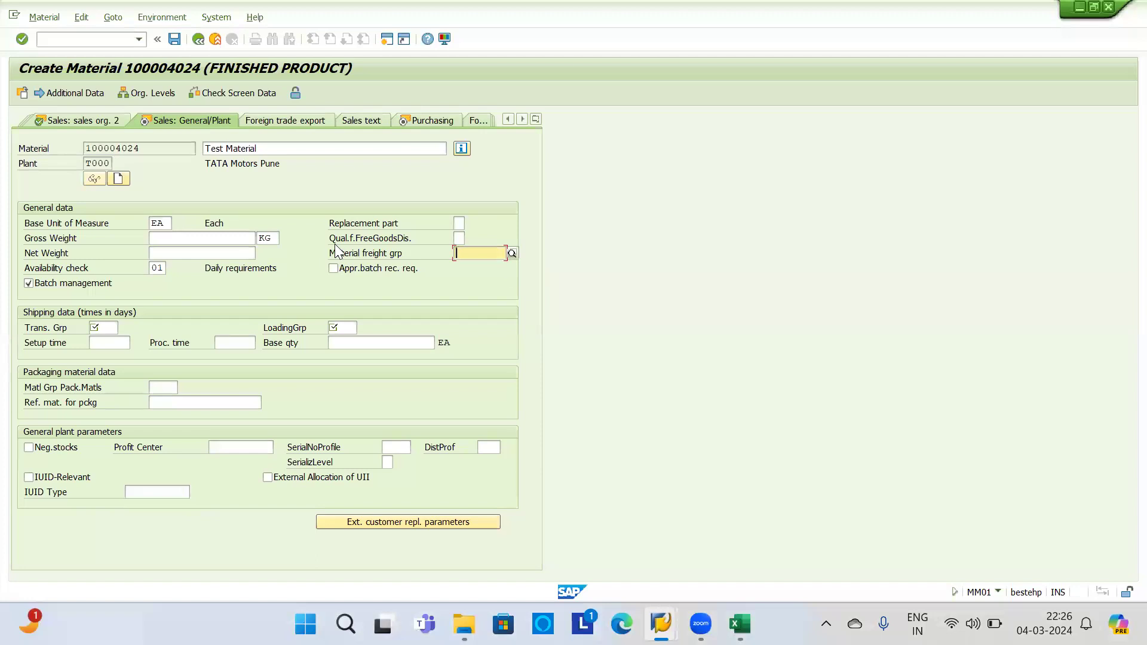
Step: Review the available transportation groups and set the material's transportation group to 0001 (On palettes)
left_click(112, 326)
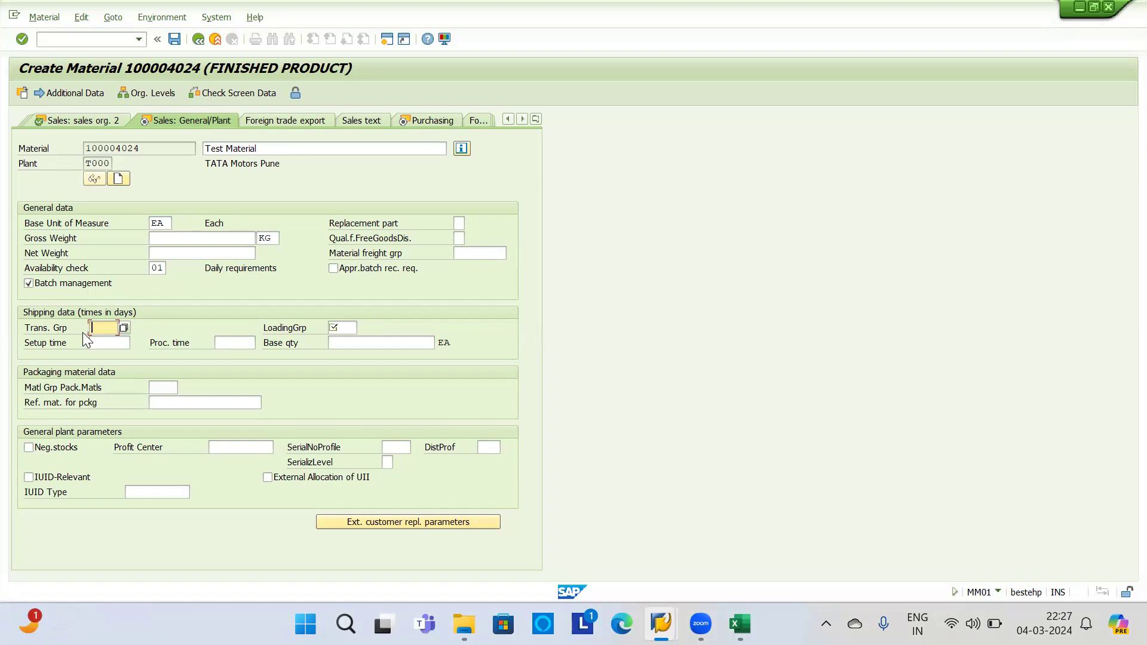
left_click(121, 326)
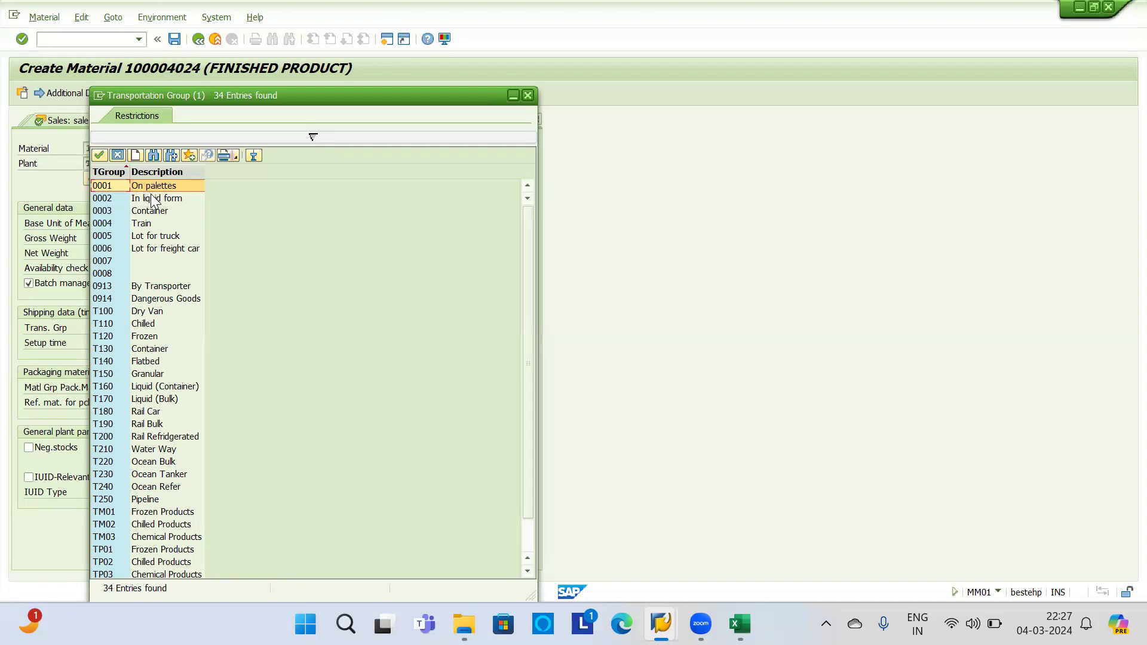
left_click(527, 96)
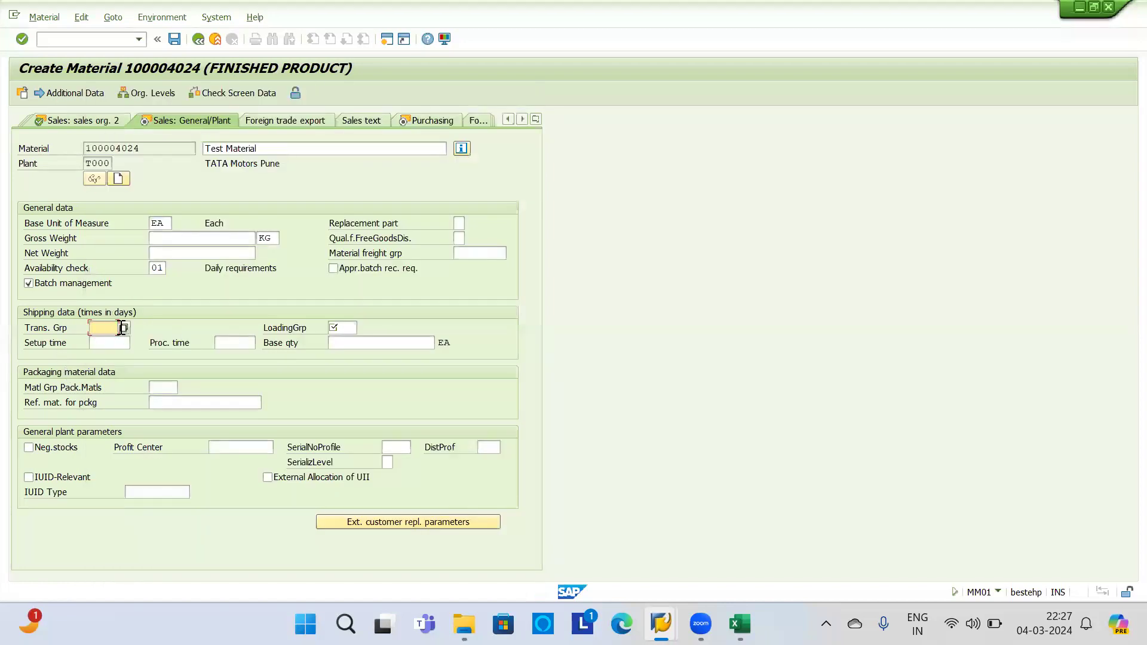
left_click(124, 328)
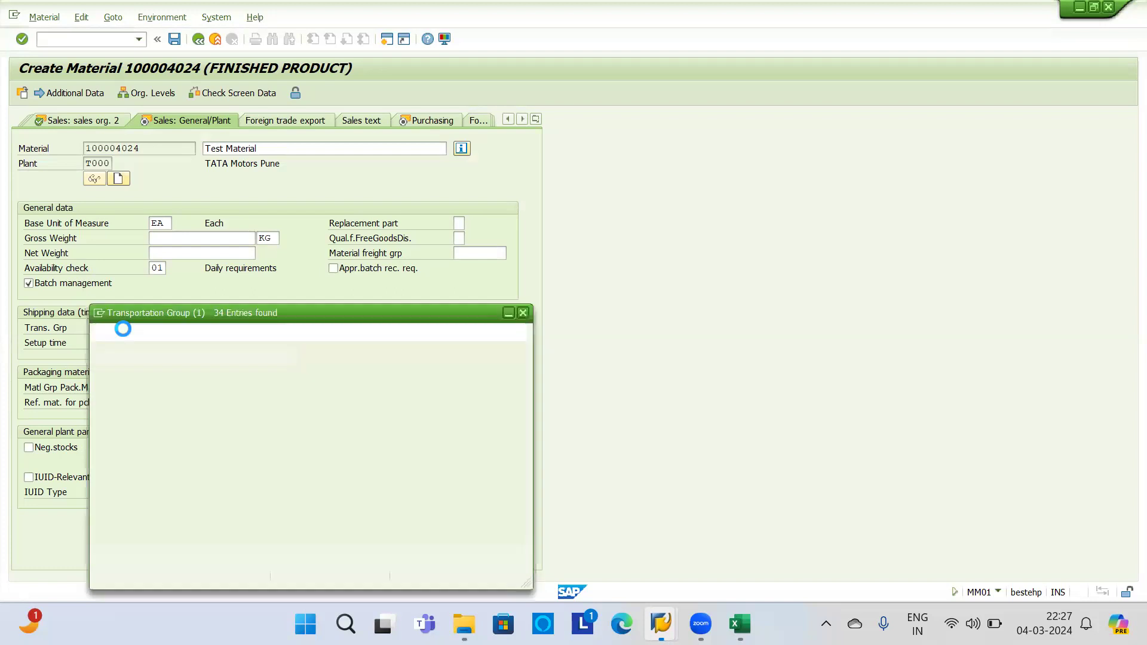
double_click(156, 186)
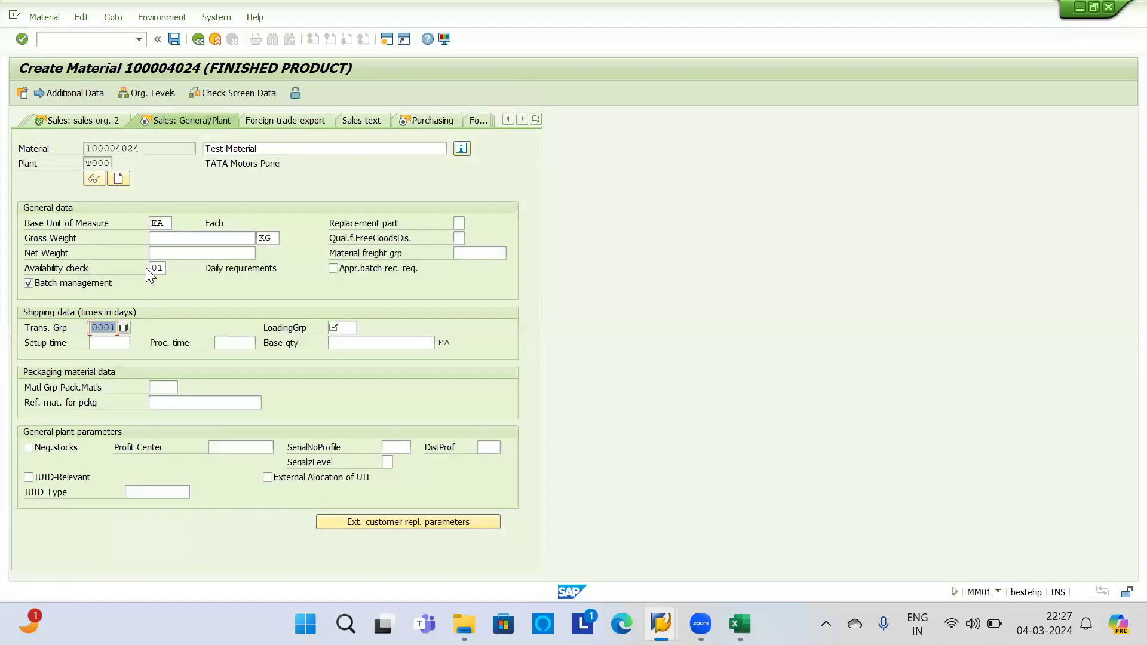
Step: Review the available loading groups and set the material's loading group to 0001 (Crane)
left_click(342, 328)
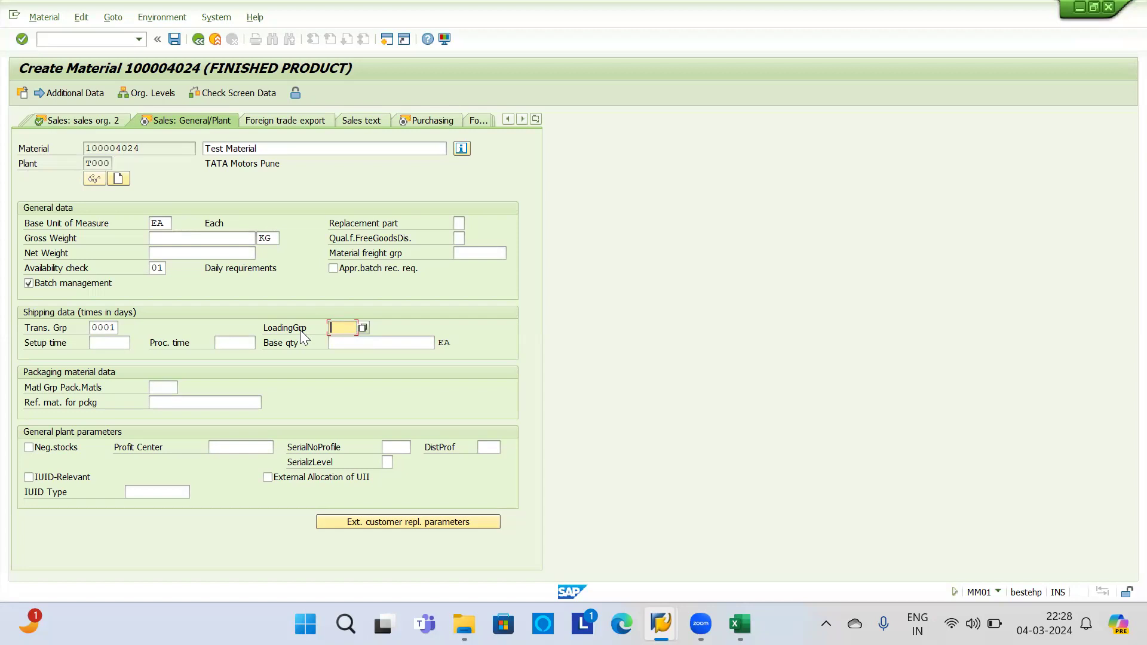
left_click(363, 328)
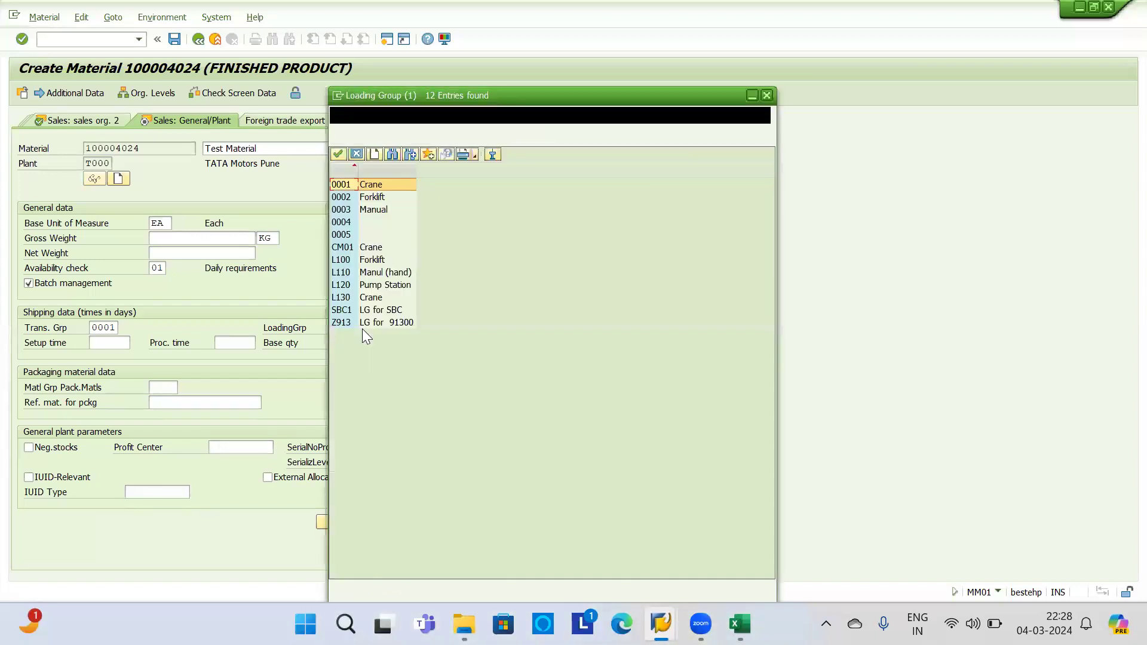
left_click(384, 198)
left_click(386, 214)
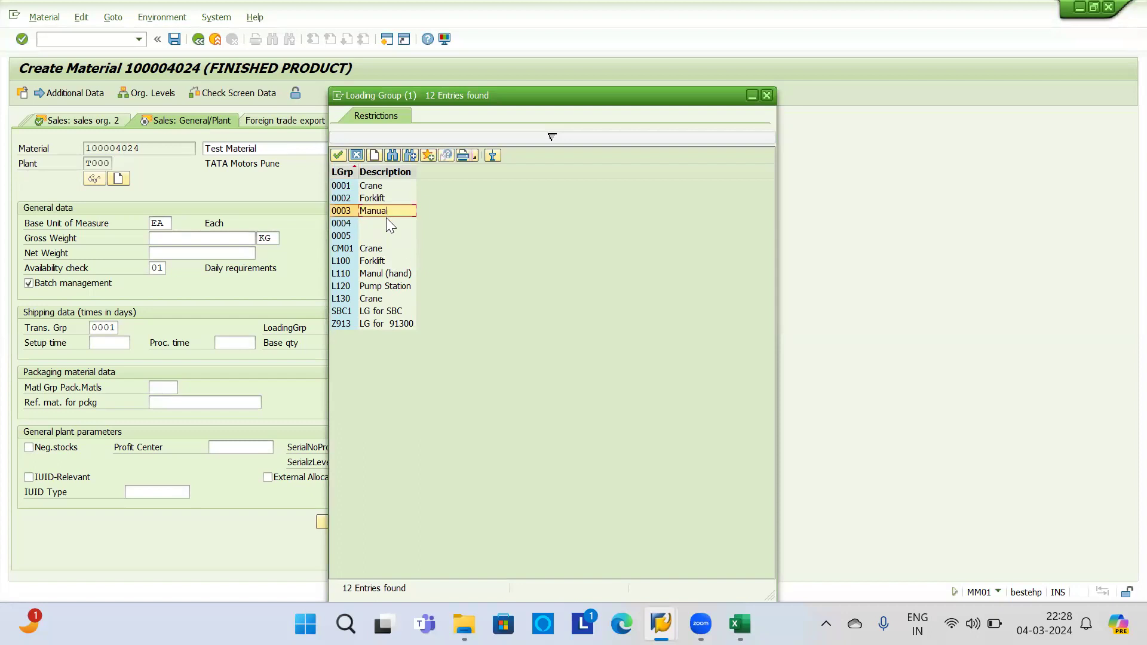
left_click(377, 264)
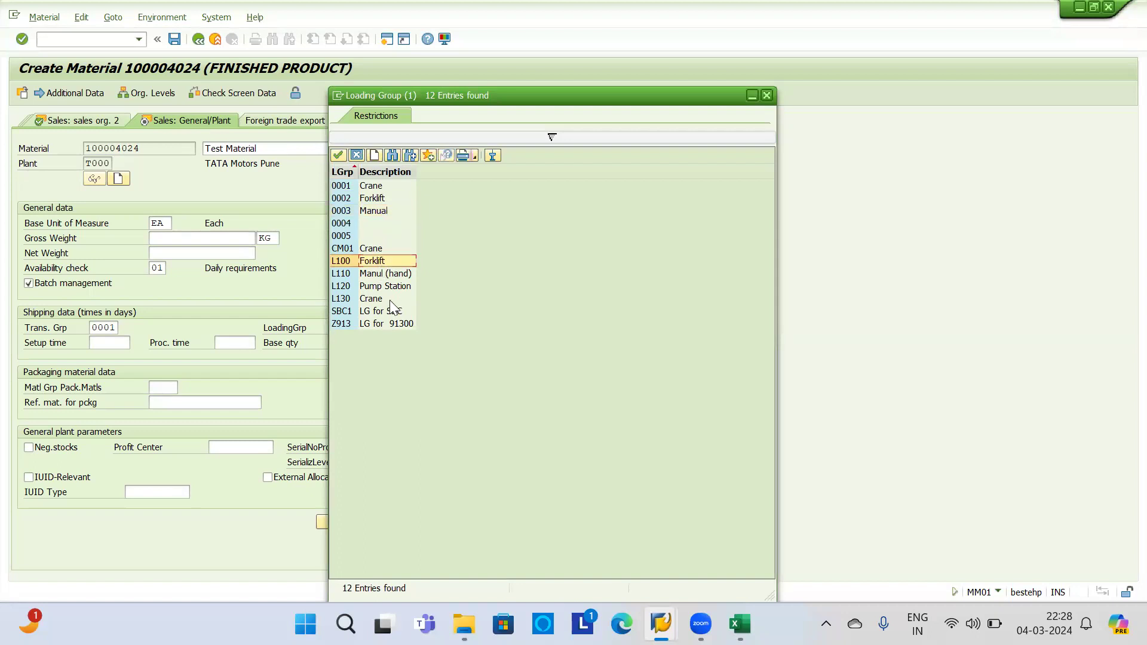
double_click(367, 185)
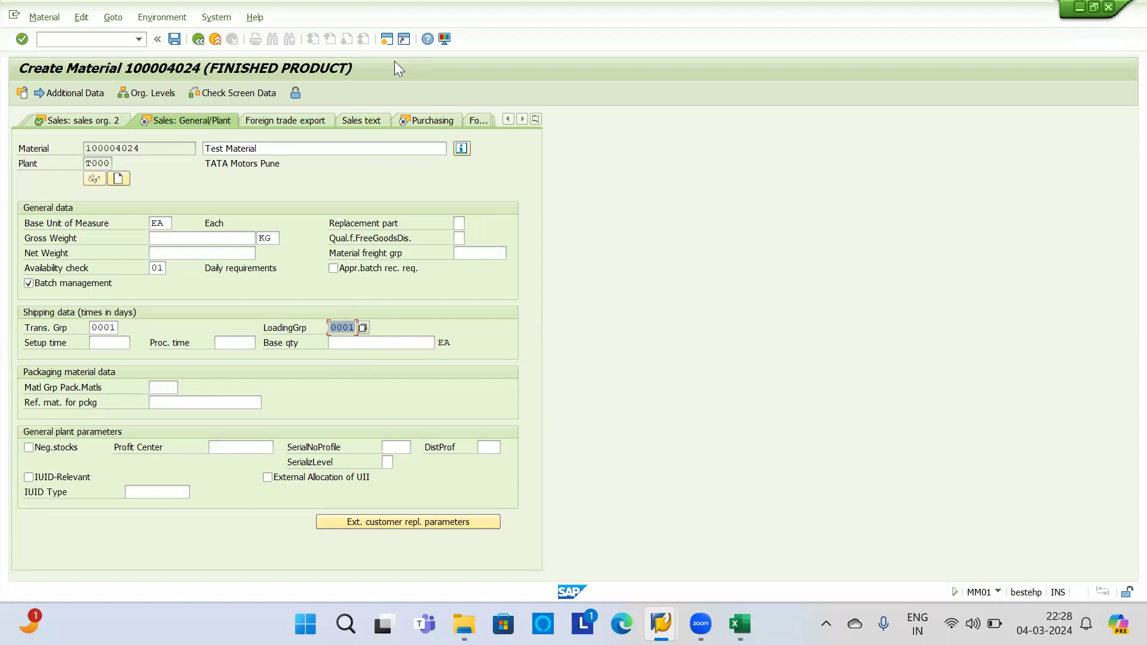
Step: Start transaction OVL2 in a new session and examine the shipping point determination entries by loading group and plant
left_click(390, 42)
type("ovl2")
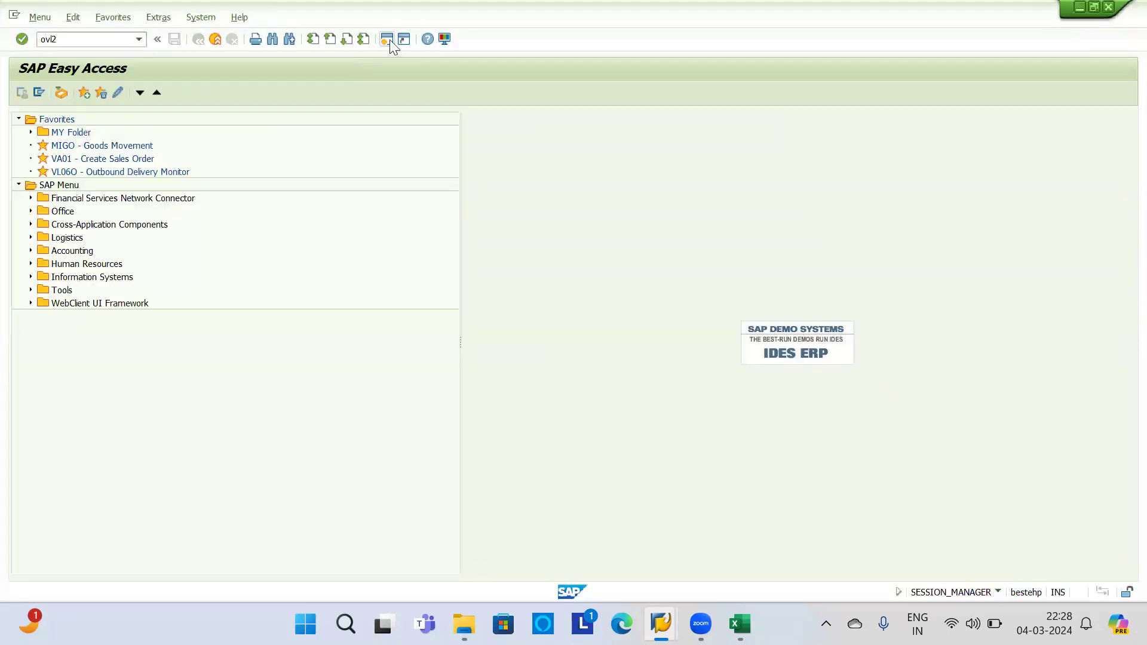
key("Return")
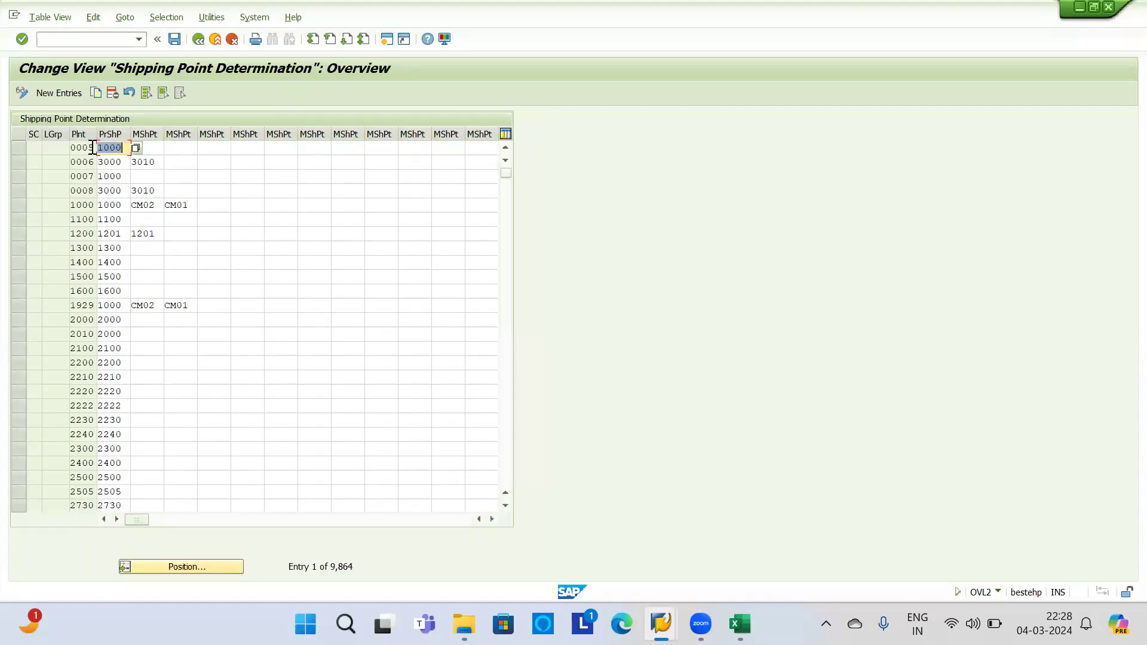
scroll(66, 160, "down", 1)
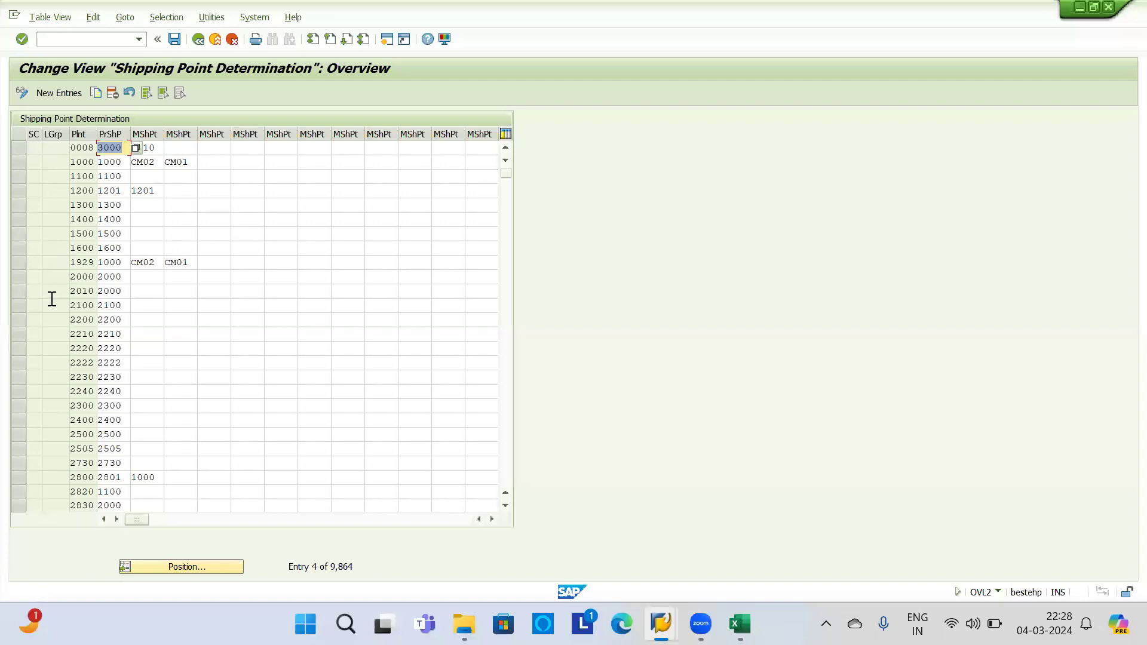
scroll(110, 407, "down", 7)
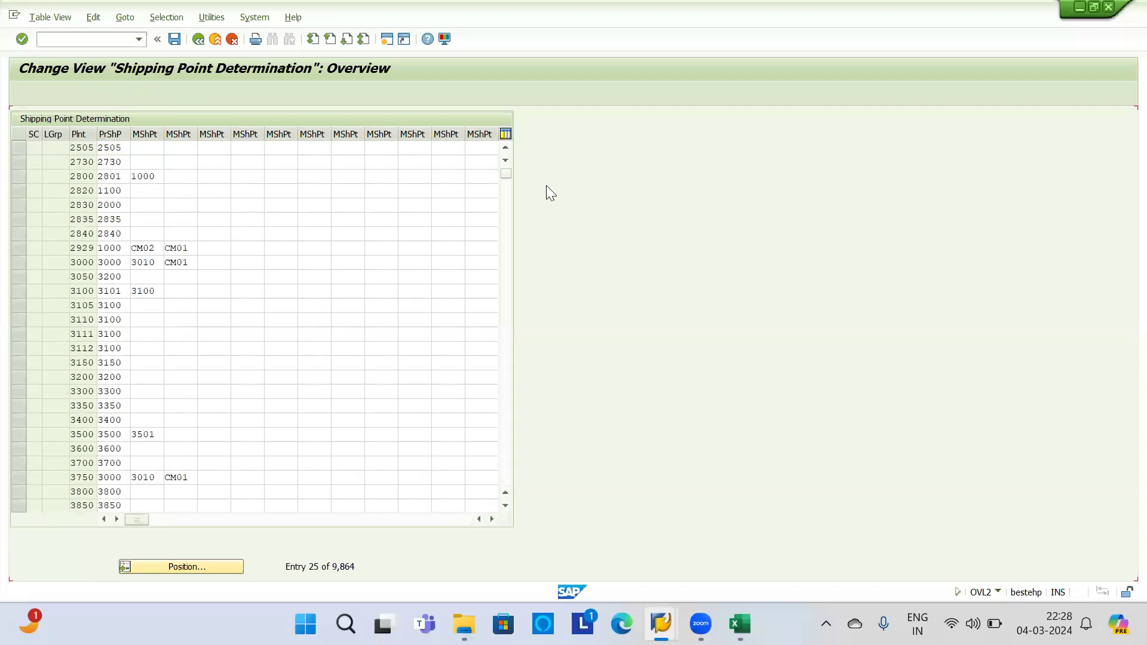
Step: Examine the shipping point determination entries for loading group 0003, including the available loading groups and the proposed and manual shipping point columns
left_click_drag(506, 174, 512, 273)
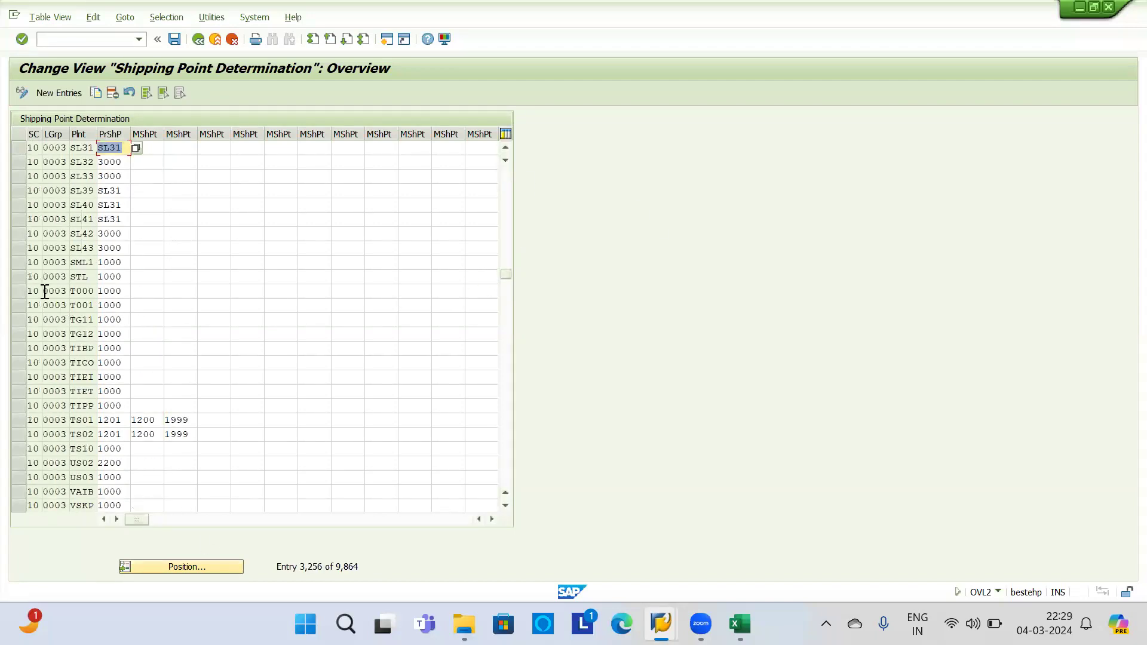
scroll(47, 197, "up", 2)
left_click(55, 147)
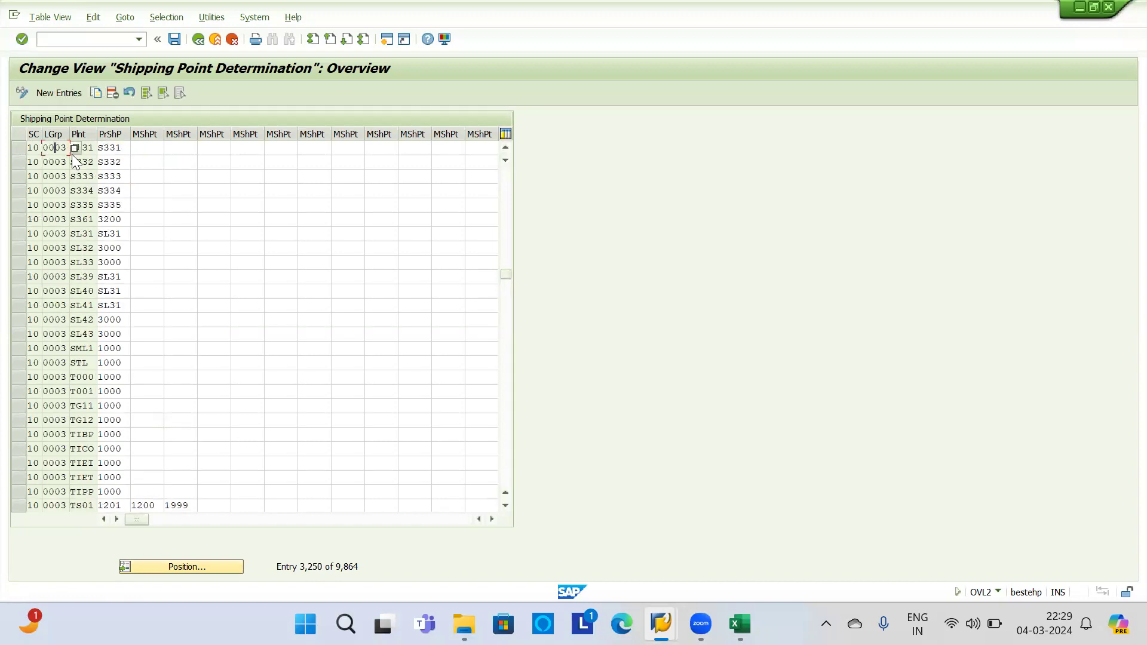
left_click(75, 148)
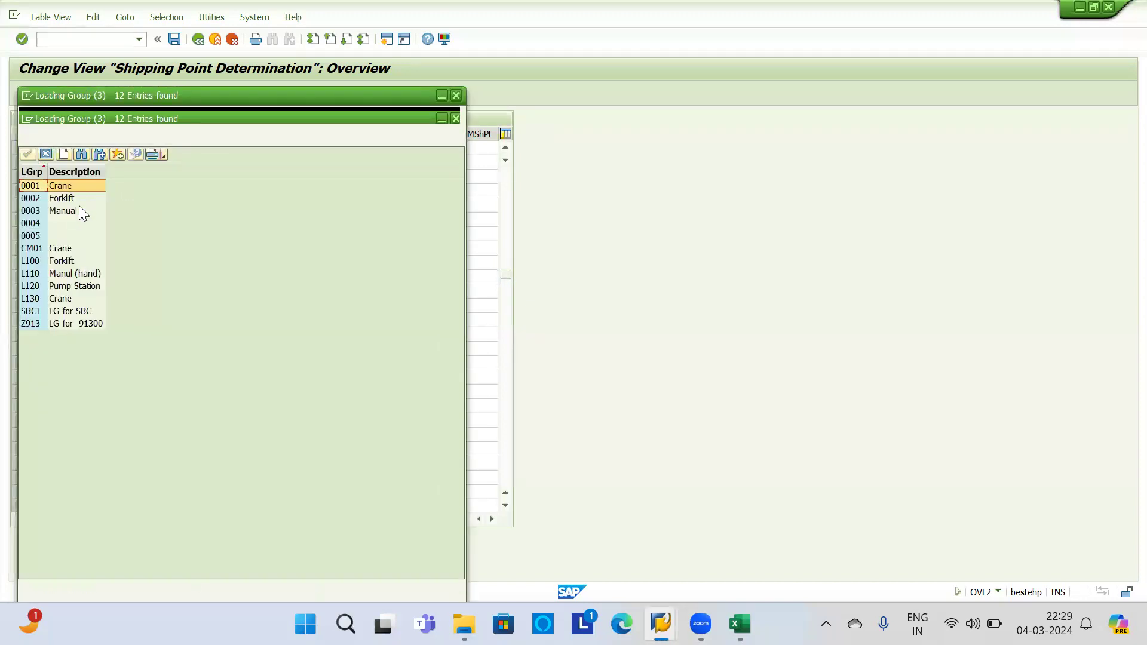
left_click(454, 95)
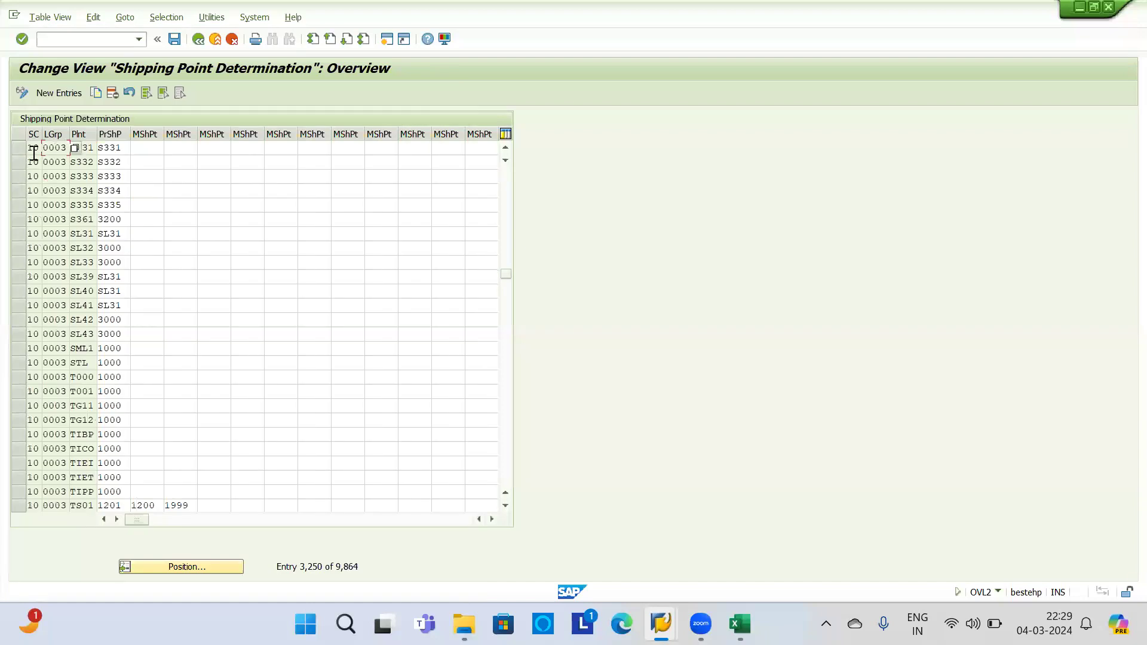
double_click(95, 147)
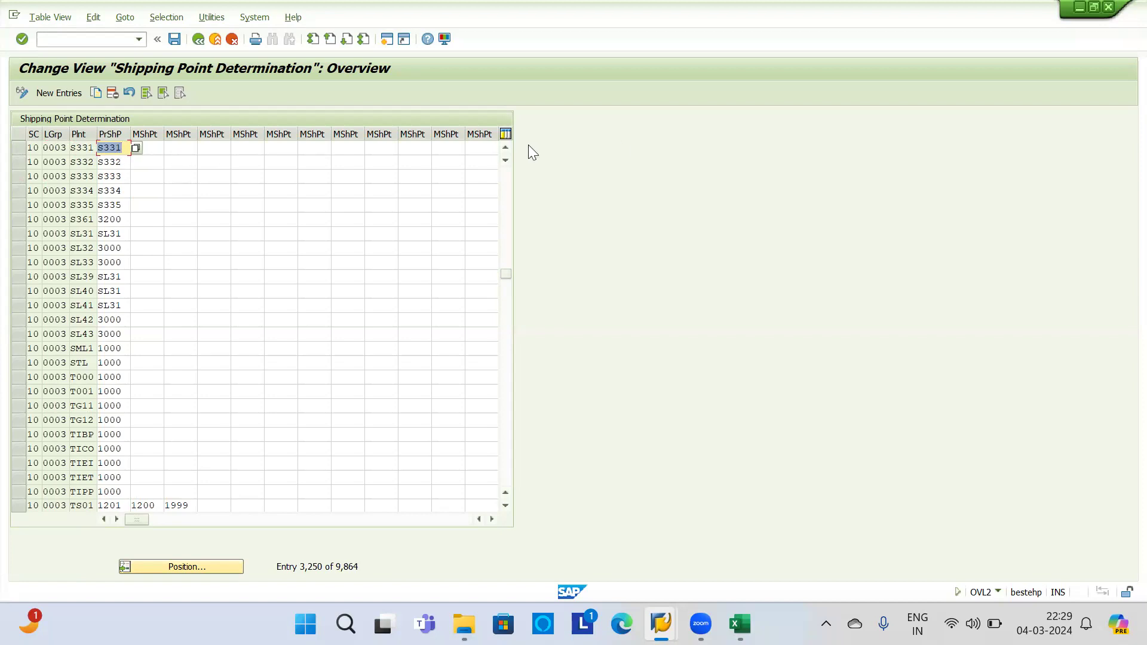
left_click(148, 148)
left_click(185, 148)
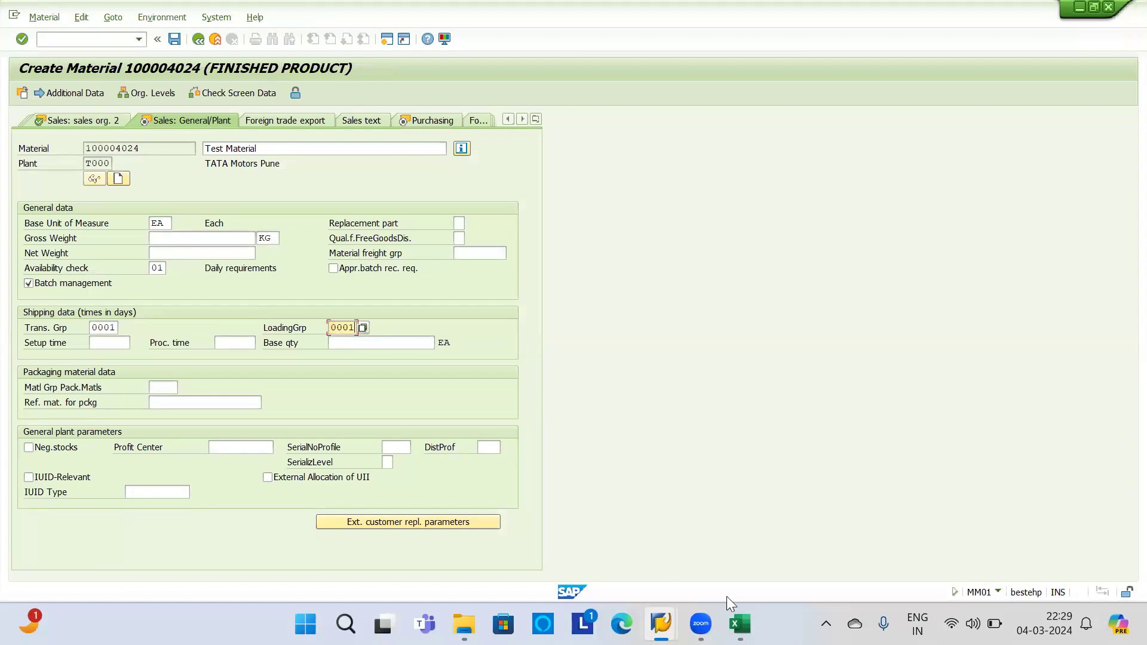
Step: Switch to the Excel workbook and review shipping points SH01 (Manual Shipping) and SH02 (Automatic Shipping) on the Ent Structure sheet
left_click(739, 624)
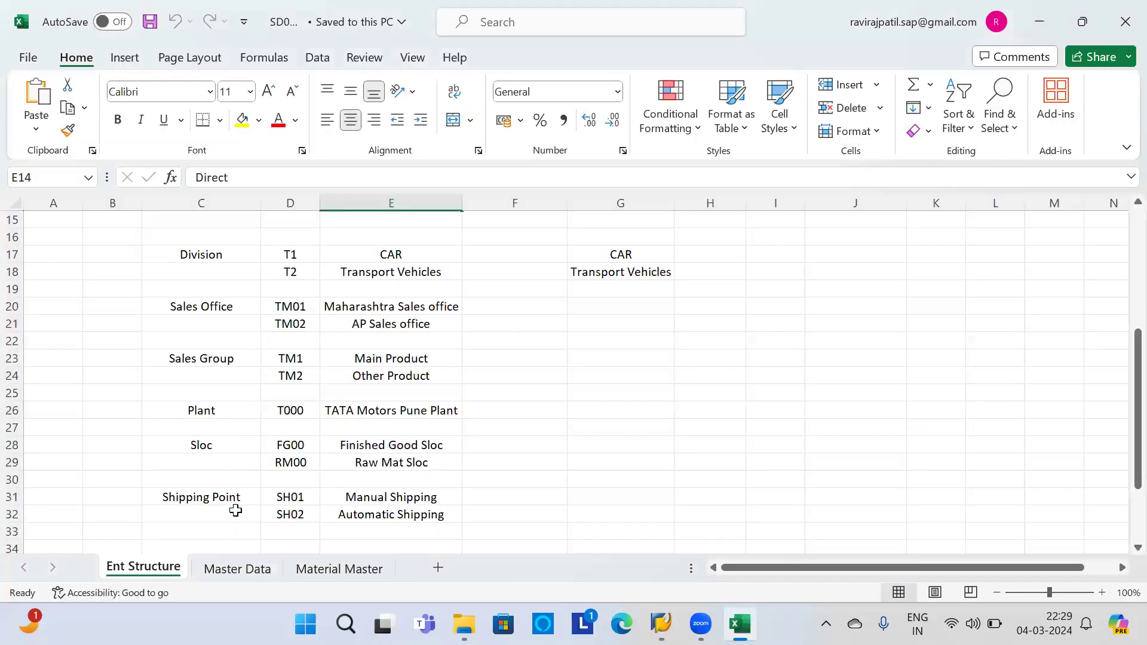
left_click(360, 496)
scroll(495, 462, "down", 1)
left_click(402, 464)
left_click(376, 440)
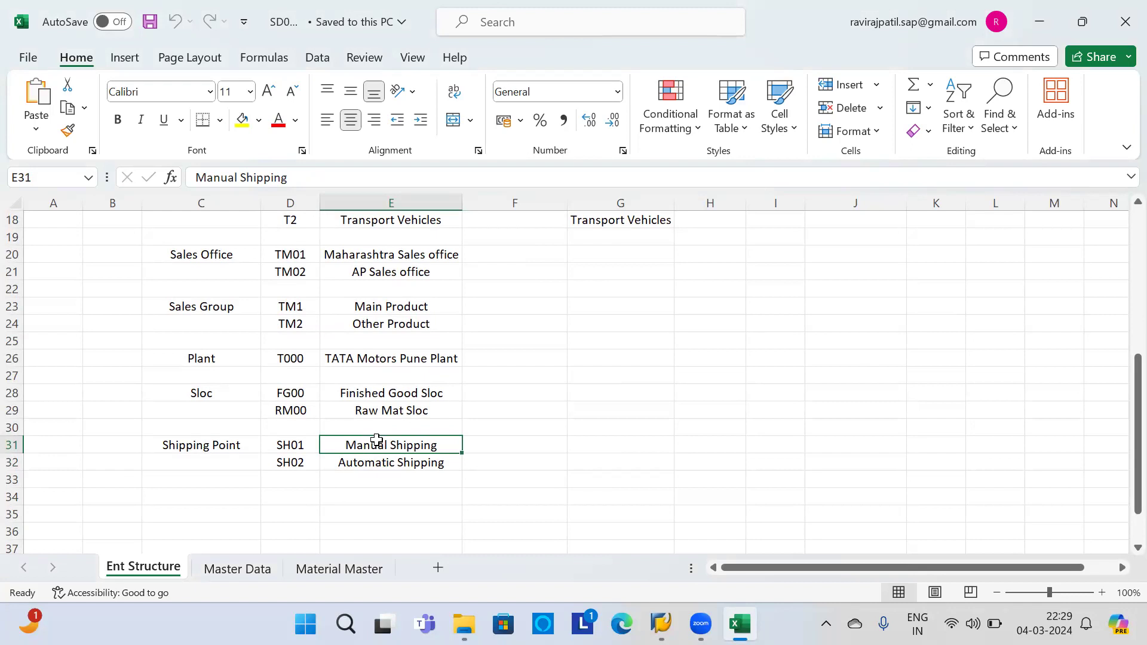
left_click(289, 461)
Step: Return to the material master in SAP and set the material's loading group to 0002 (Forklift)
key("alt+Tab")
left_click(363, 328)
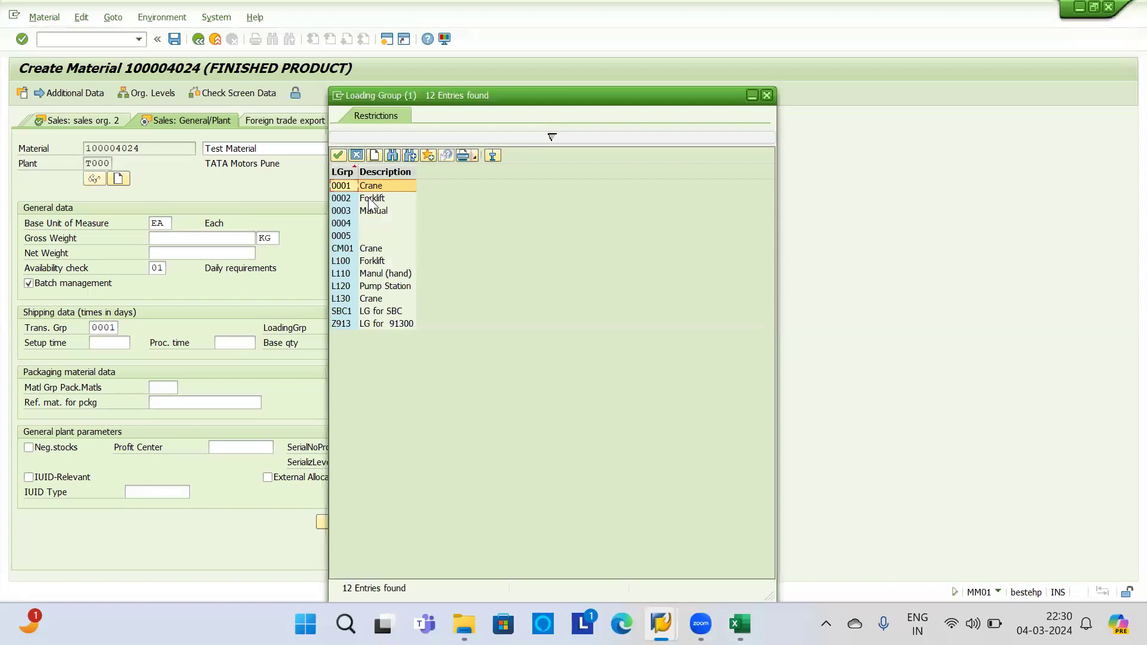
double_click(370, 201)
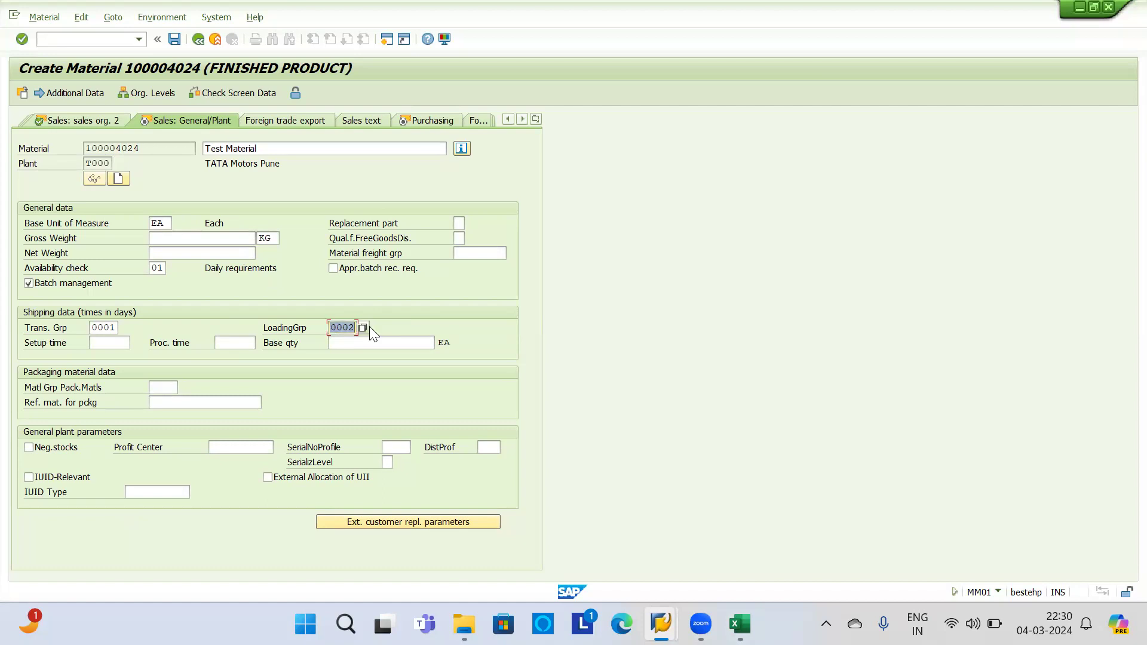
Step: Try to add a shipping point determination entry with shipping condition 01, loading group 0002, plant T000 and proposed shipping point SH02
key("alt+Tab")
key("alt+Tab")
key("alt+Tab")
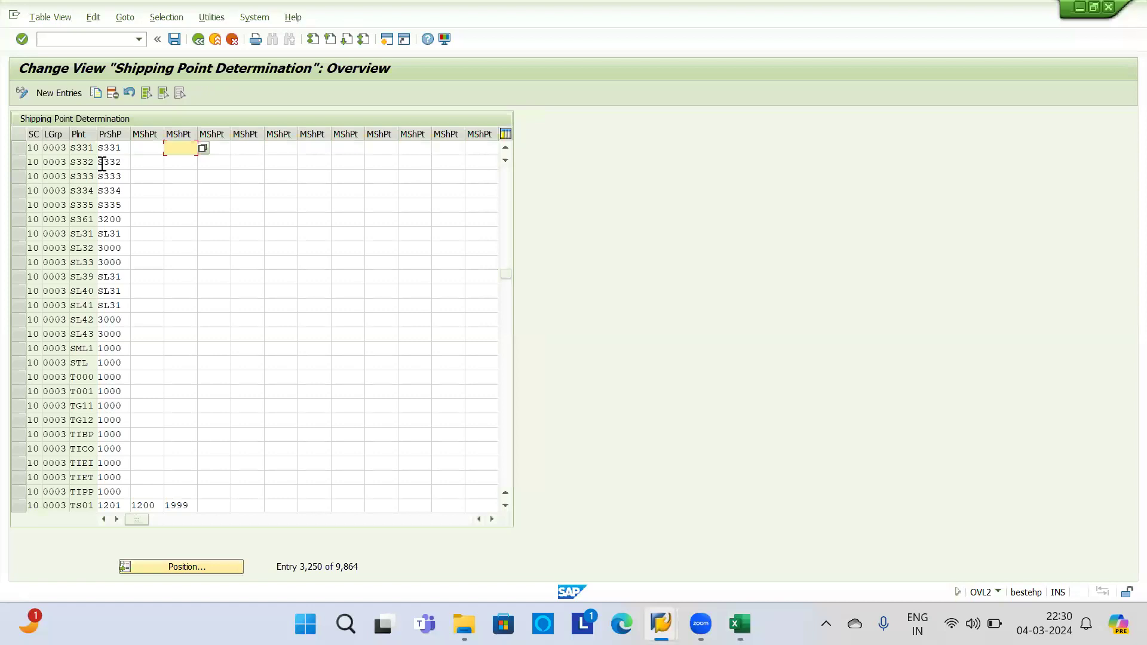
left_click(58, 93)
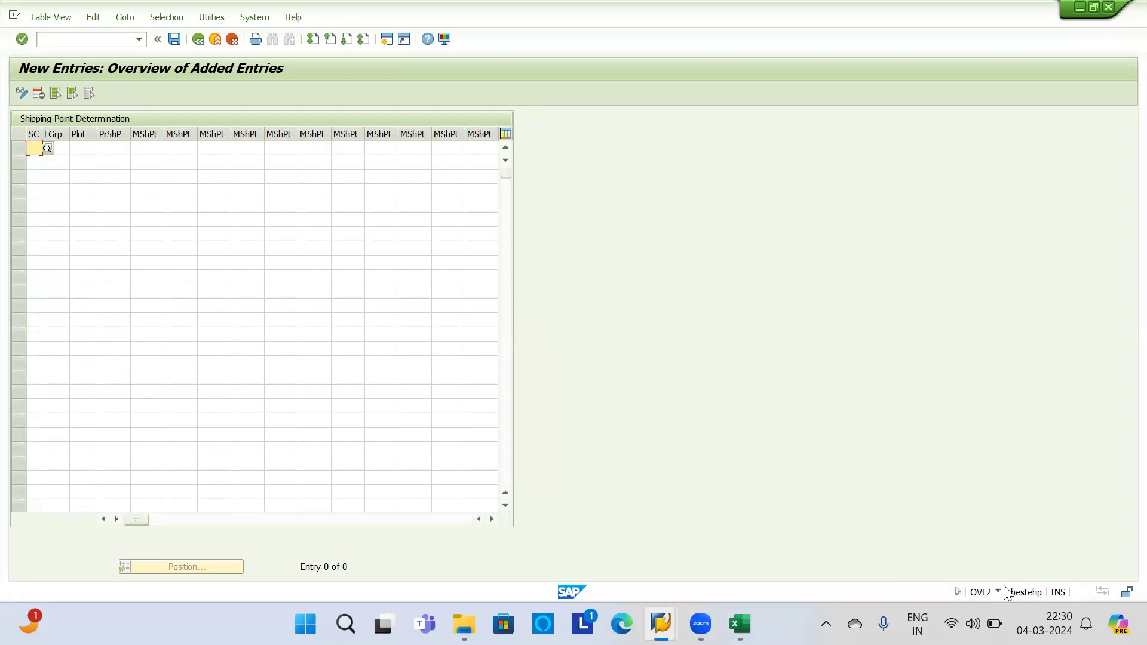
type("0")
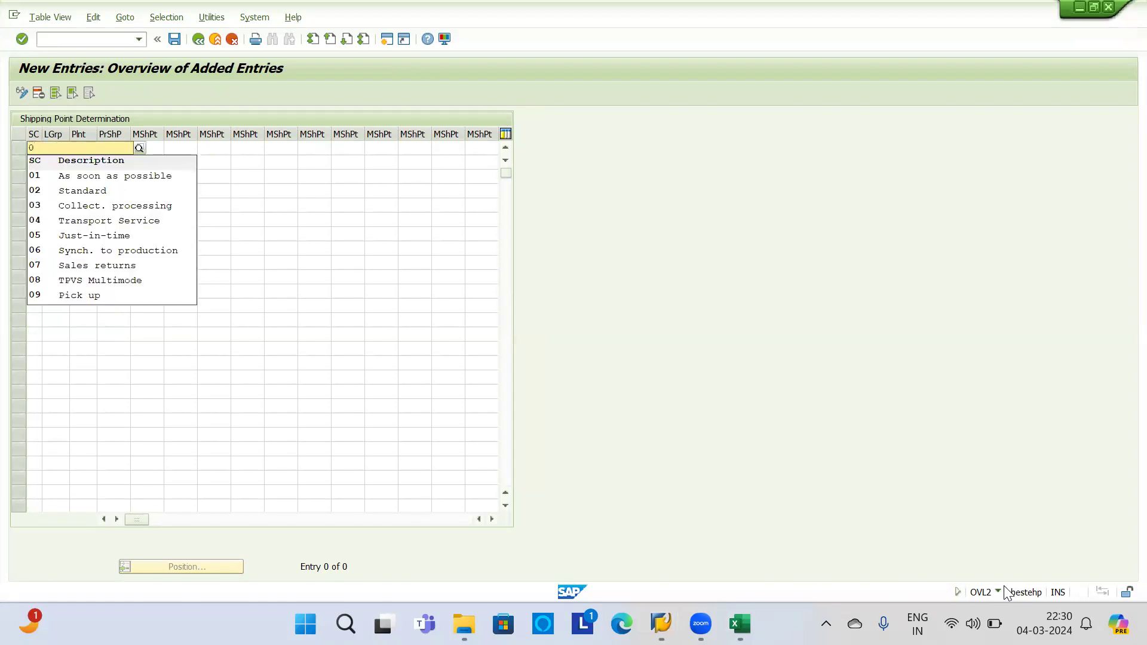
key("Down")
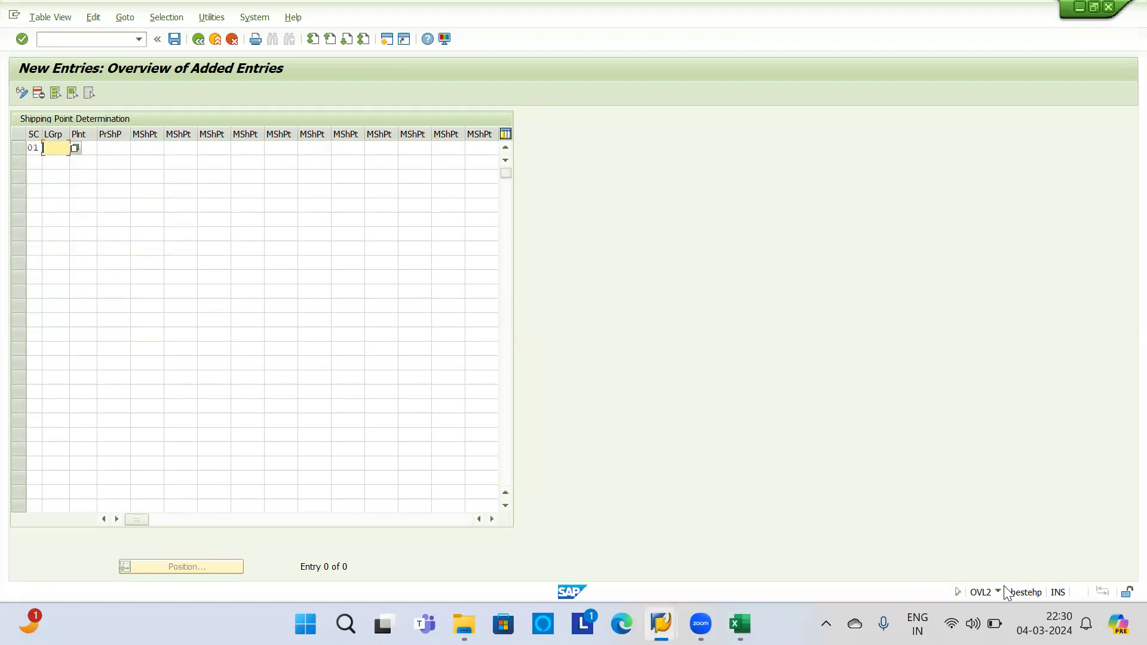
type("2")
key("Tab")
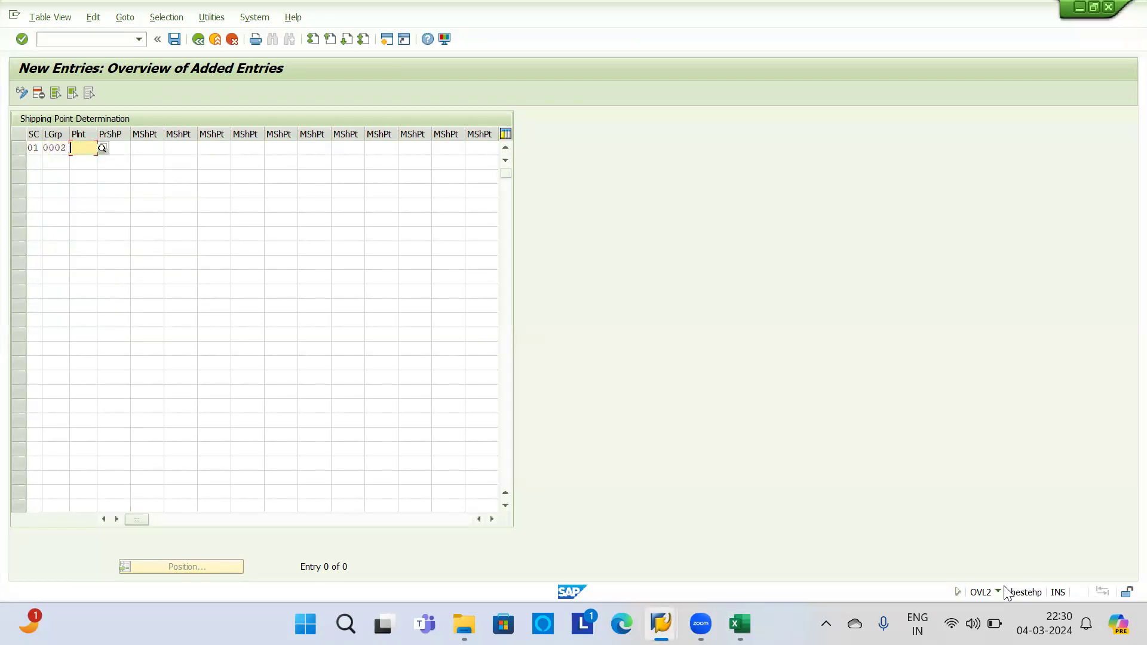
type("t000")
key("Tab")
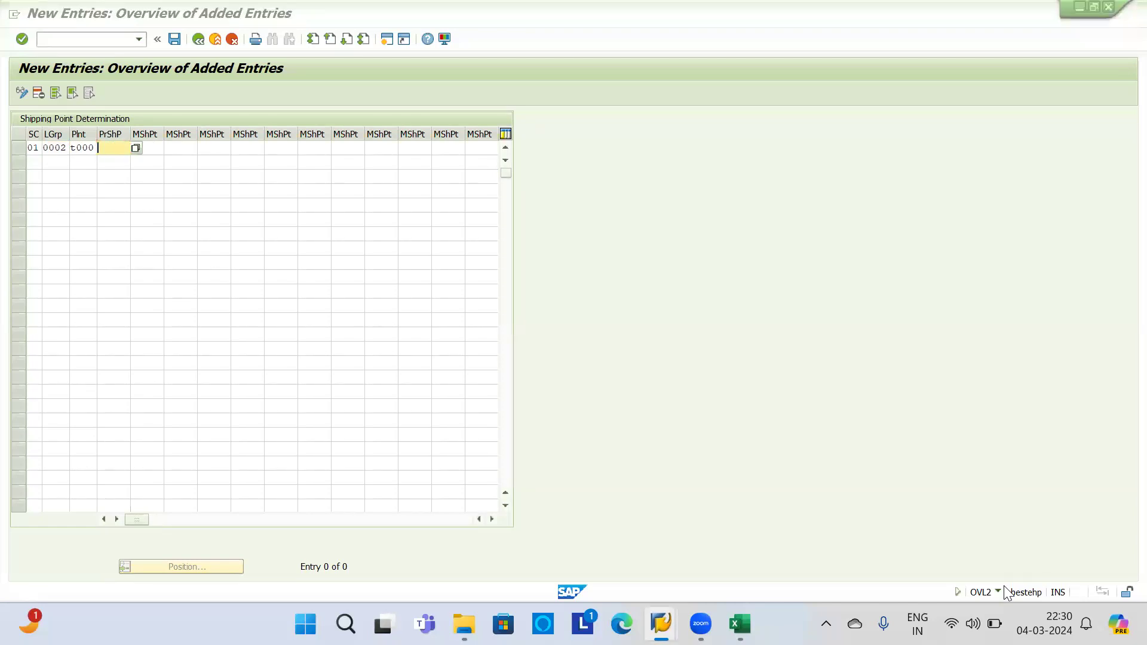
type("sh02")
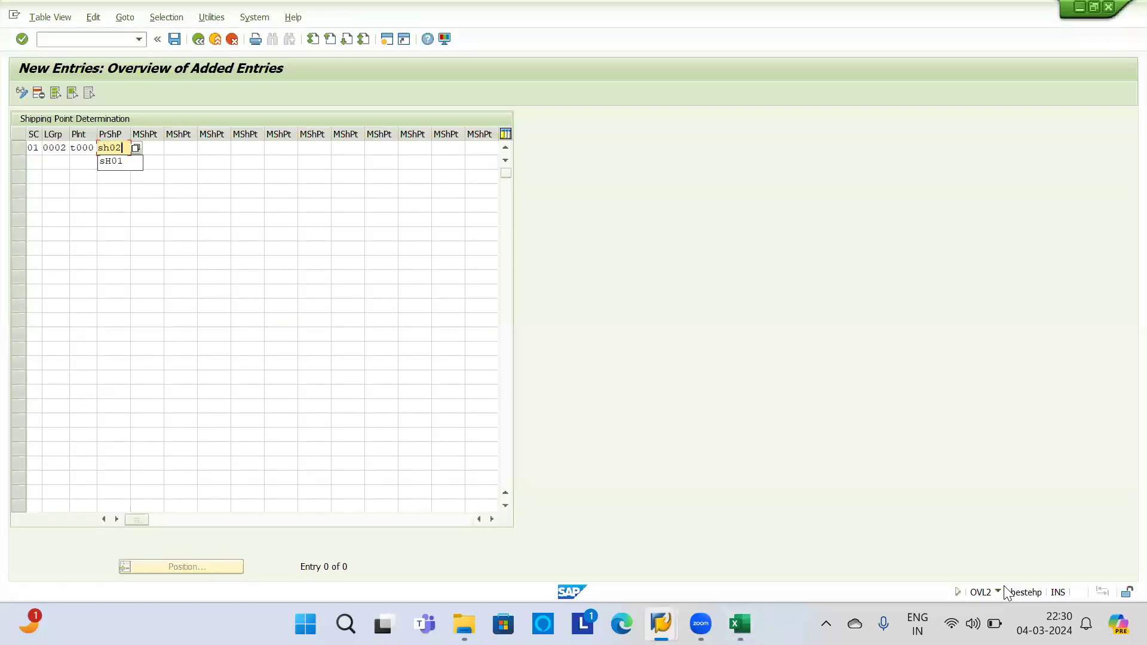
key("Return")
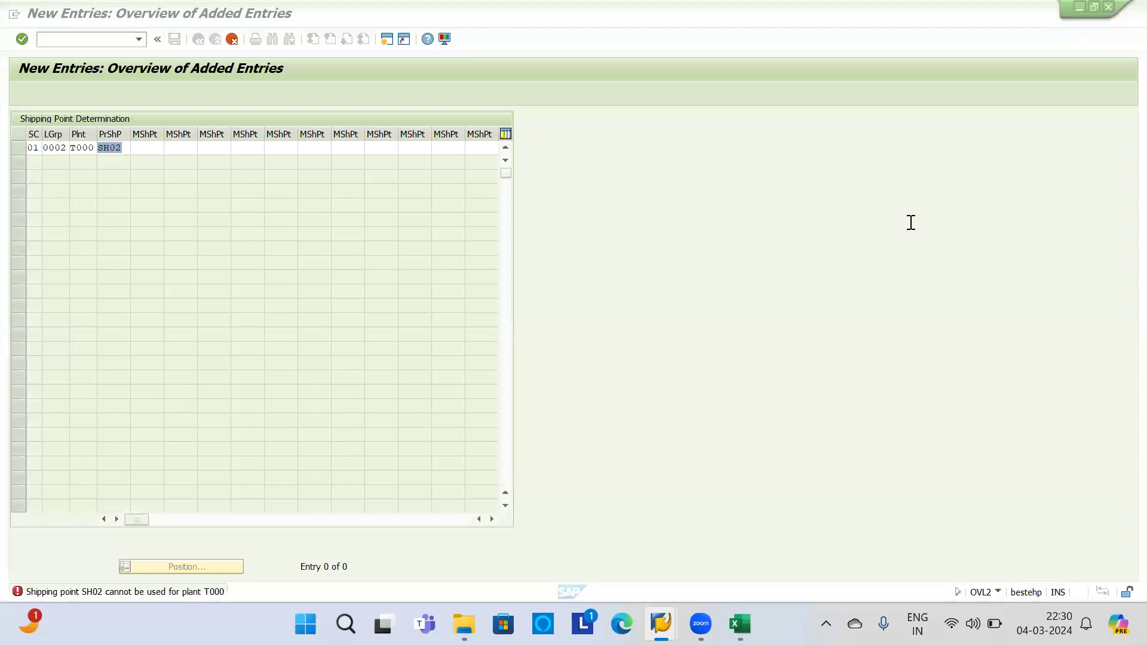
Step: Cancel the new shipping point determination entry and discard its changes
left_click(114, 162)
left_click(232, 39)
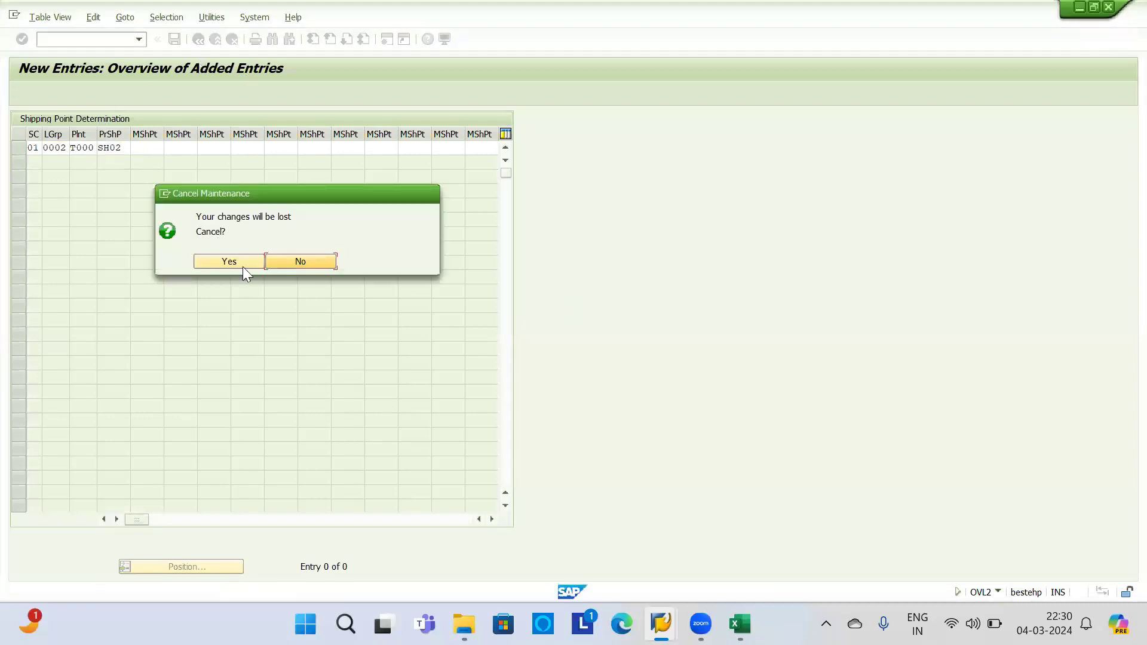
left_click(237, 261)
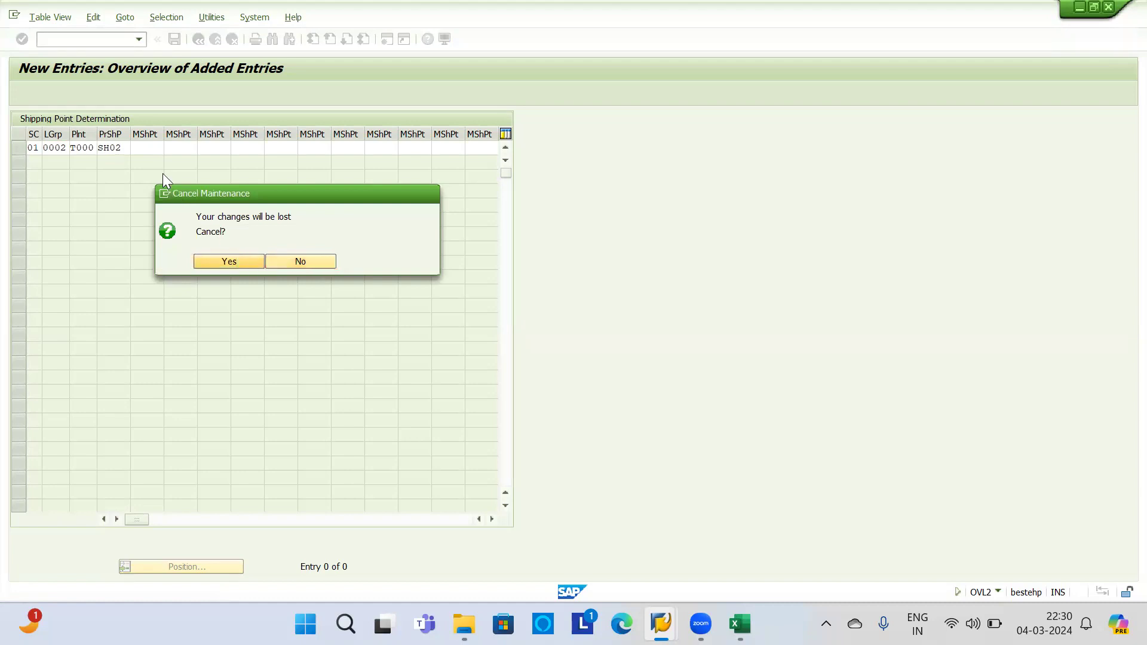
Step: Start transaction SPRO in place of the current one and display the SAP Reference IMG
type("/nspro")
key("Return")
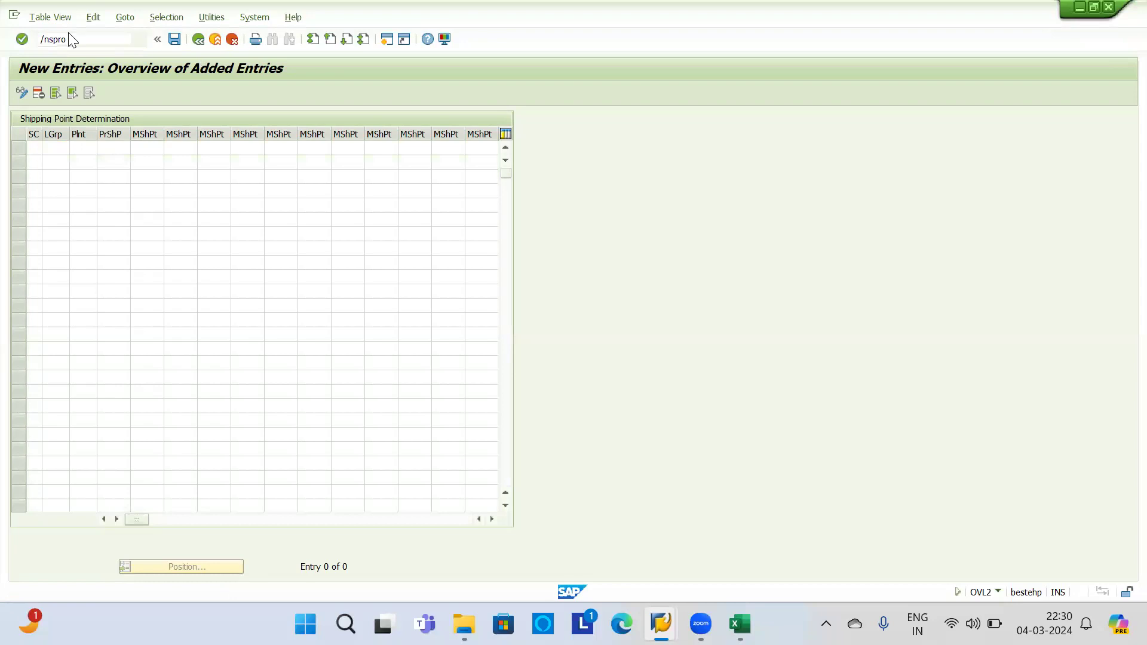
left_click(78, 94)
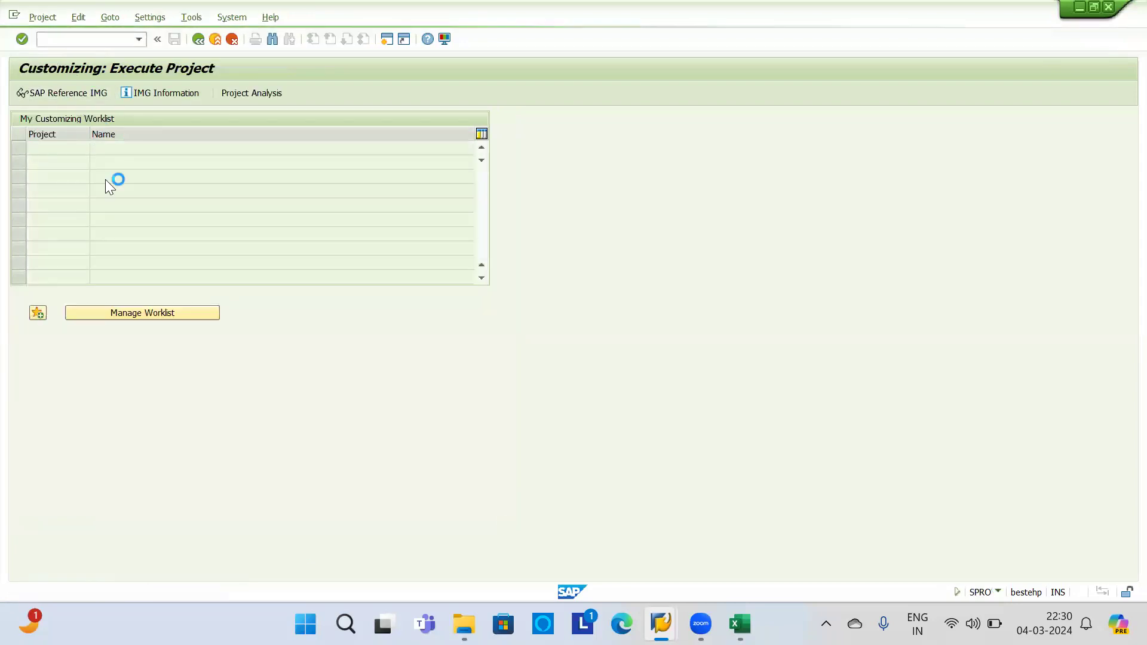
Step: Open the customizing activity that assigns shipping points to plants, within the Enterprise Structure assignments of the IMG
key("Up")
key("Up")
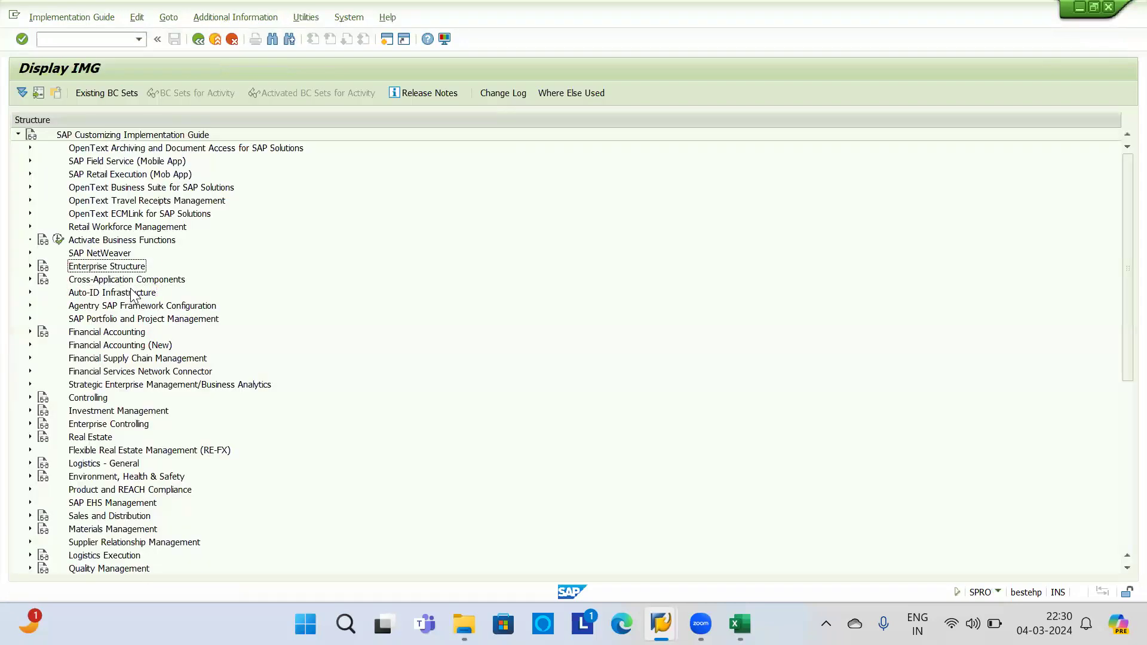
key("Right")
key("Down")
key("Down")
key("Down")
key("Right")
key("Down")
key("Down")
key("Down")
key("Down")
key("Down")
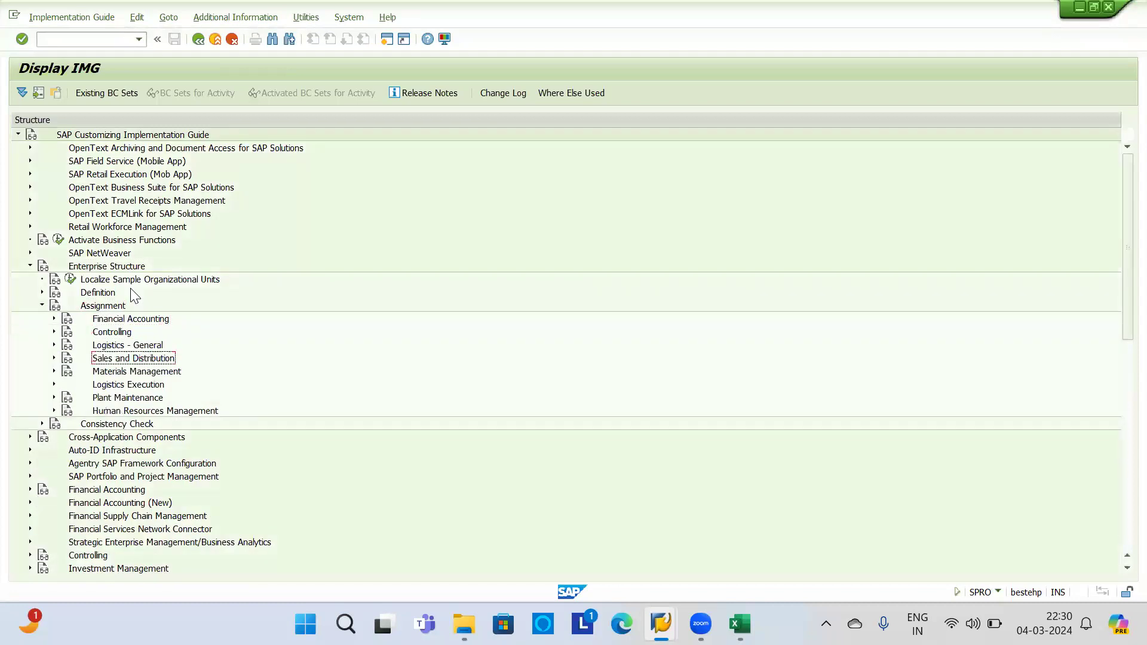
key("Right")
key("Down")
key("Down")
key("Down")
key("Left")
key("Return")
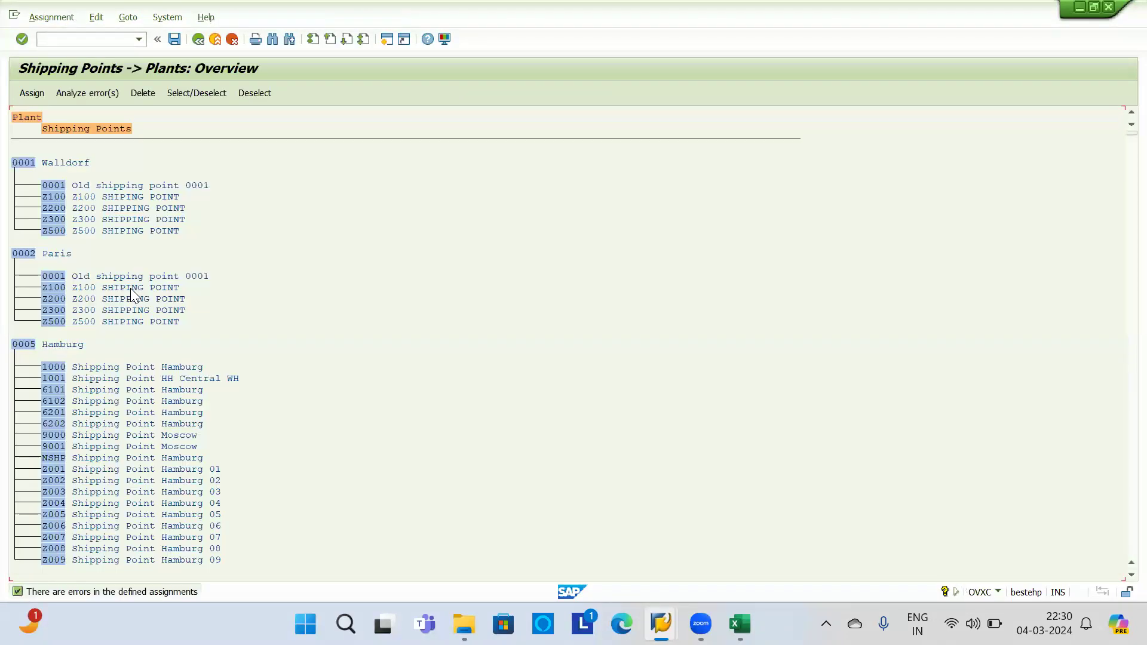
Step: Find plant T000 in the shipping point assignments and examine the shipping points assigned to it
key("ctrl+f")
type("t0000")
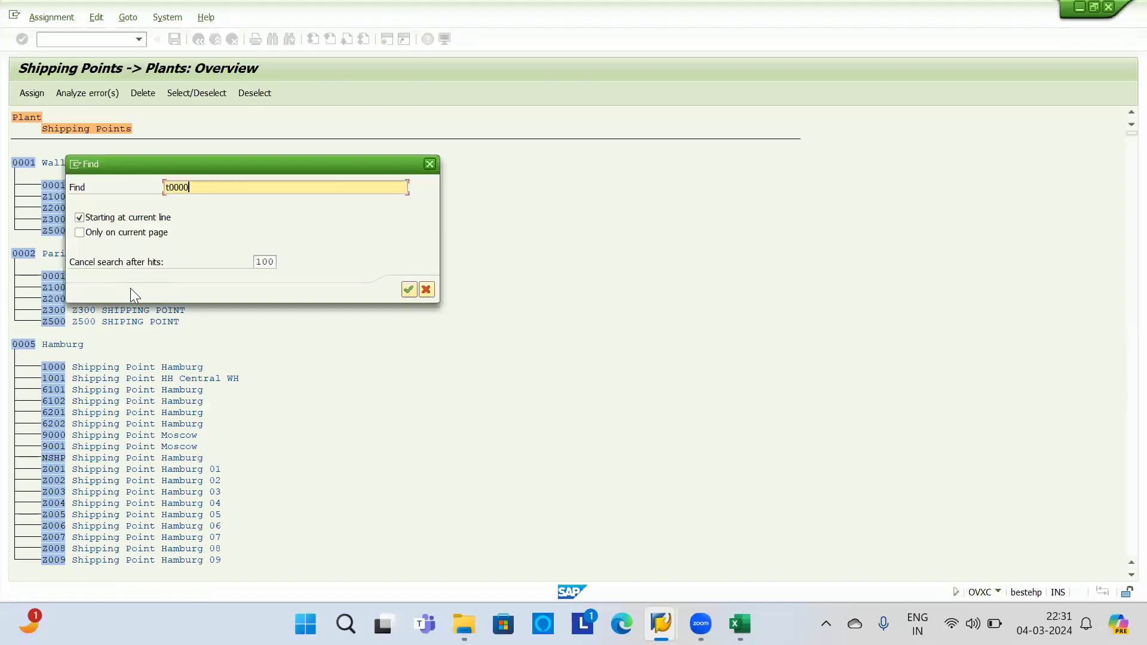
key("BackSpace")
key("Return")
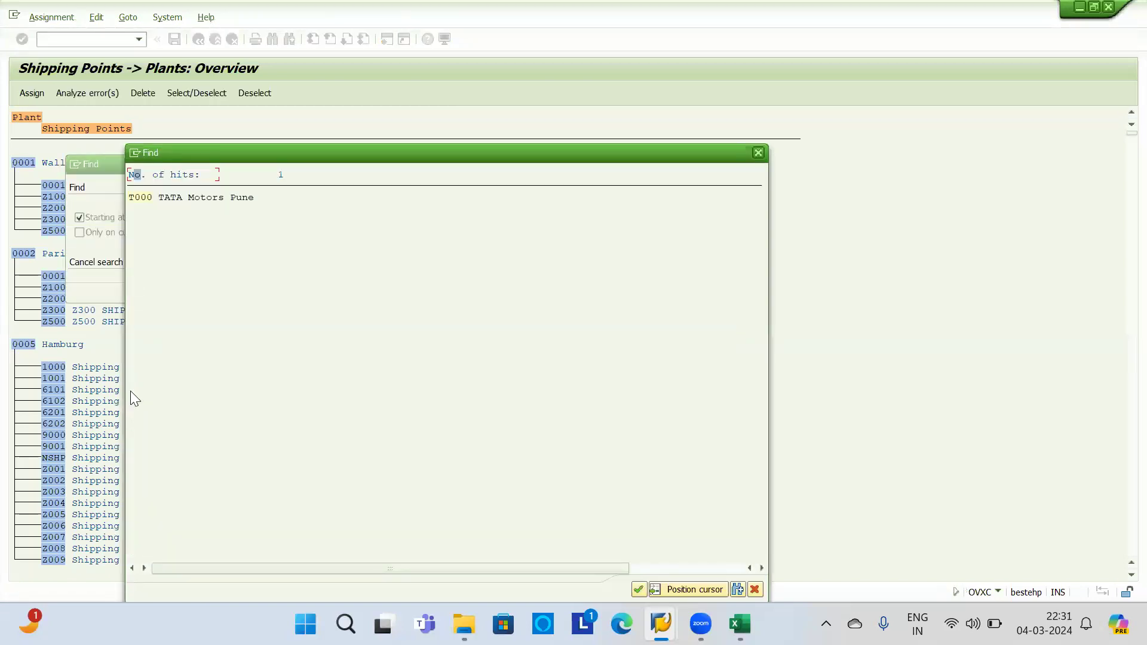
double_click(141, 197)
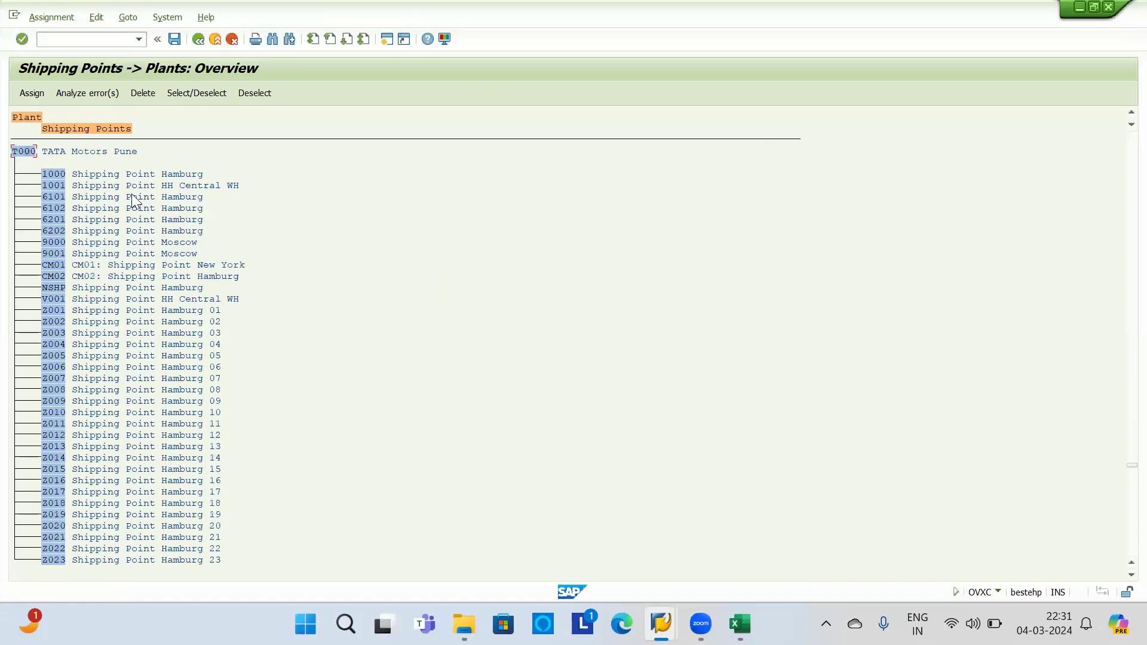
scroll(49, 239, "down", 3)
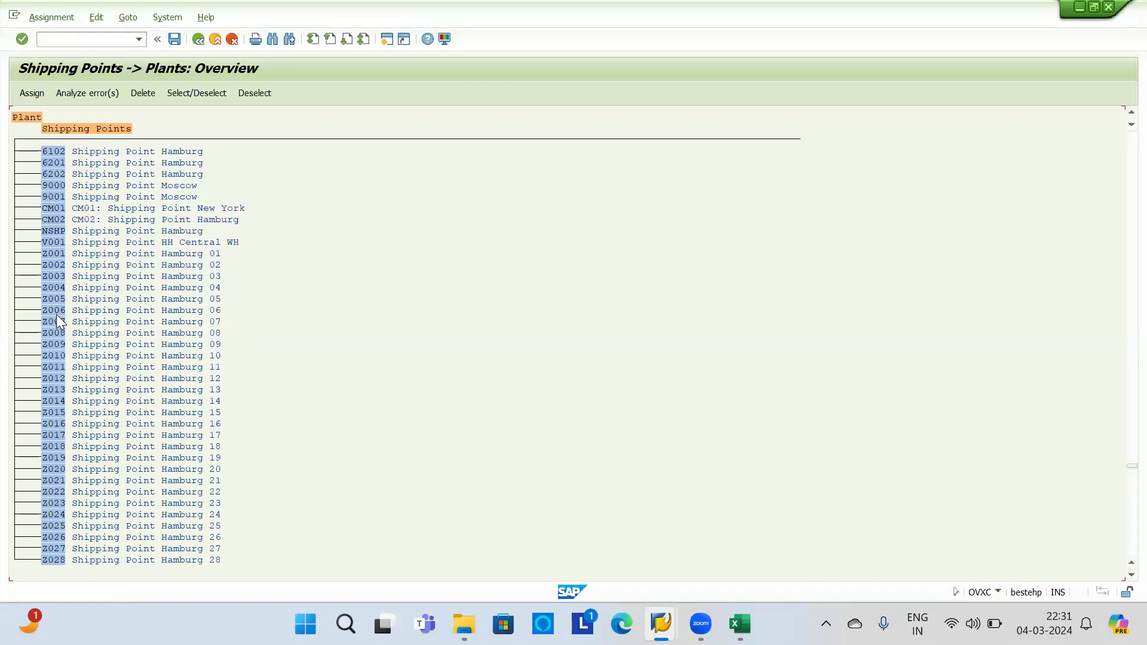
scroll(56, 317, "down", 2)
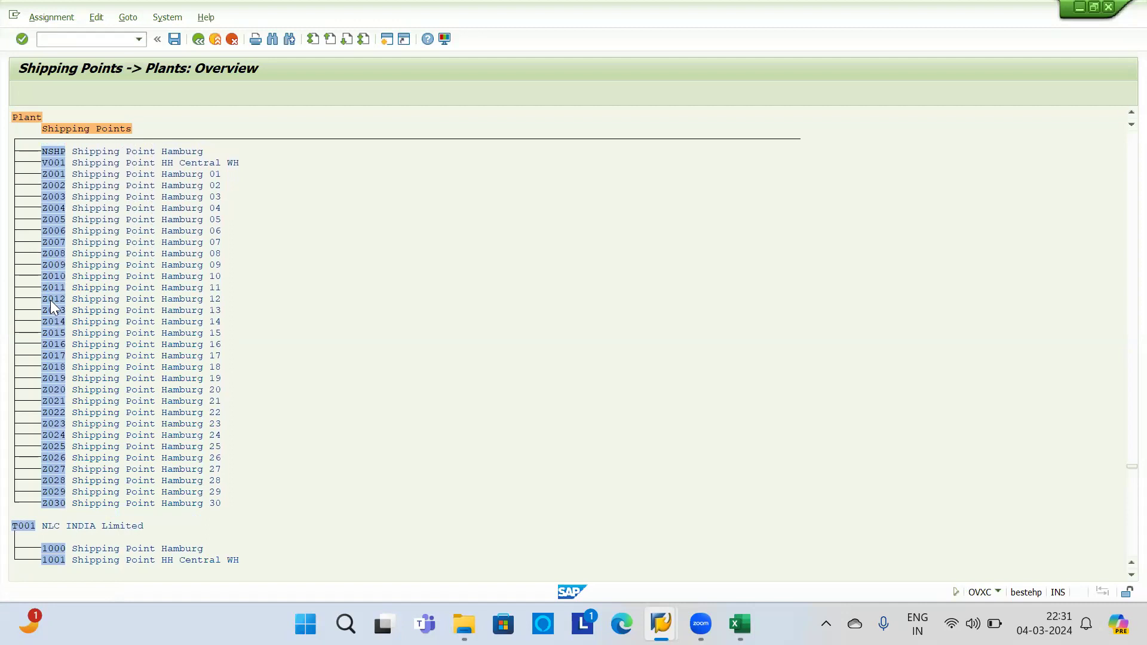
Step: Search the assignments for shipping point SH01, first from the current line and again without that restriction
key("ctrl+f")
type("sh01")
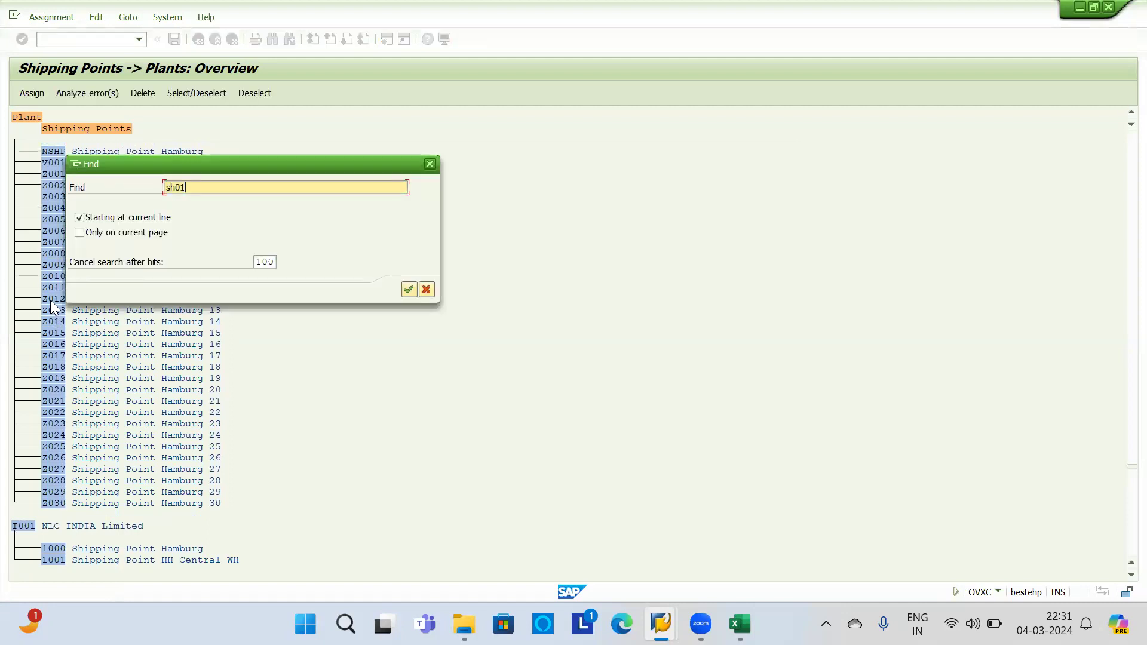
key("Return")
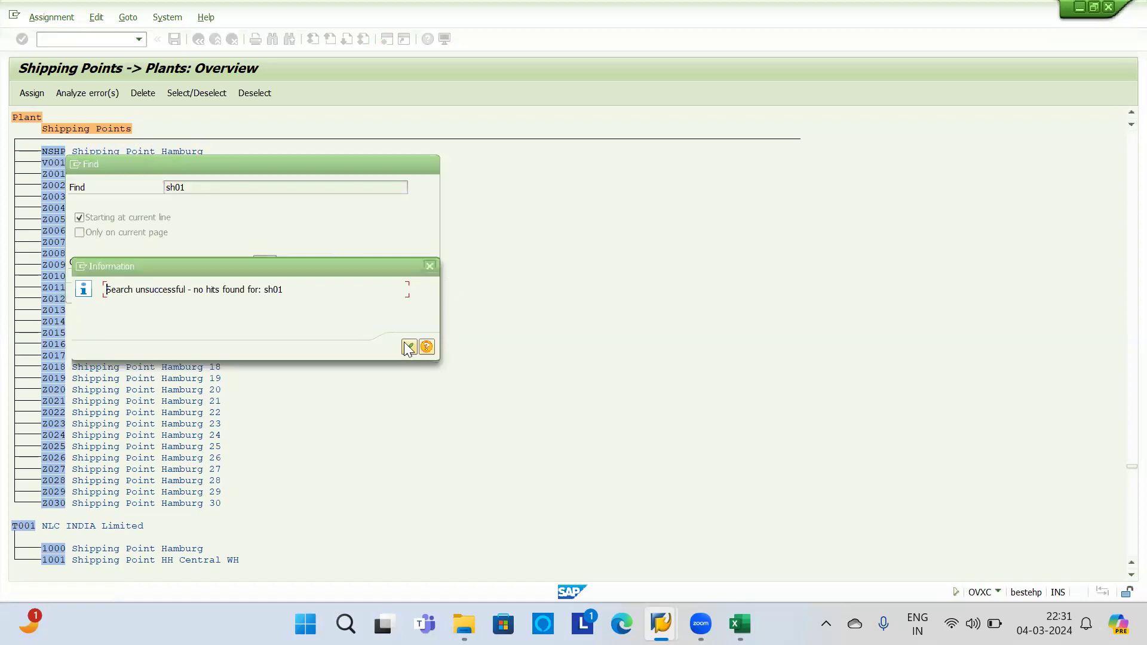
key("alt+Tab")
key("alt+Tab")
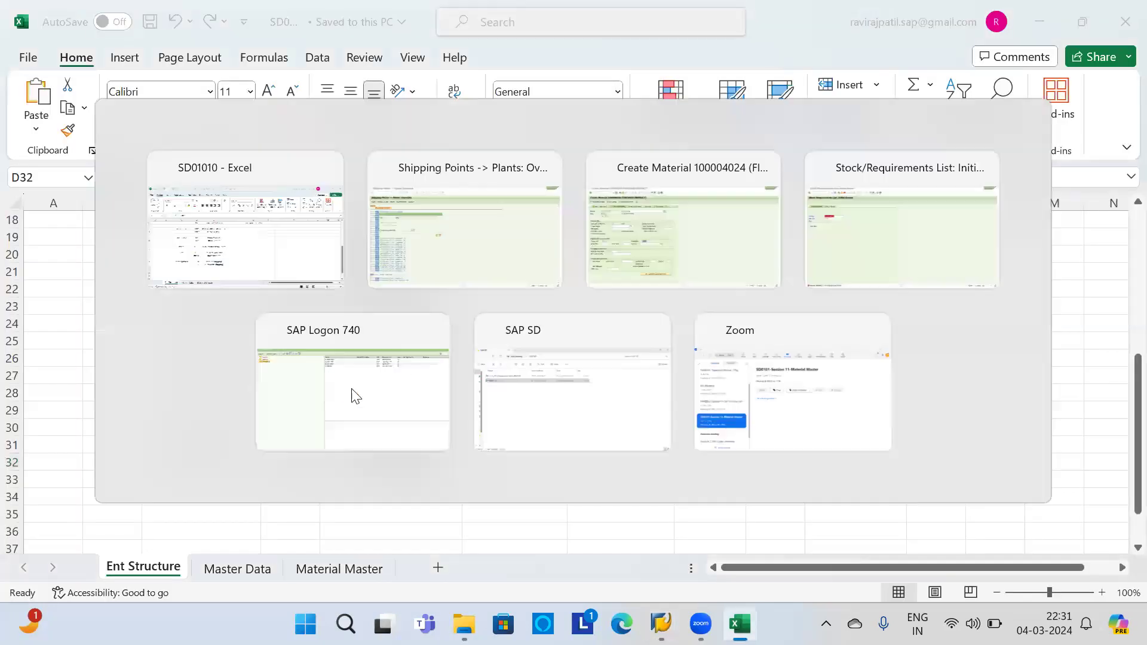
key("Return")
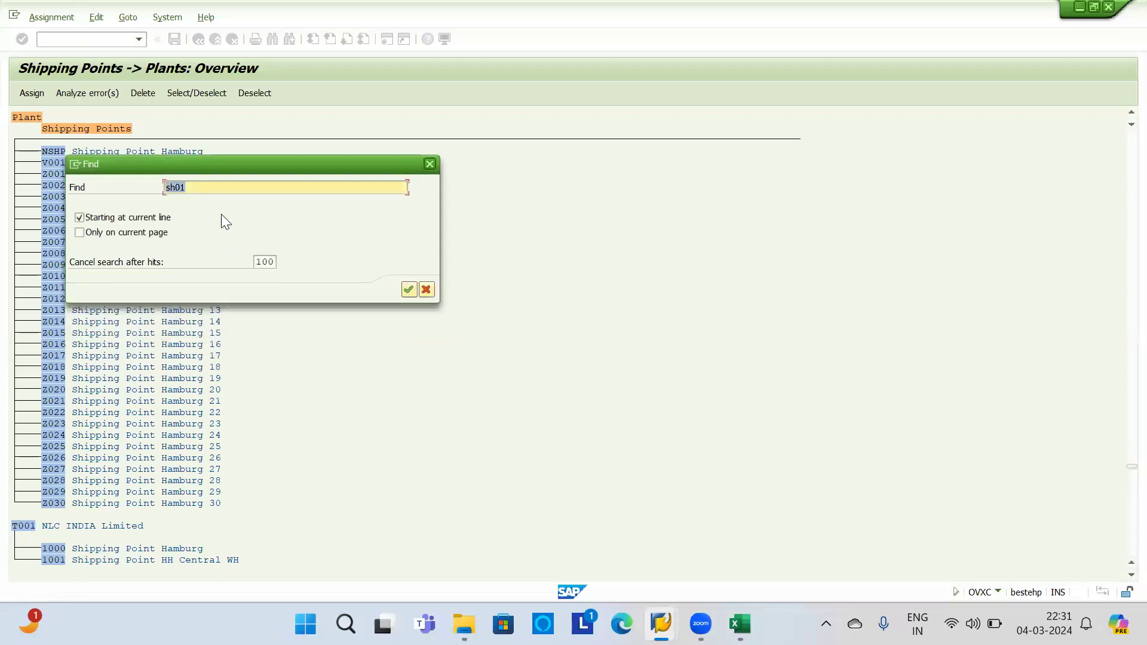
left_click(115, 217)
left_click(410, 292)
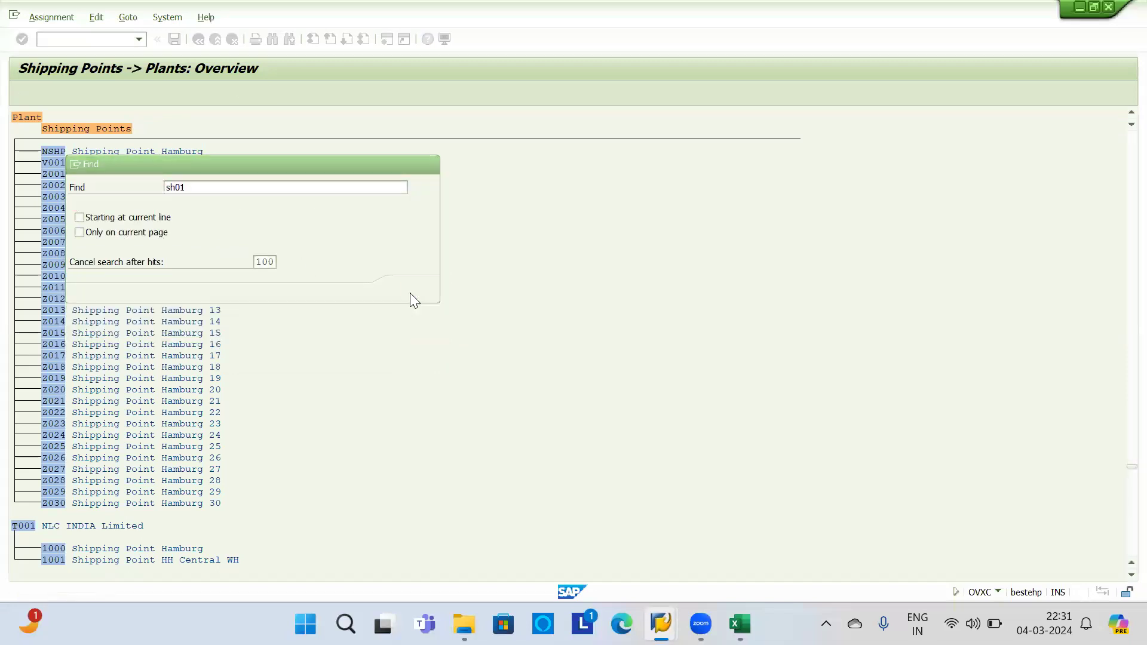
Step: Search the assignments for shipping point SH01 with the search limit raised to 999 hits
left_click(405, 345)
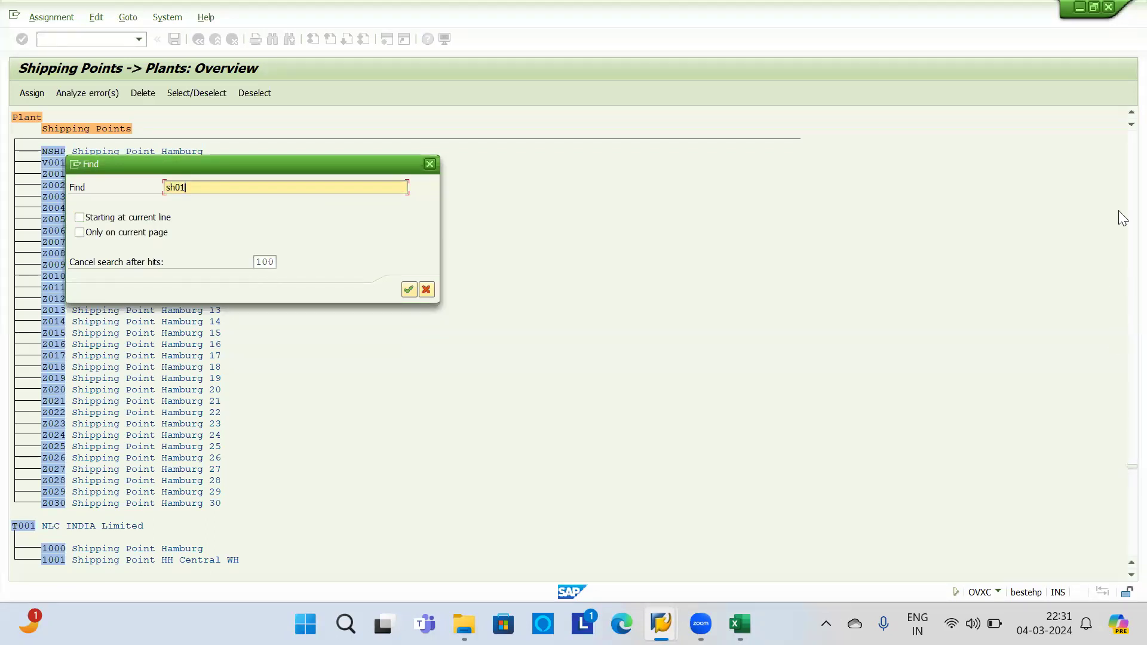
double_click(259, 264)
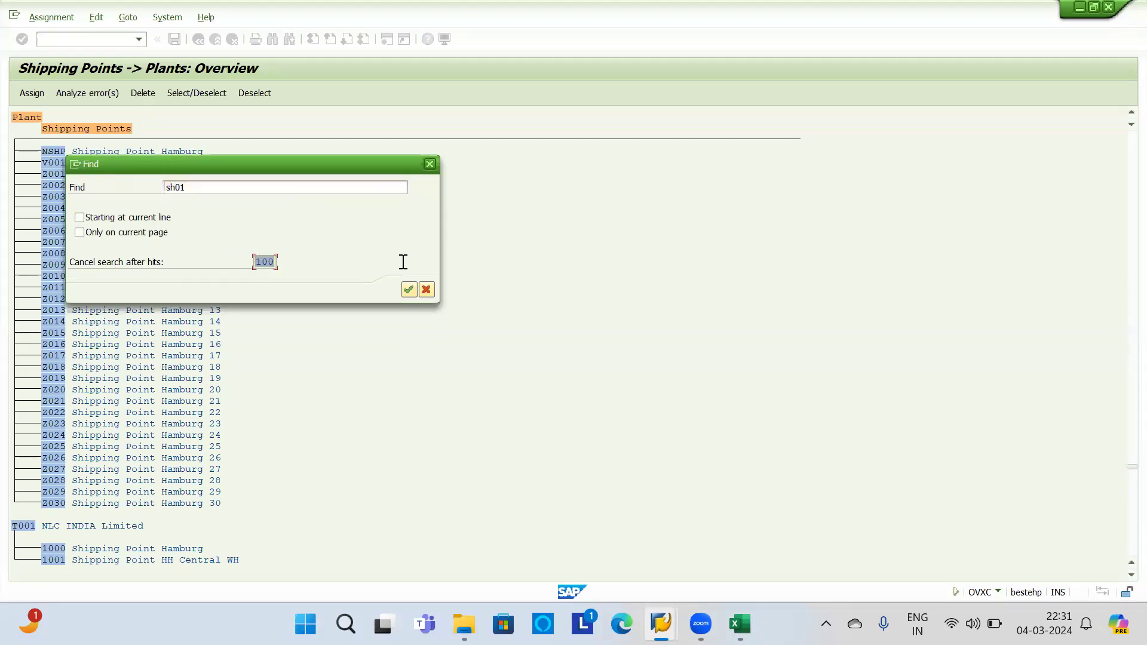
key("BackSpace")
type("999")
key("Return")
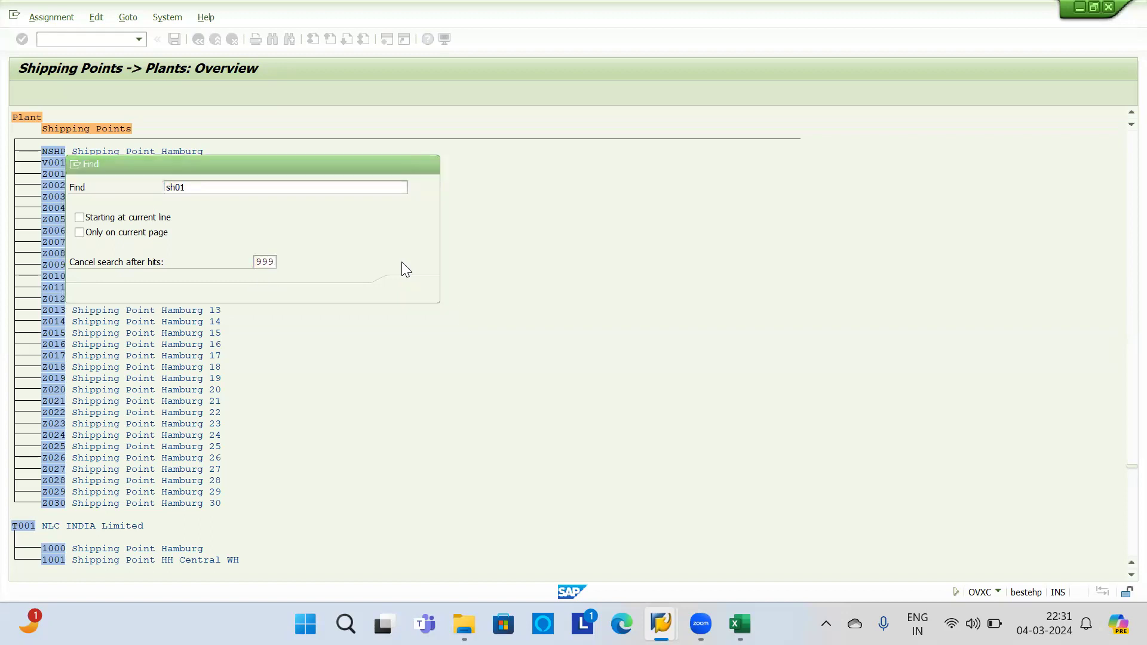
left_click(409, 346)
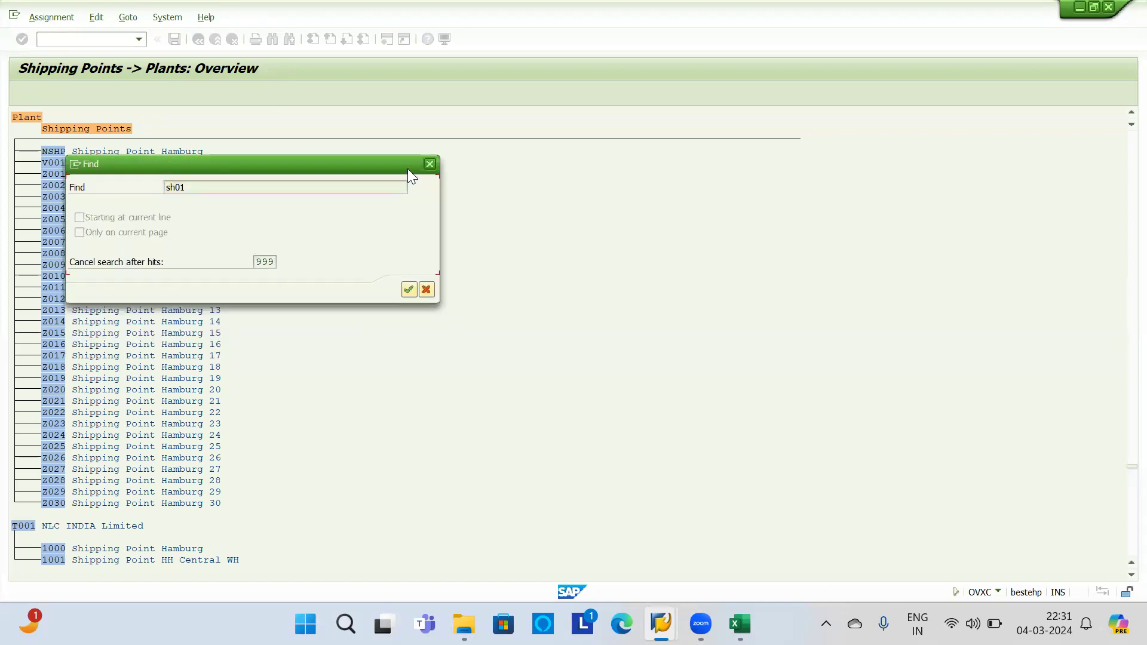
left_click(431, 164)
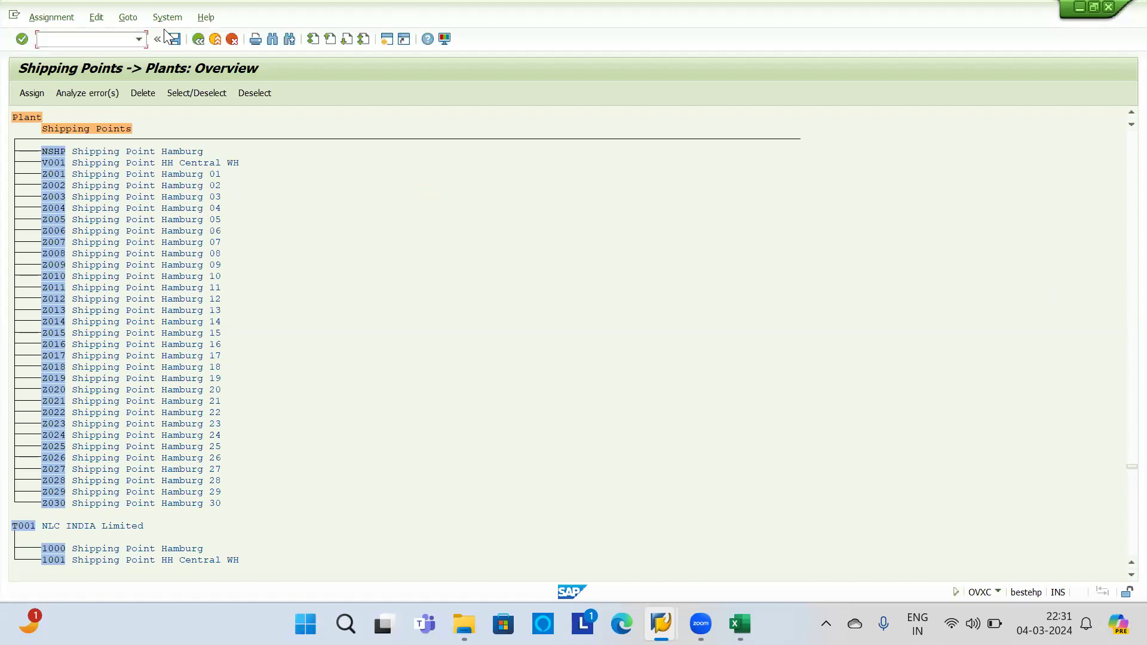
Step: Reopen the shipping point to plant assignments and search the entire list for SH01, allowing up to 999 hits
left_click(197, 39)
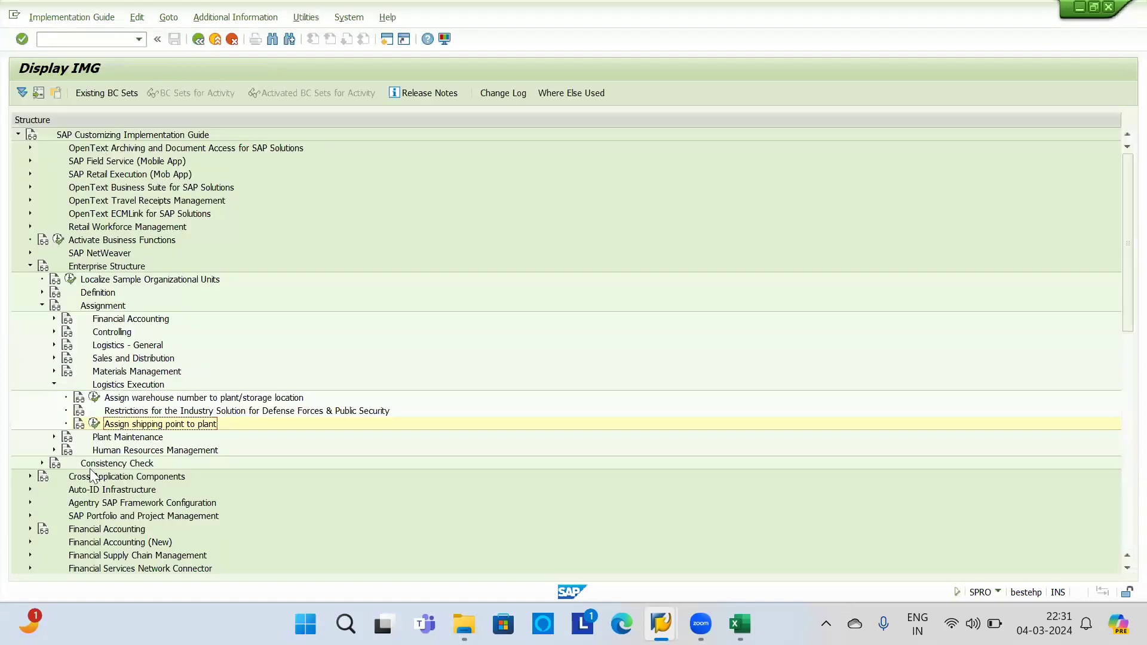
left_click(94, 425)
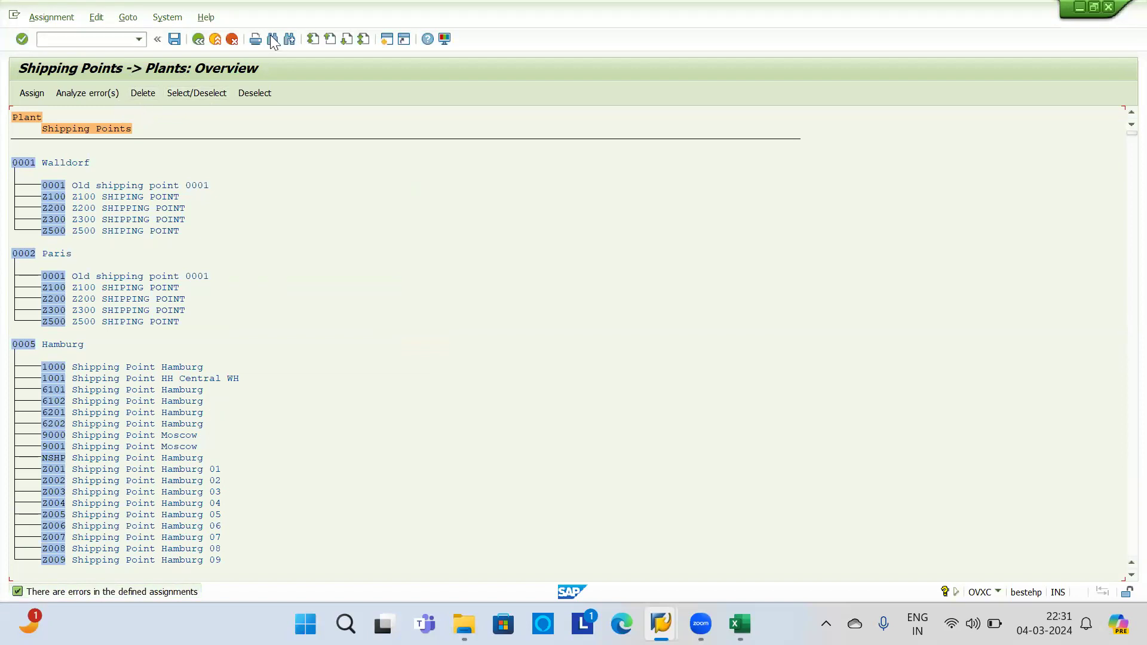
key("ctrl+f")
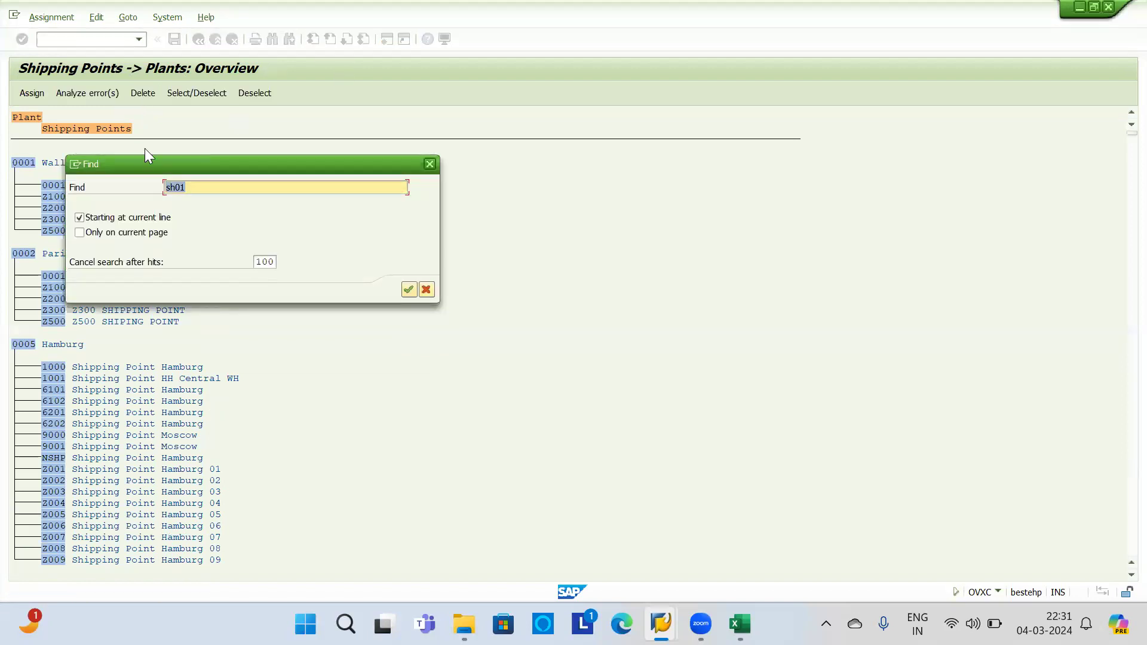
left_click(85, 216)
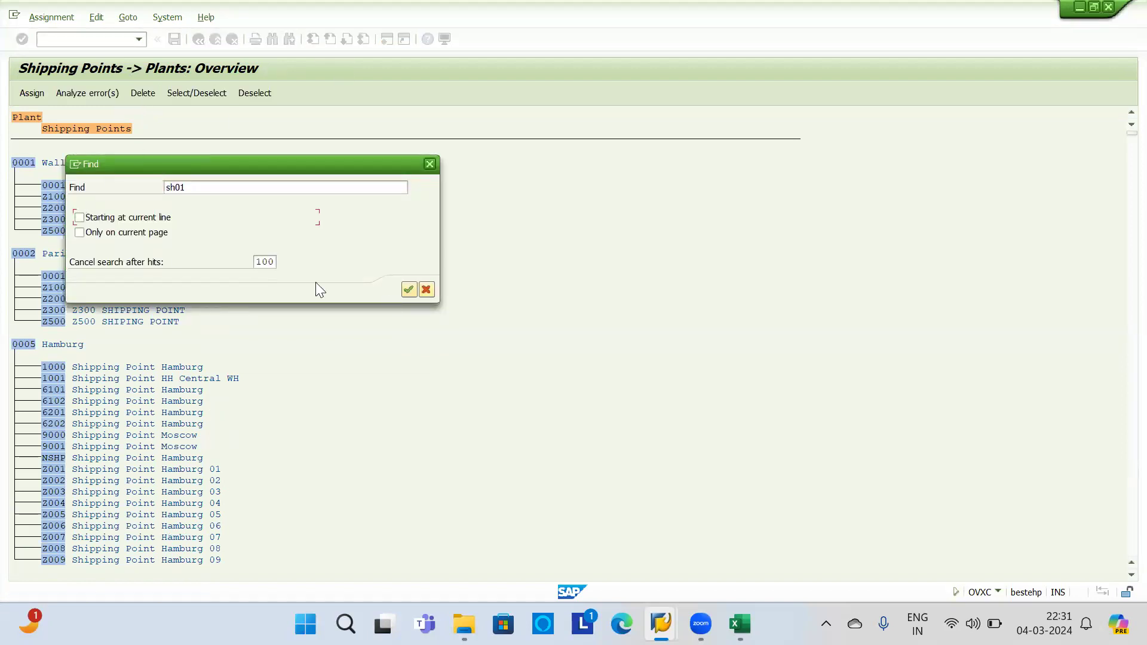
double_click(258, 261)
type("999")
left_click(408, 290)
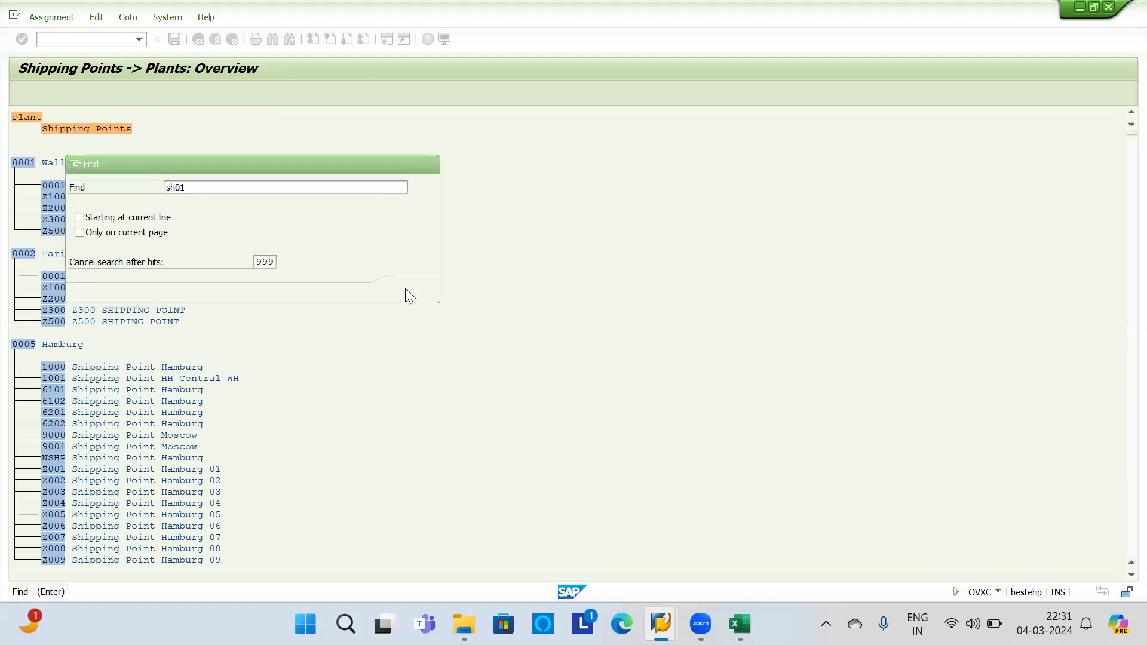
left_click(415, 345)
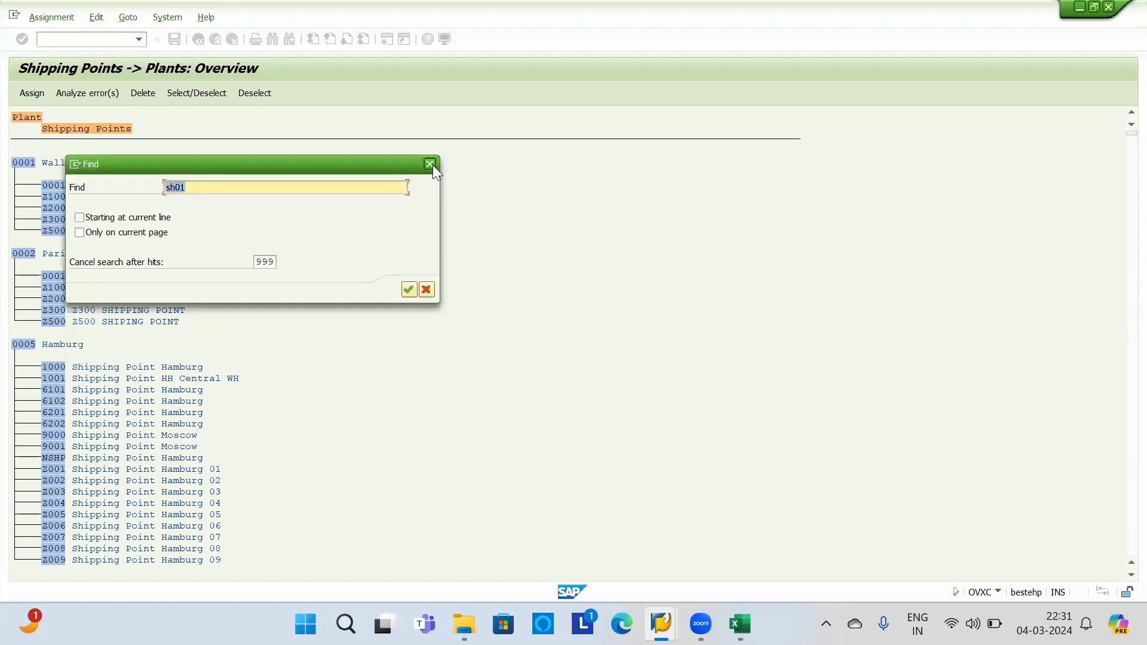
left_click(431, 165)
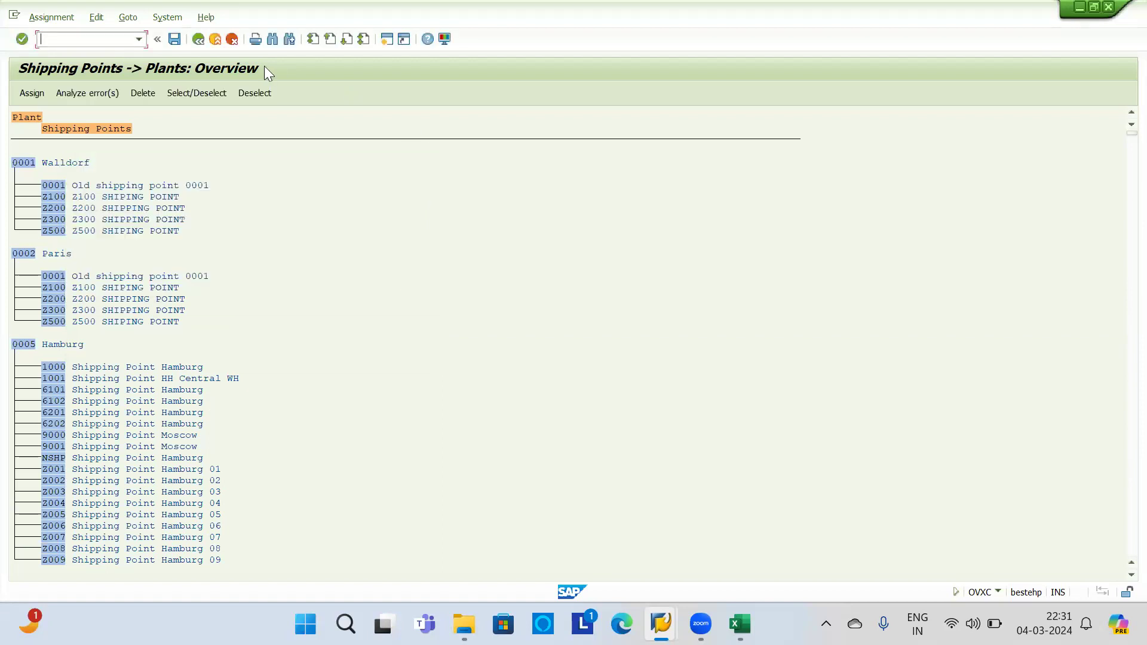
Step: Return to the IMG and open the Define shipping point activity under the Logistics Execution definitions of the Enterprise Structure
left_click(199, 40)
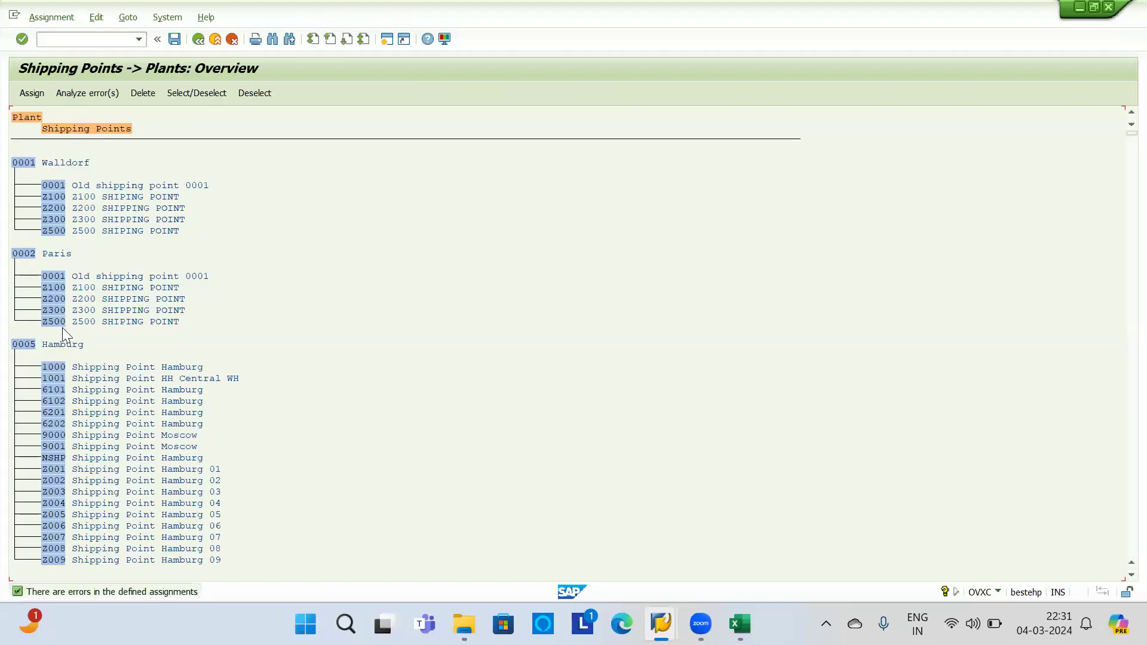
scroll(62, 327, "down", 2)
left_click(198, 39)
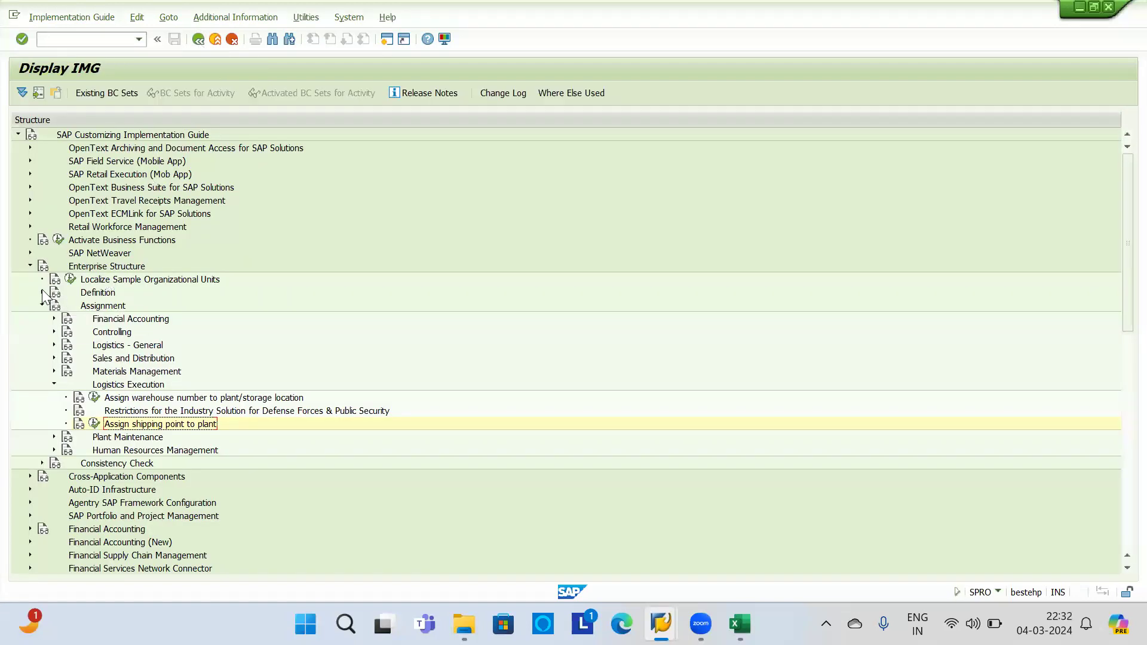
left_click(41, 292)
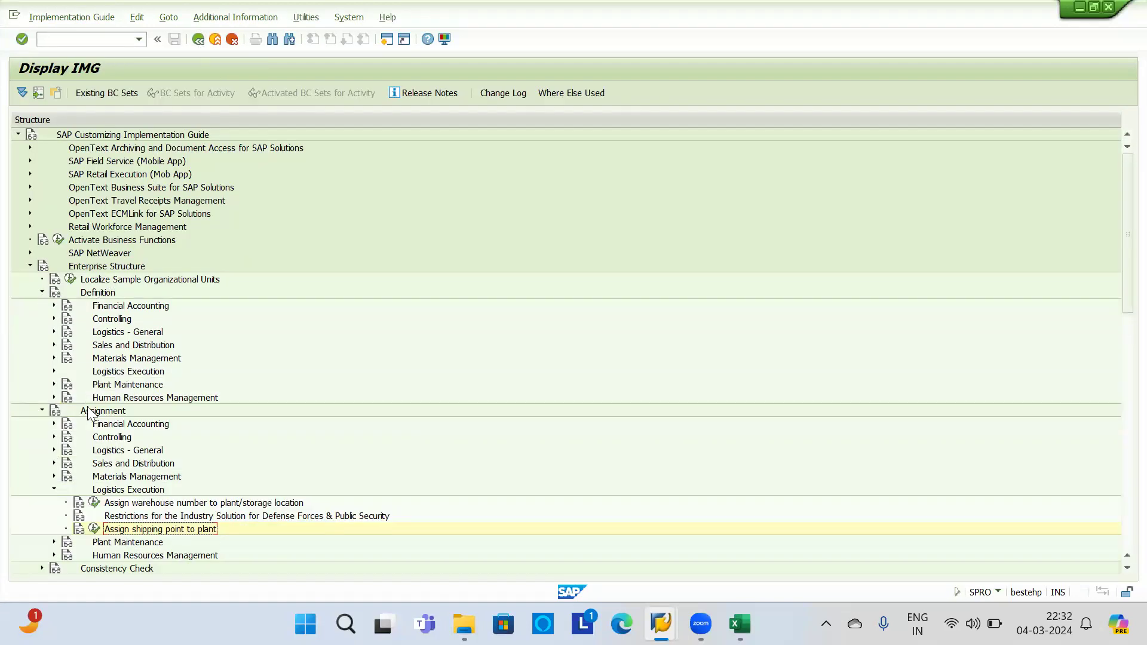
left_click(54, 370)
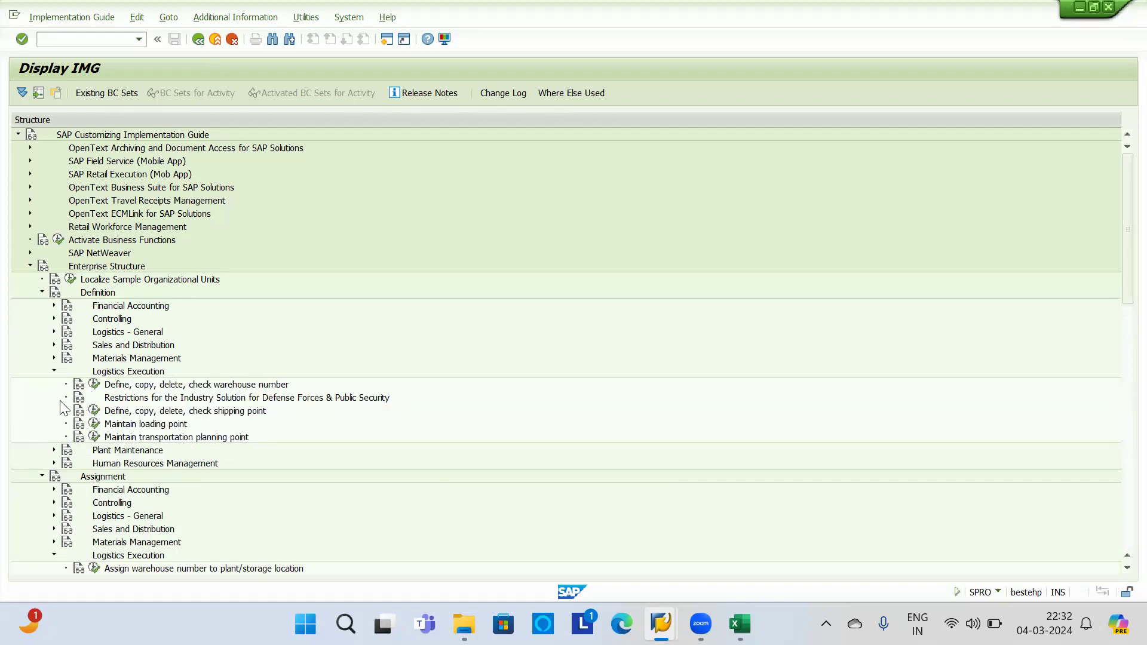
left_click(94, 410)
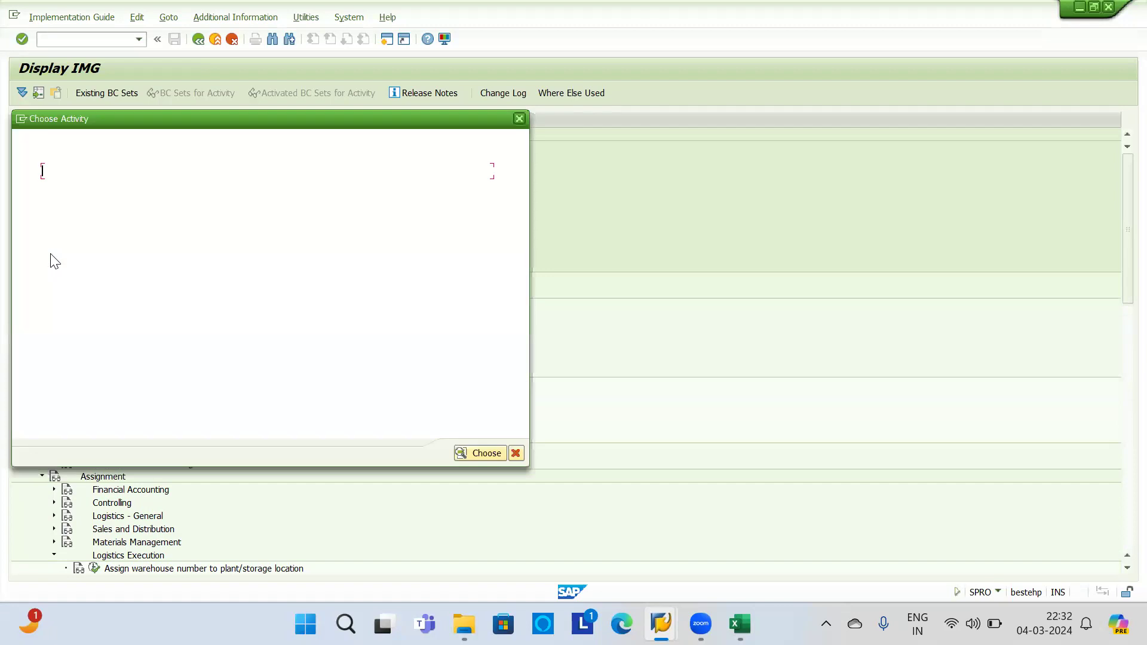
double_click(83, 172)
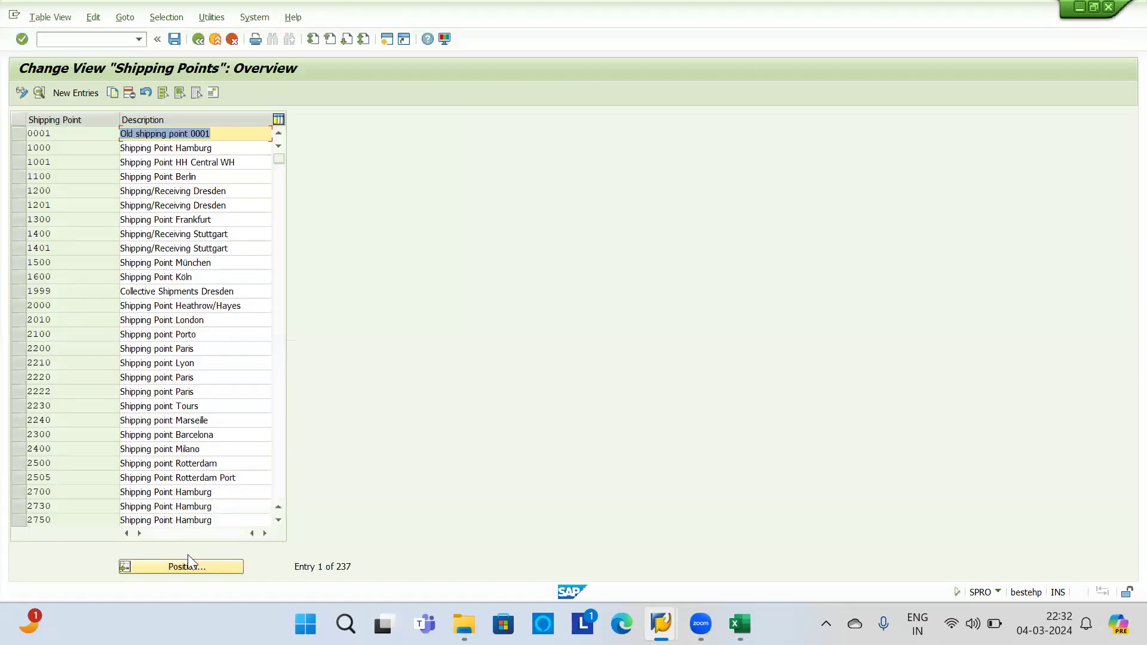
Step: Locate shipping point SH01 in the list of defined shipping points
left_click(180, 569)
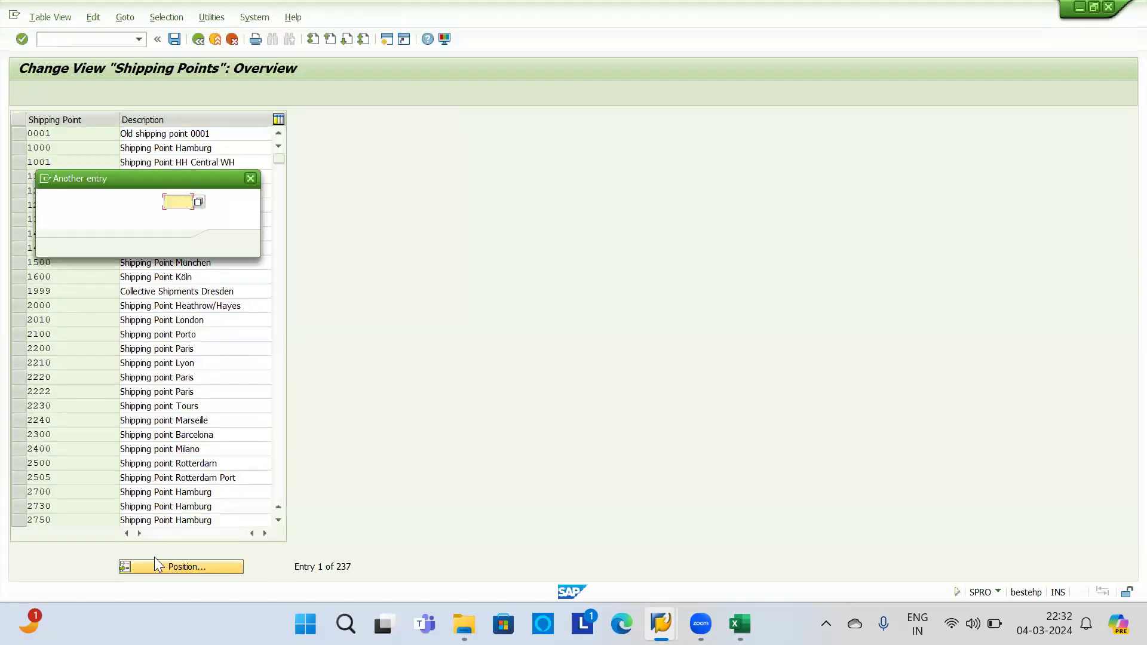
type("sh01")
key("Return")
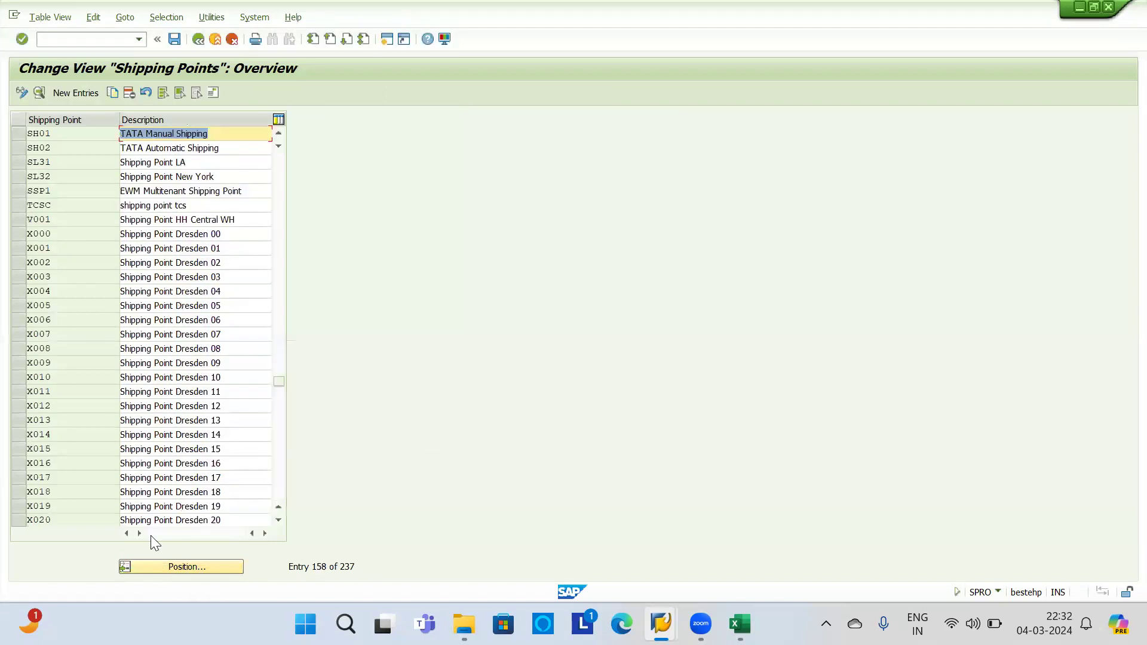
Step: Leave the shipping point definitions and reopen the activity that assigns shipping points to plants
left_click(197, 38)
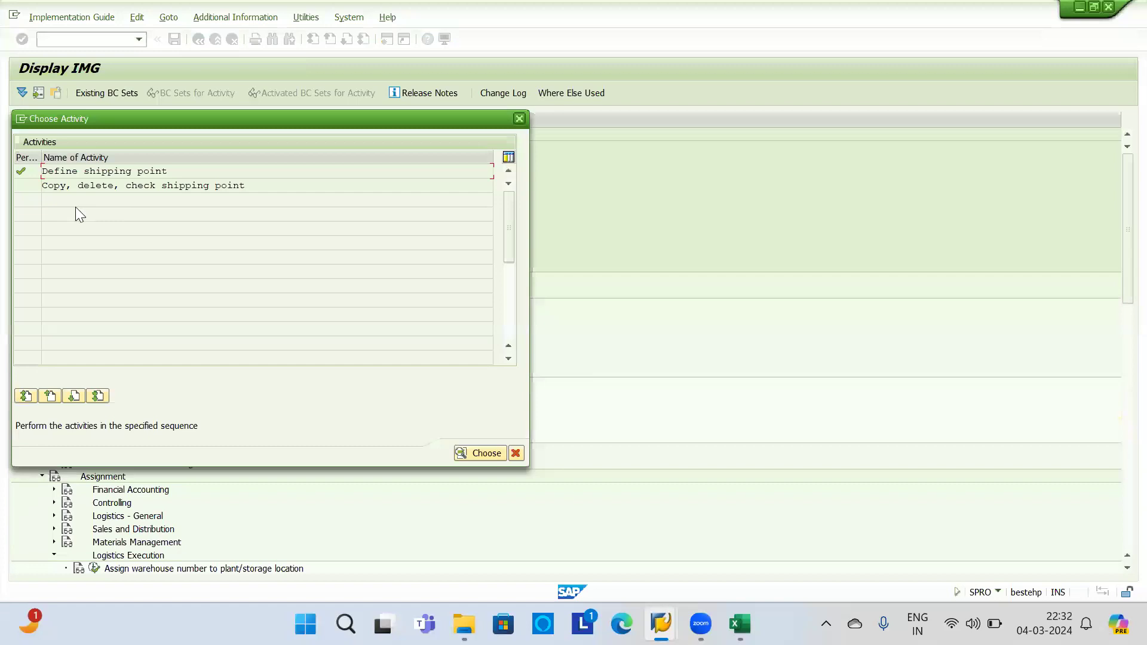
left_click(518, 118)
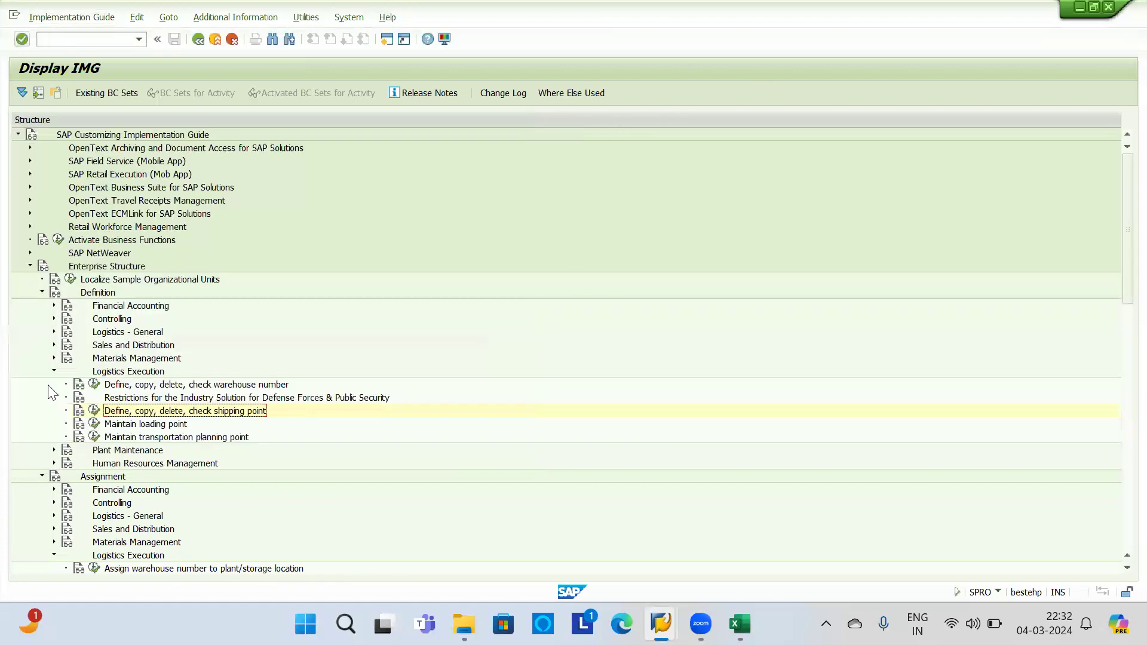
left_click(53, 372)
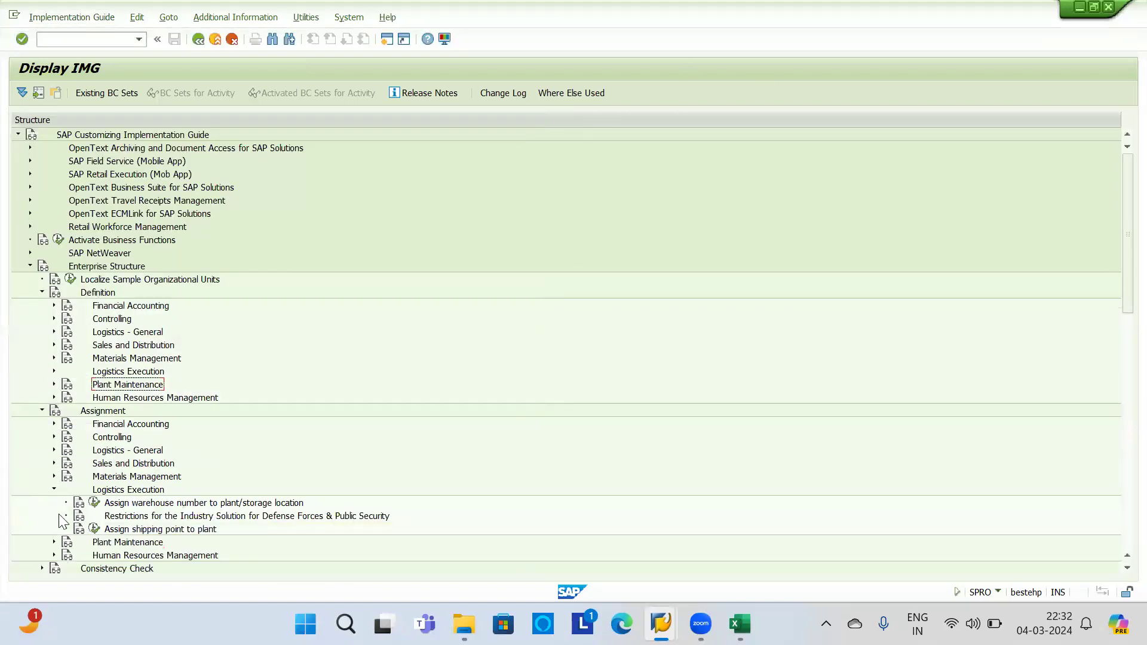
left_click(95, 529)
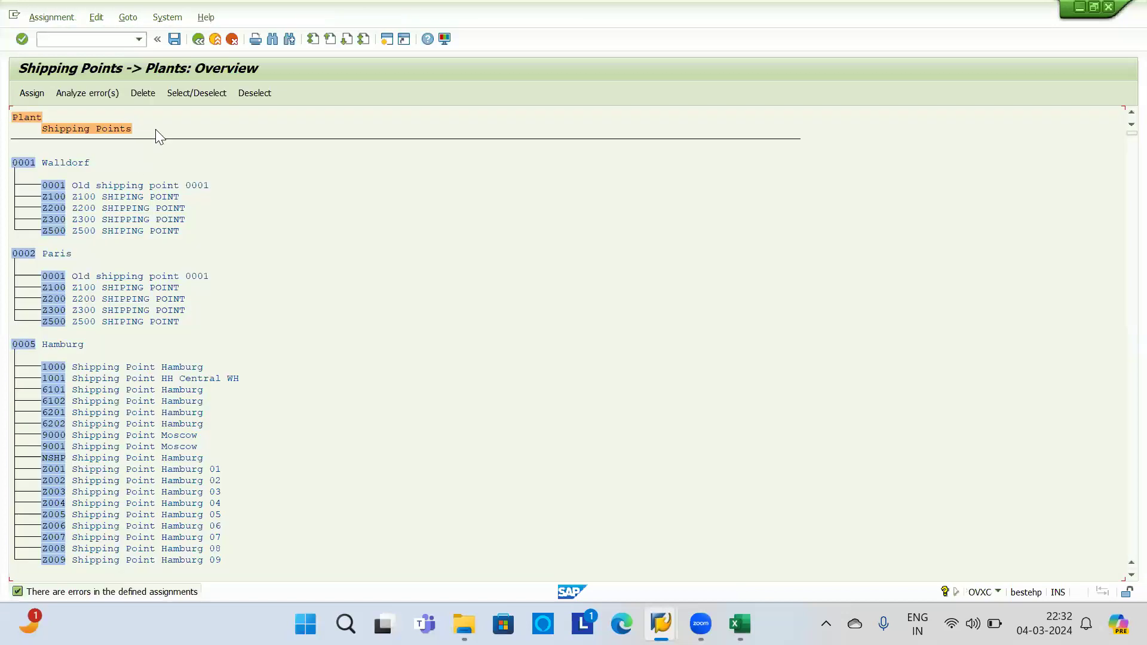
Step: Try to start a new assignment in the overview without selecting a plant
left_click(127, 18)
mouse_move(98, 18)
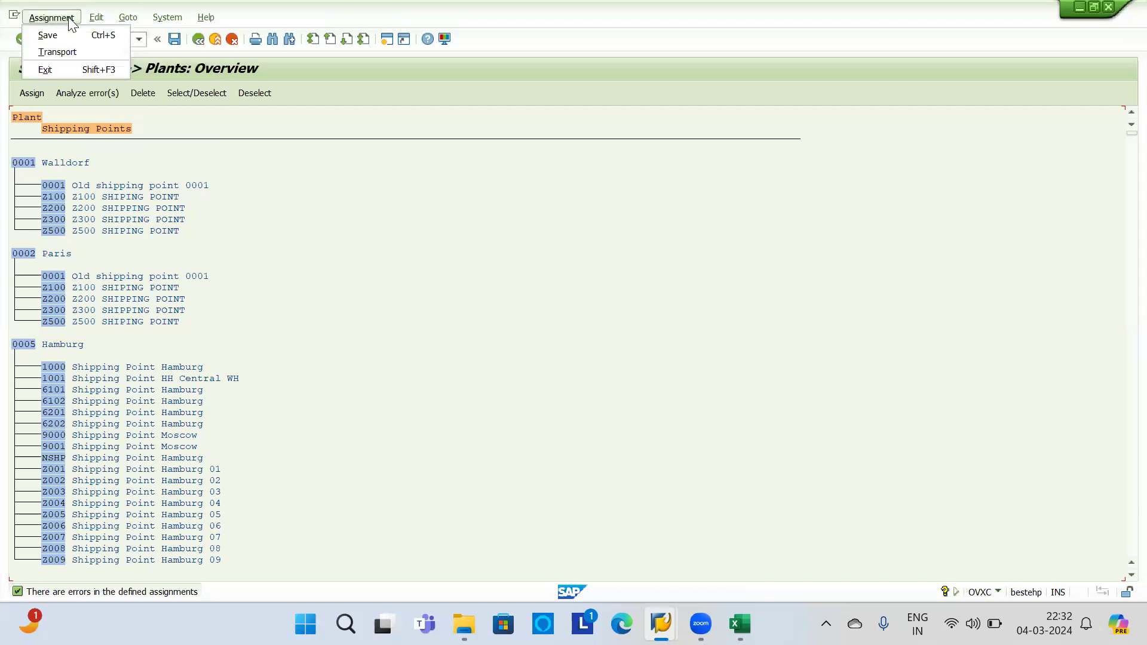
left_click(126, 87)
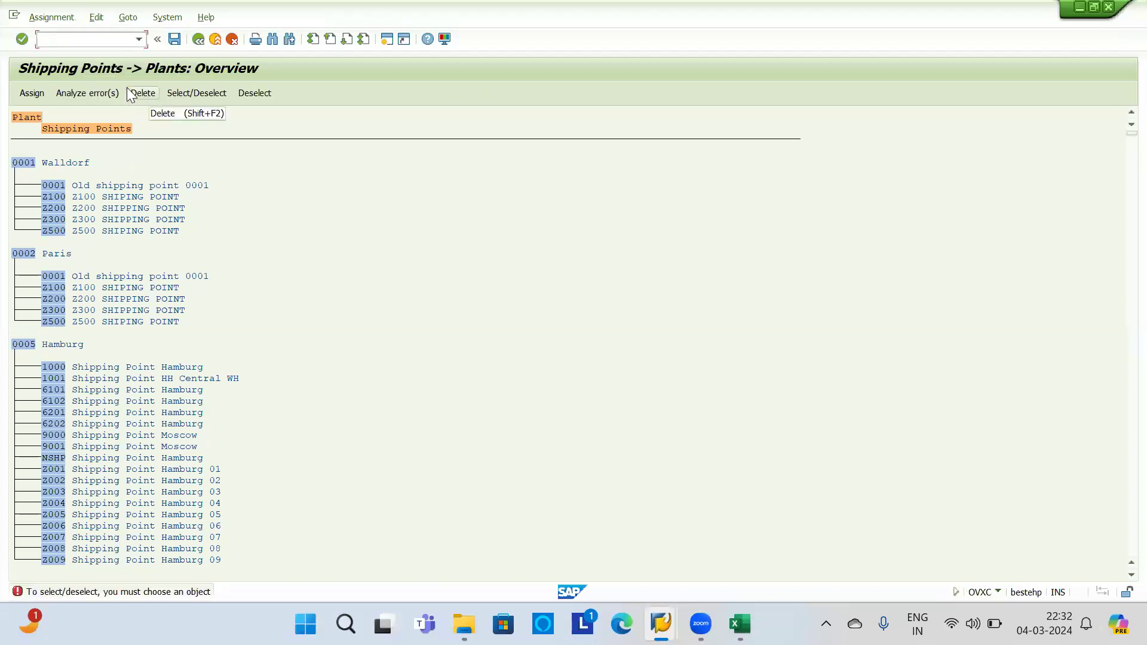
left_click(97, 17)
left_click(97, 17)
left_click(97, 17)
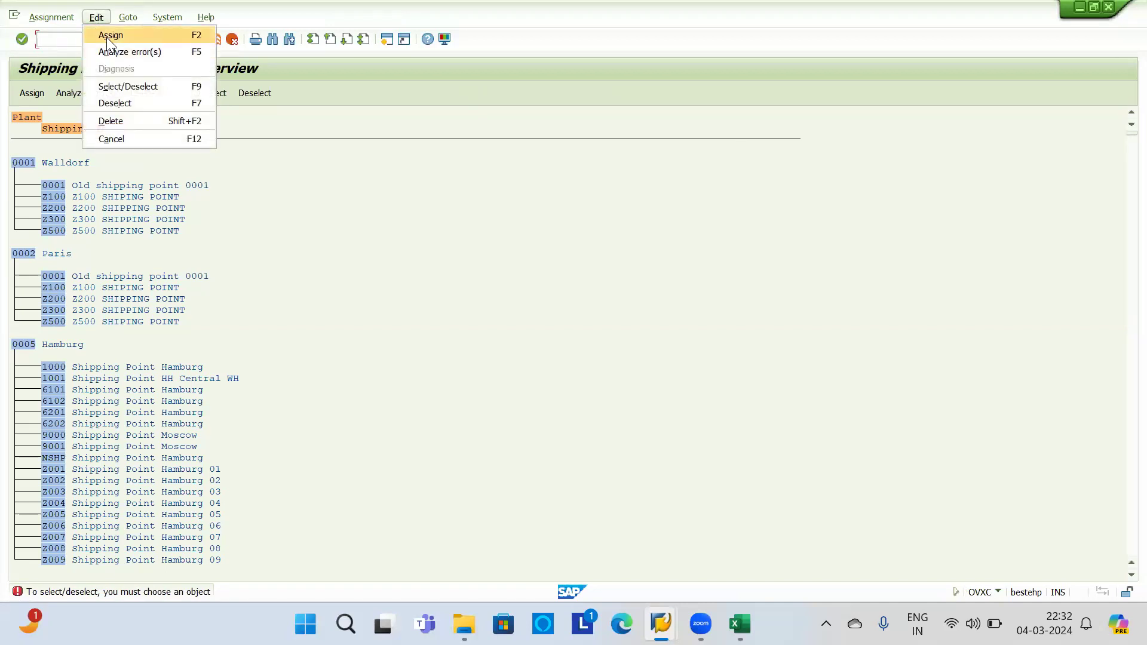
left_click(106, 34)
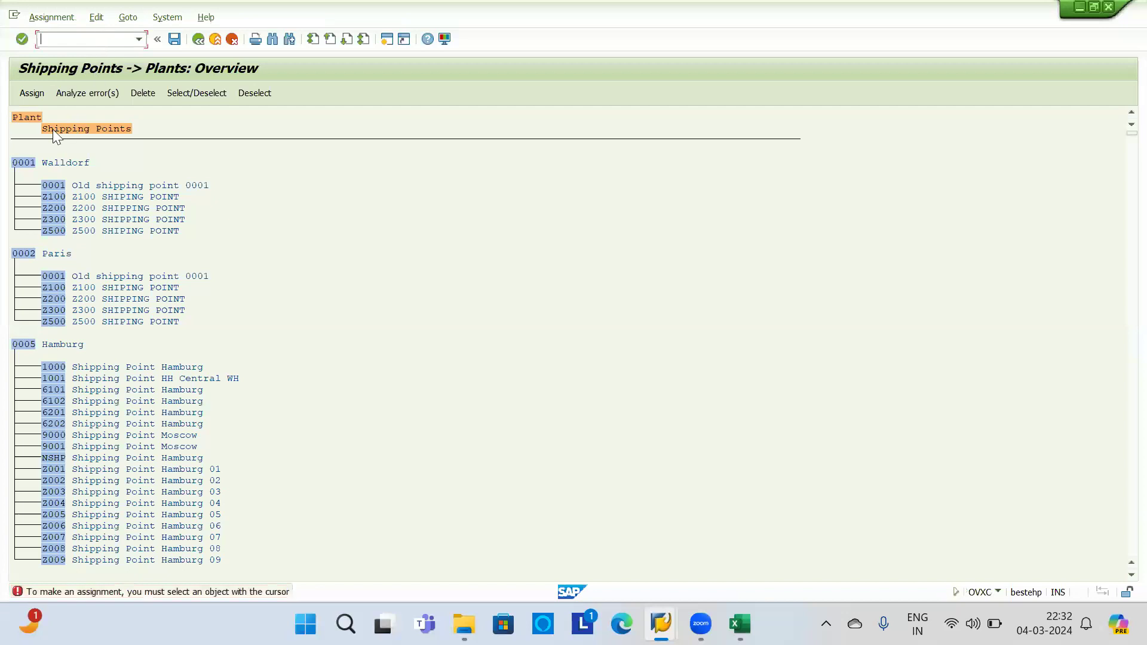
left_click(47, 148)
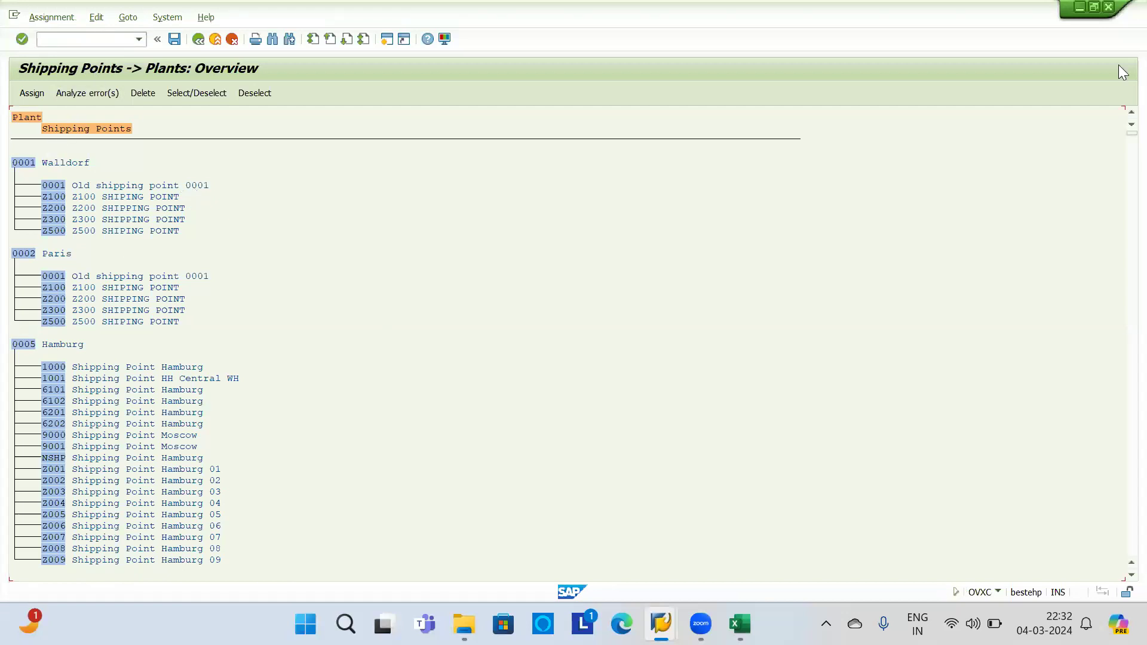
Step: Look through the plants and their assigned shipping points across the whole assignment list
left_click_drag(1122, 140, 1127, 565)
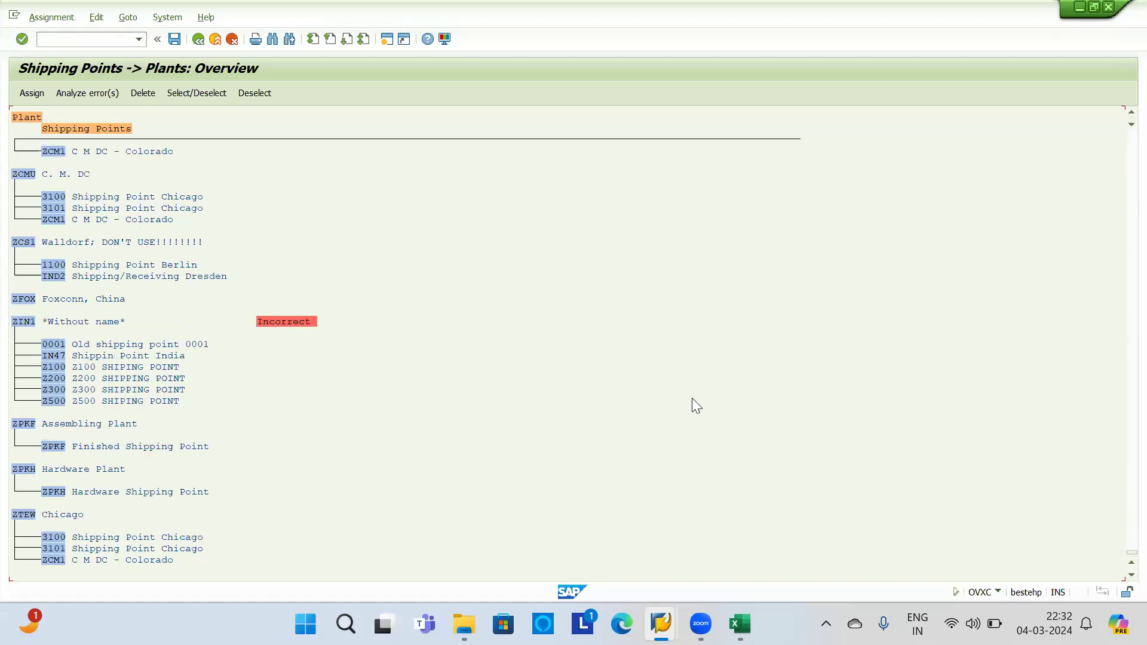
scroll(661, 408, "up", 2)
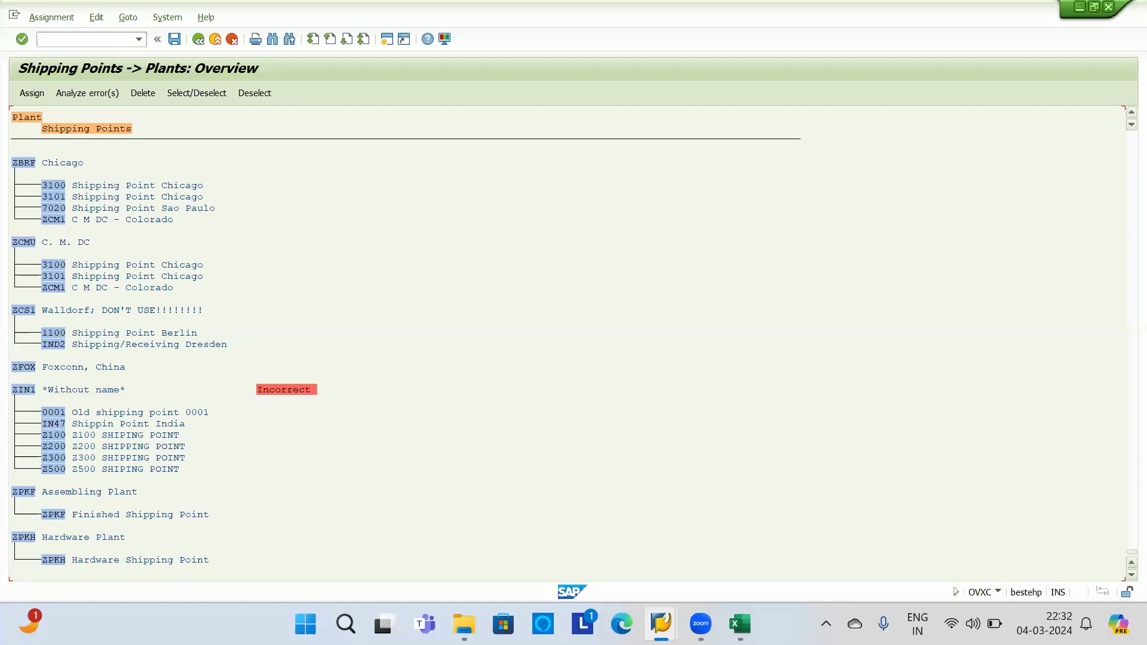
scroll(1119, 546, "up", 10)
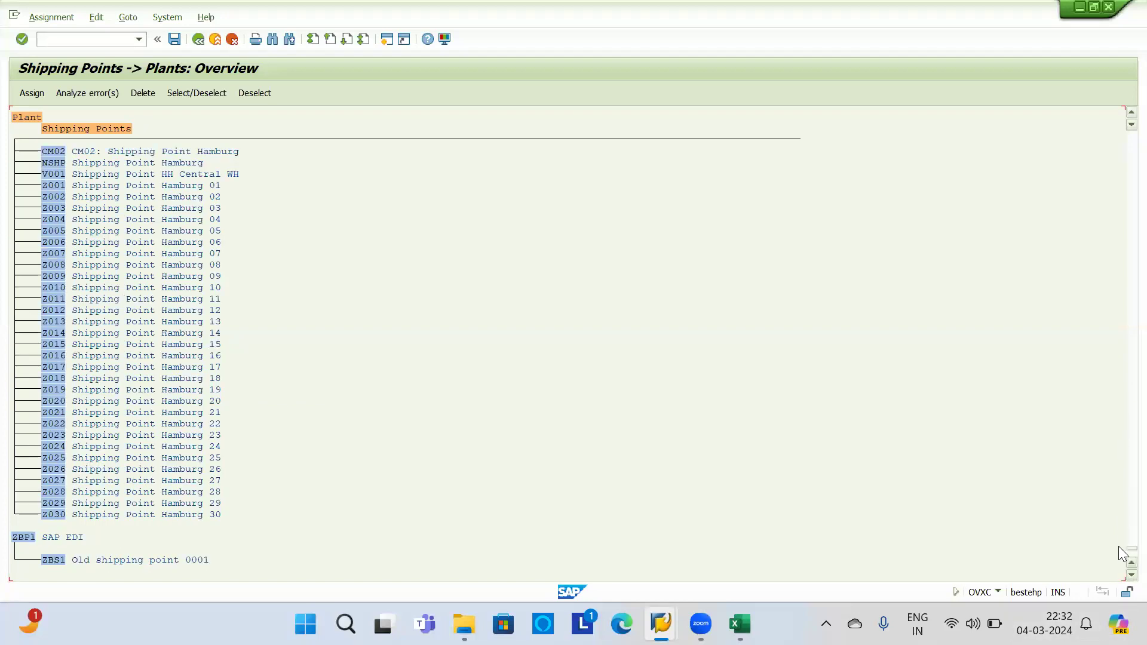
left_click_drag(1118, 548, 1118, 358)
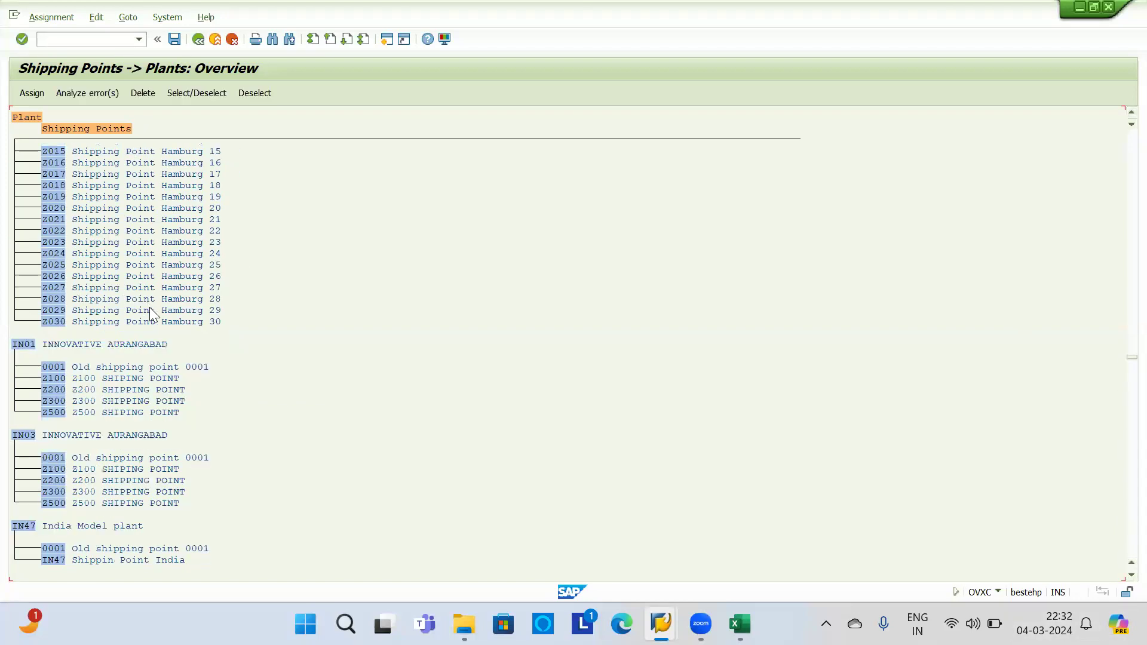
scroll(155, 305, "up", 2)
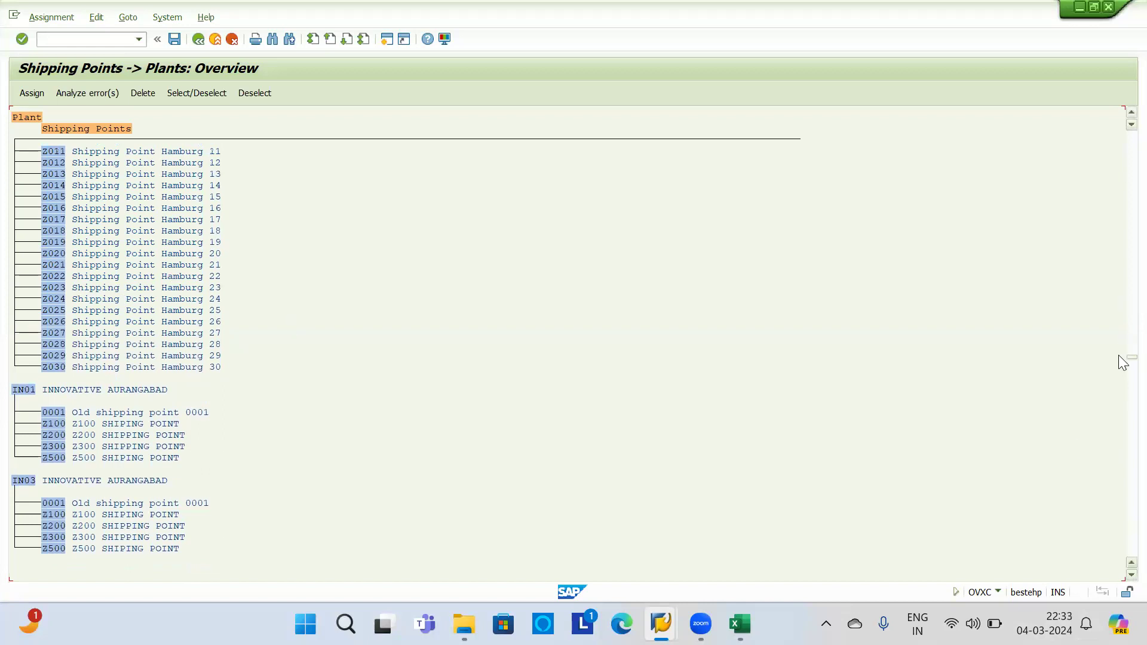
left_click_drag(1119, 98, 1118, 97)
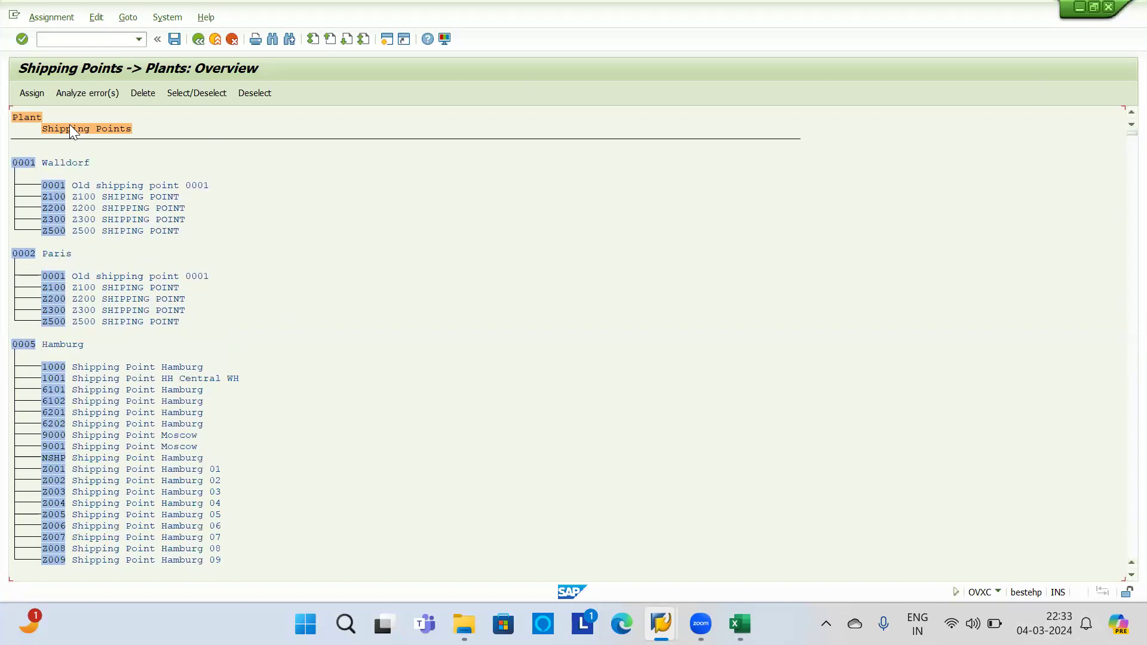
Step: Search the entire plant assignment list for shipping point sh01, not starting at the current line, with a limit of 999 hits
key("ctrl+f")
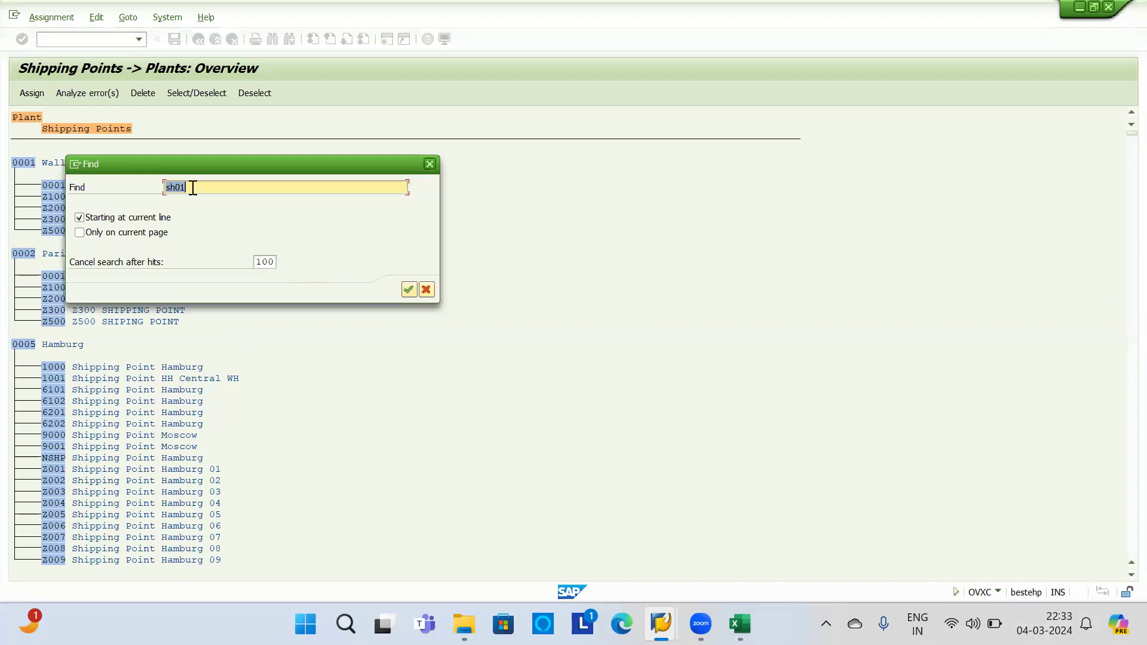
left_click(101, 218)
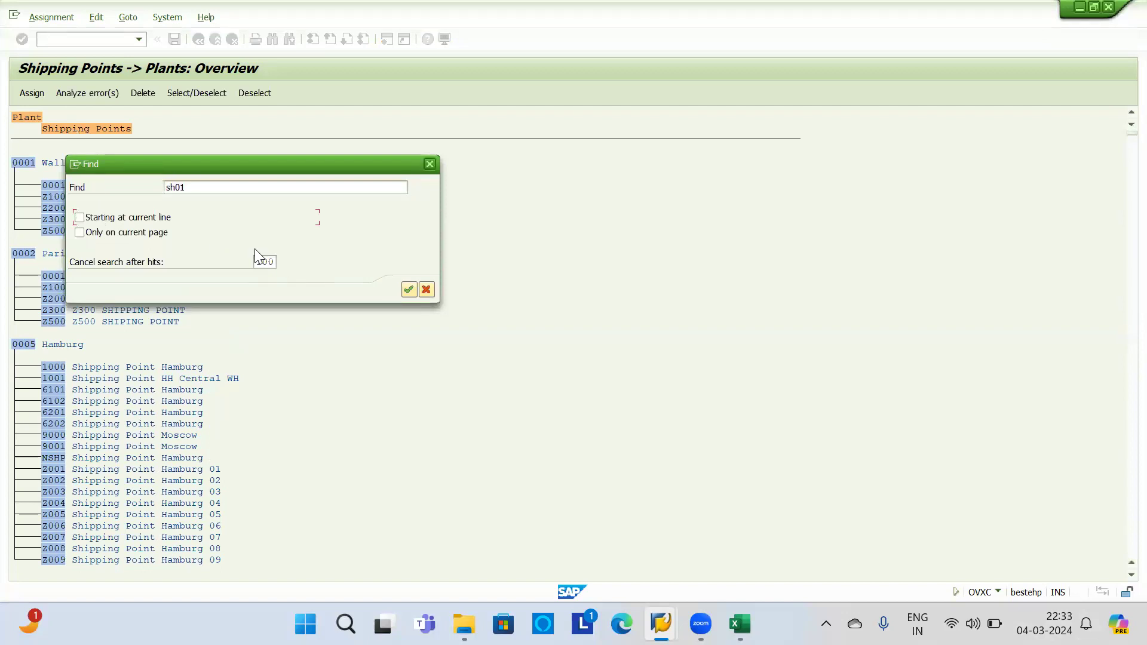
double_click(258, 263)
type("999")
key("BackSpace")
key("BackSpace")
key("BackSpace")
type("*")
key("Return")
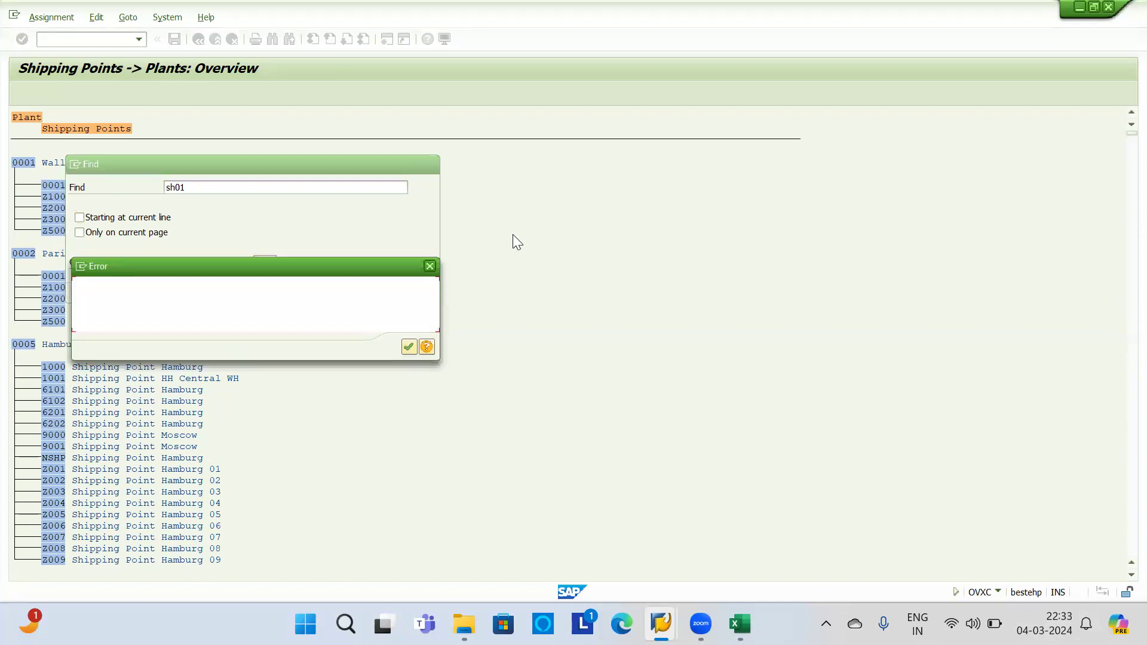
key("Return")
type("999")
key("Return")
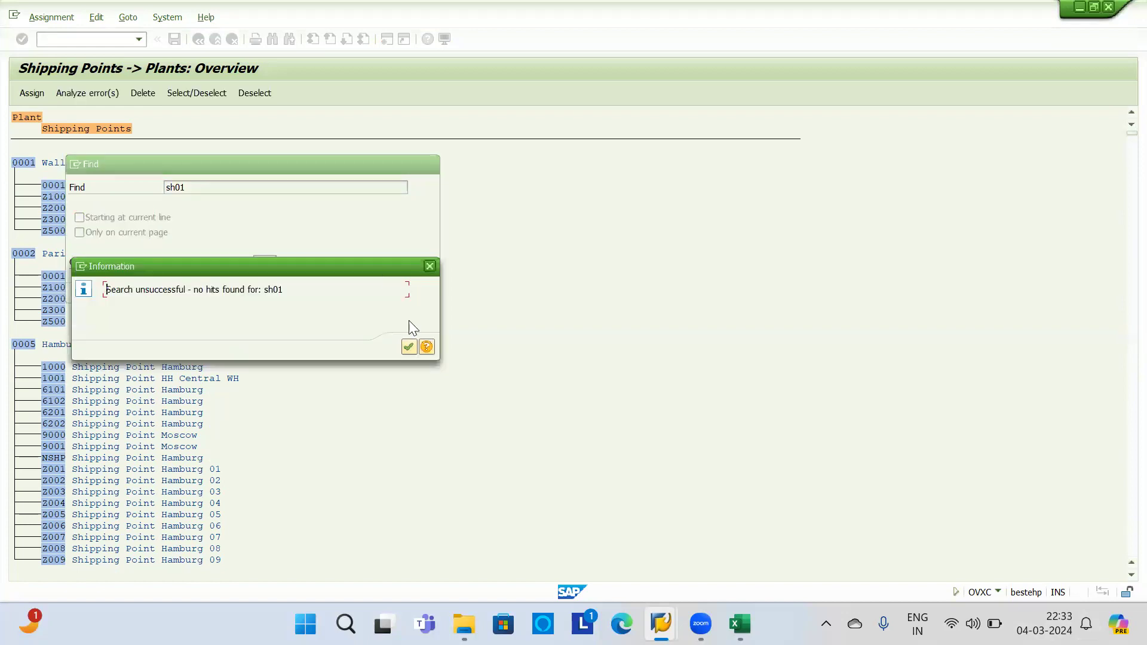
left_click(409, 347)
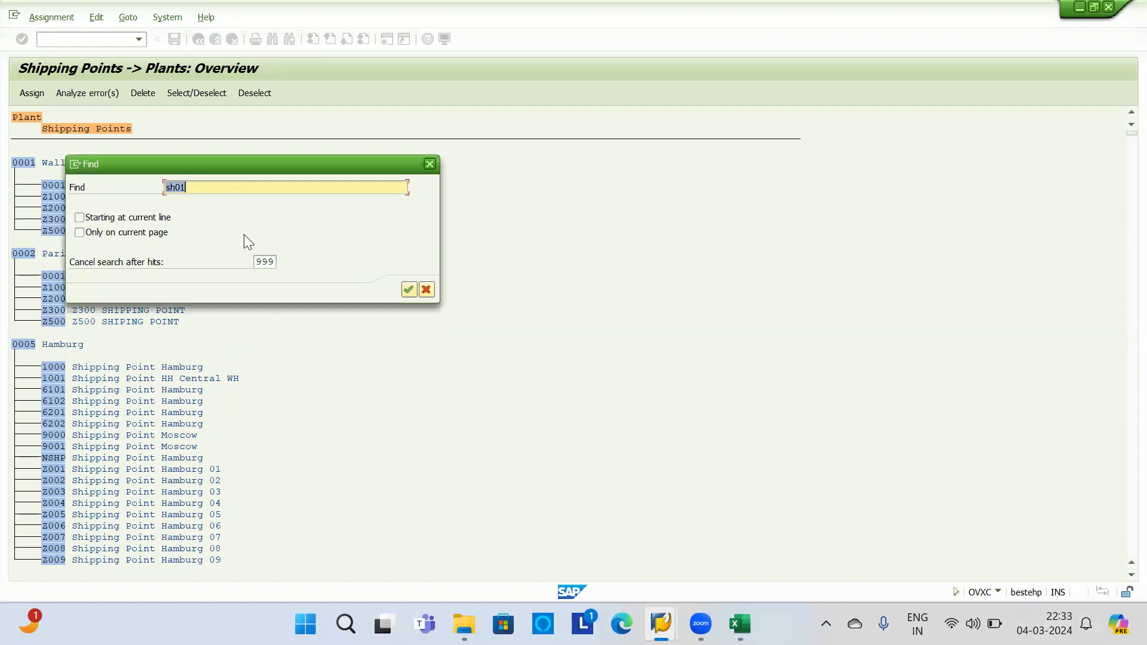
Step: Search the plant assignment list for shipping point sh02 and close the search
left_click(231, 195)
type("2")
key("Return")
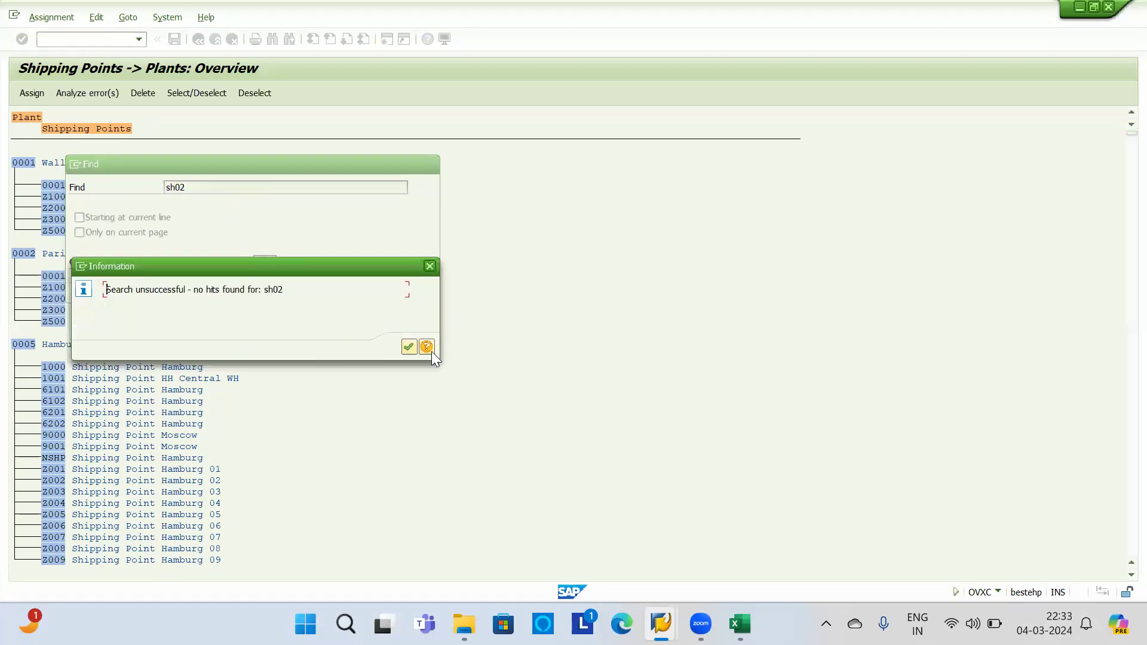
left_click(411, 343)
left_click(427, 166)
Step: Open the Shipping Point Determination table (OVL2)
key("alt+Tab")
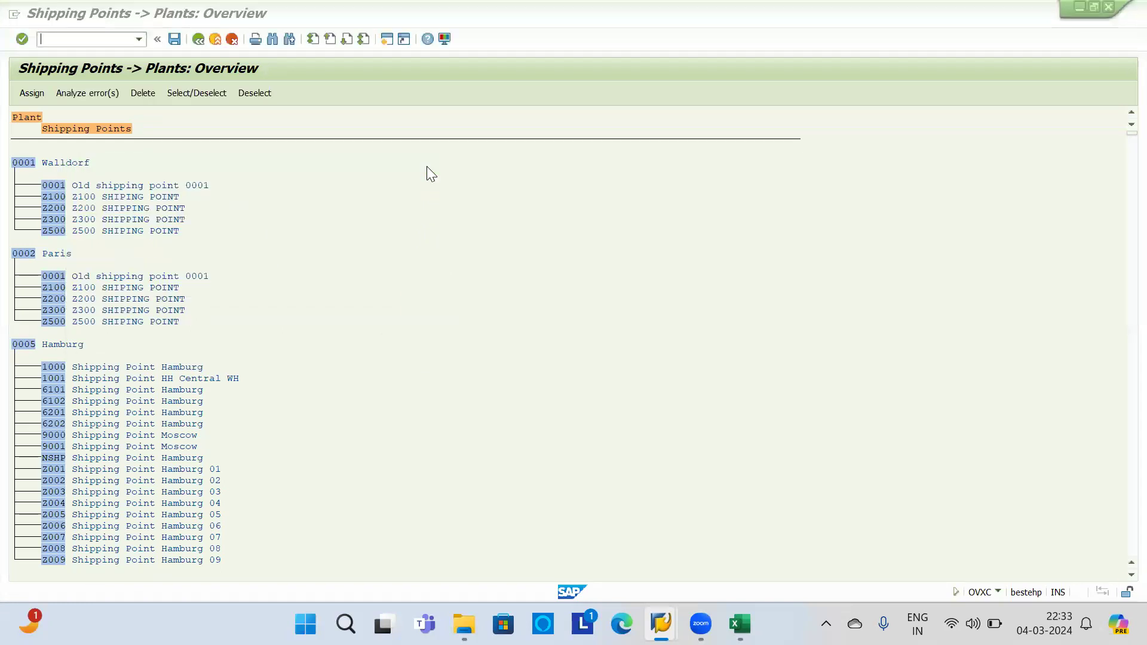
left_click(272, 230)
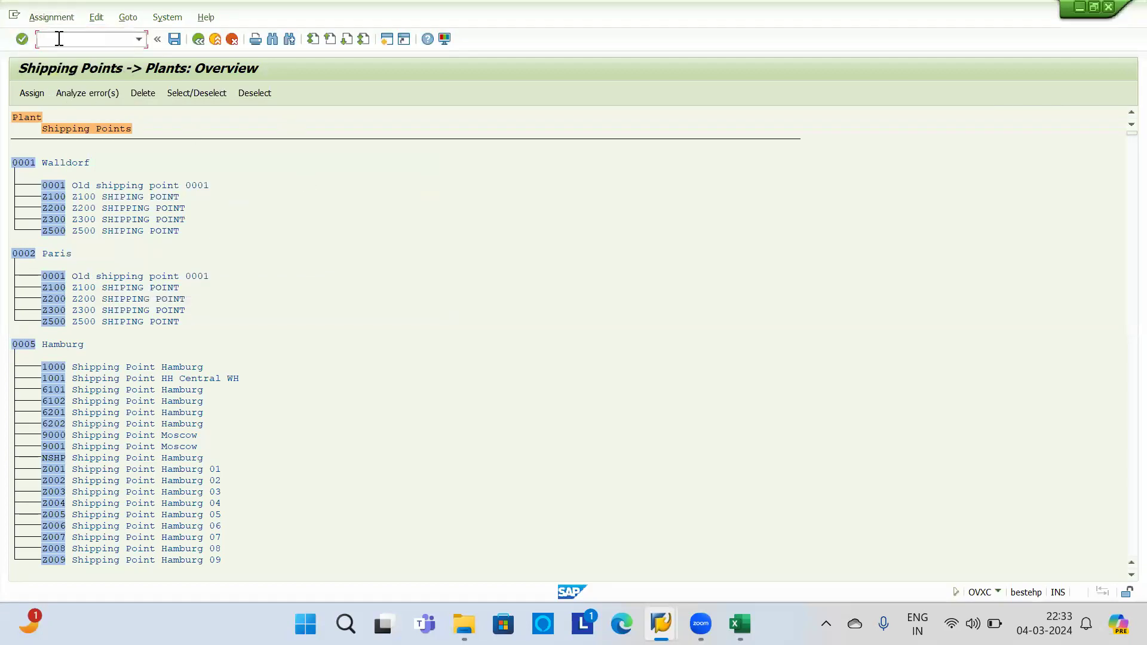
key("Return")
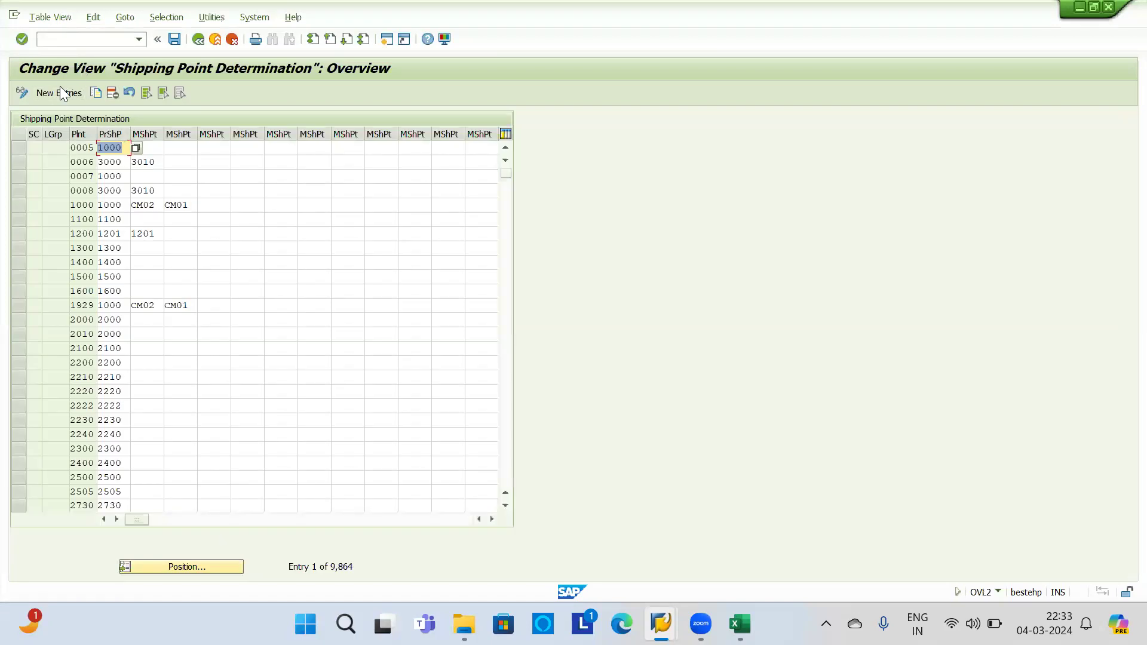
Step: Try to add a determination entry for shipping condition 01, loading group 0002, plant T000 with proposed shipping point 1000, and discard it
left_click(60, 93)
type("010002T000")
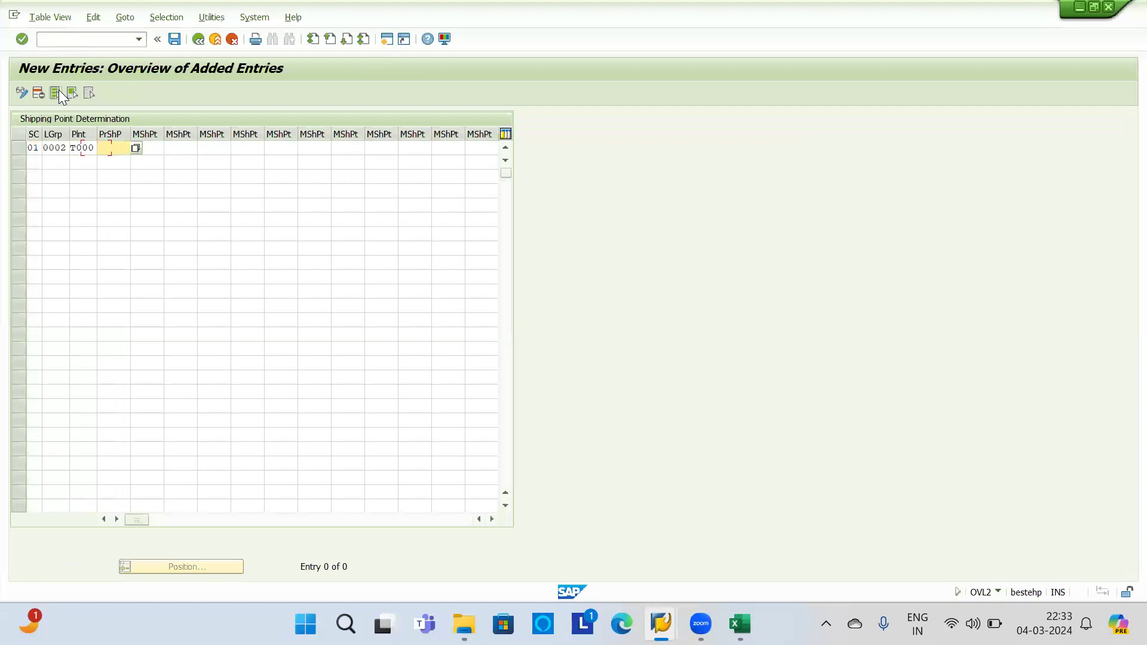
double_click(47, 146)
left_click(32, 147)
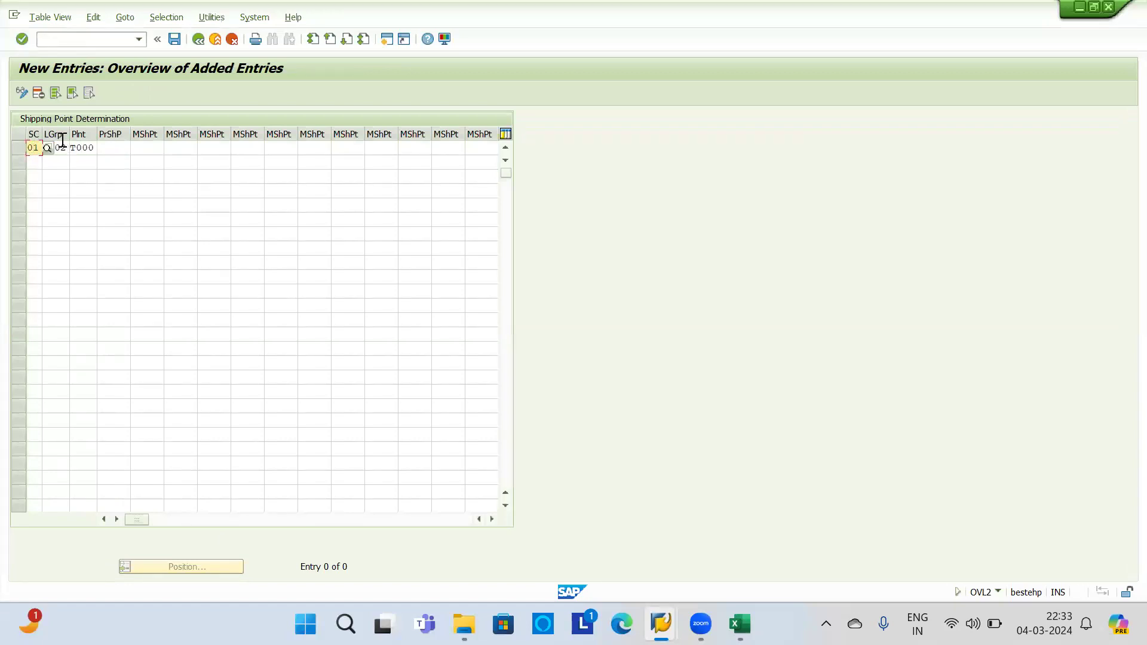
left_click(112, 146)
type("1000")
key("Return")
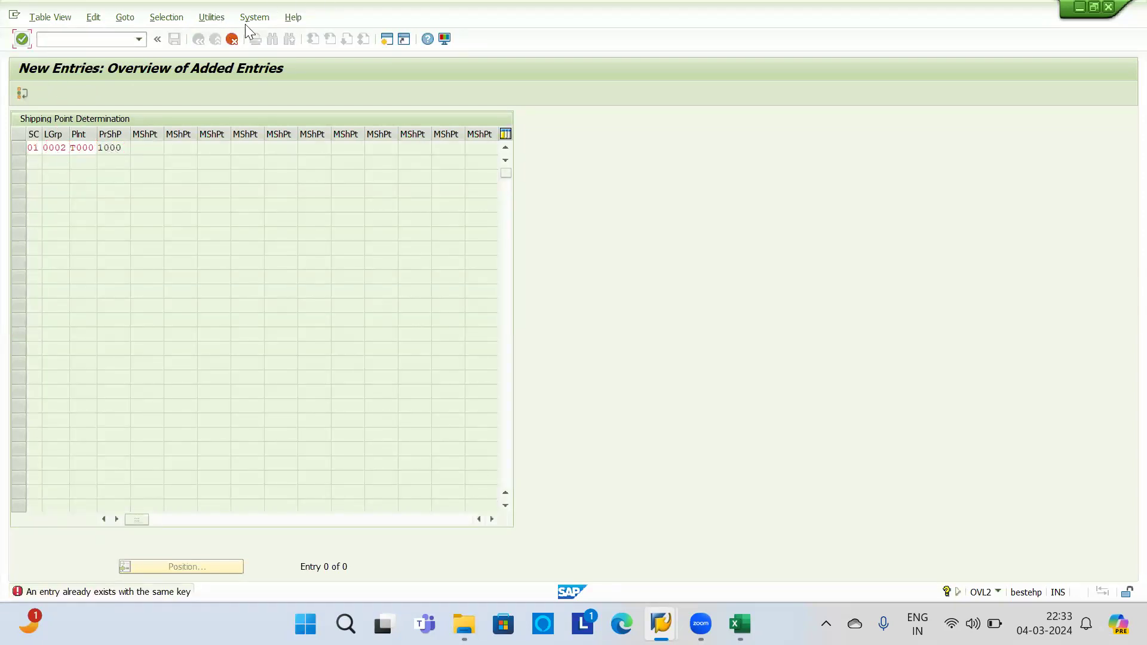
left_click(232, 39)
key("Return")
left_click(231, 40)
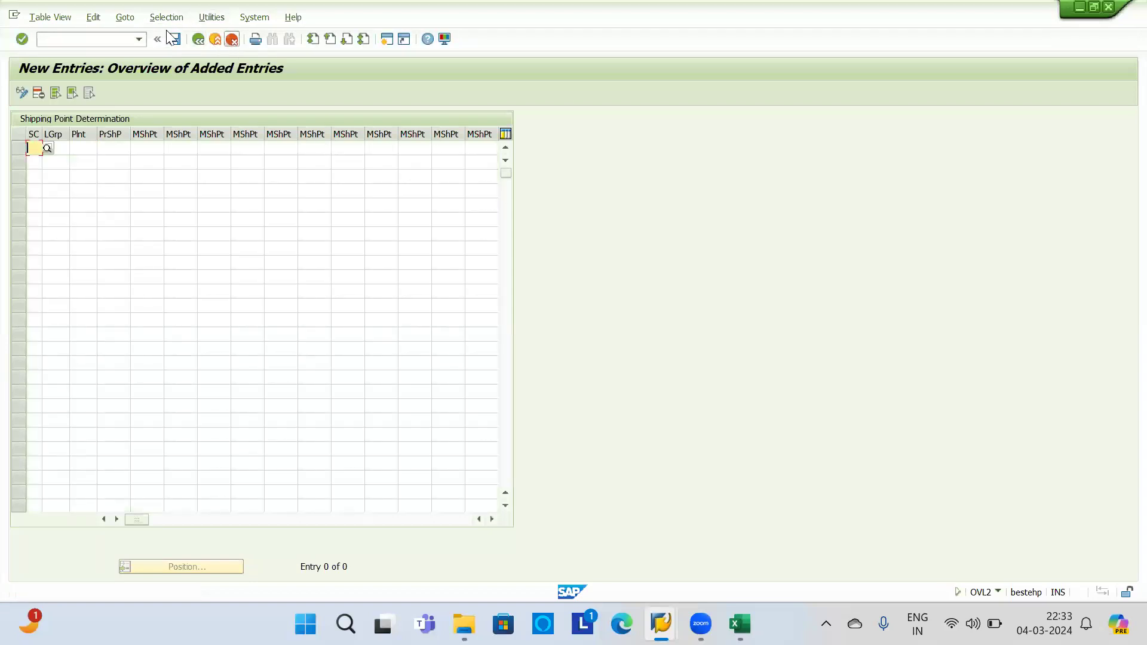
Step: Filter the shipping point determination entries by contents to plant T000
left_click(170, 20)
left_click(169, 31)
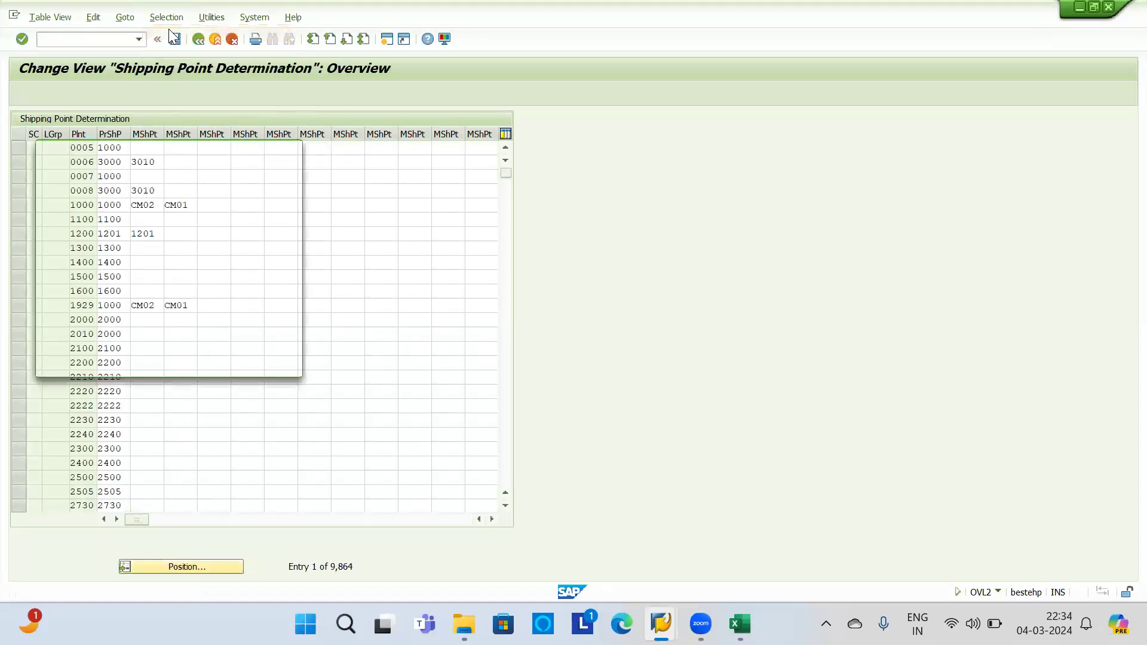
scroll(87, 297, "down", 1)
scroll(86, 297, "down", 5)
scroll(67, 261, "up", 3)
left_click(68, 243)
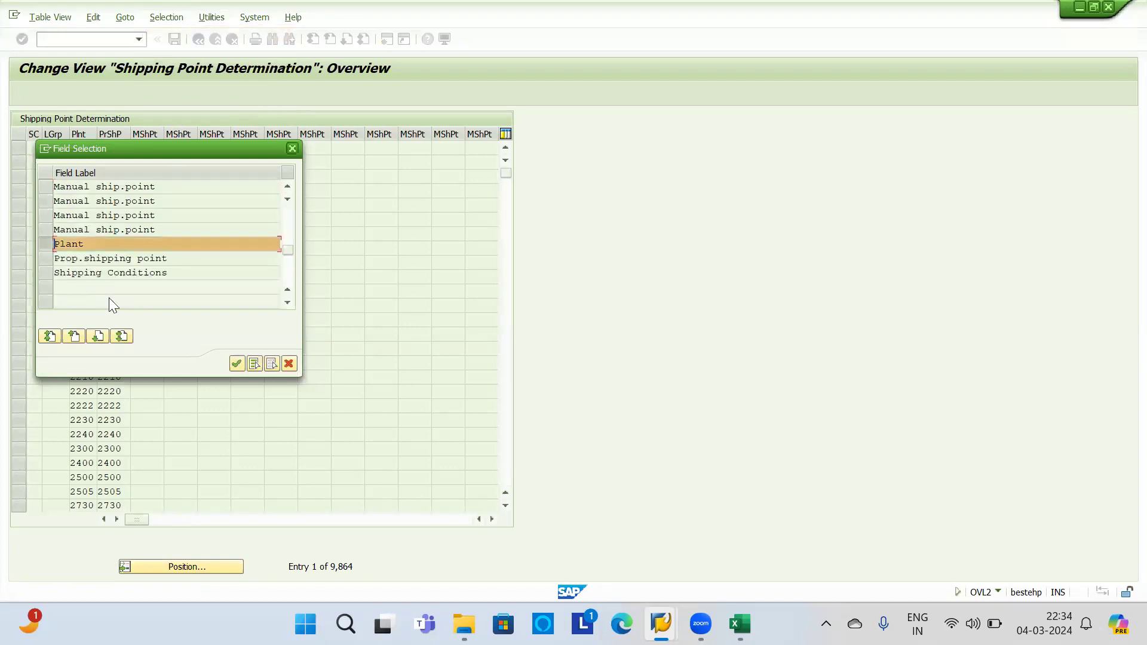
left_click(237, 364)
type("t000")
key("BackSpace")
key("BackSpace")
key("BackSpace")
type("000")
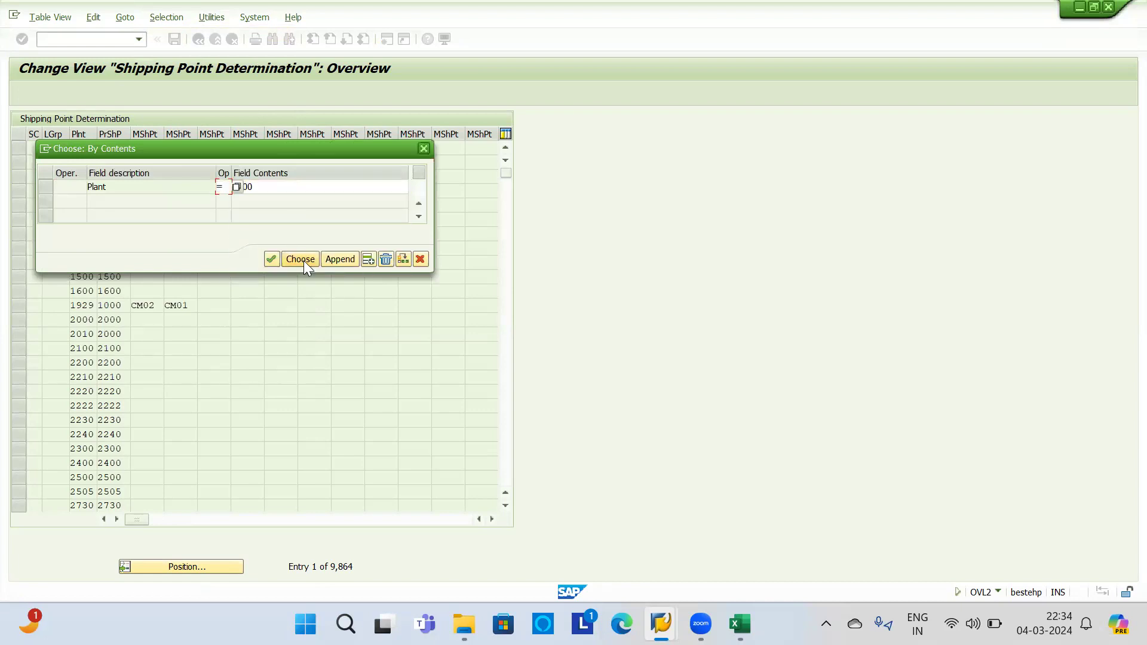
left_click(300, 259)
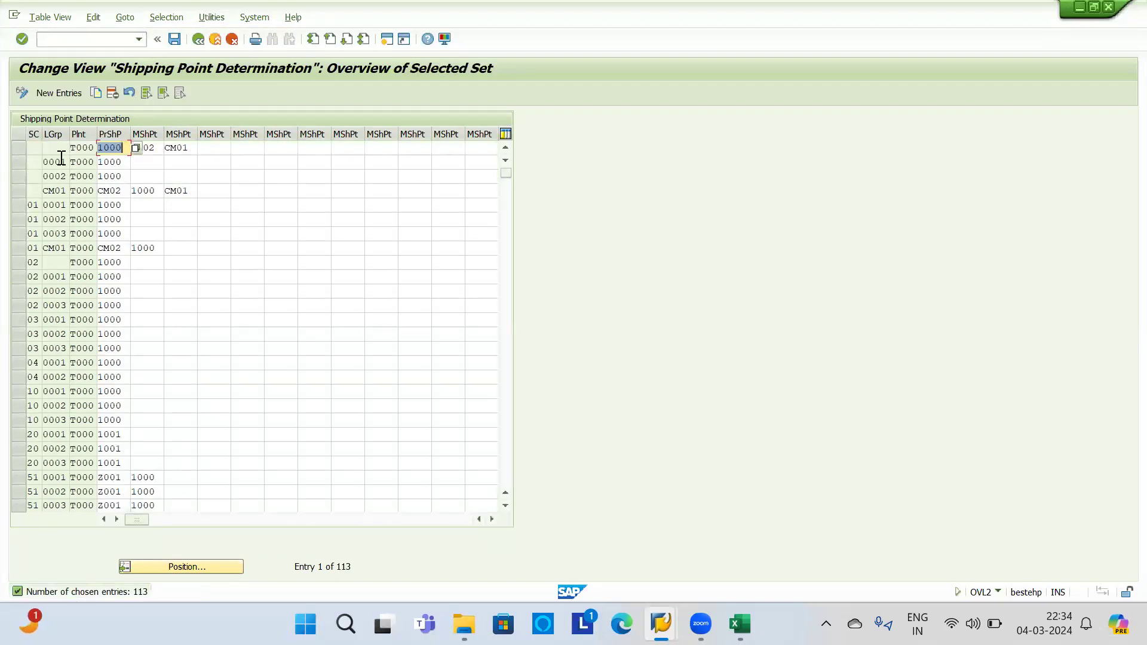
Step: Examine the plant T000 entries for shipping condition 01 with loading groups 0001 to 0003, leaving them unselected
left_click(209, 148)
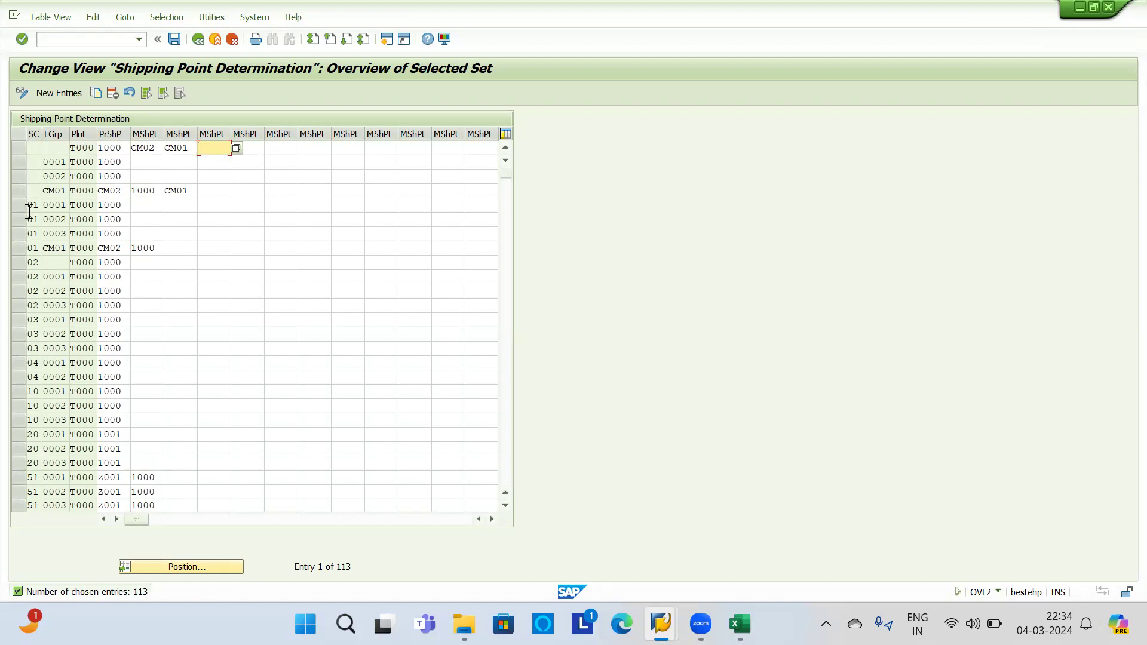
left_click_drag(17, 209, 23, 242)
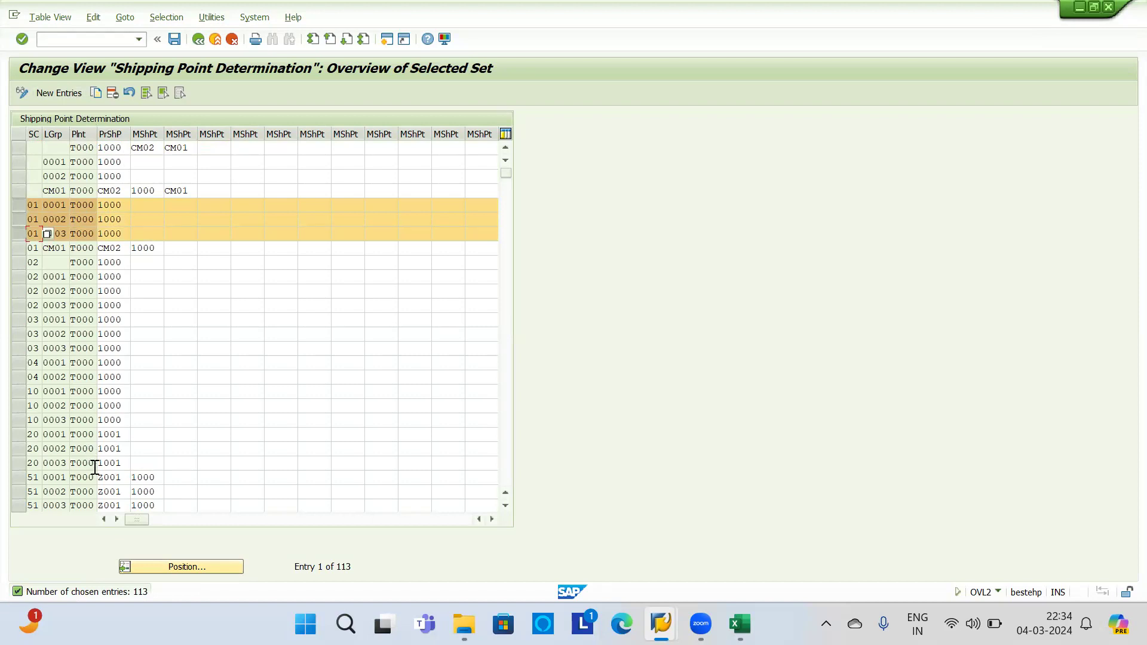
left_click(22, 236)
left_click(23, 217)
left_click(22, 206)
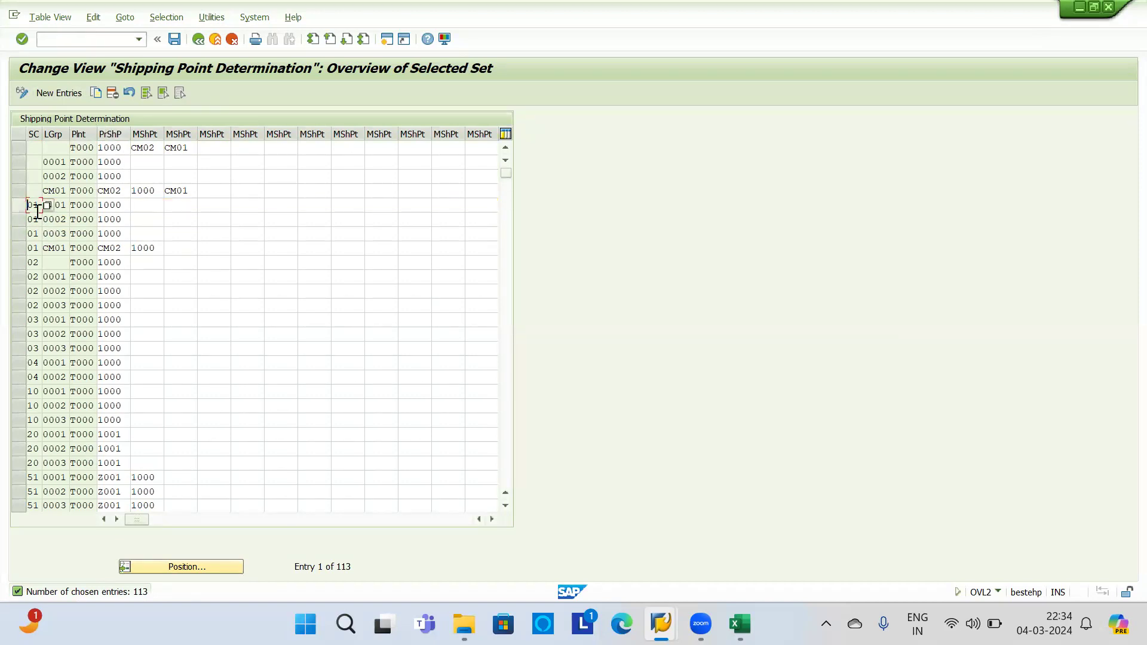
Step: Try 2000 and 0002 as the proposed shipping point for shipping condition 01, loading group 0001, plant T000
double_click(120, 205)
type("2000")
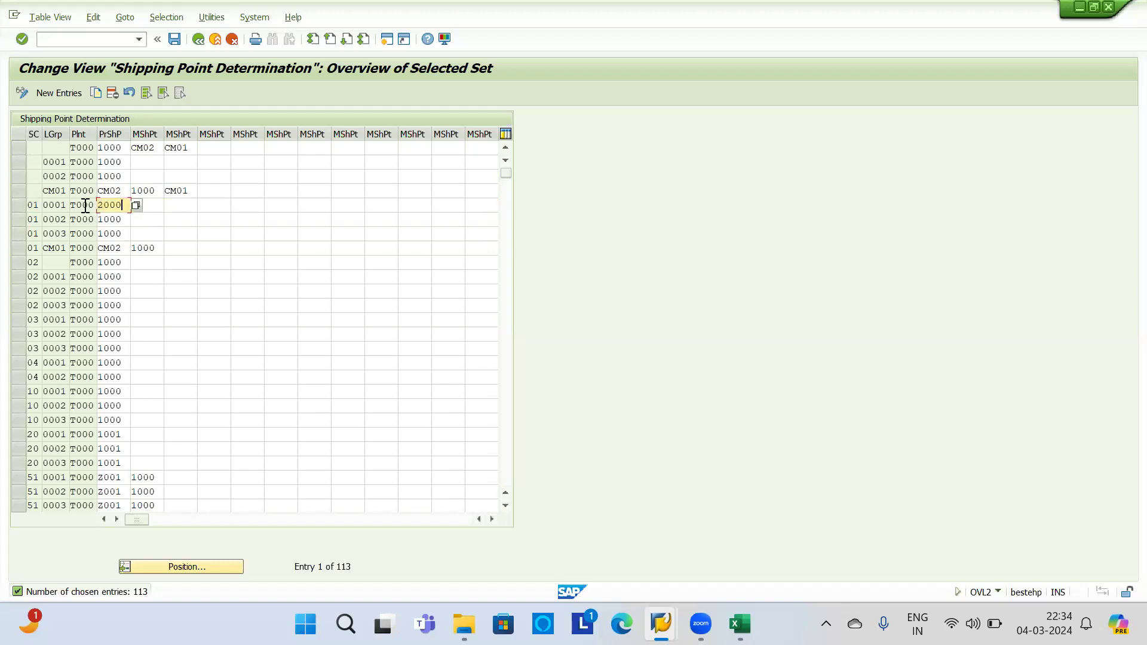
key("Return")
key("BackSpace")
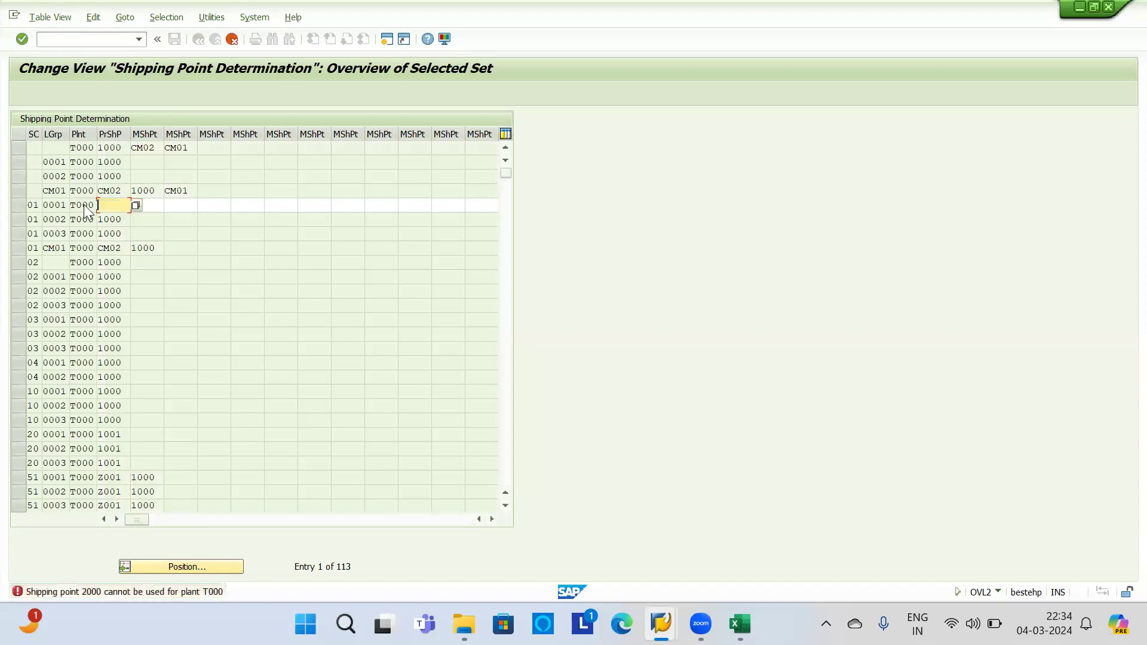
type("0002")
key("Return")
key("BackSpace")
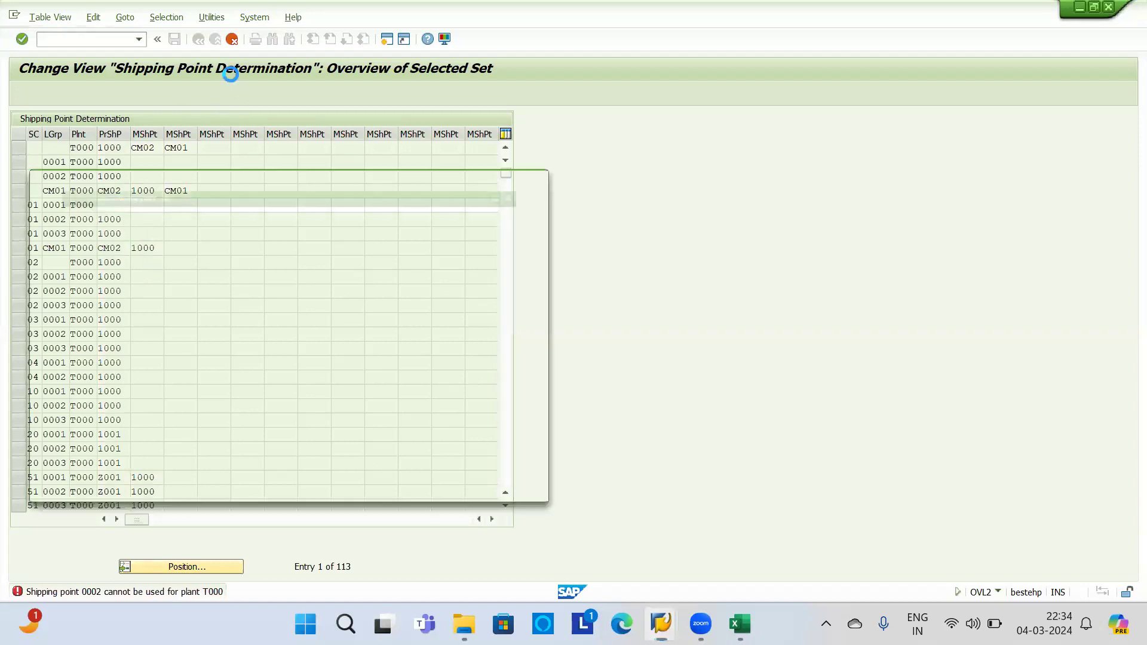
Step: Choose shipping point 1001 from the possible values for condition 01, loading group 0001, plant T000, and return to the material being created
key("F4")
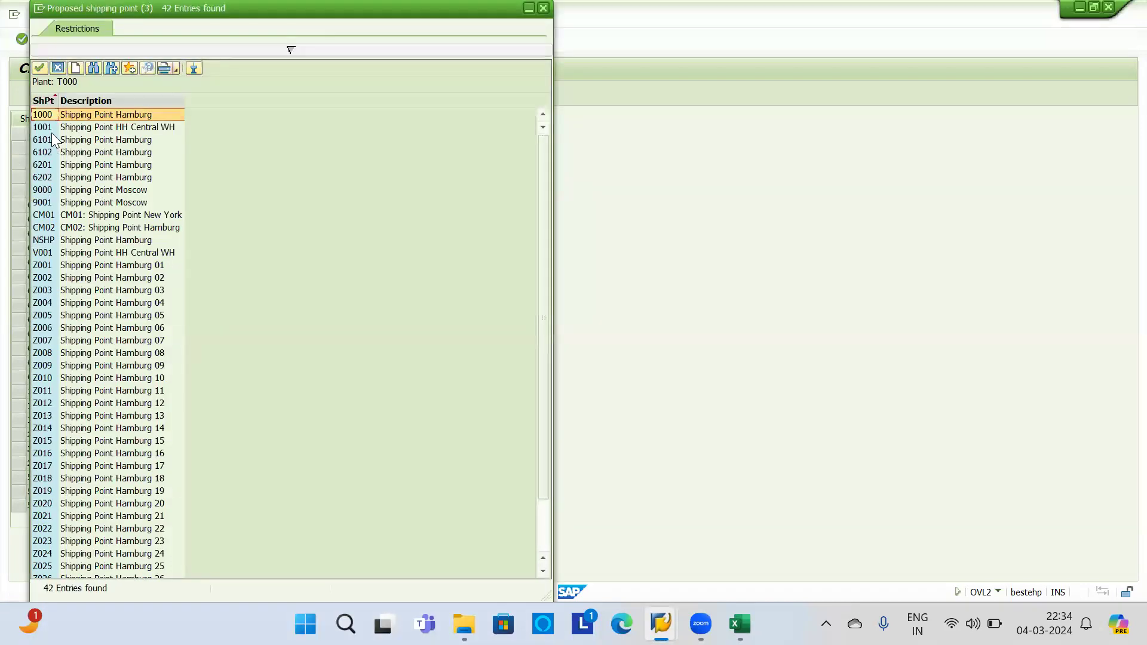
double_click(54, 127)
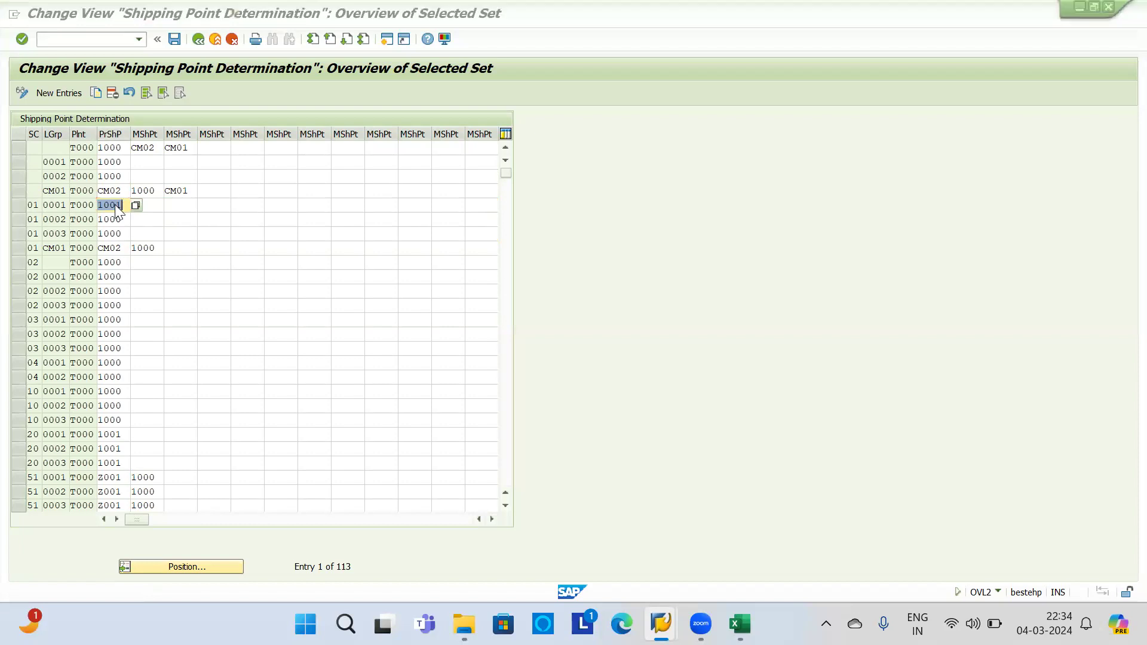
key("alt+Tab")
key("alt+Tab")
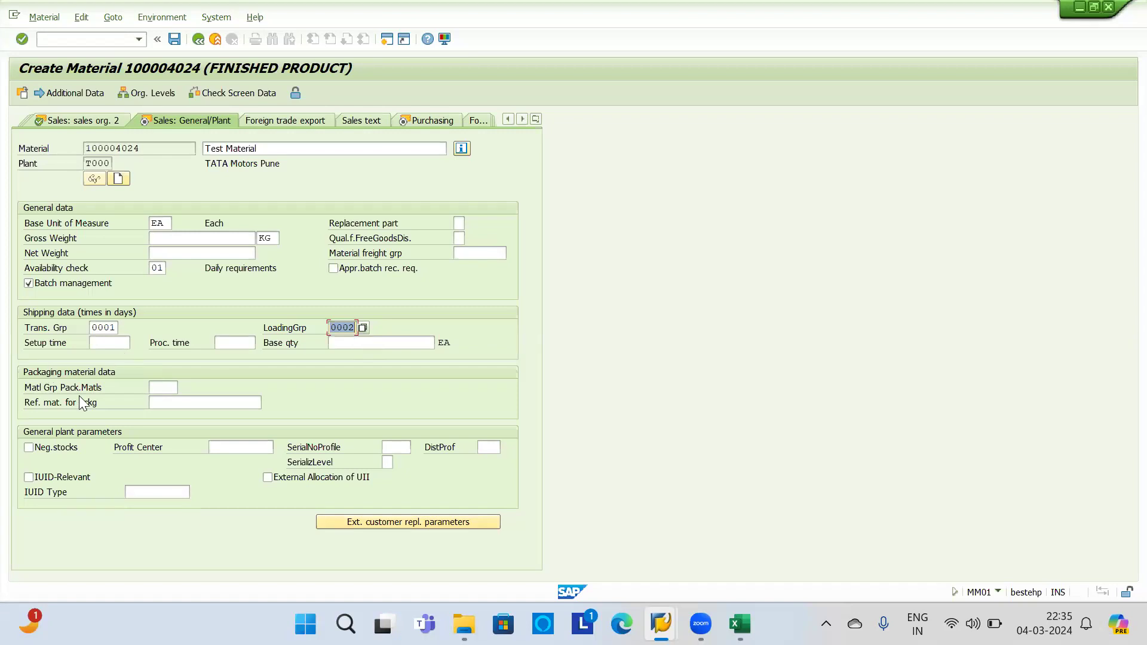
Step: Go over the material's packaging material fields and the profit center in the general plant parameters
left_click(177, 387)
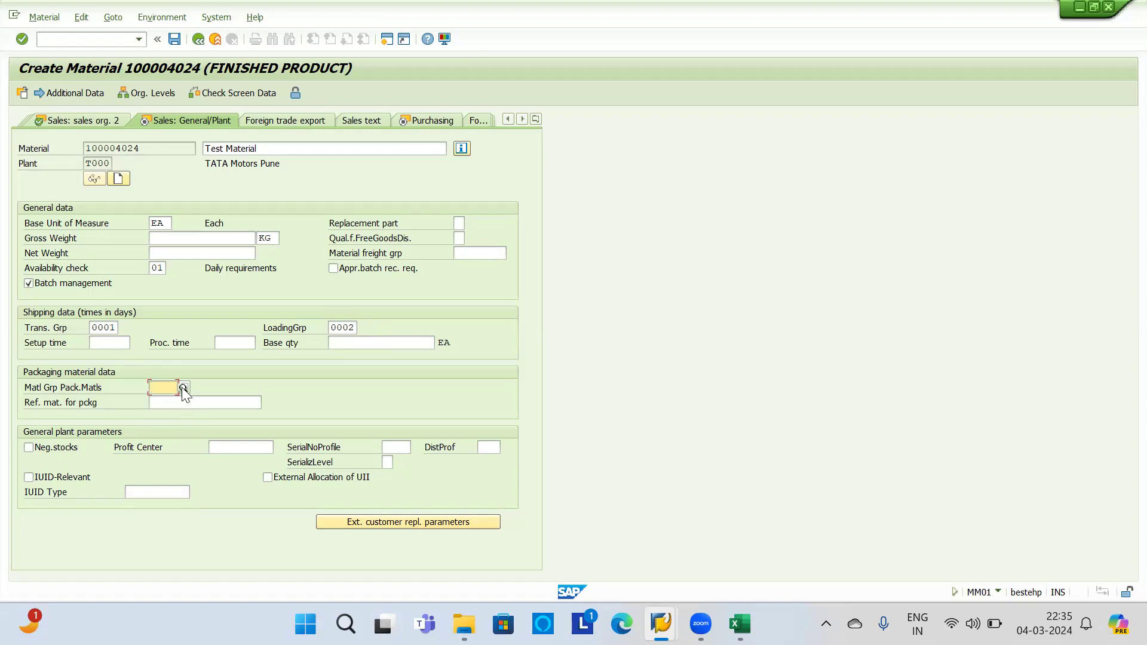
left_click(184, 400)
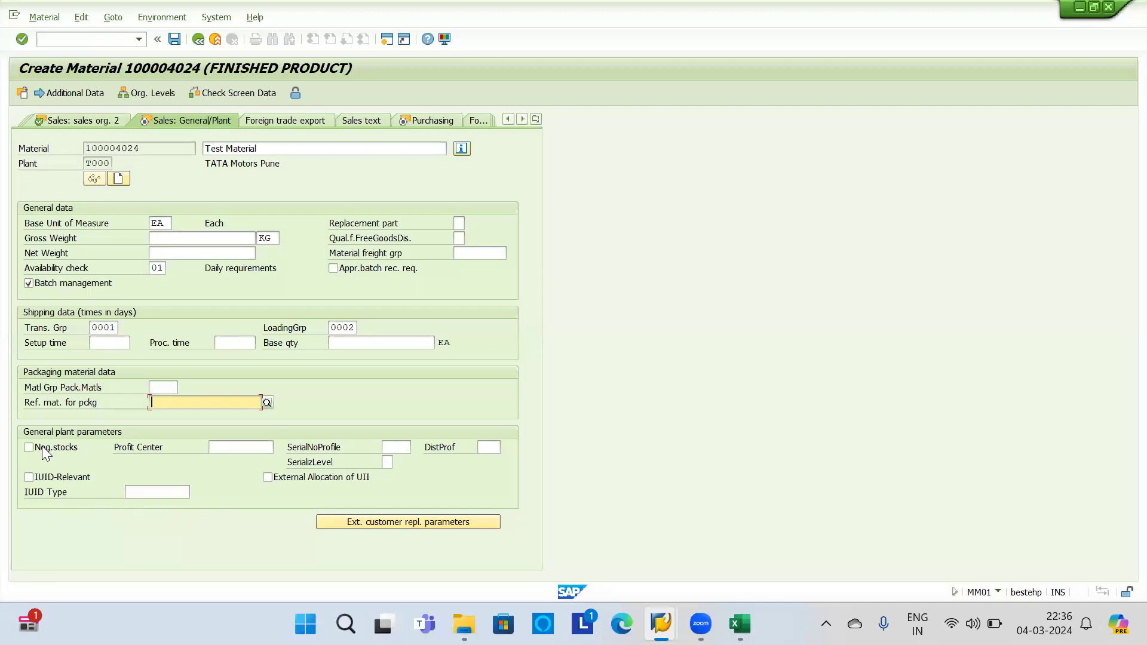
key("Return")
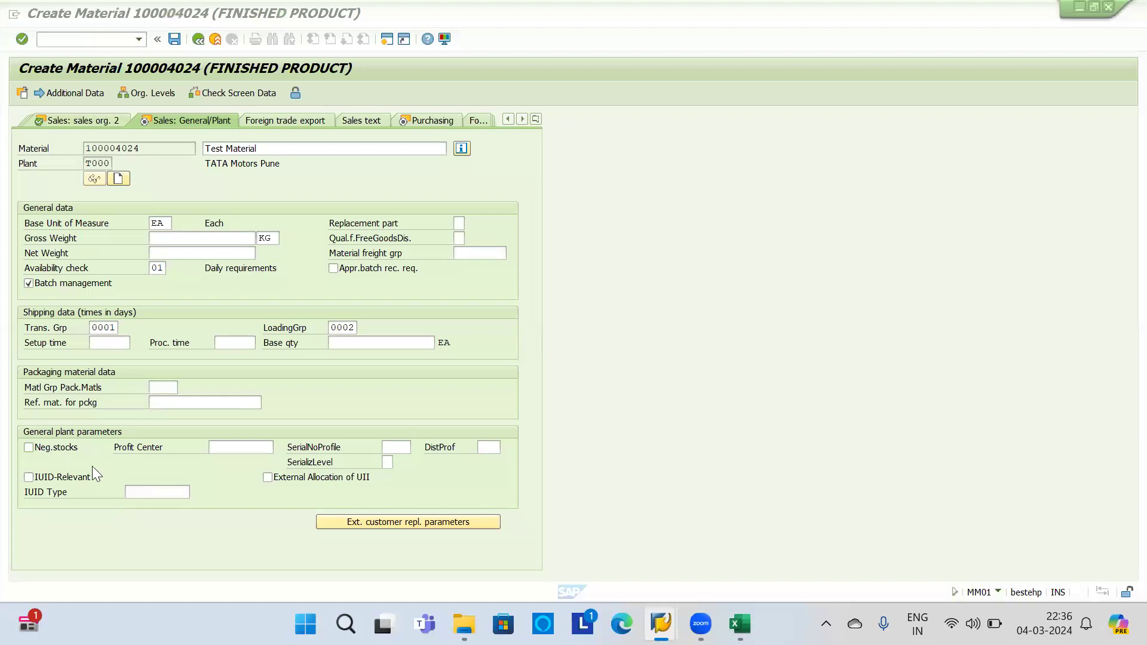
left_click(256, 448)
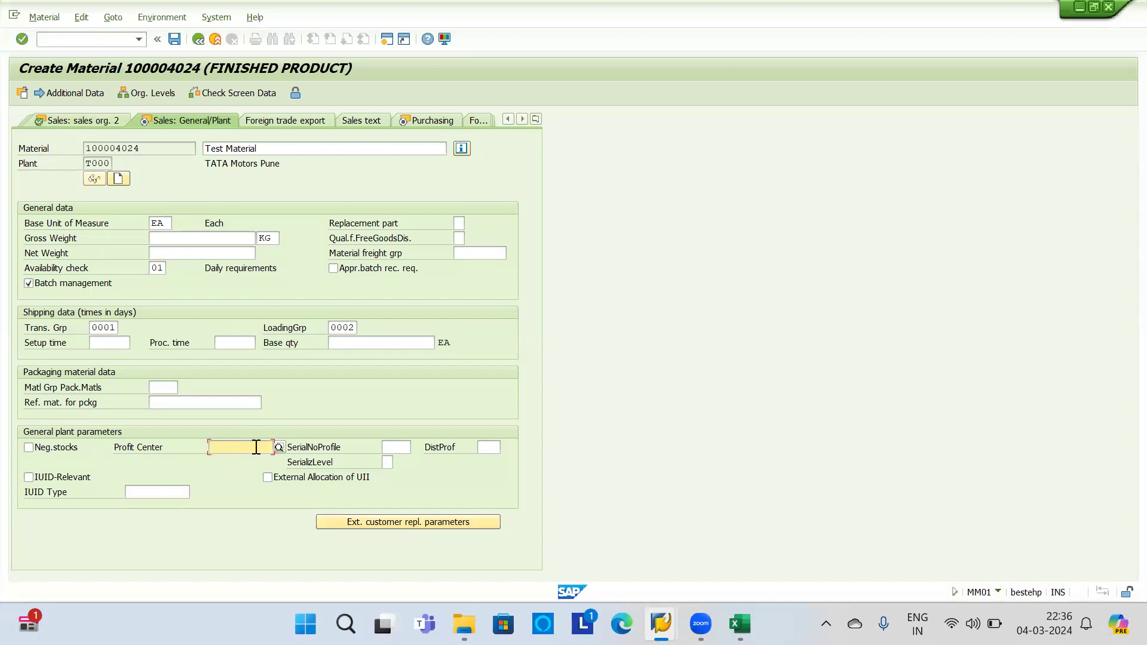
double_click(169, 148)
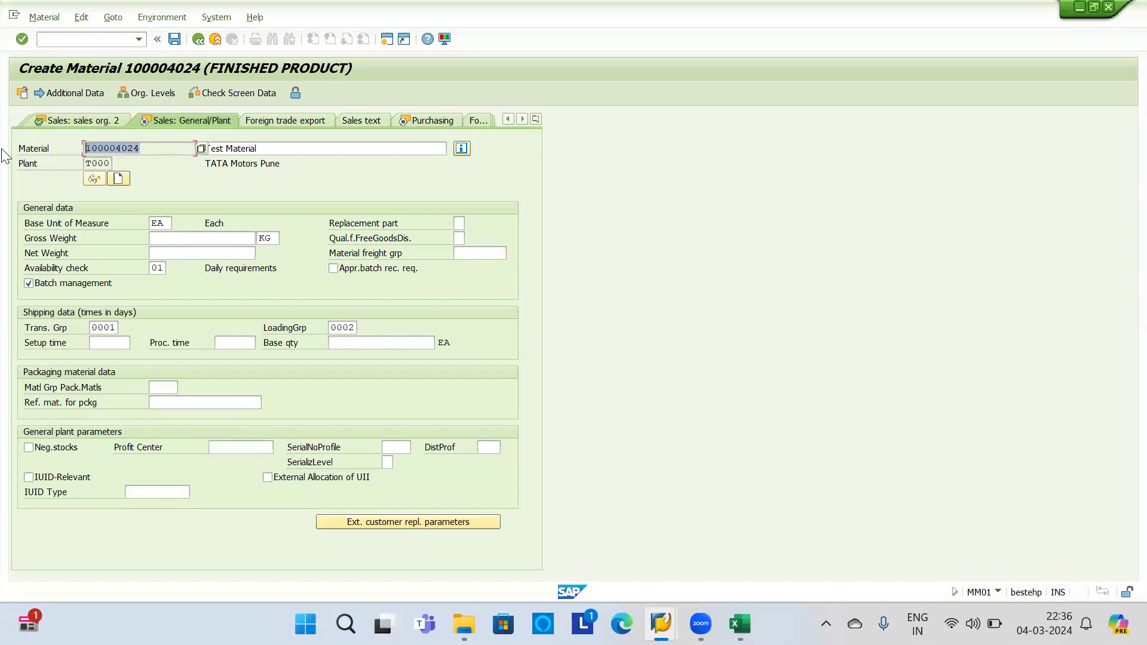
left_click(245, 448)
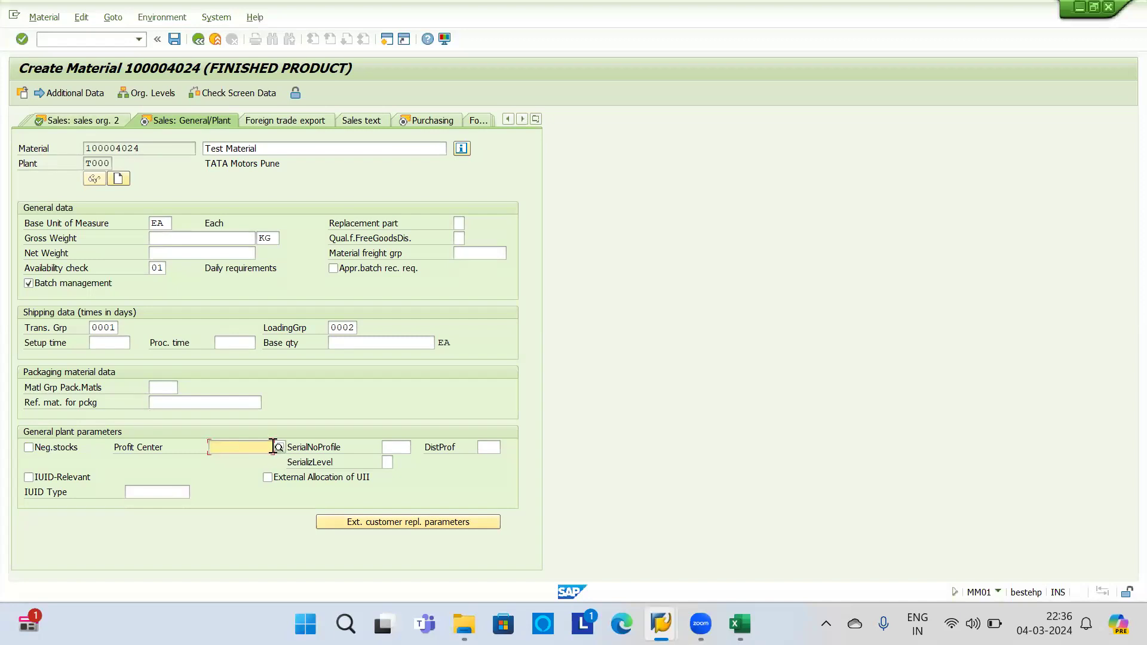
Step: Look through the available serial number profiles for the material
left_click(394, 446)
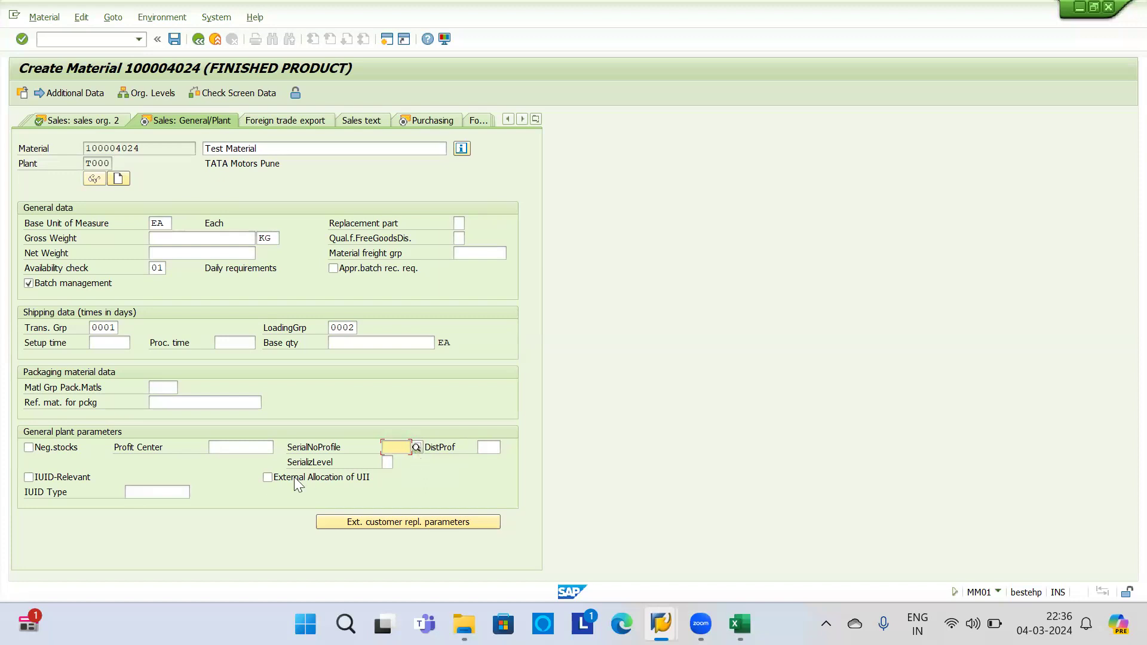
left_click(416, 446)
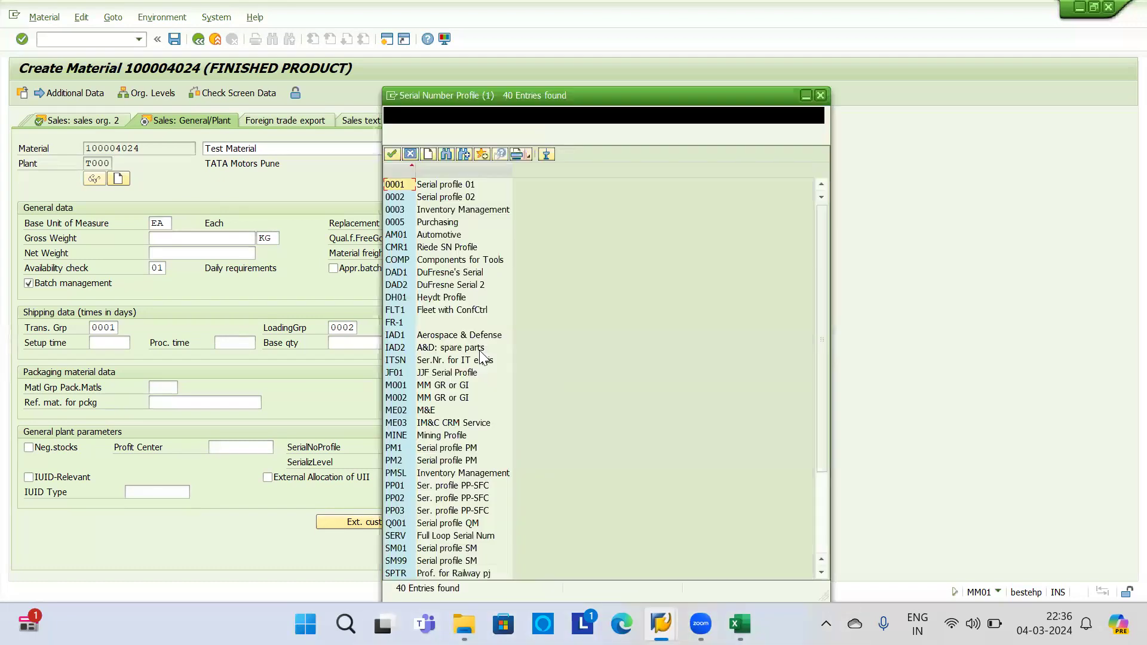
scroll(454, 412, "down", 3)
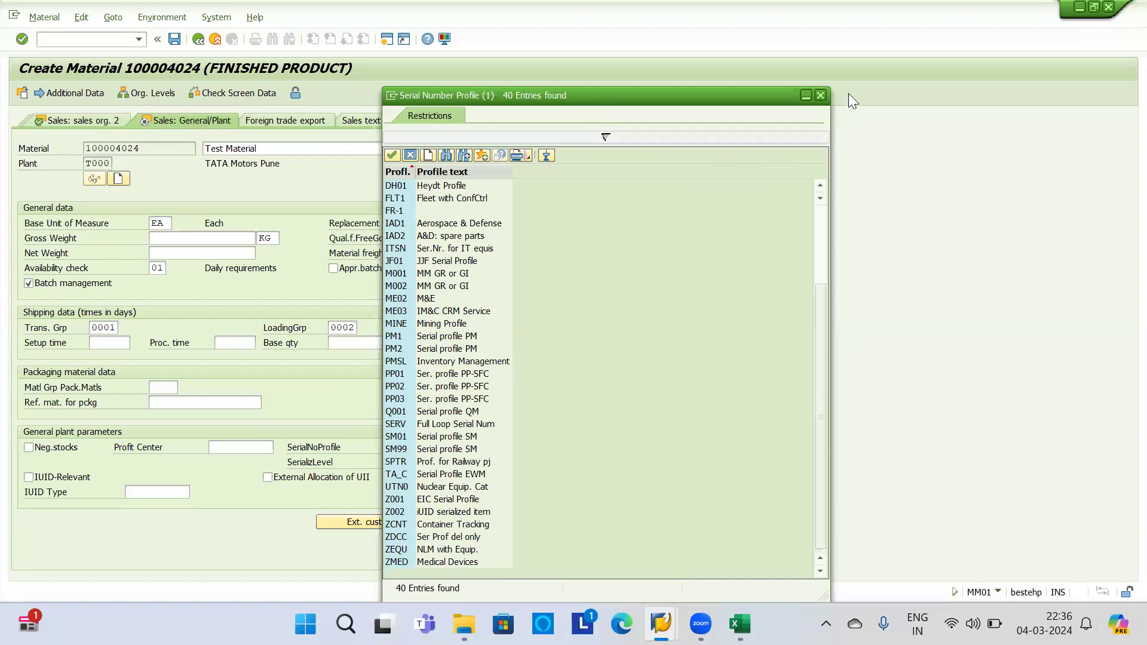
Step: Close the serial number profile list and go over the material's foreign trade export data, including the control code
left_click(822, 96)
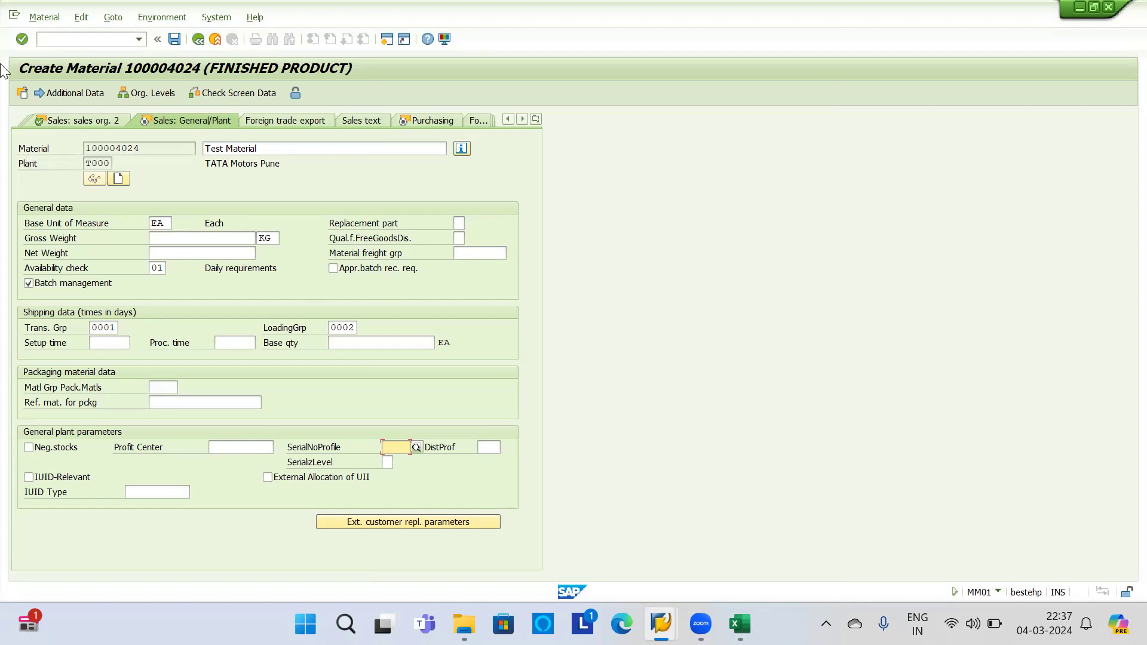
left_click(295, 122)
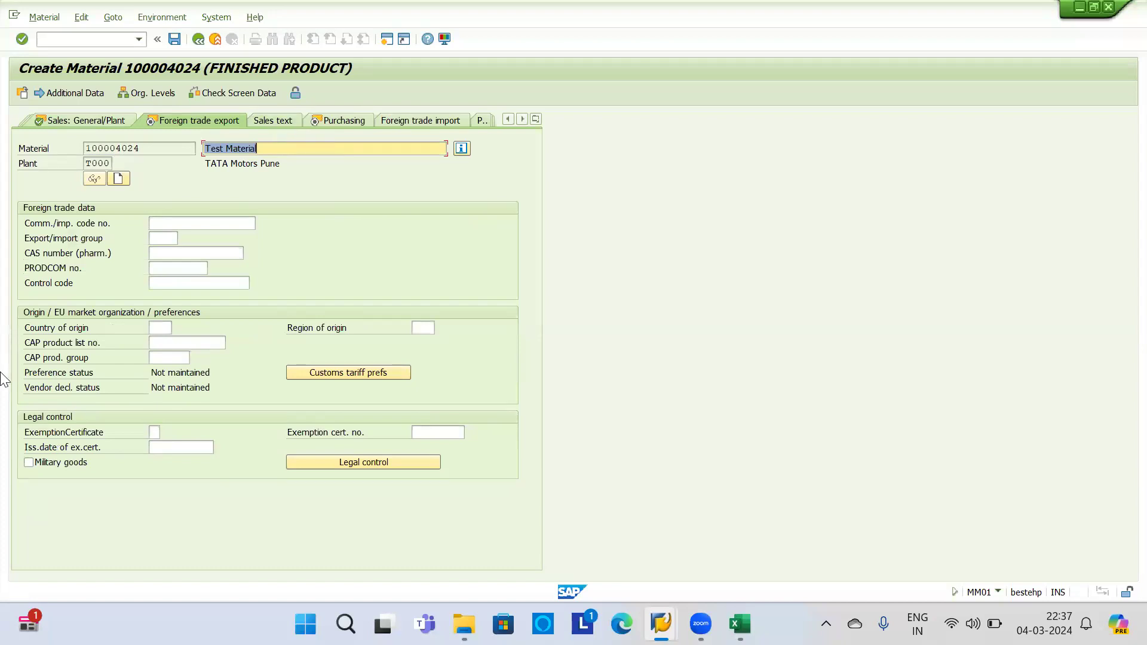
left_click(241, 283)
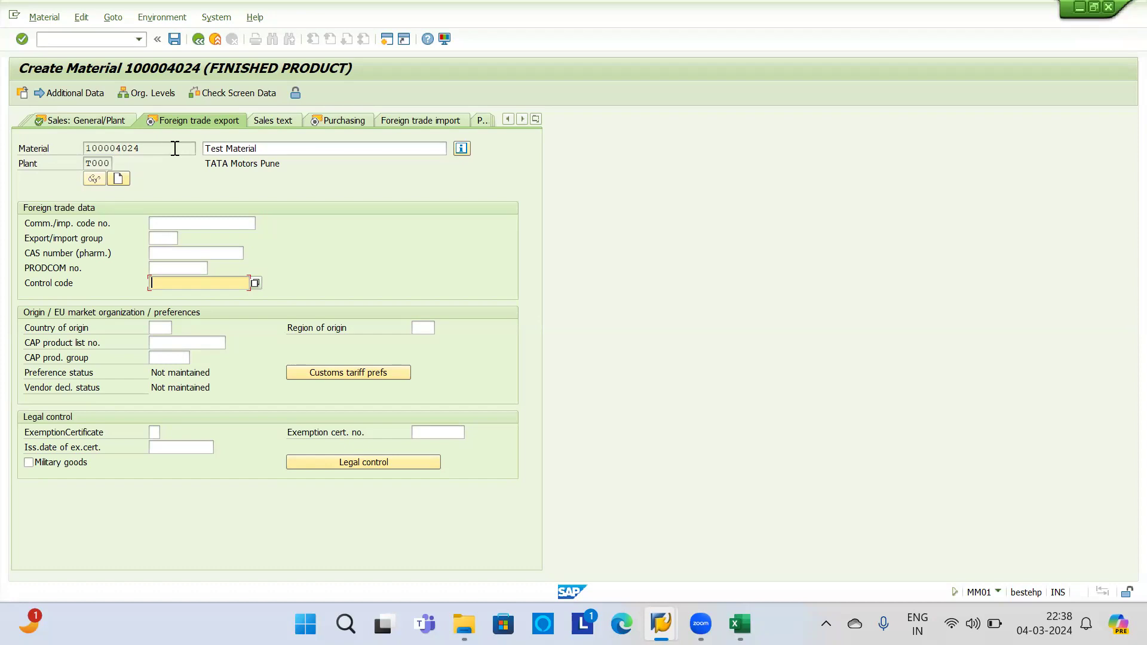
Step: Open the material's sales text for sales organization T010 and go to the empty English text editor
left_click(283, 119)
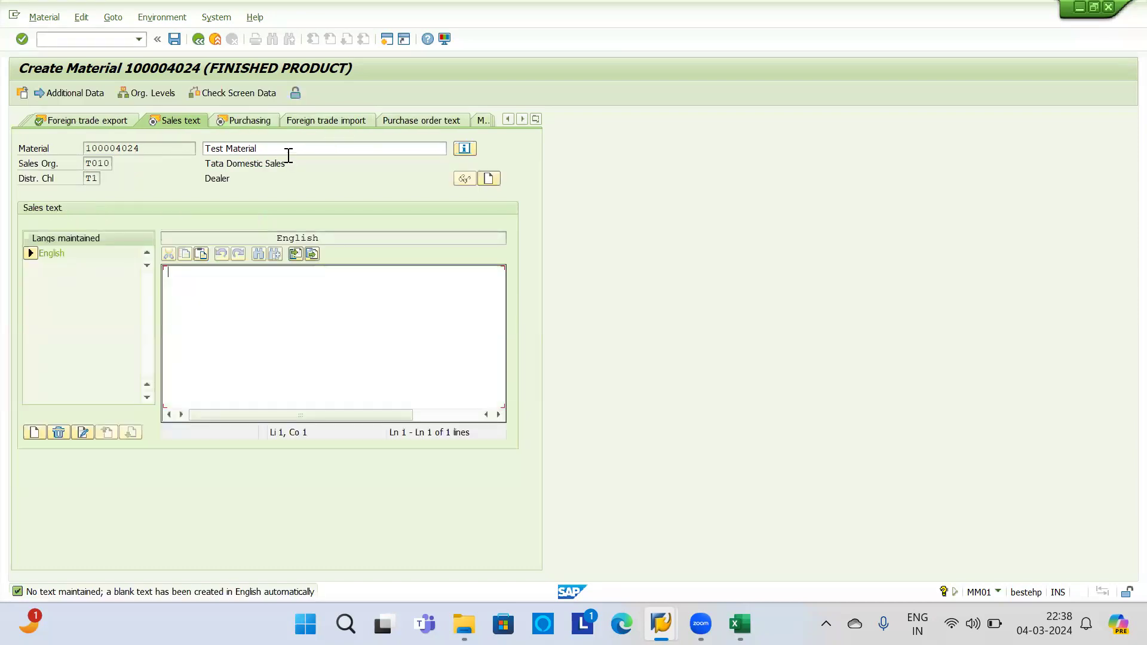
left_click(280, 146)
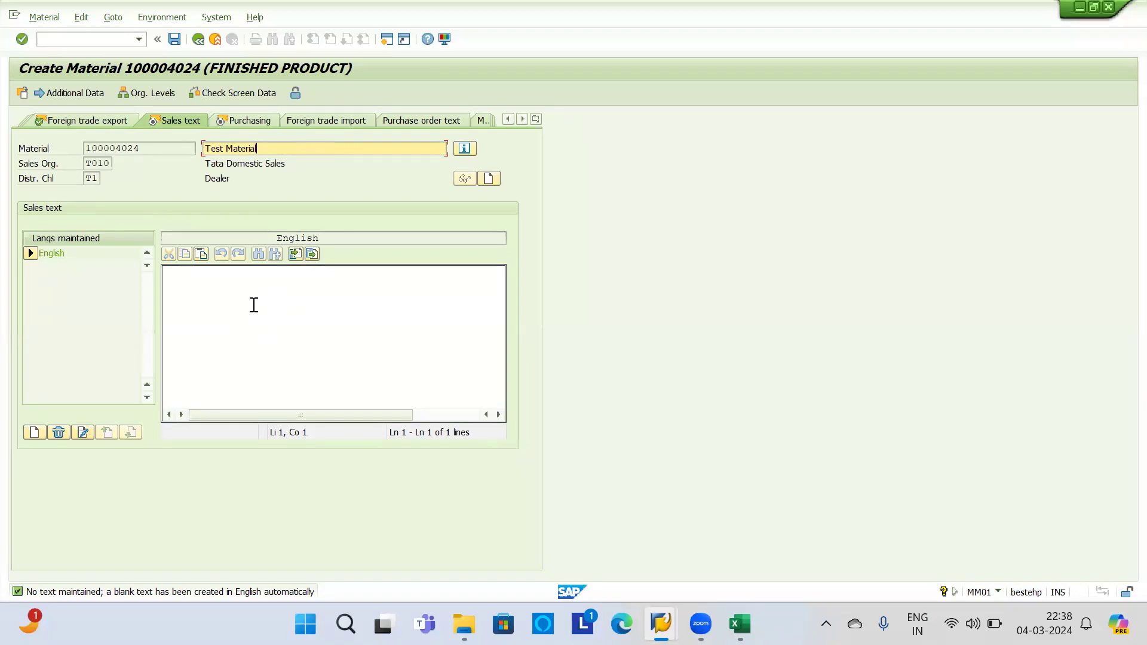
left_click(254, 305)
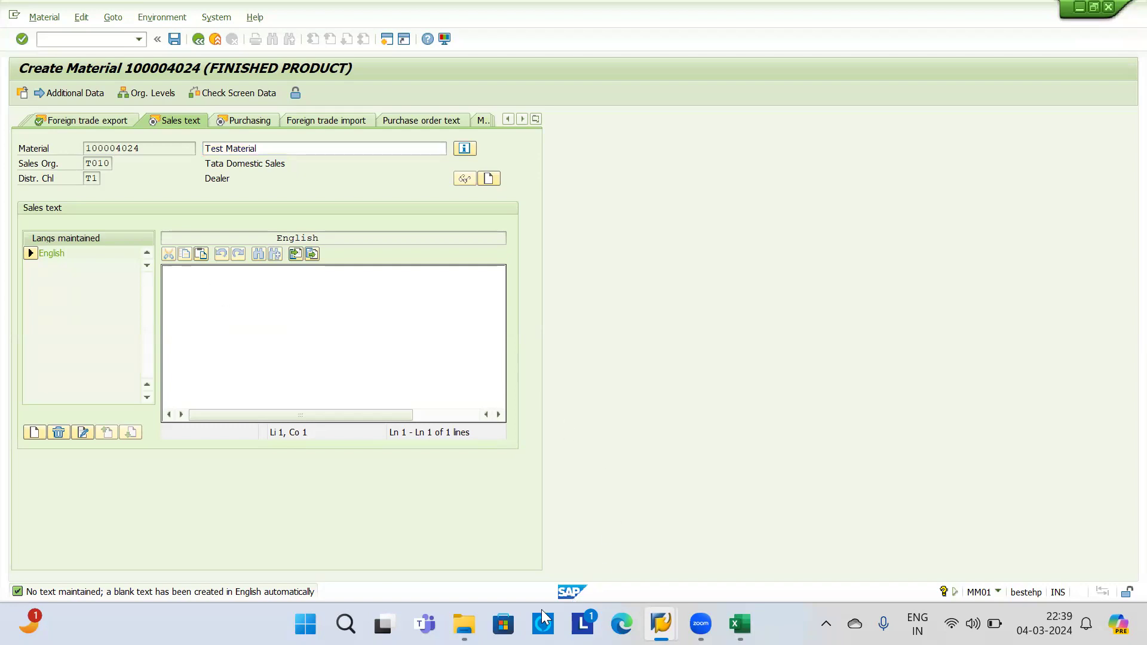
Step: Switch to Microsoft Edge and search the web for "sales text table in sap"
left_click(621, 615)
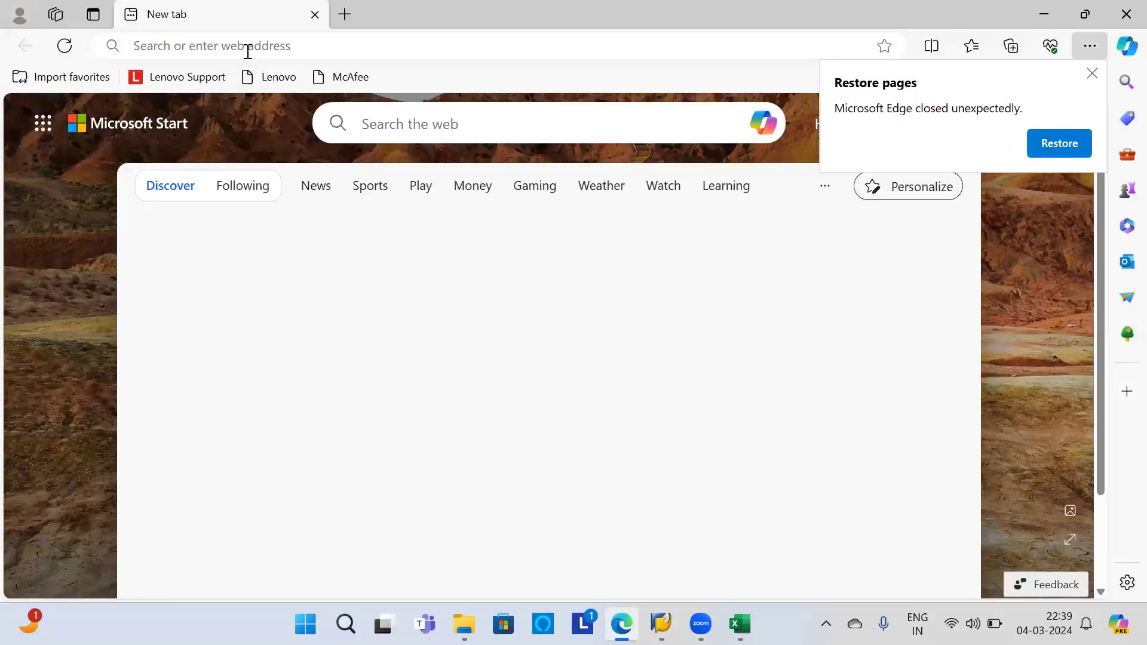
left_click(248, 52)
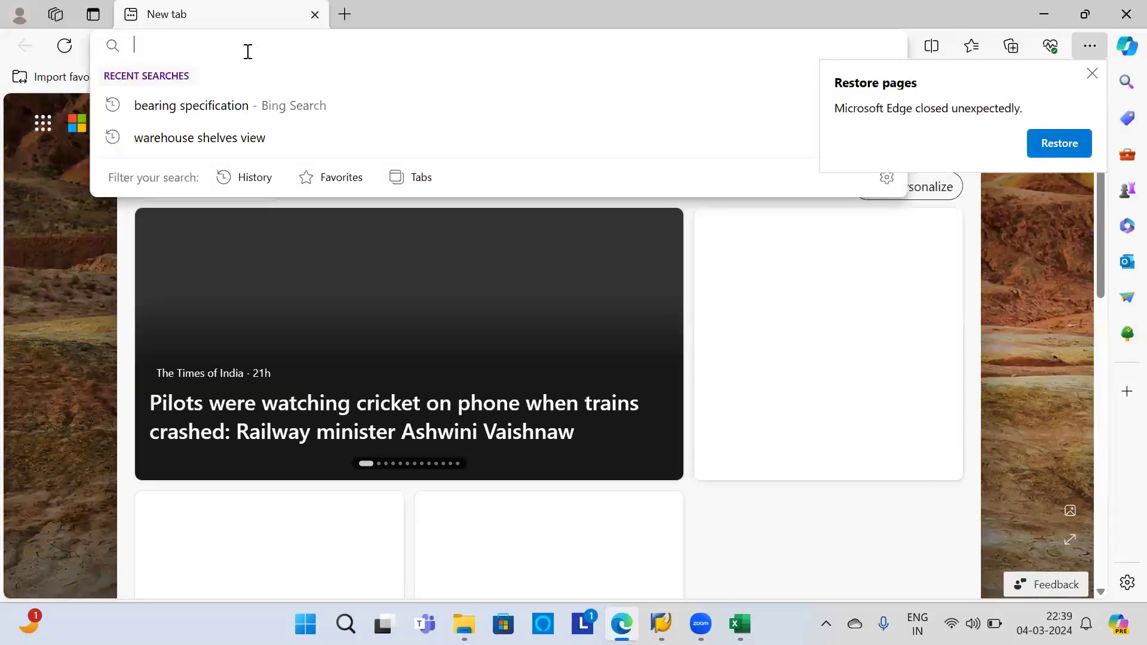
type("sa")
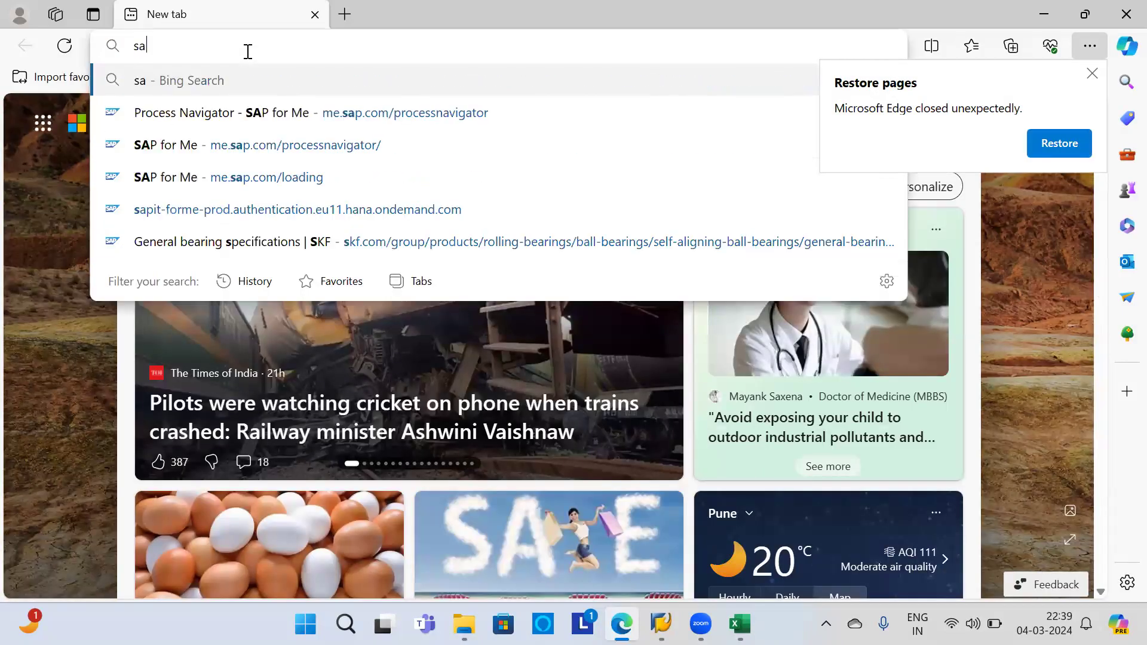
type("les text")
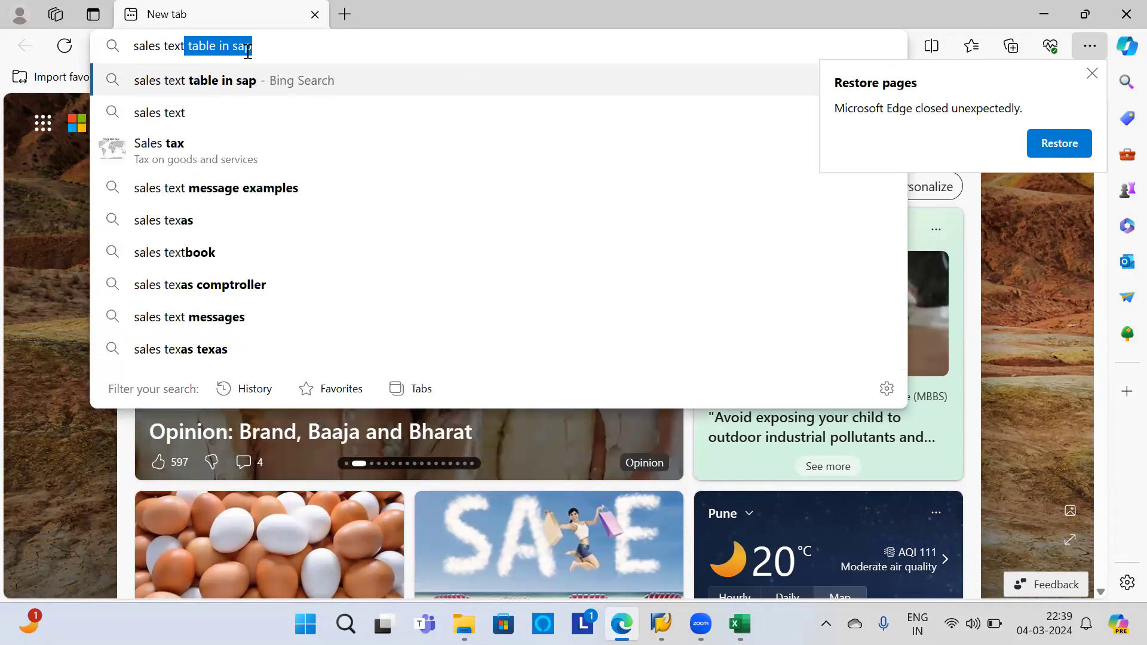
key("Return")
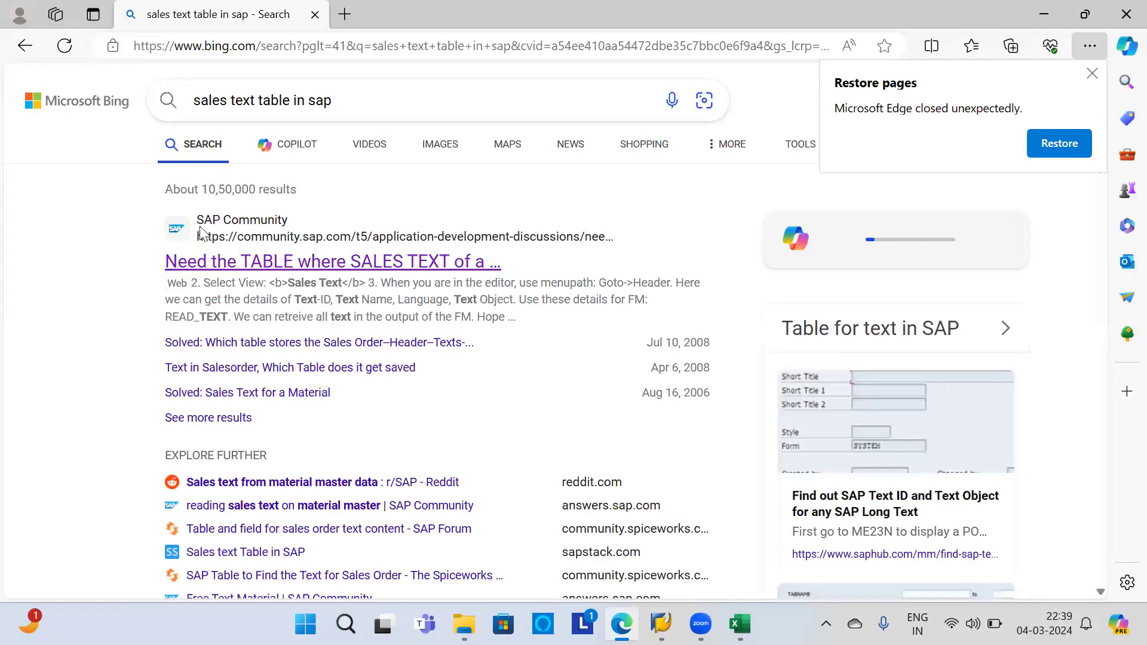
Step: Open the SAP Community thread about the sales text table and copy its question and replies
left_click(202, 233)
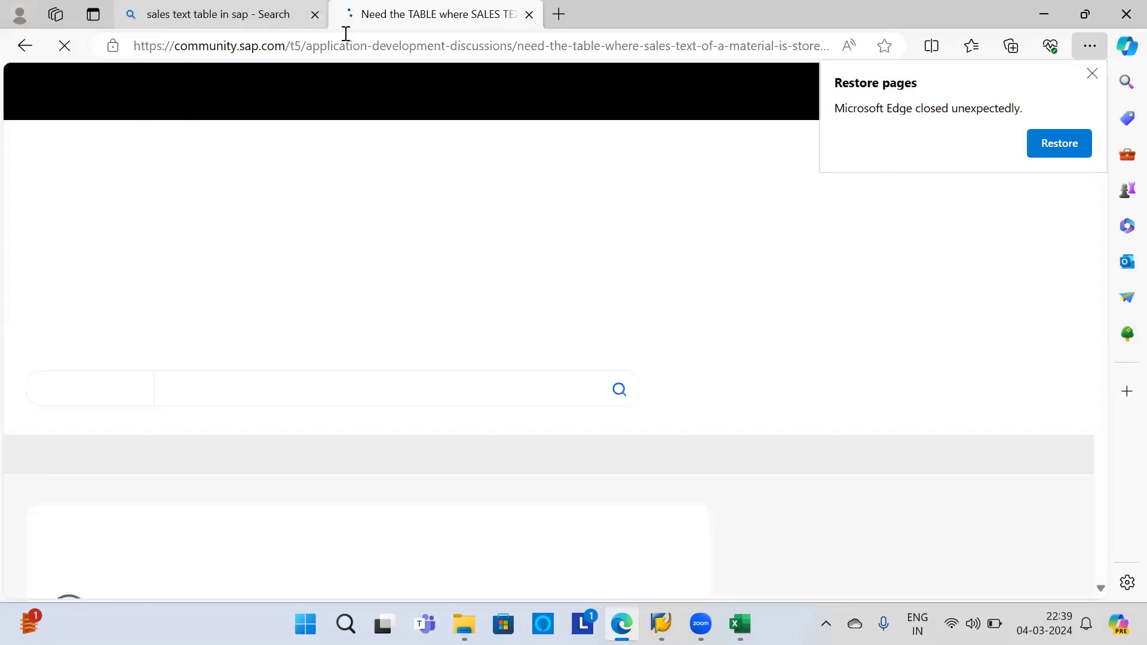
scroll(123, 316, "down", 8)
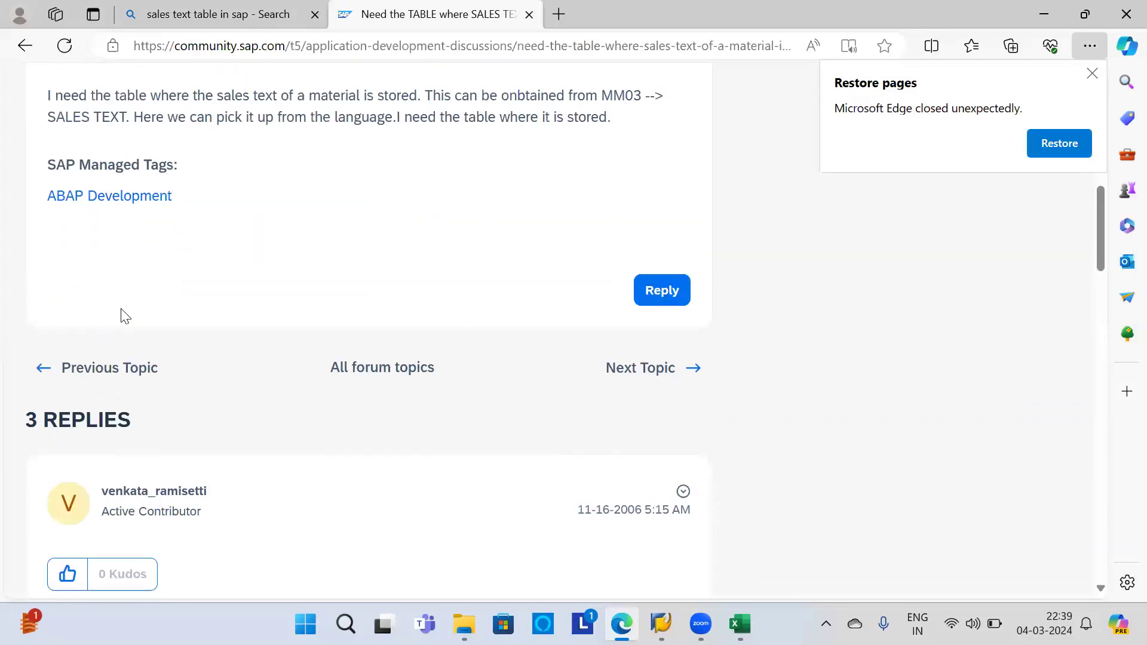
scroll(123, 316, "up", 5)
left_click_drag(51, 212, 150, 435)
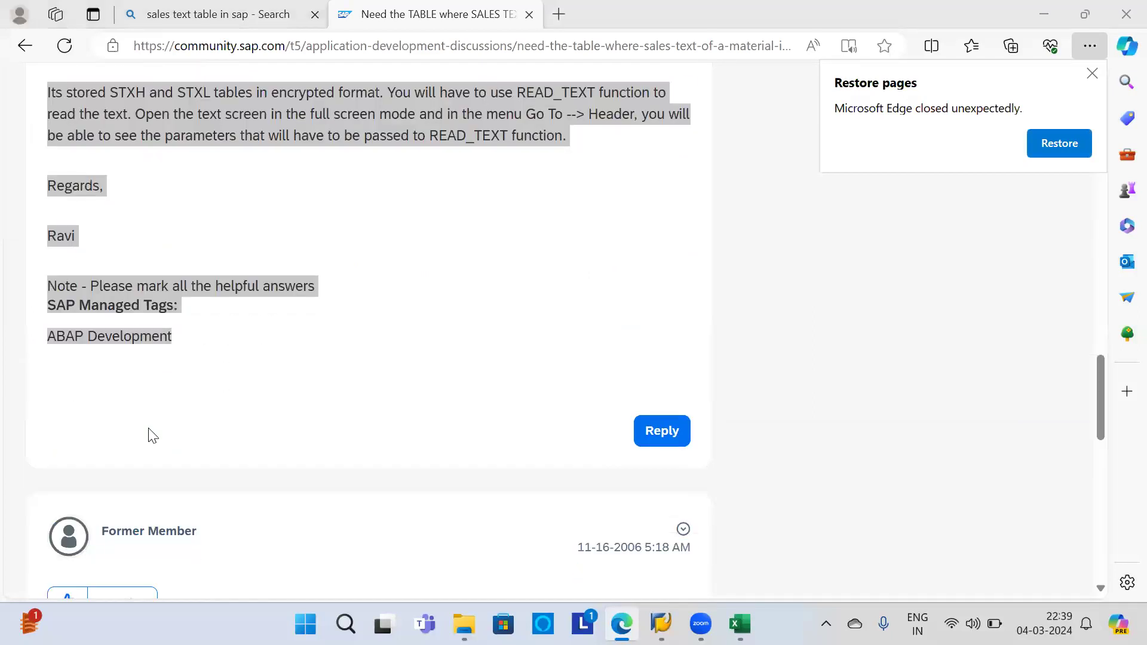
Step: Switch back to SAP and paste the copied forum thread into the material's English sales text
key("alt+Tab")
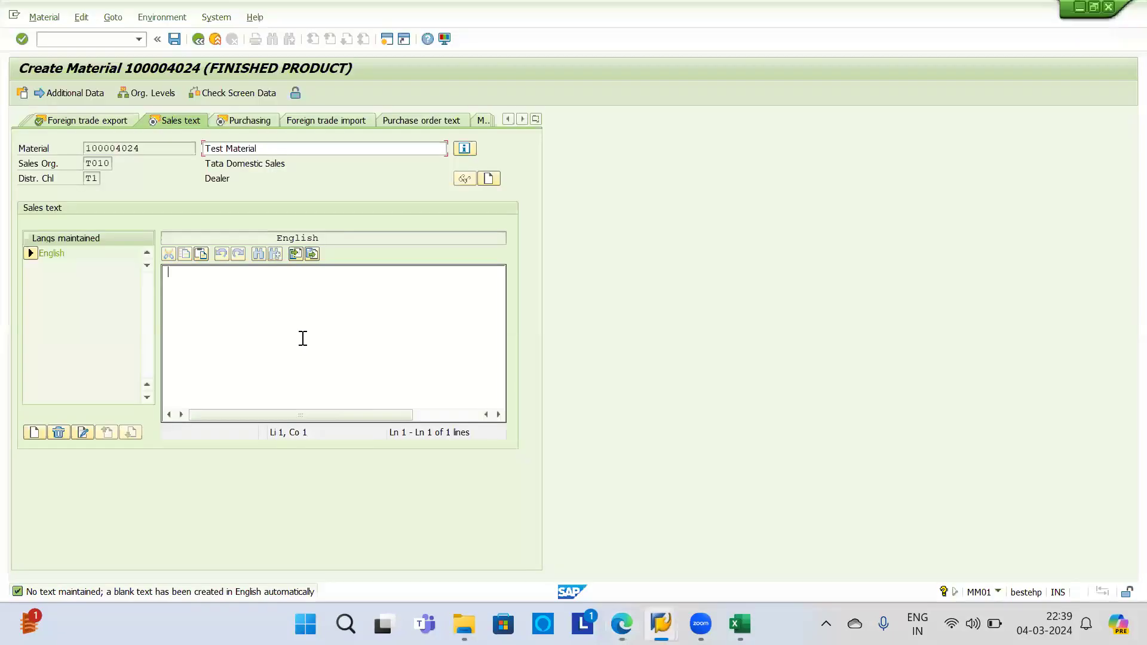
key("ctrl+v")
scroll(317, 370, "up", 8)
scroll(302, 381, "up", 4)
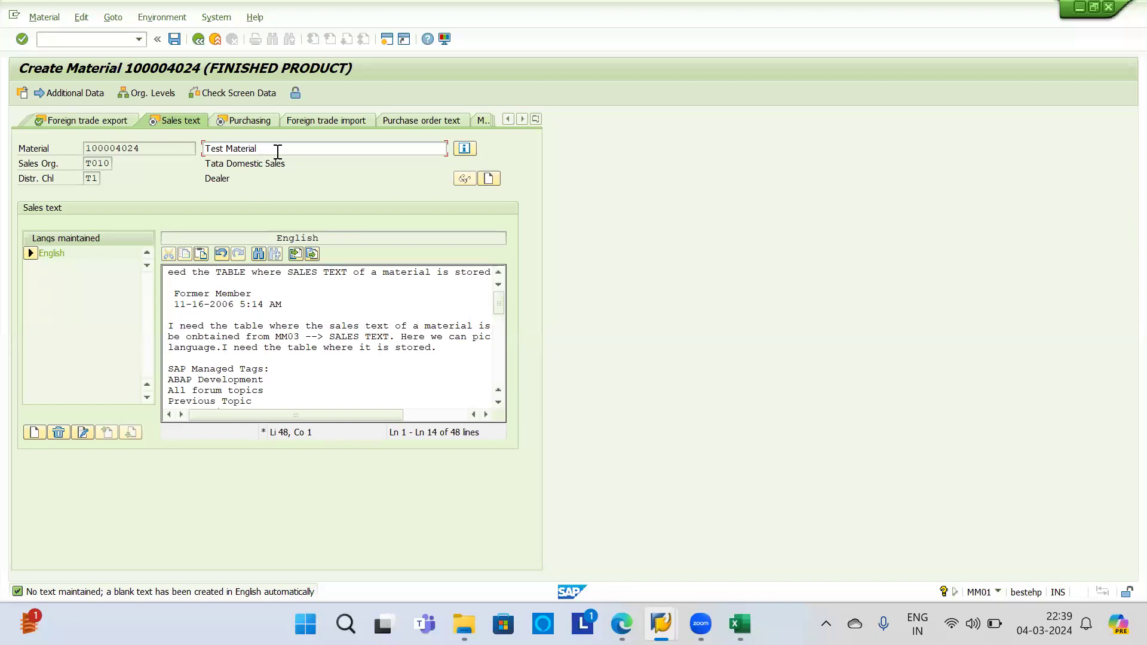
Step: Paste the copied thread a second time at the end of the English sales text and add a blank line
left_click(278, 150)
left_click(257, 330)
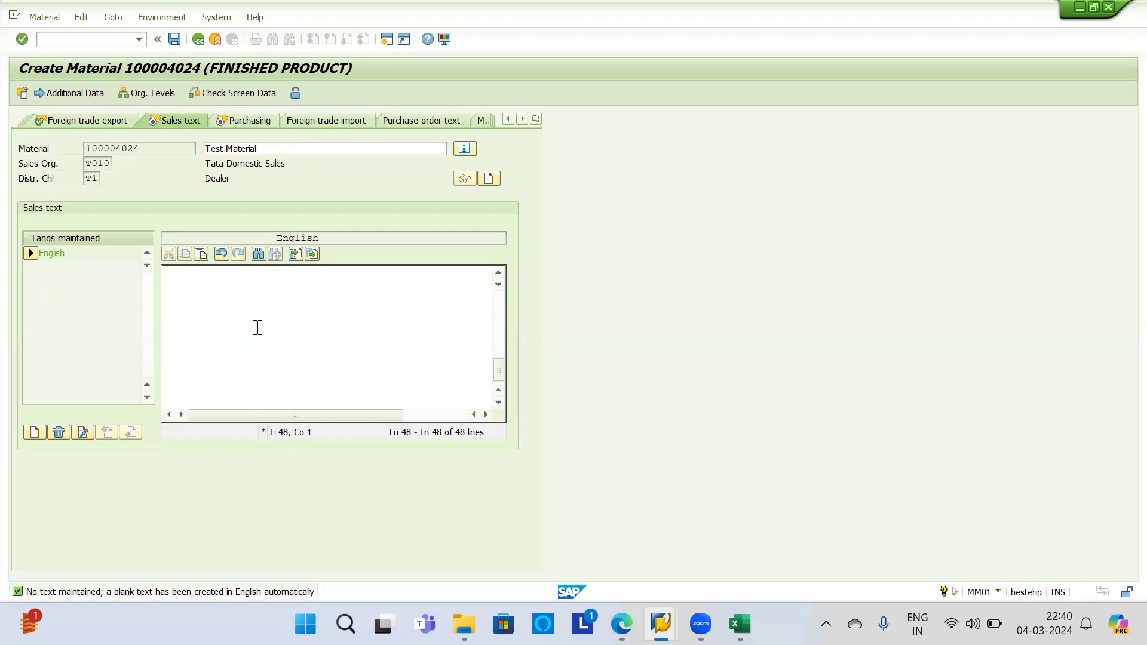
key("ctrl+v")
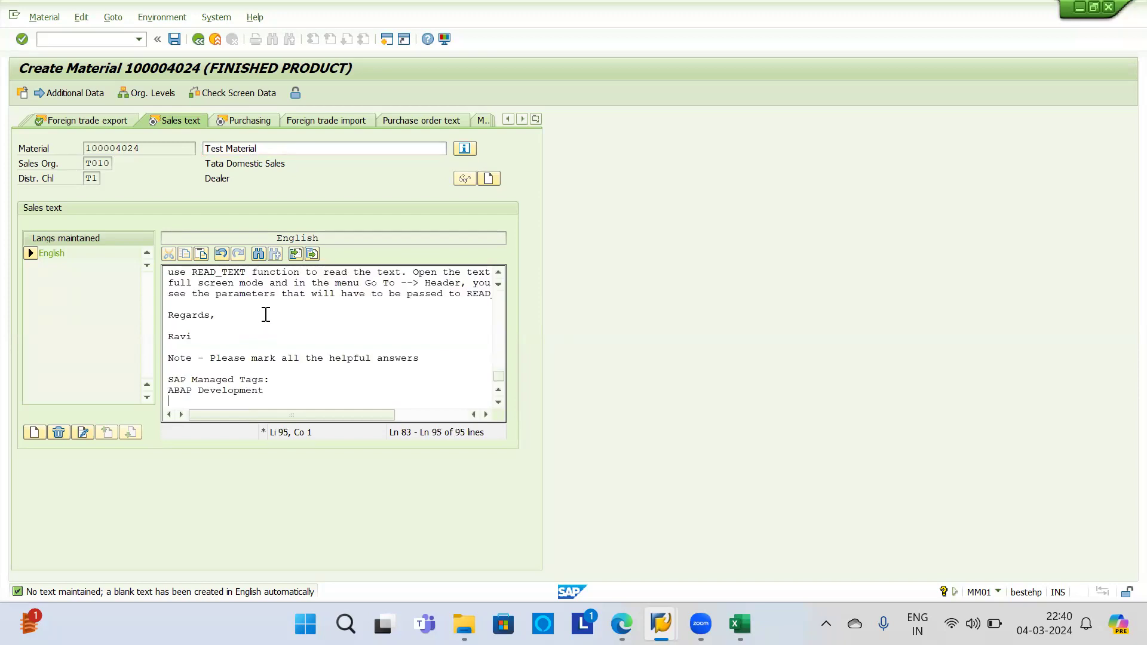
key("Return")
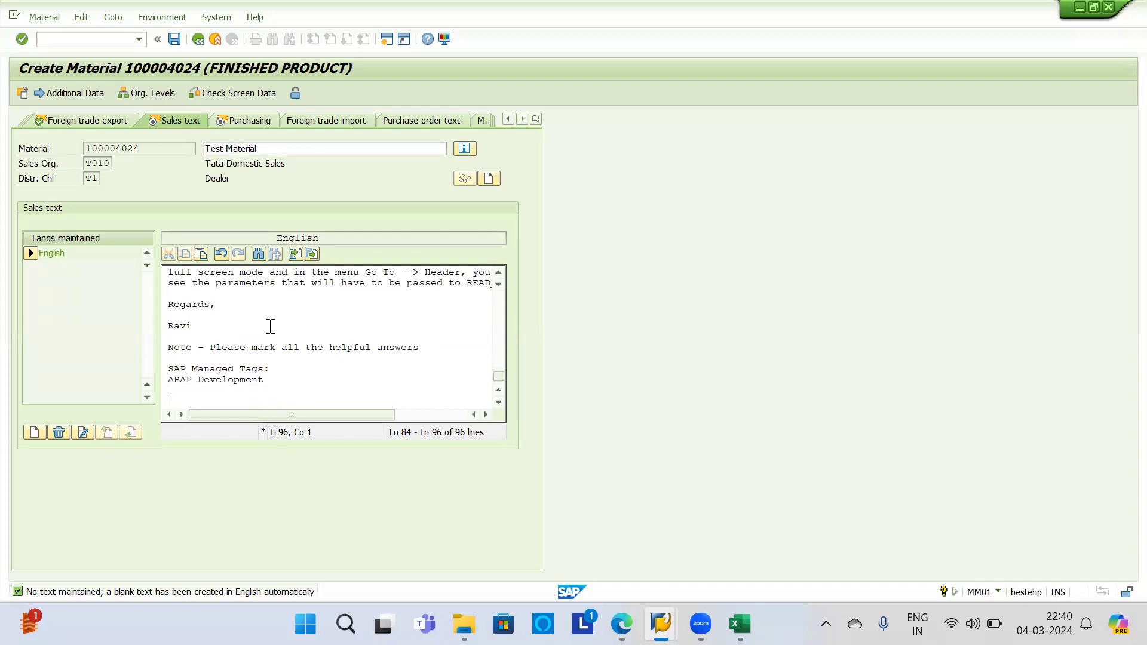
Step: In the material's purchasing data for plant T000, set the purchasing group to 101
left_click(251, 122)
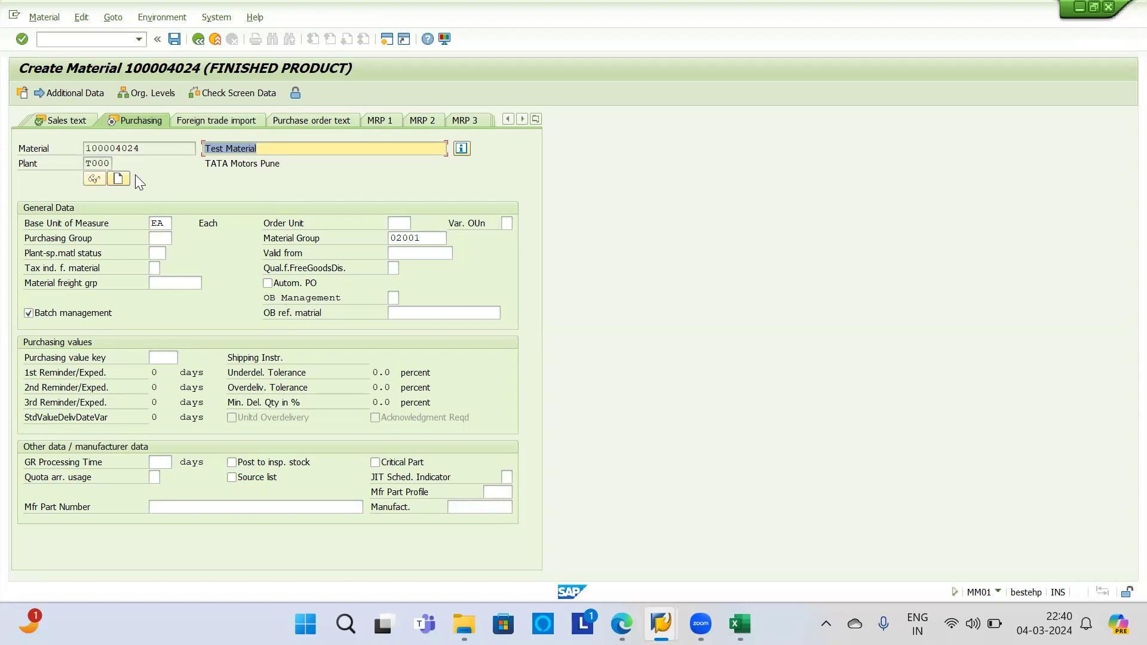
left_click(287, 152)
key("shift+Home")
left_click(158, 237)
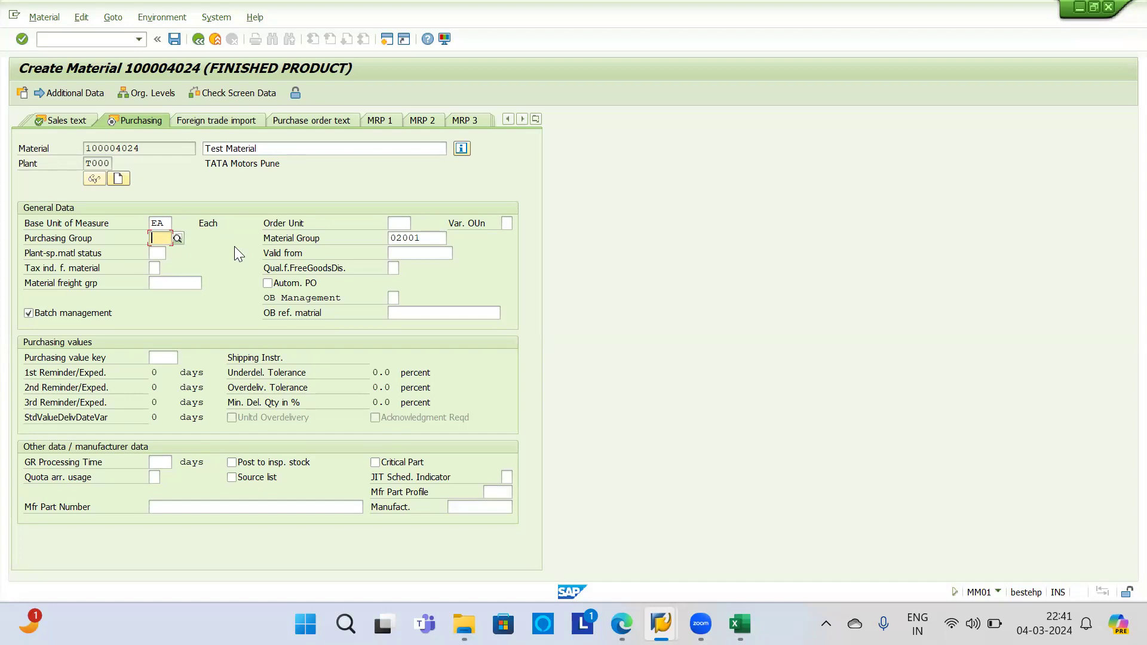
left_click_drag(83, 163, 144, 165)
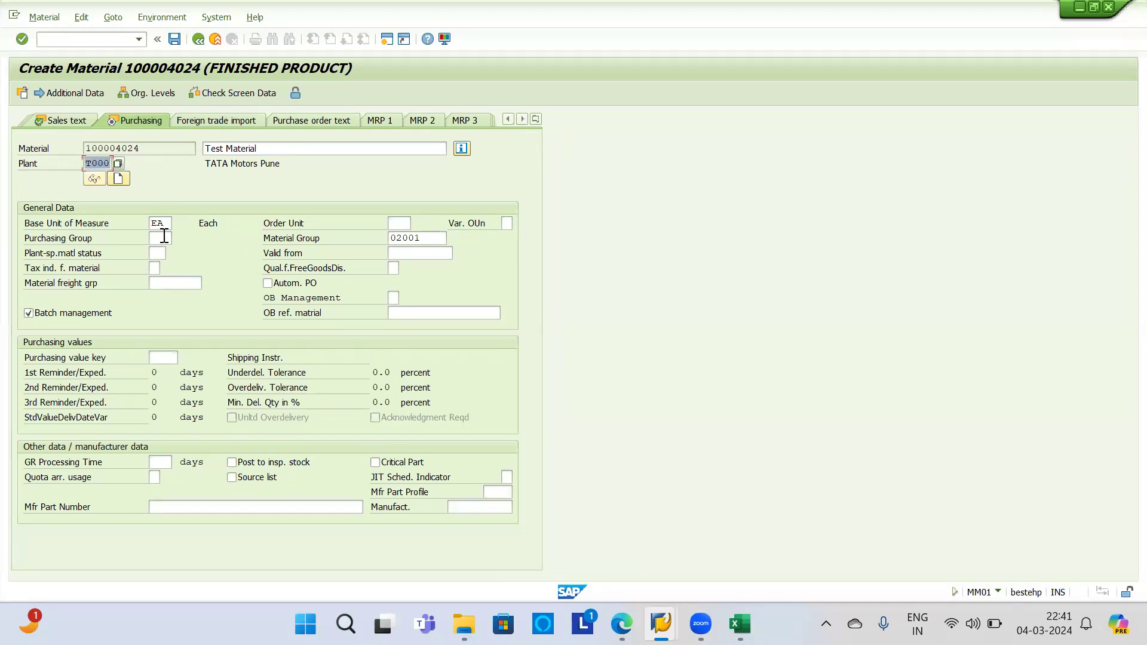
left_click(164, 237)
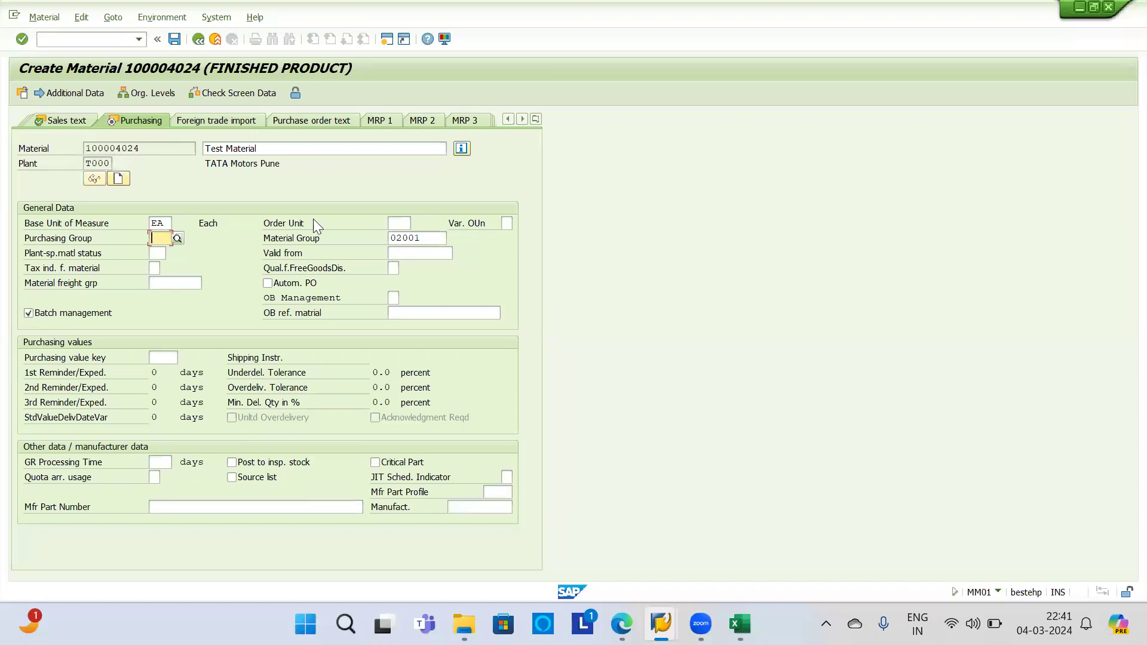
type("101")
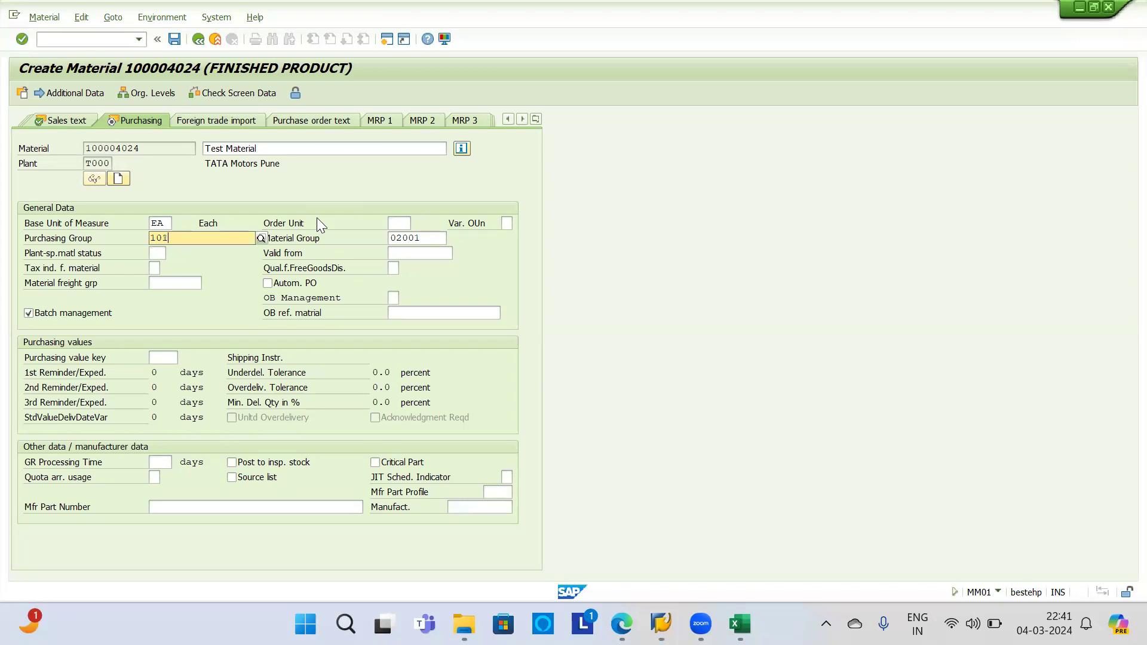
key("Return")
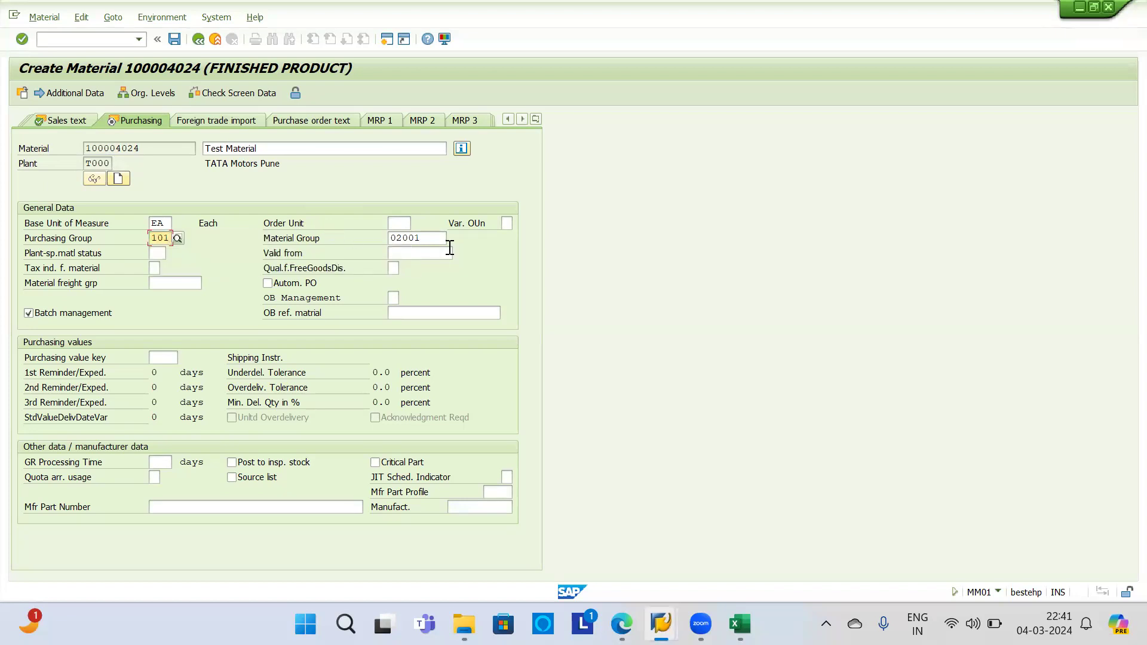
Step: Go over the plant-specific material status for plant T000 and its valid-from date
left_click(158, 253)
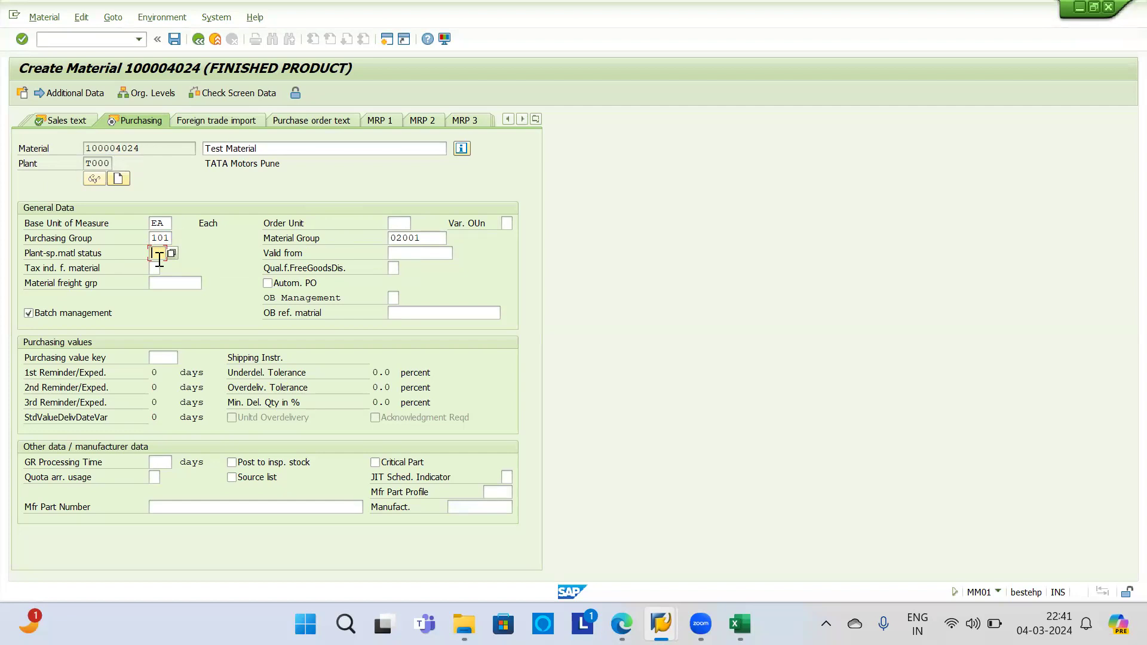
left_click_drag(81, 163, 125, 164)
left_click(156, 253)
left_click_drag(84, 163, 109, 163)
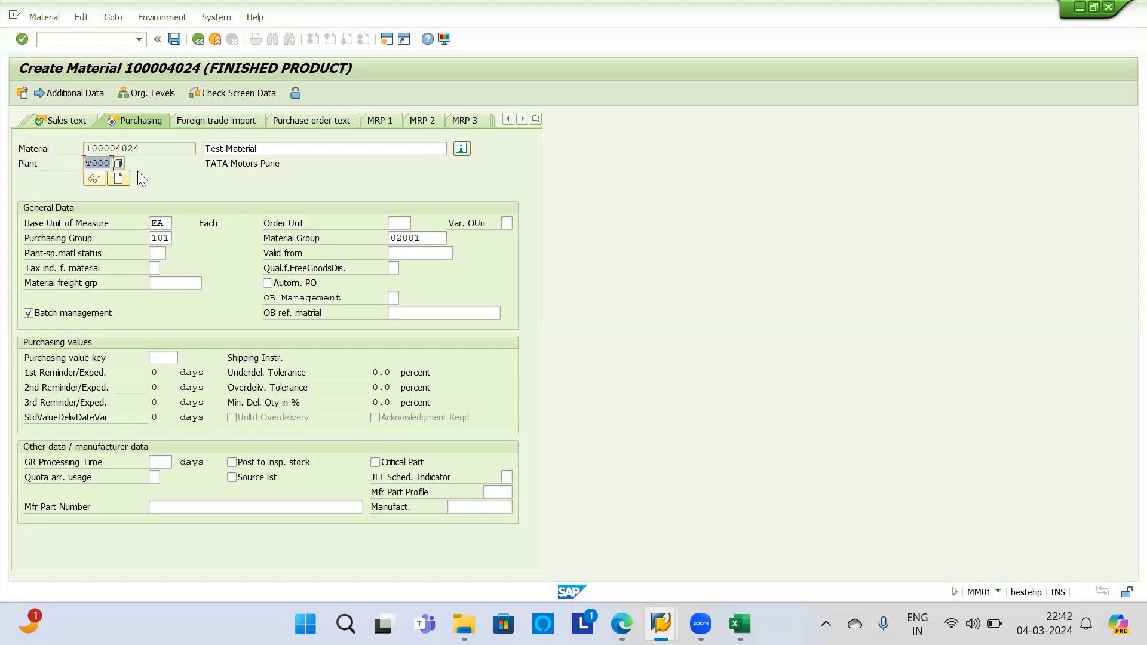
left_click(426, 254)
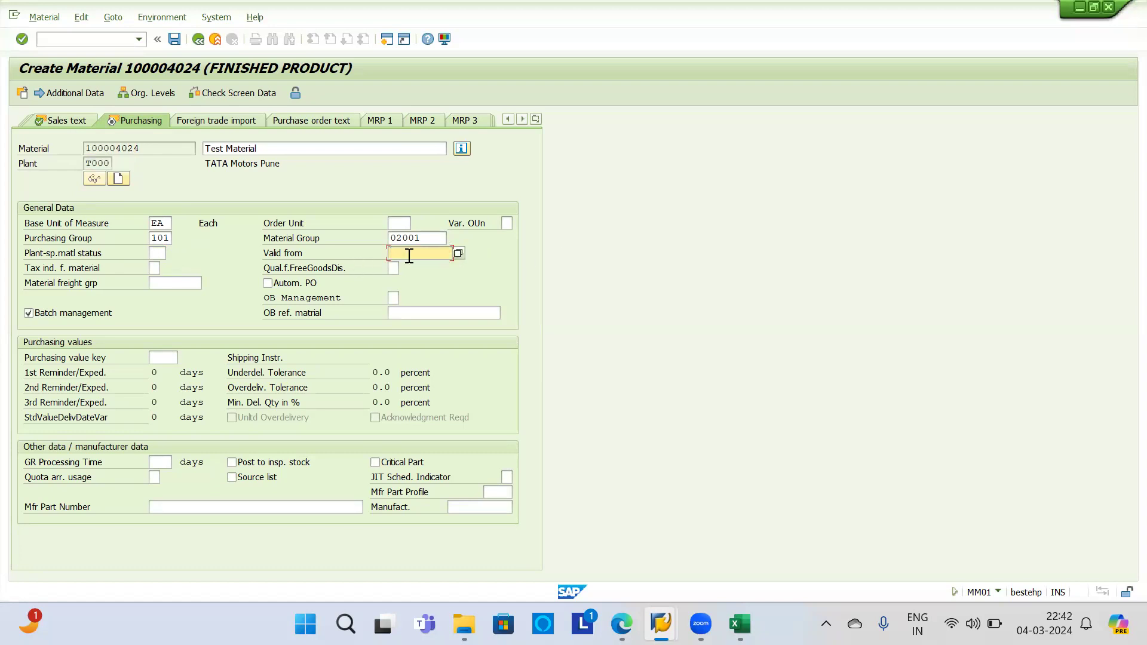
Step: Go over the tax indicator and material freight group, and turn on automatic PO for the material
left_click(158, 268)
left_click(160, 282)
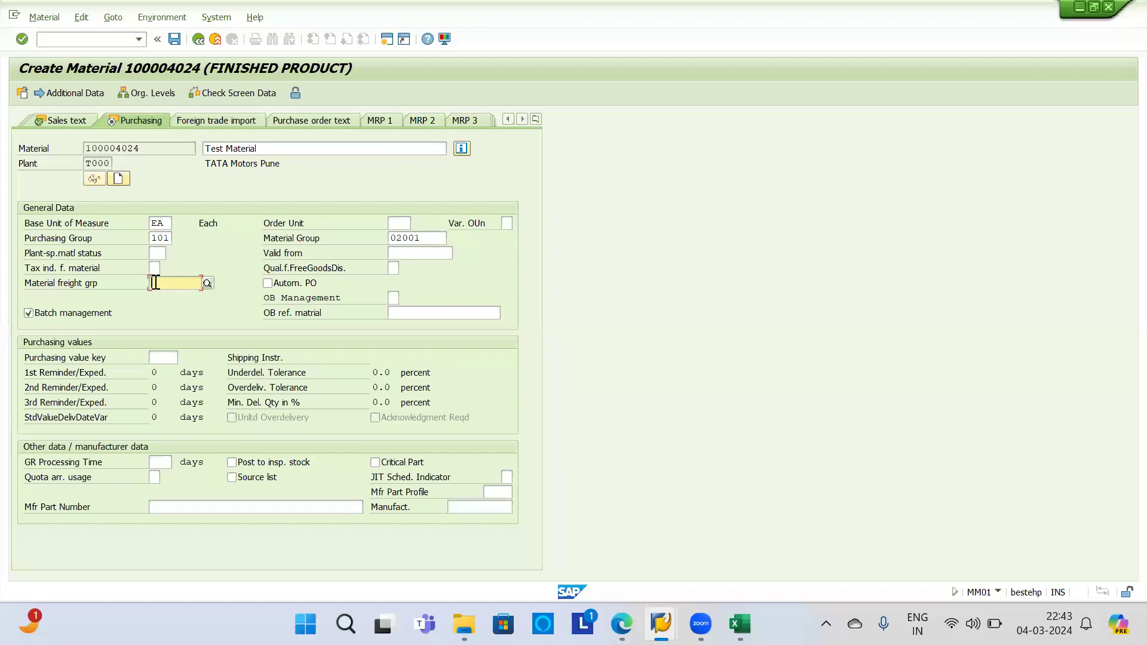
left_click(25, 283)
left_click(154, 282)
left_click(34, 283)
left_click(284, 284)
Step: Review the reminder and tolerance fields and choose purchasing value key JAG1 from the possible values to fill them
left_click(156, 360)
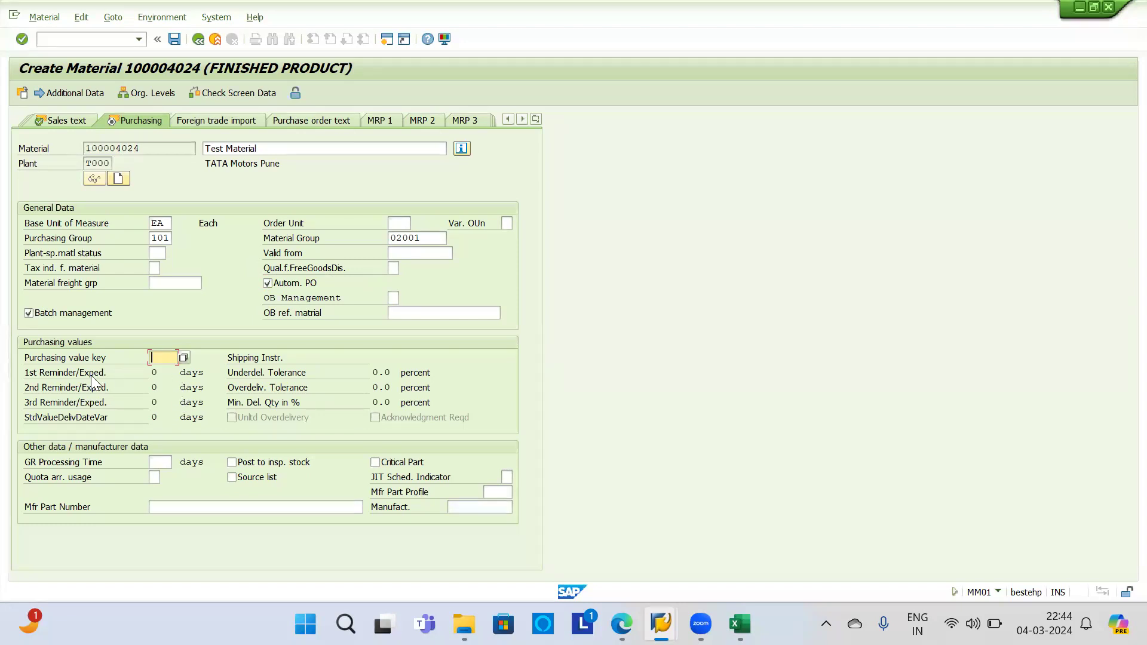
left_click(170, 402)
left_click_drag(378, 373, 413, 372)
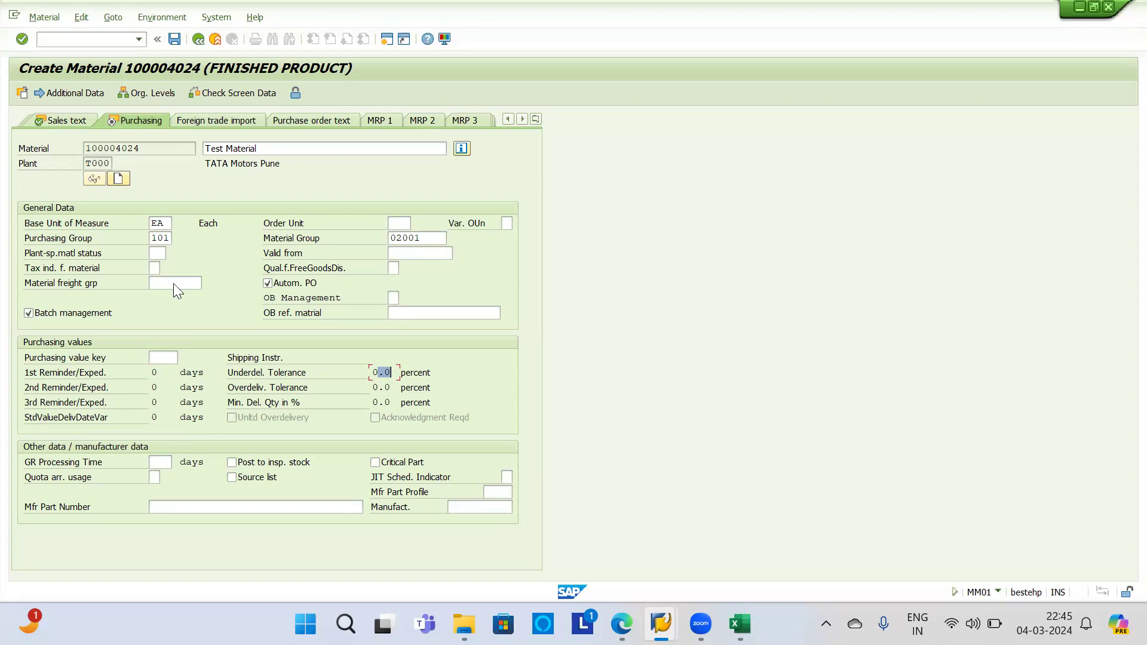
left_click(168, 358)
left_click(183, 358)
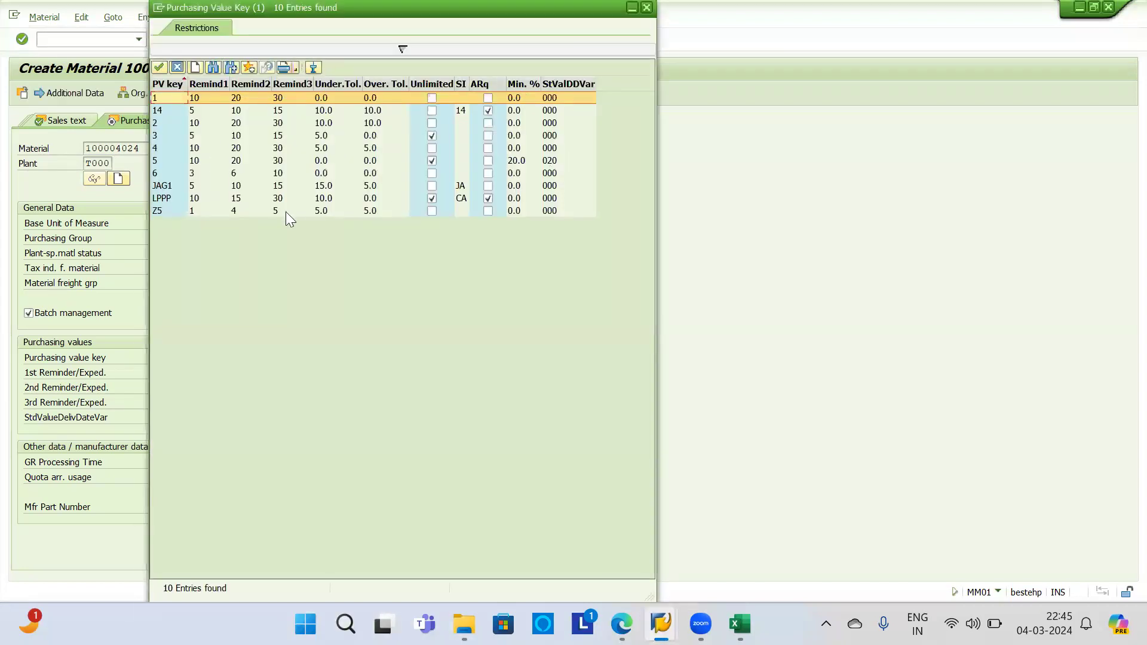
double_click(167, 186)
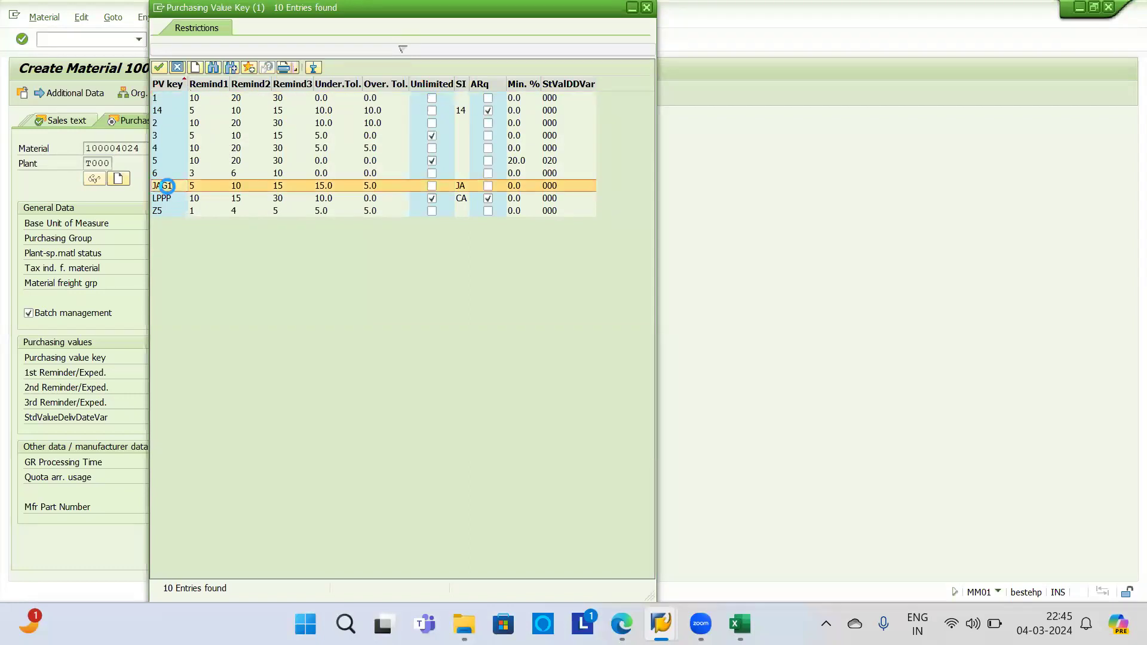
key("Return")
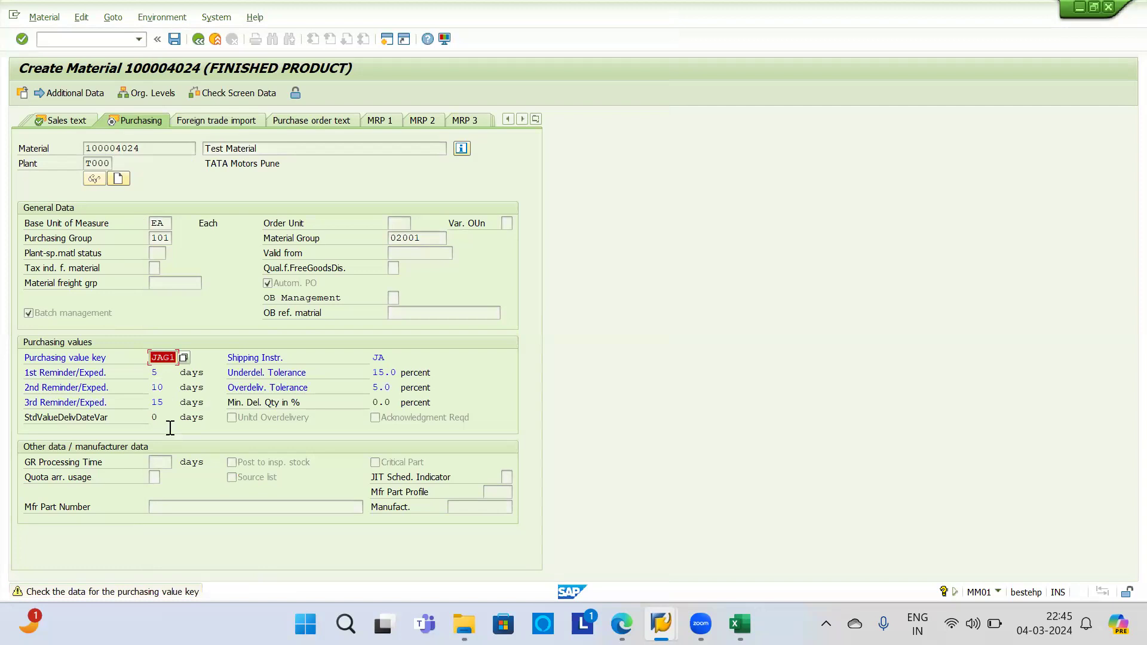
double_click(154, 372)
mouse_move(1032, 608)
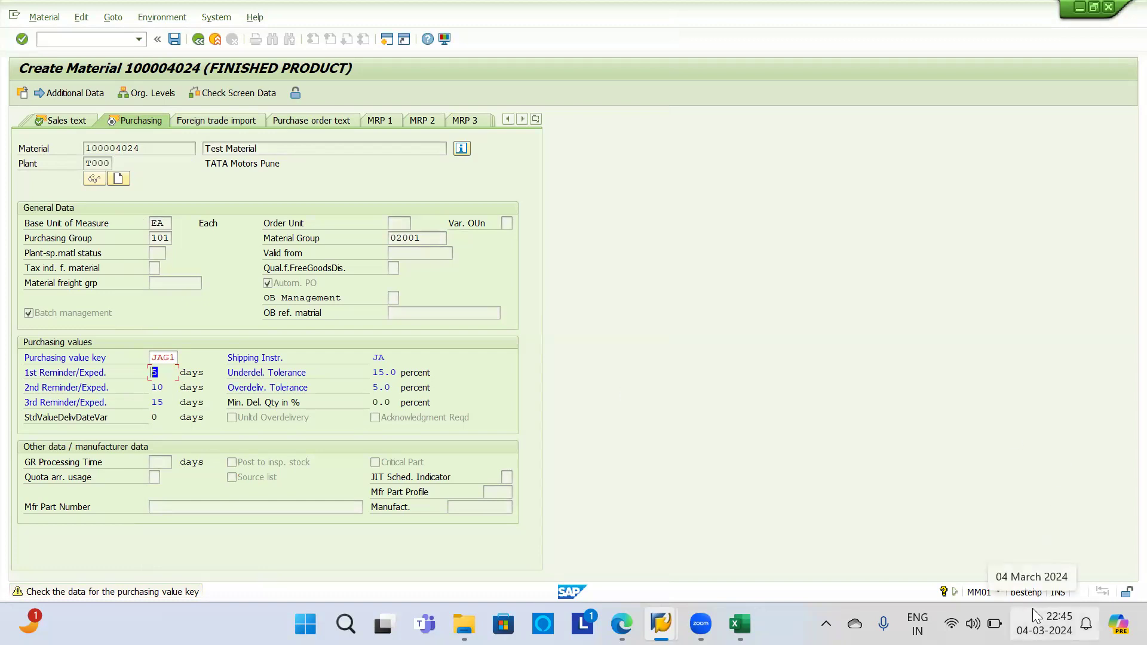
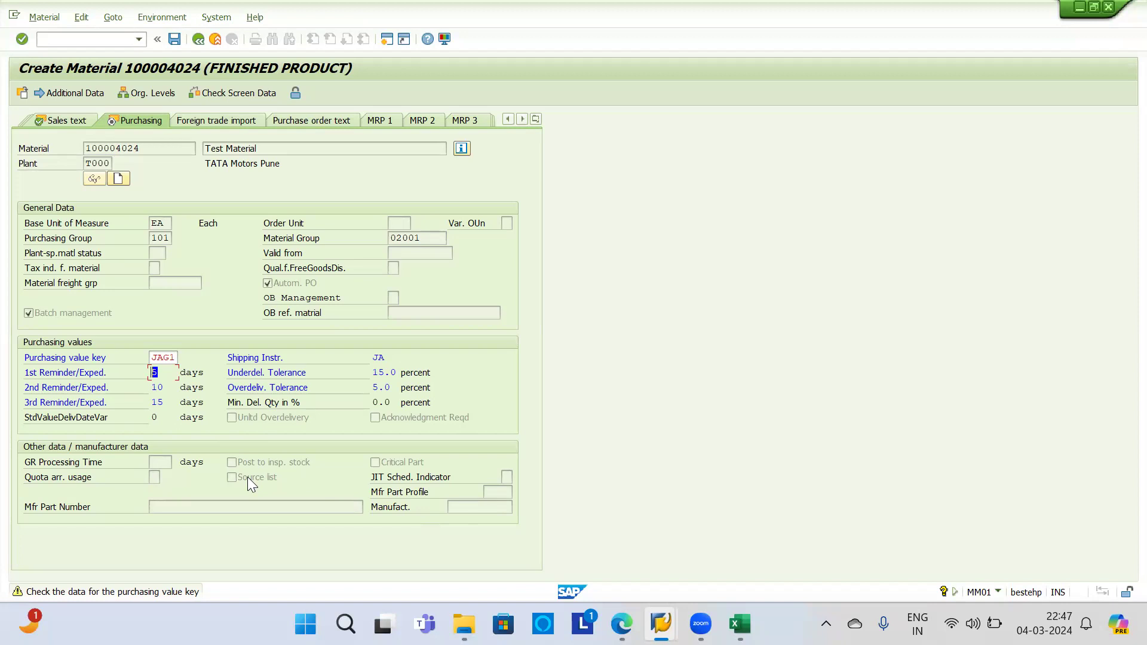
Step: Move on to the first plant storage data view for storage location RM00 and go over its storage bin, picking area, temperature and container fields
key("Return")
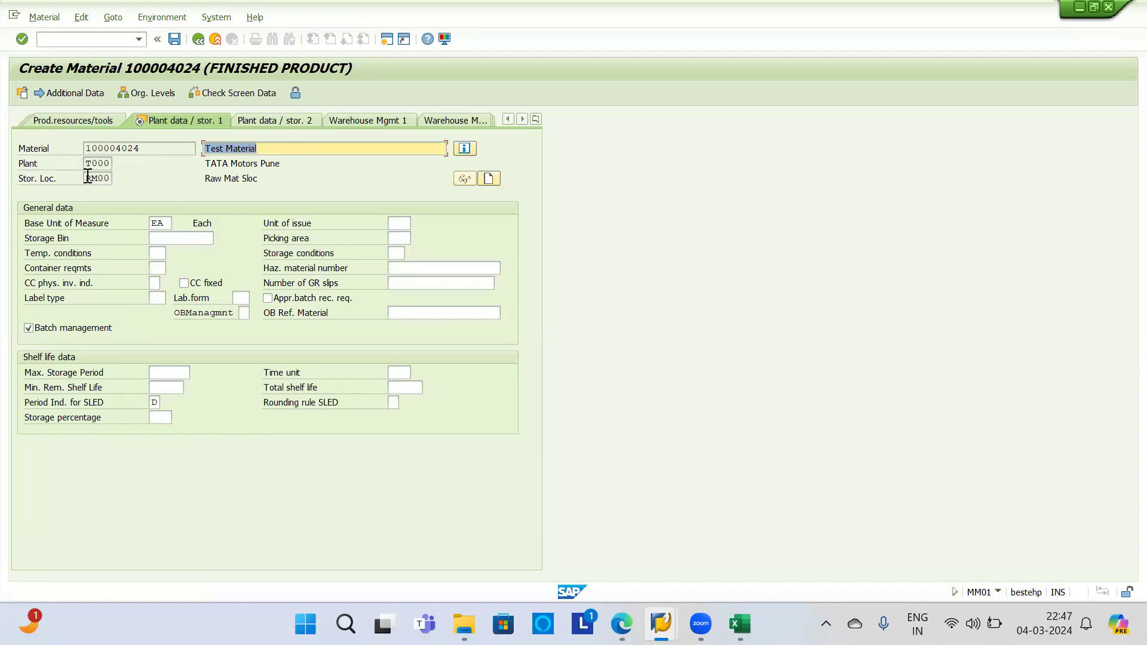
left_click_drag(90, 177, 138, 179)
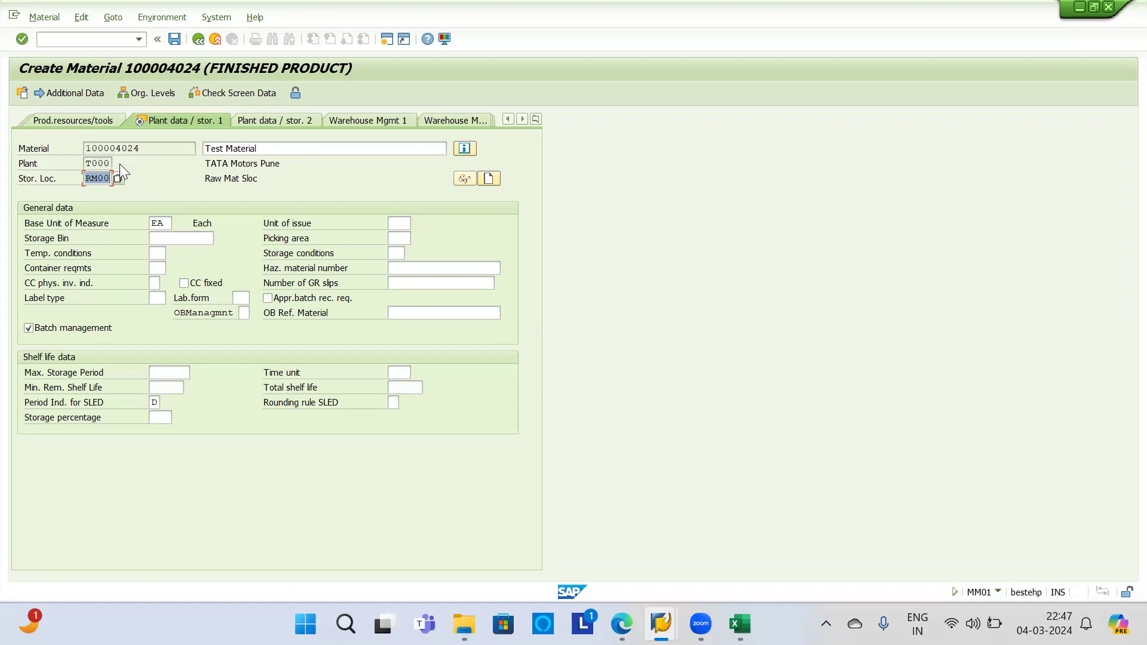
left_click(173, 237)
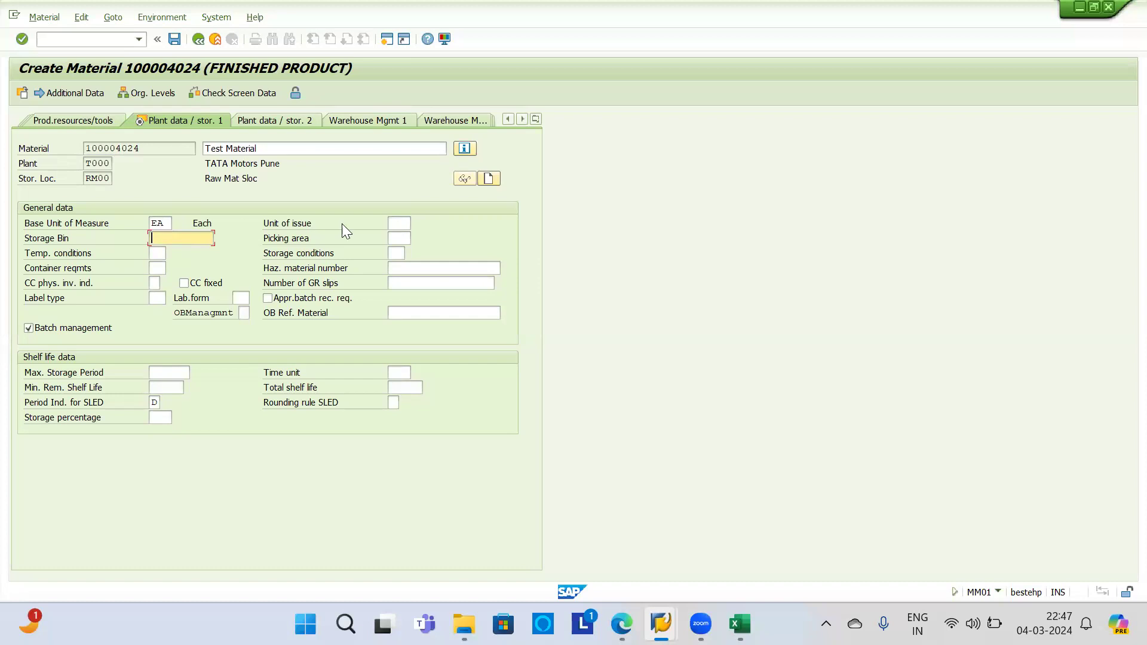
left_click(398, 239)
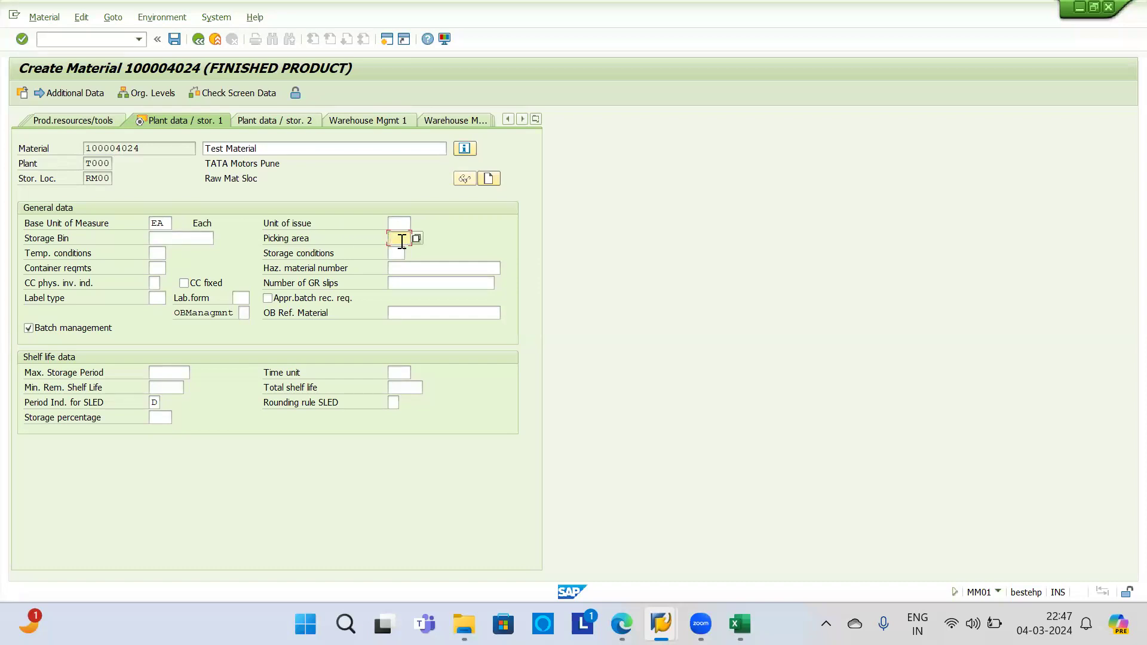
left_click(417, 238)
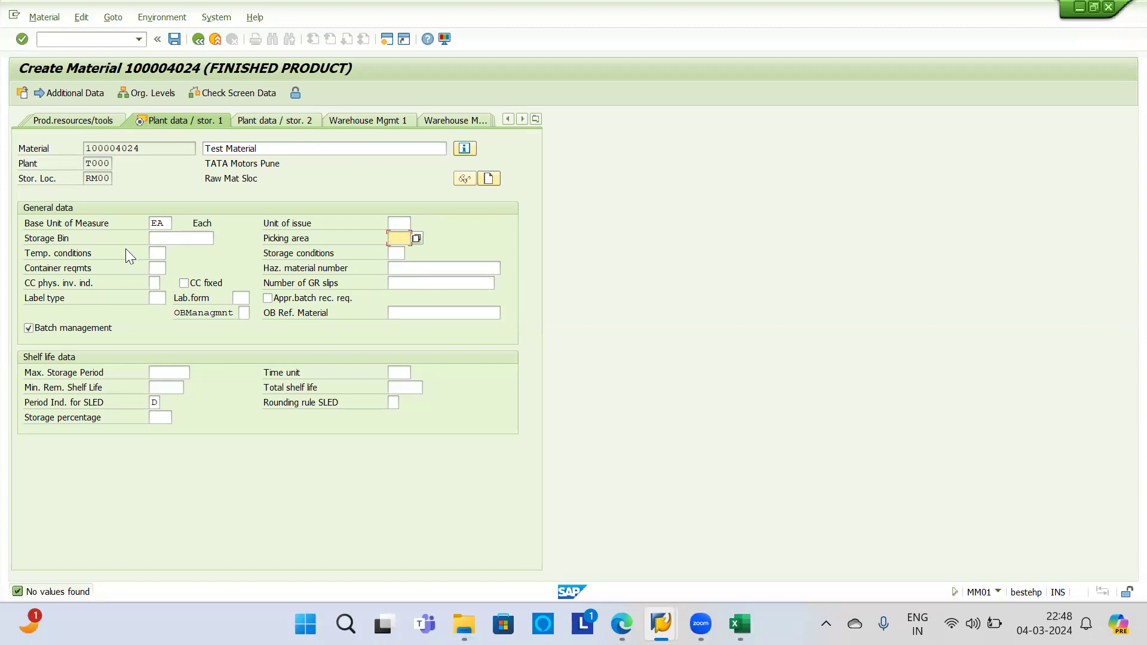
left_click(163, 252)
left_click(397, 252)
left_click(161, 267)
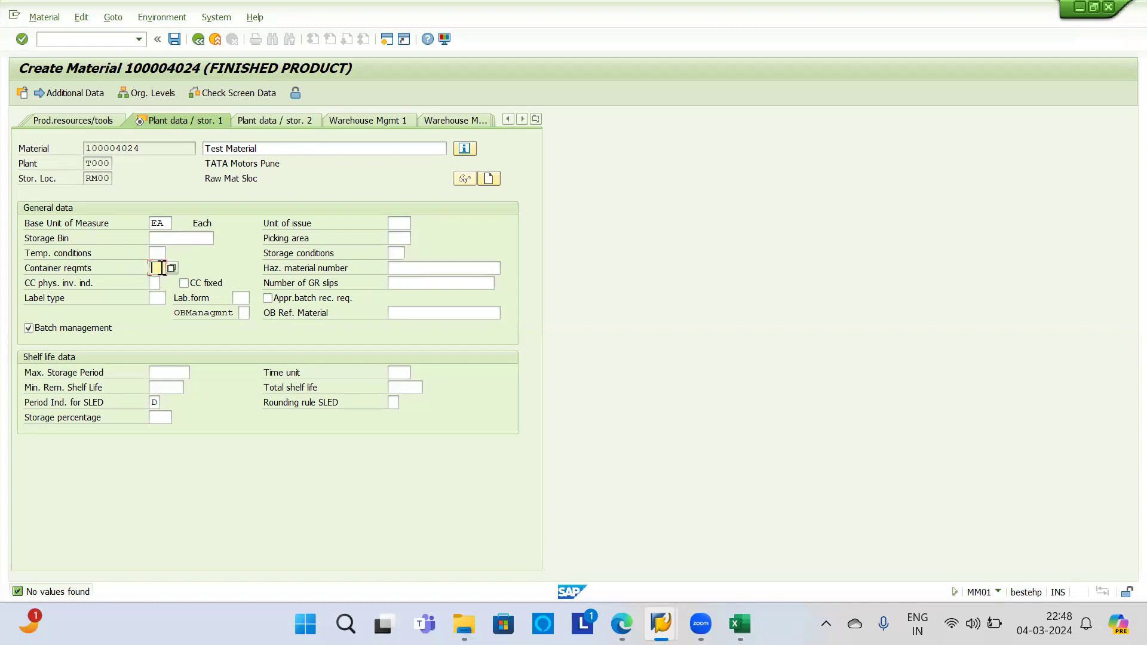
left_click(156, 252)
Step: Set both the total shelf life and the minimum remaining shelf life to 120 and accept the plant storage data
left_click(406, 388)
key("BackSpace")
type("20")
key("Tab")
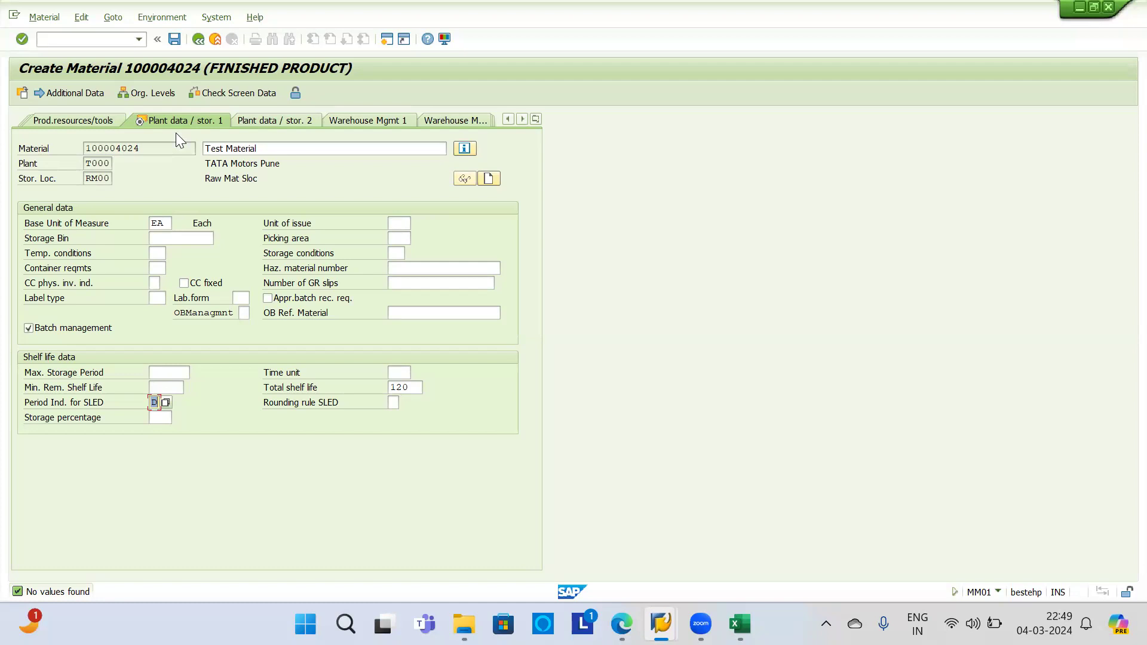
key("Return")
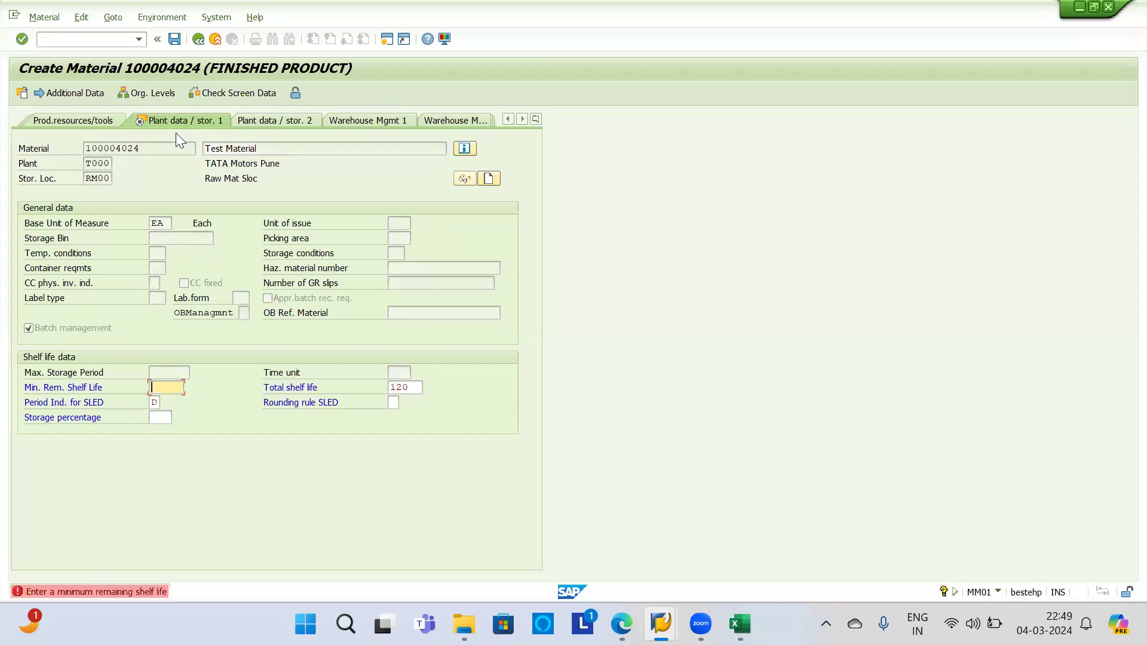
type("120")
key("Return")
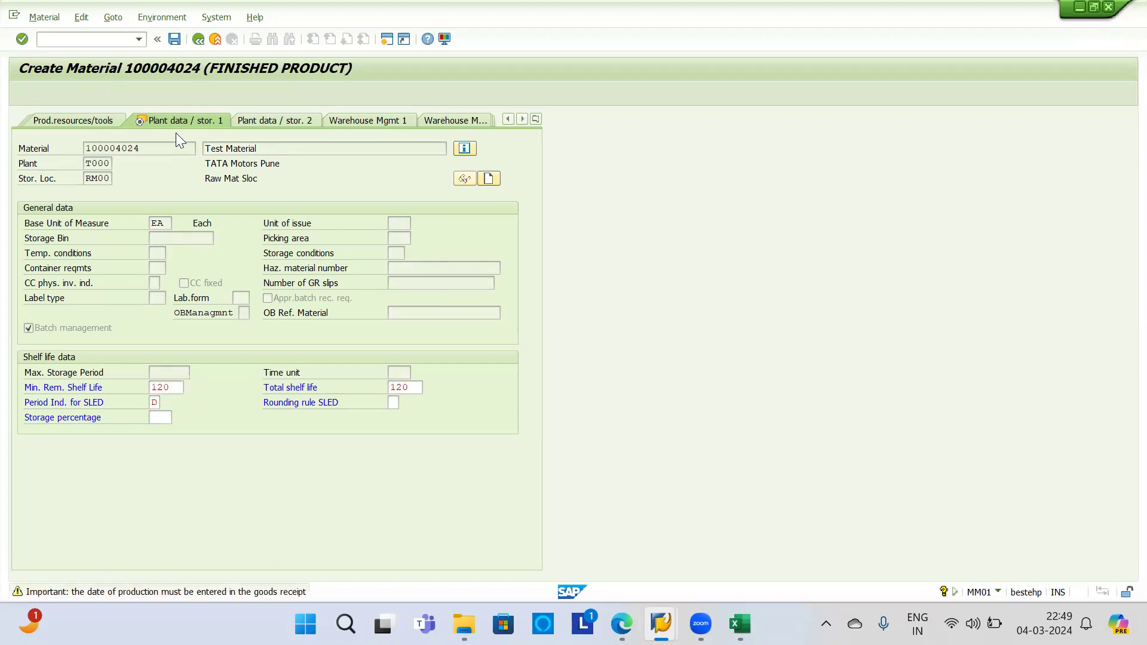
key("Return")
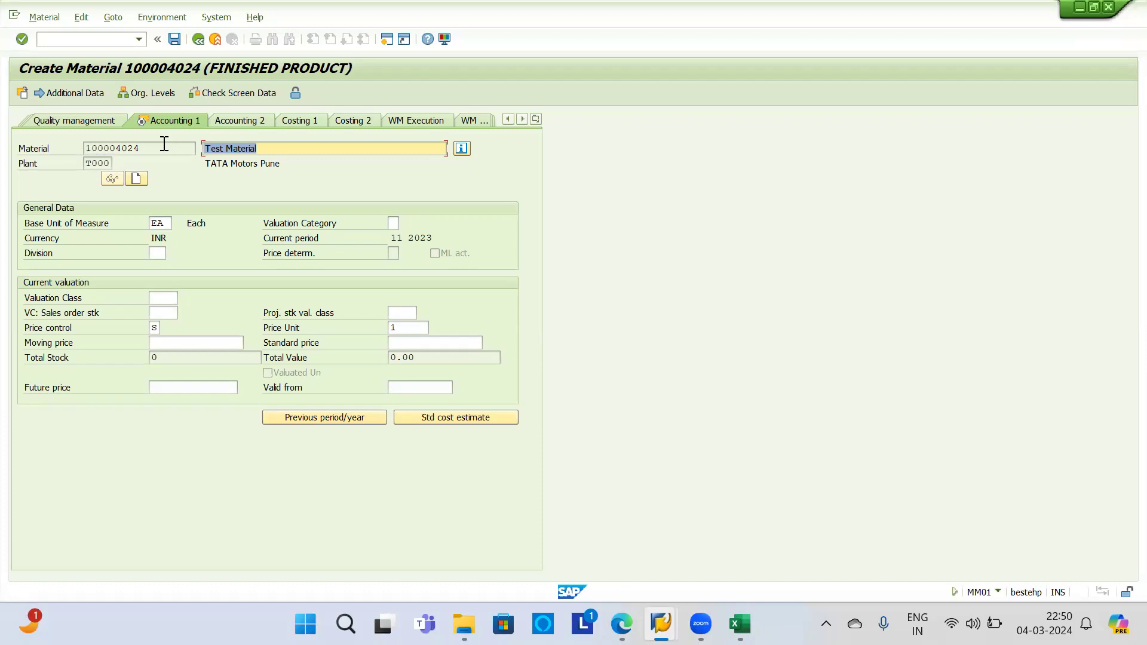
Step: Look up the possible valuation classes for the material in its accounting data without choosing one
left_click(164, 298)
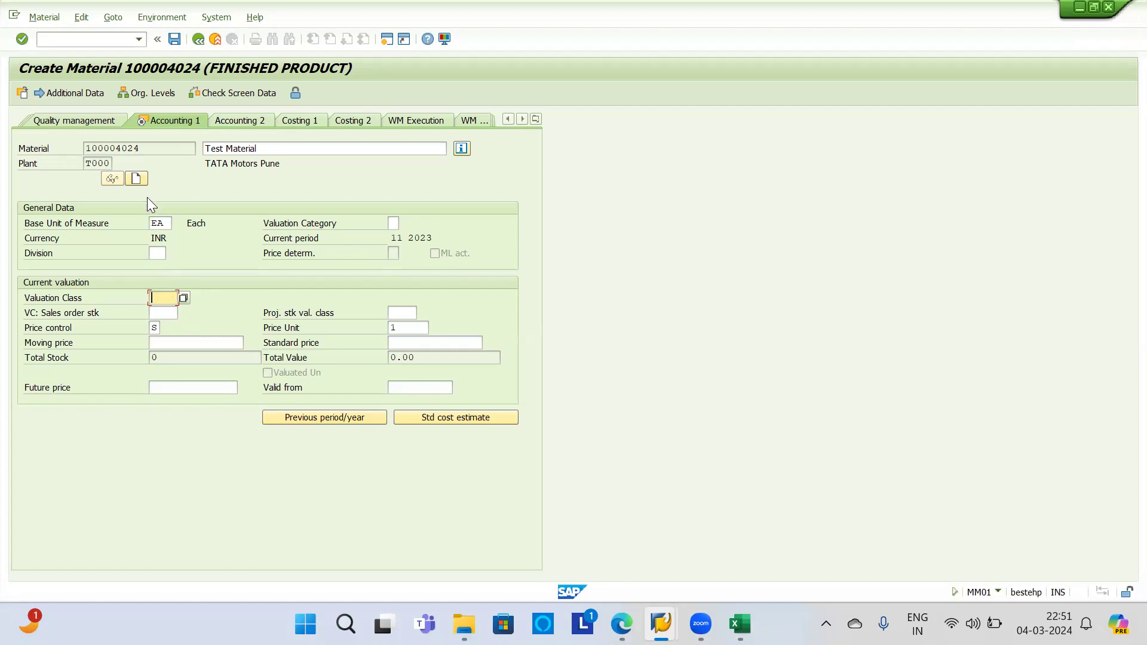
left_click(181, 299)
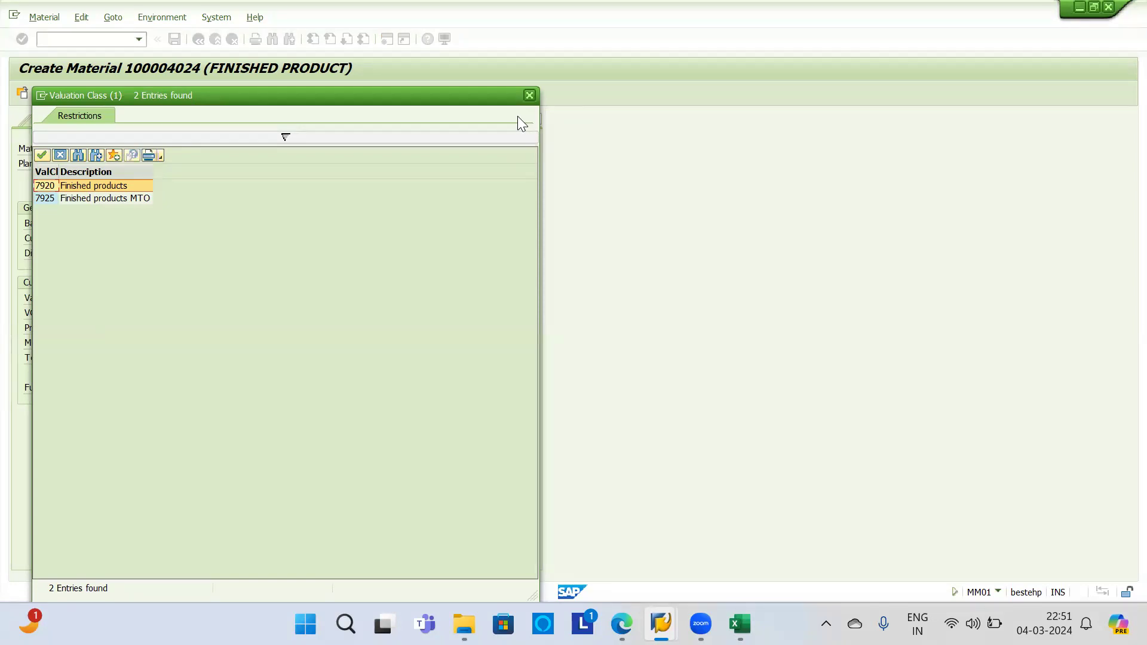
left_click(530, 95)
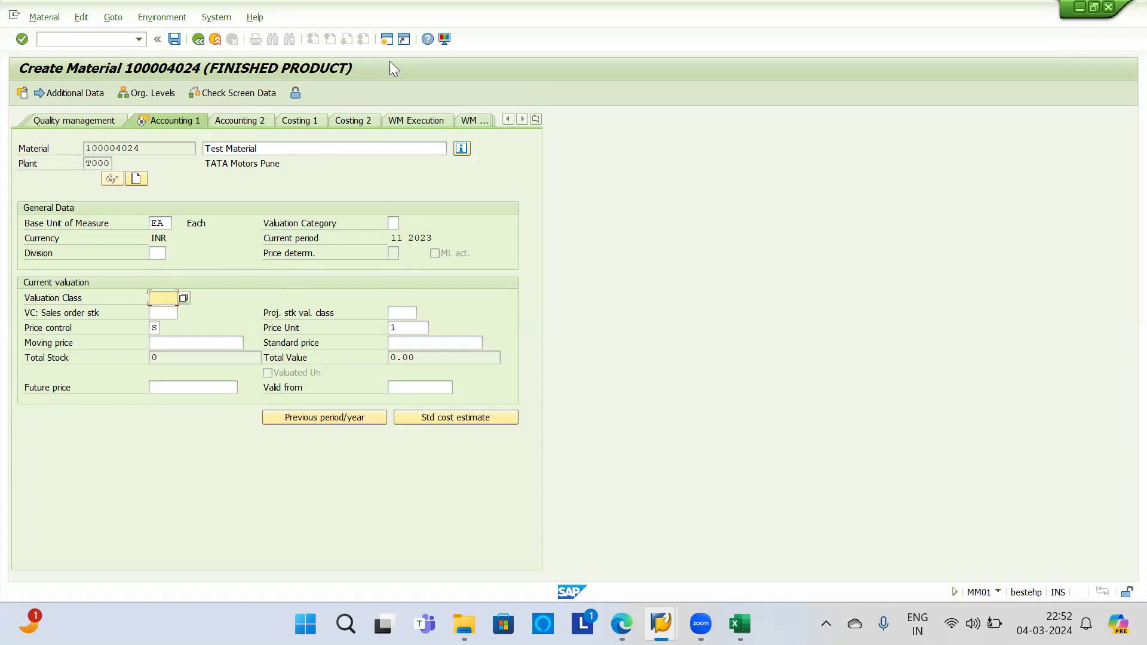
Step: Open the material document list transaction MB51 in a new session and enter movement type 641 as a selection criterion
left_click(392, 42)
type("mb51")
key("Return")
key("Down")
key("Down")
key("Down")
key("Down")
key("Down")
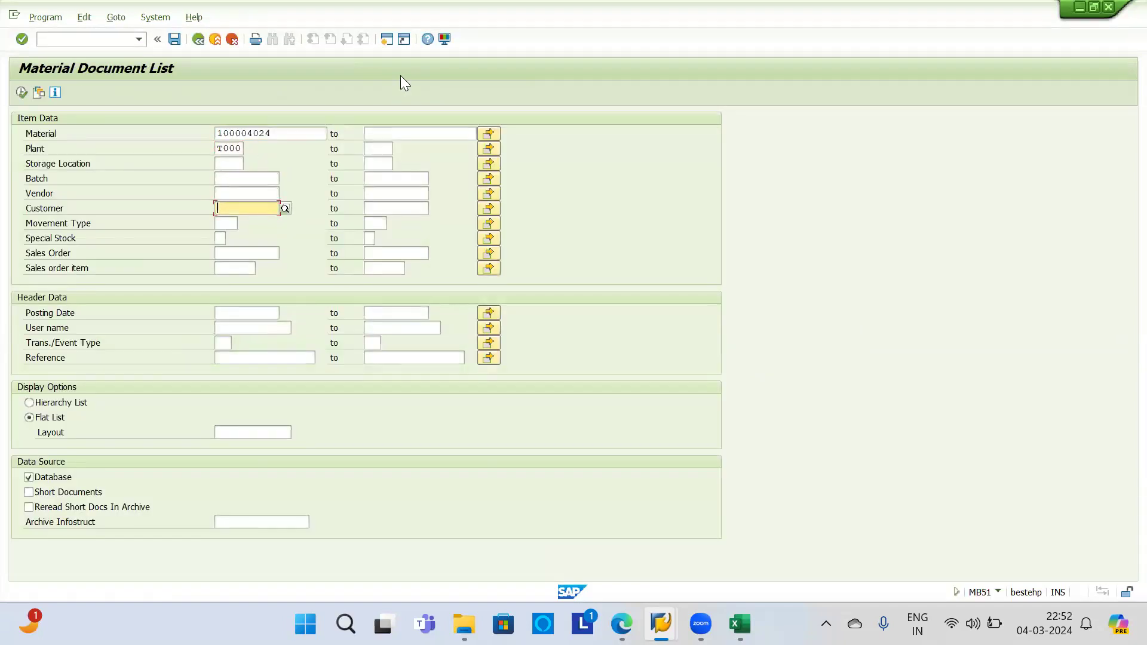
key("Down")
type("641")
key("Return")
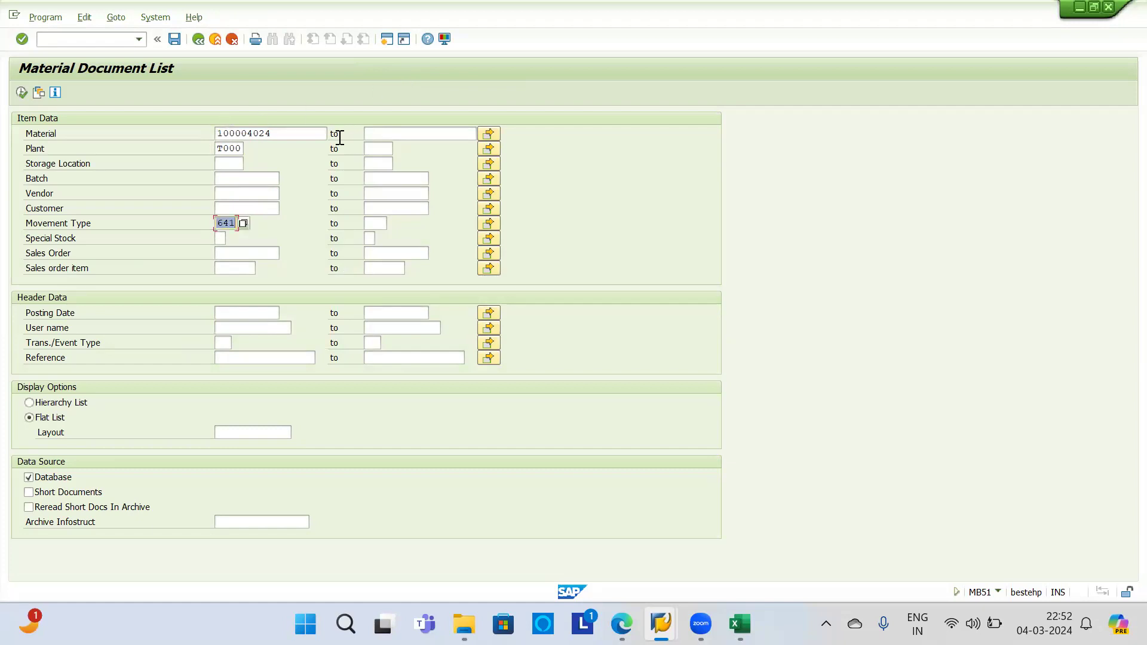
Step: Clear the material and plant criteria and change the movement type to 601
left_click(304, 134)
key("Delete")
key("Tab")
key("Tab")
key("Tab")
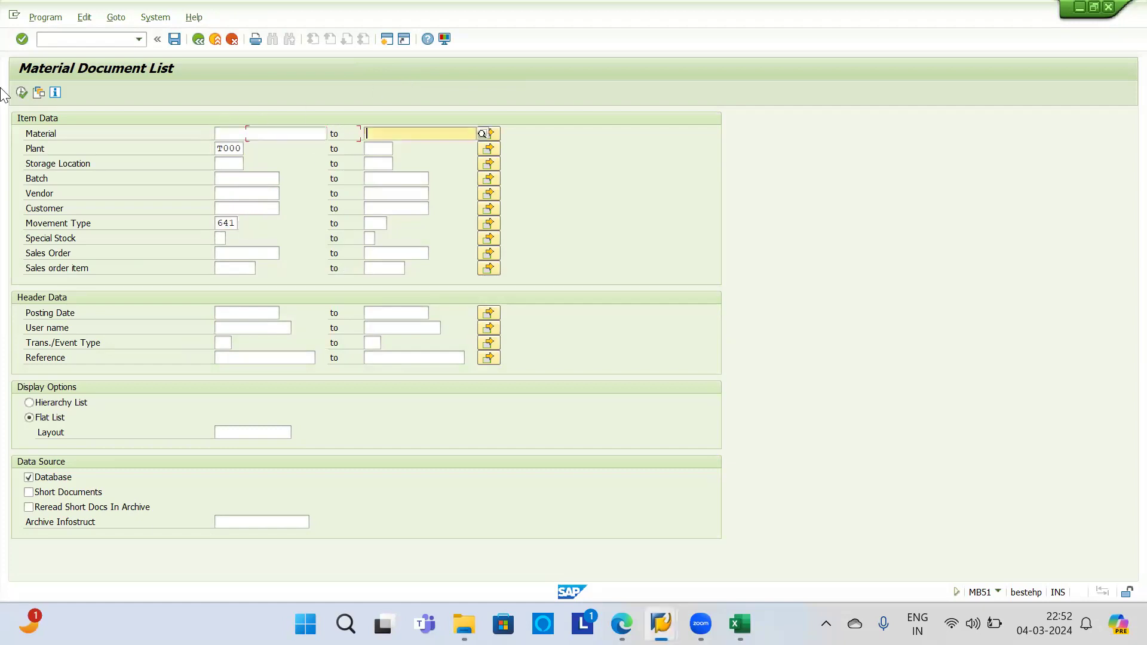
key("Delete")
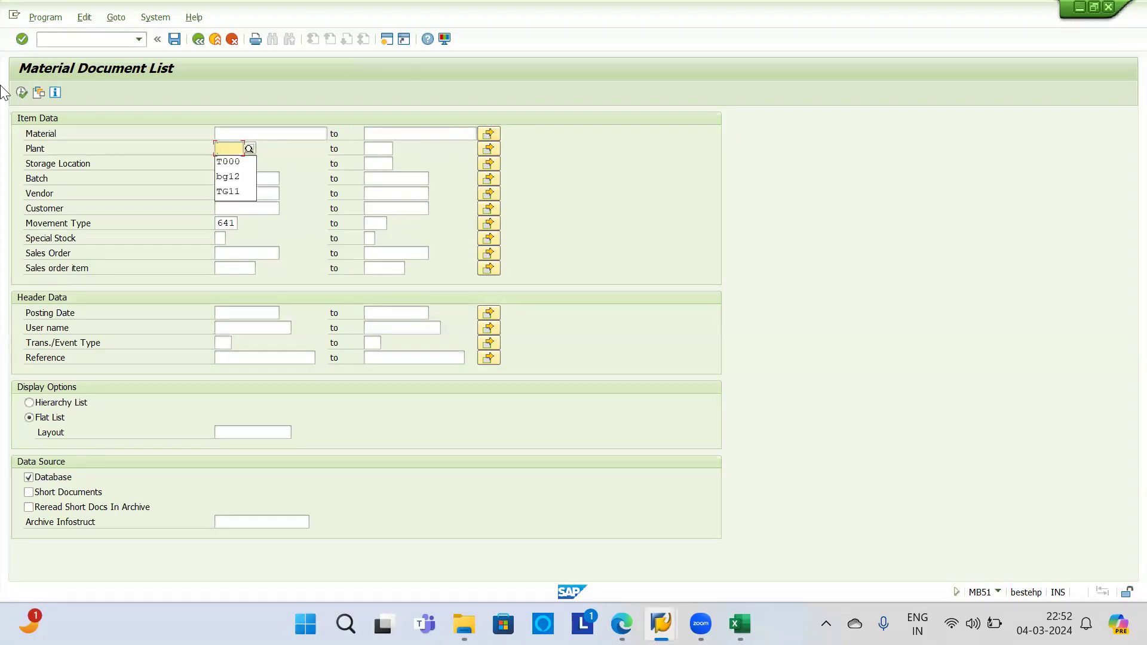
key("Down")
left_click(235, 222)
key("BackSpace")
type("0")
key("Tab")
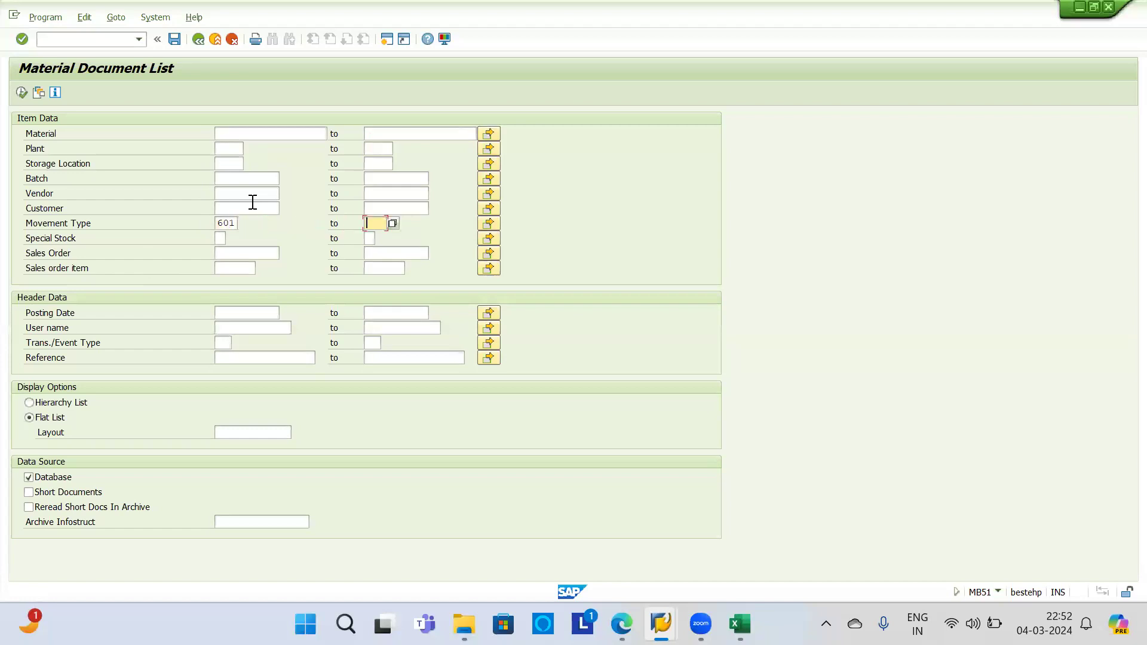
Step: Add 641 as a second single value to the movement type selection
left_click(488, 223)
left_click(70, 216)
type("641")
key("Return")
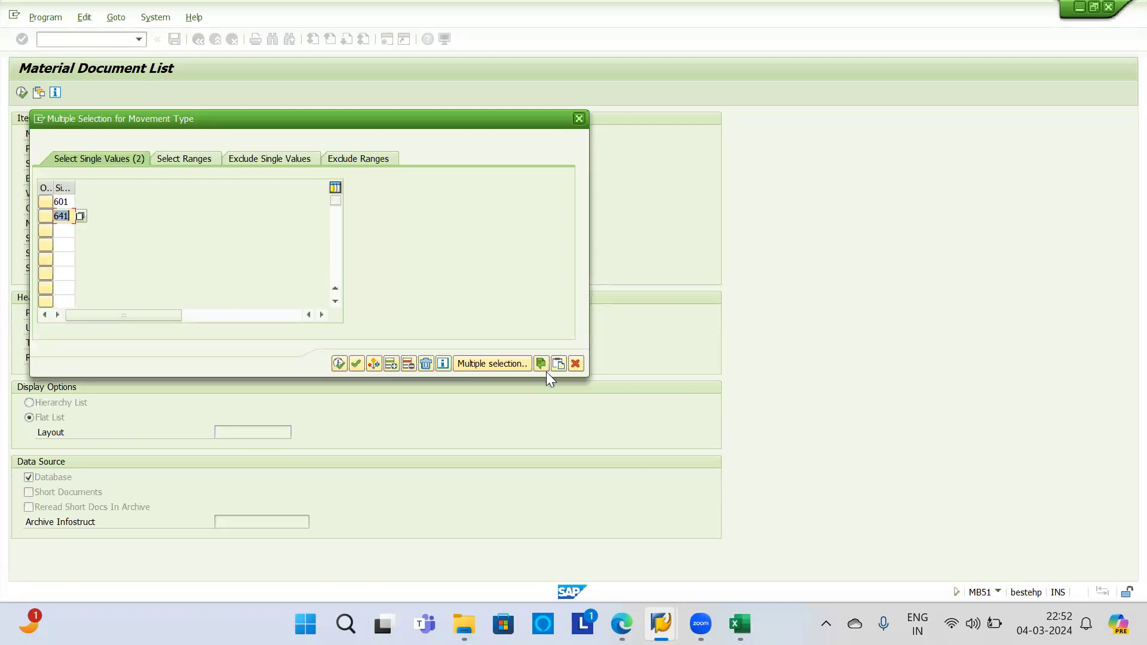
left_click(339, 362)
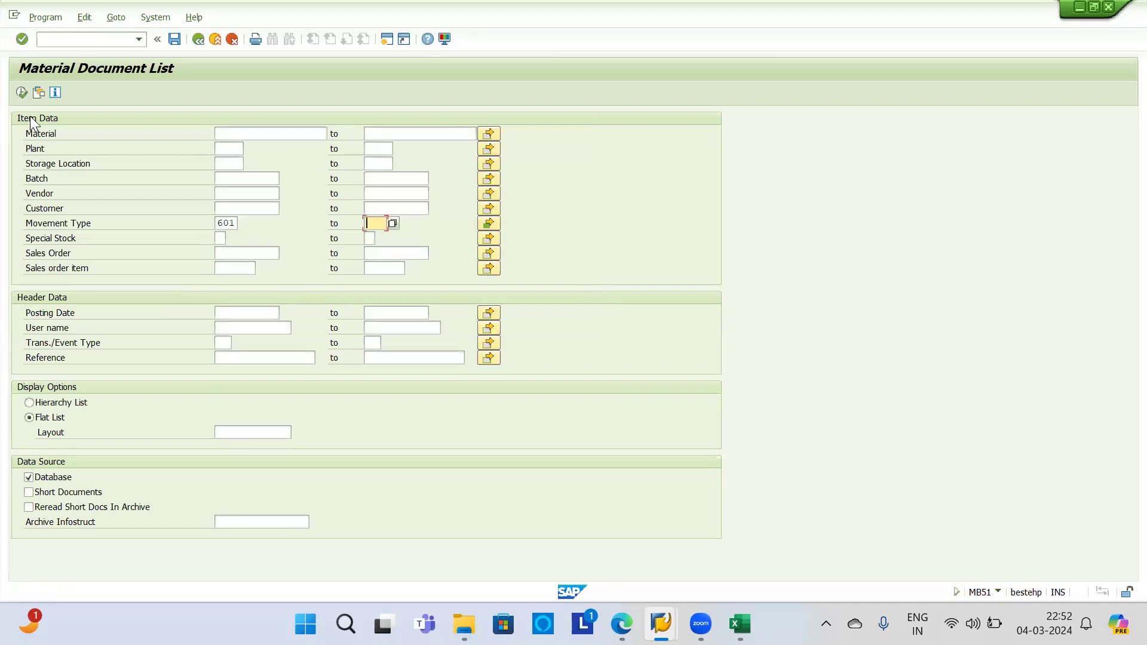
Step: Restrict the posting date to 27.02.2024 through 04.03.2024 and run the material document list
left_click(242, 311)
left_click(286, 313)
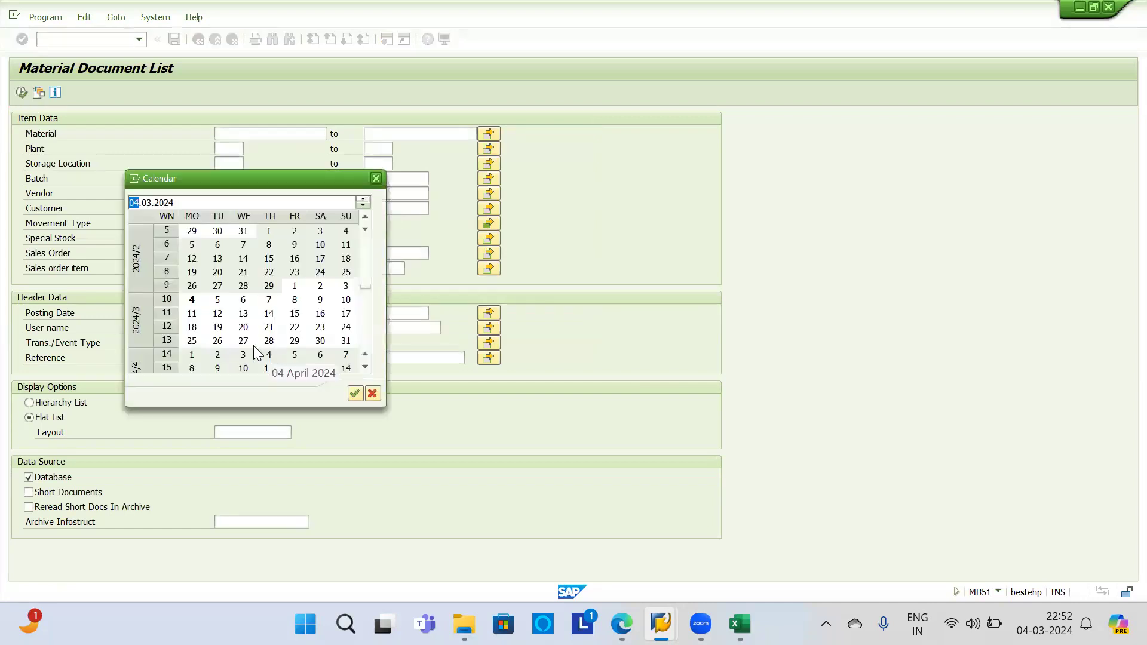
double_click(218, 287)
left_click(425, 312)
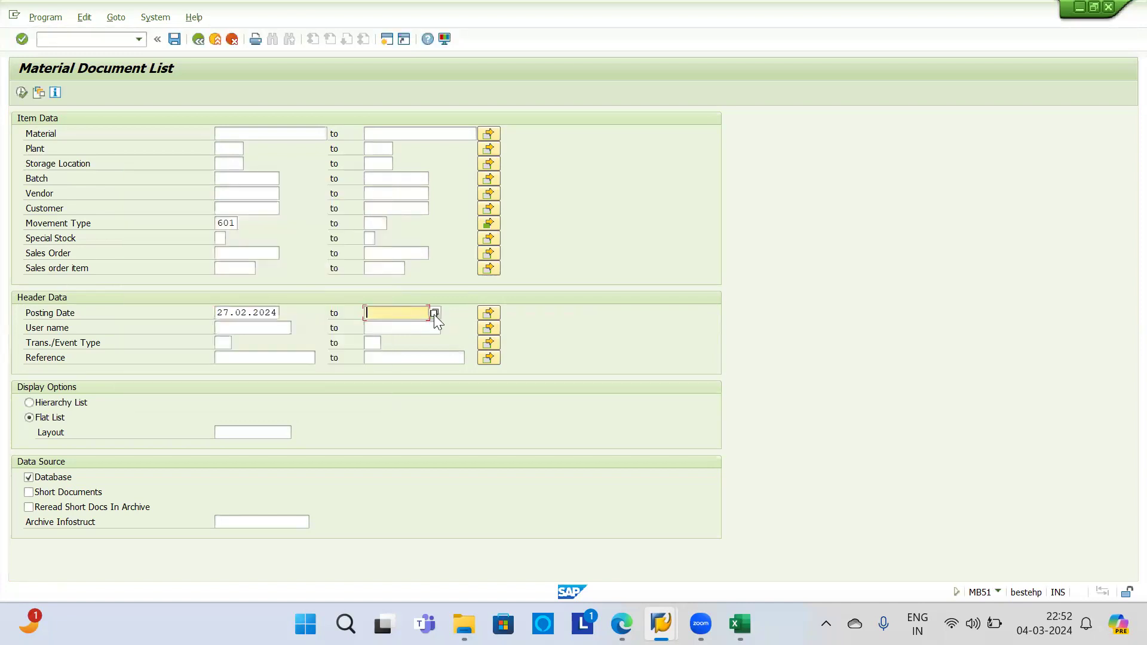
left_click(434, 313)
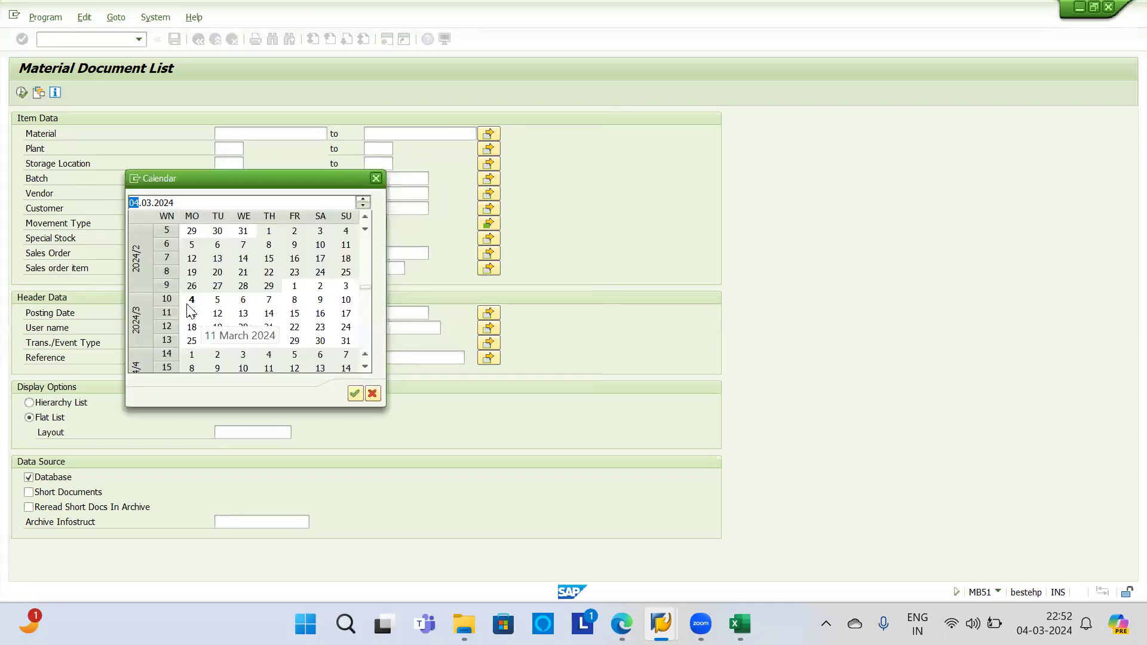
double_click(192, 299)
left_click(21, 92)
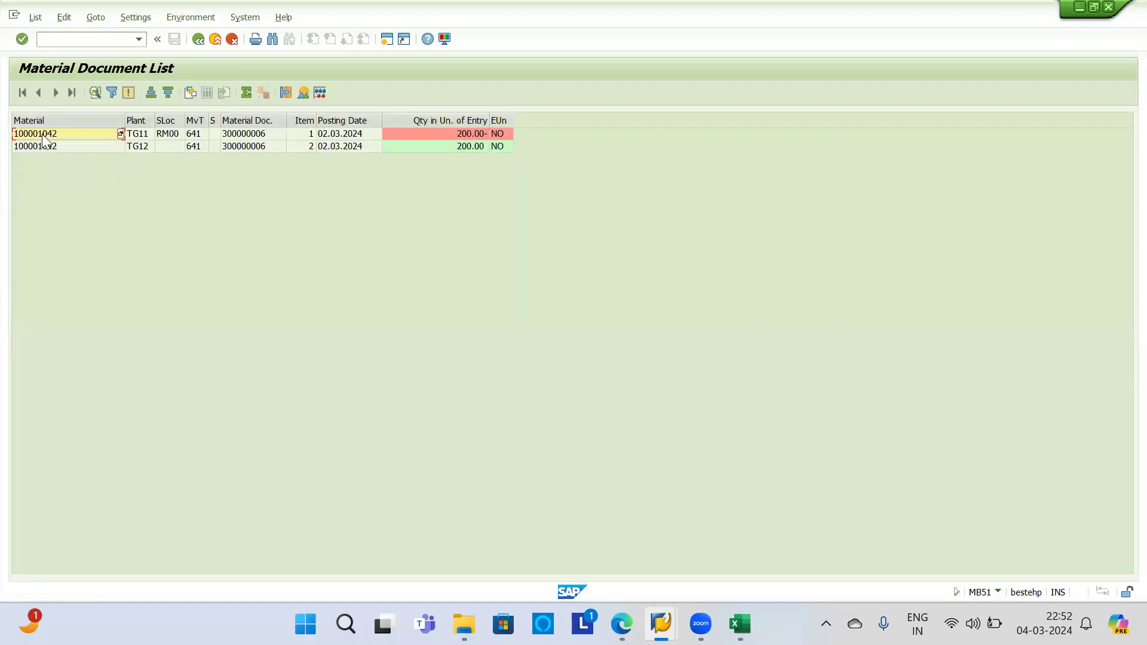
Step: Open the material document of the plant TG11 line and examine its document information and movement type
double_click(43, 134)
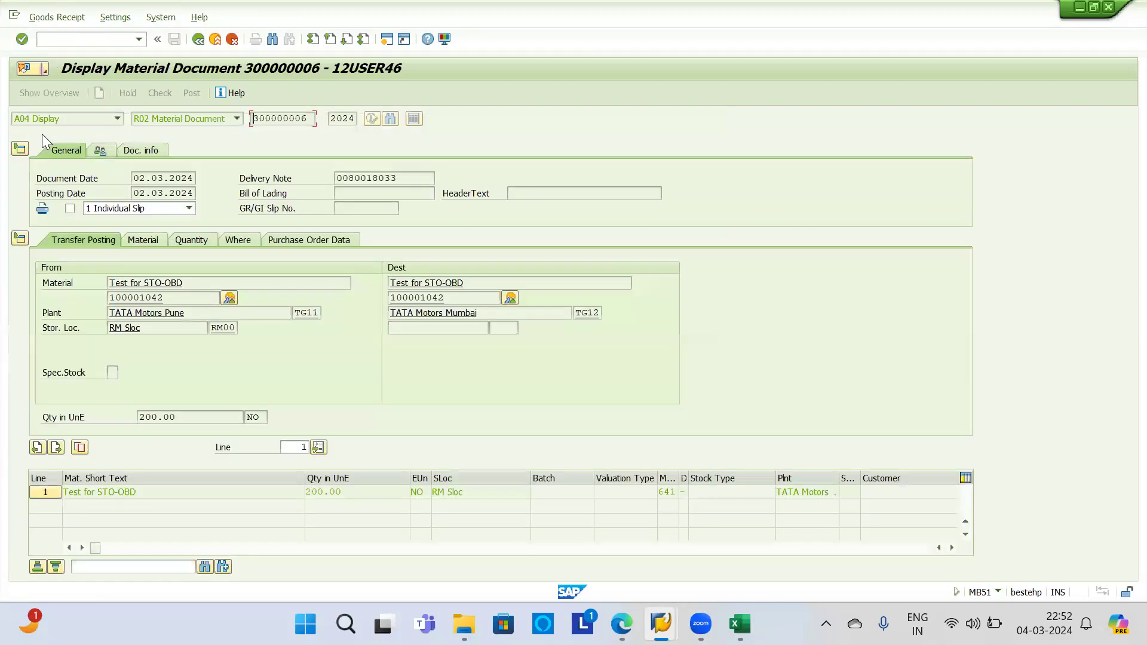
left_click(144, 150)
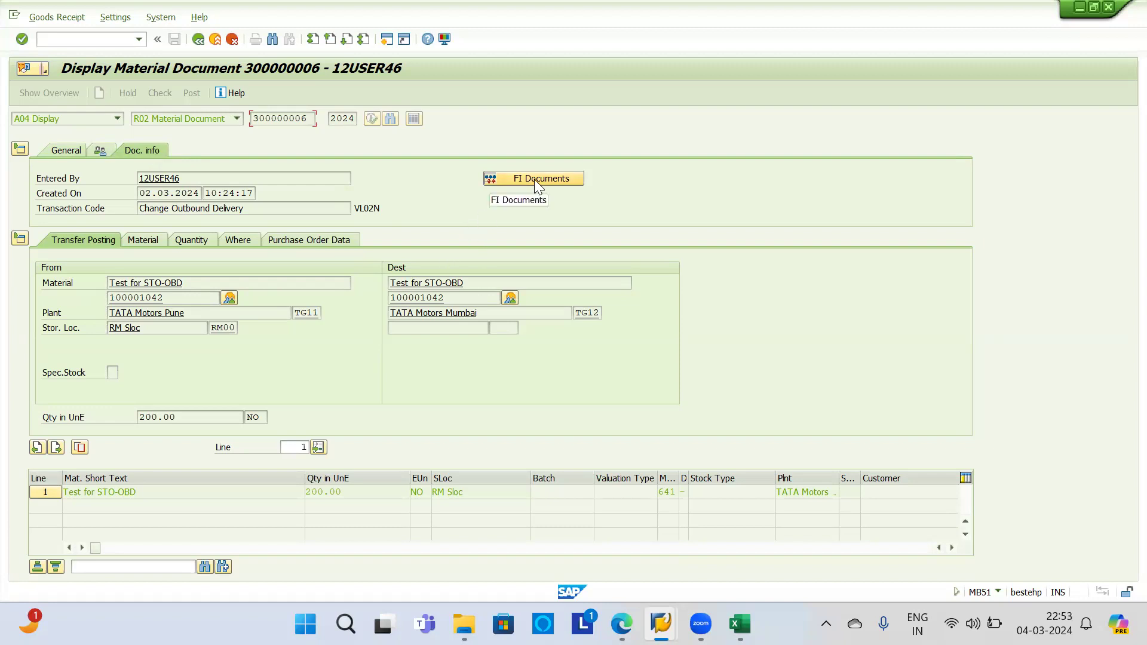
left_click(188, 244)
left_click(229, 244)
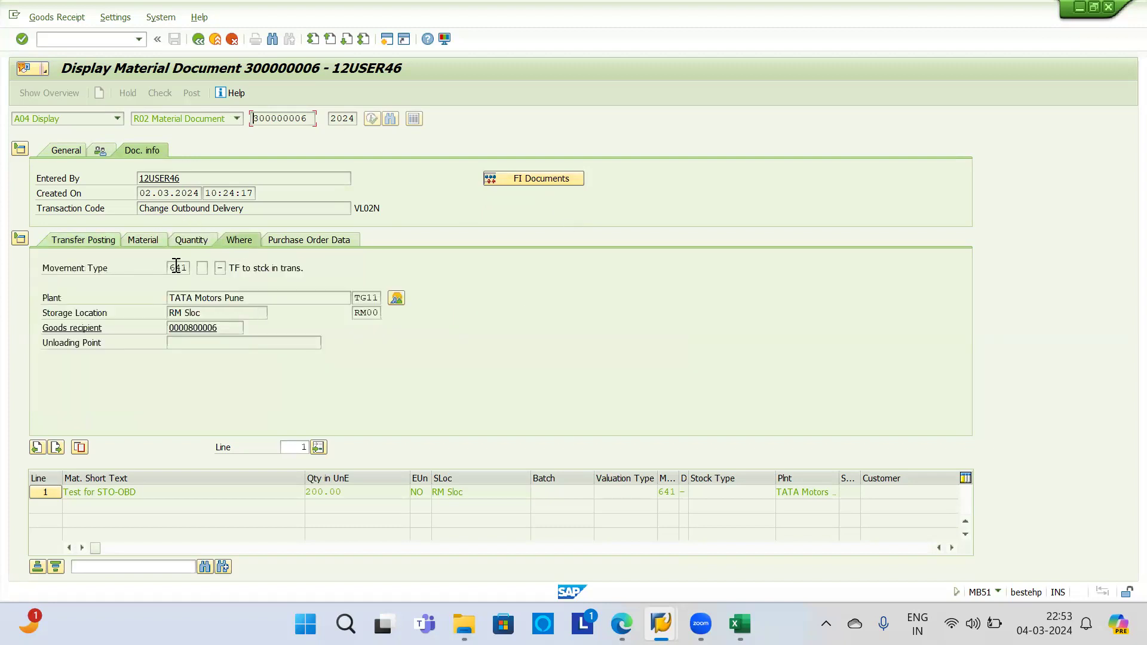
left_click_drag(176, 267, 213, 266)
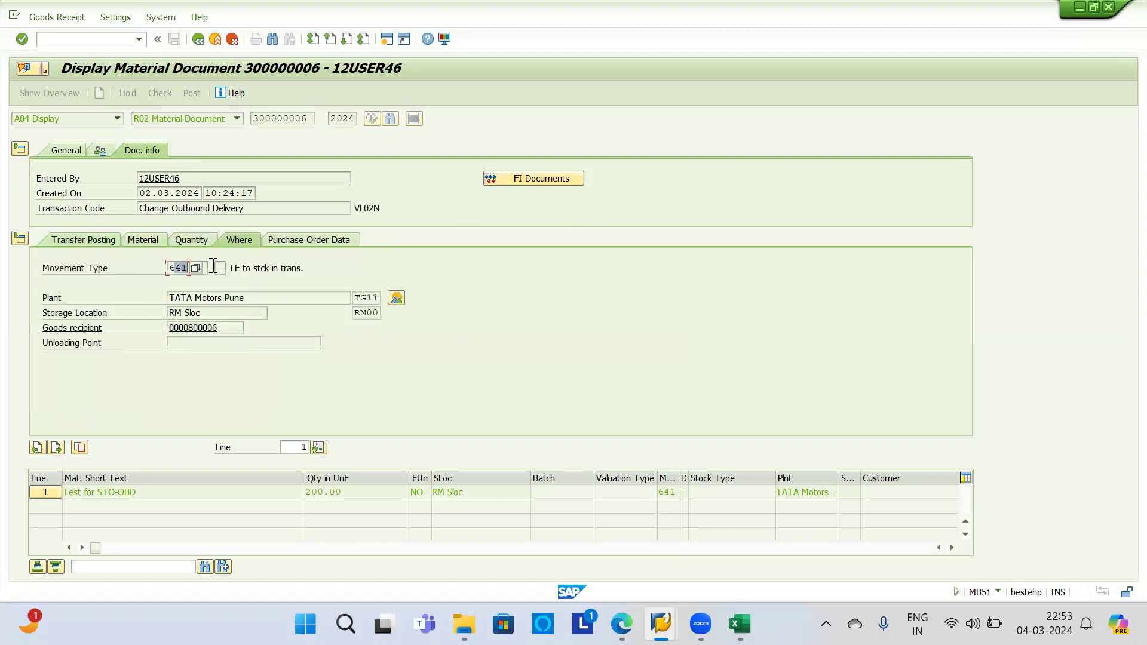
Step: Display the related accounting document, widen its account column, compare it with the new material's valuation class field, and return to the accounting document list
left_click(513, 181)
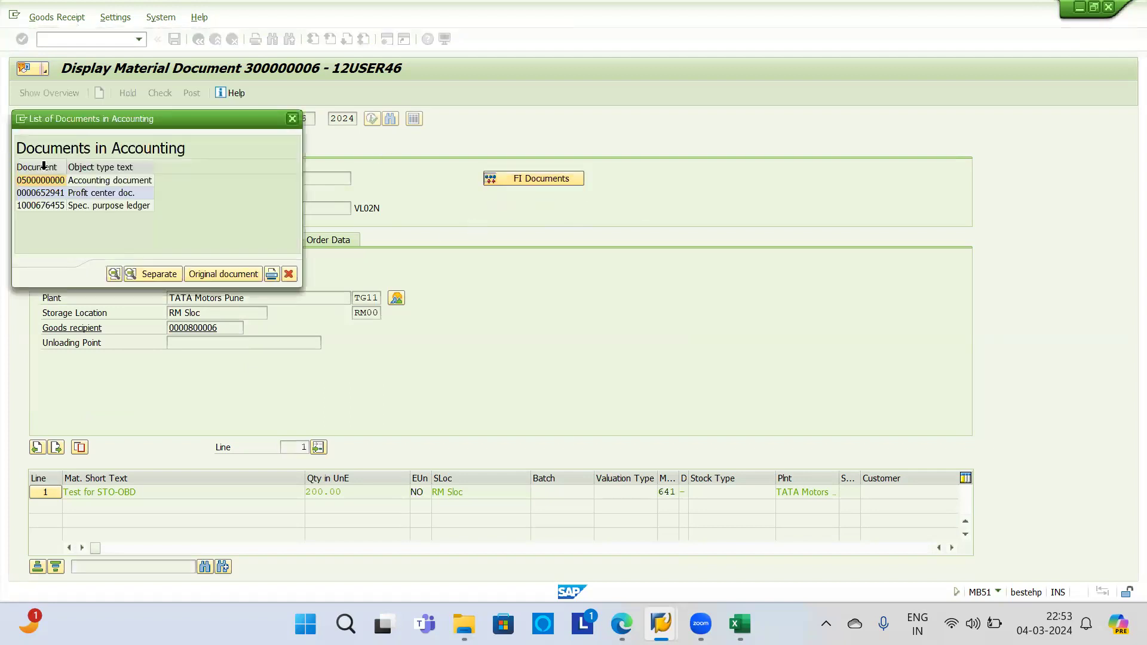
double_click(89, 181)
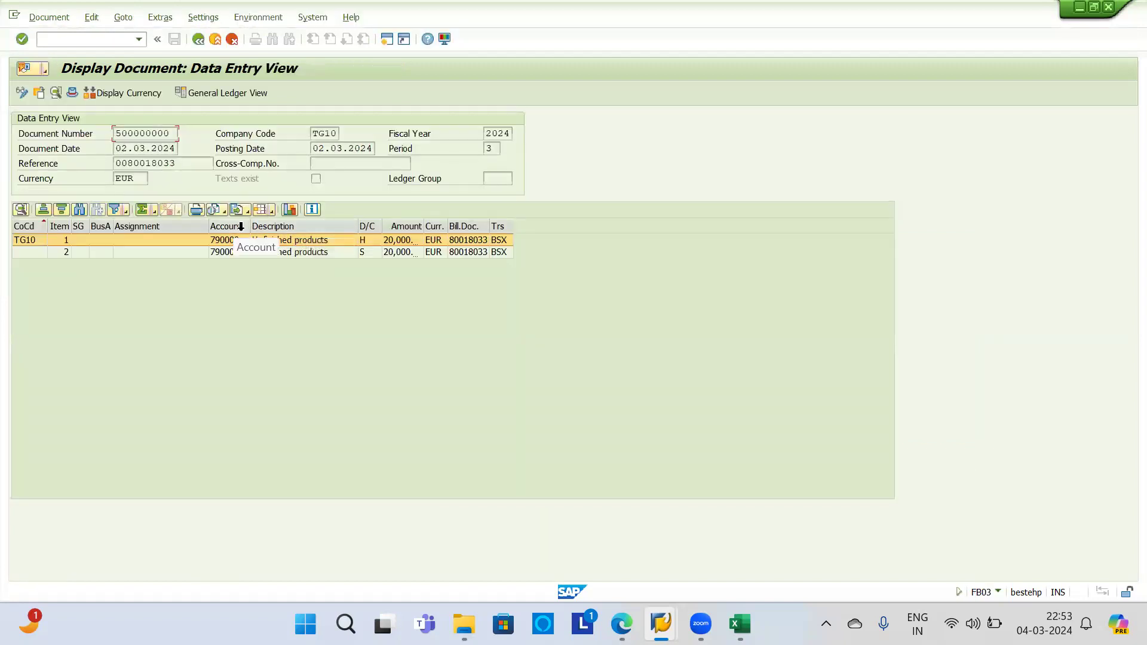
left_click_drag(245, 225, 514, 226)
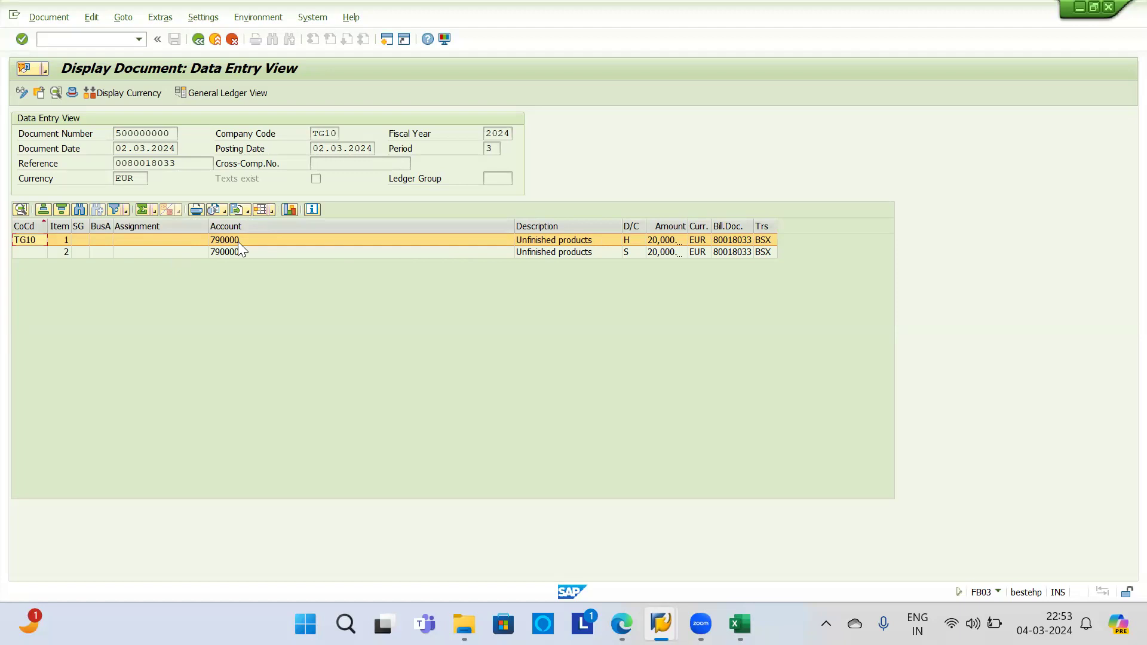
key("alt+Tab")
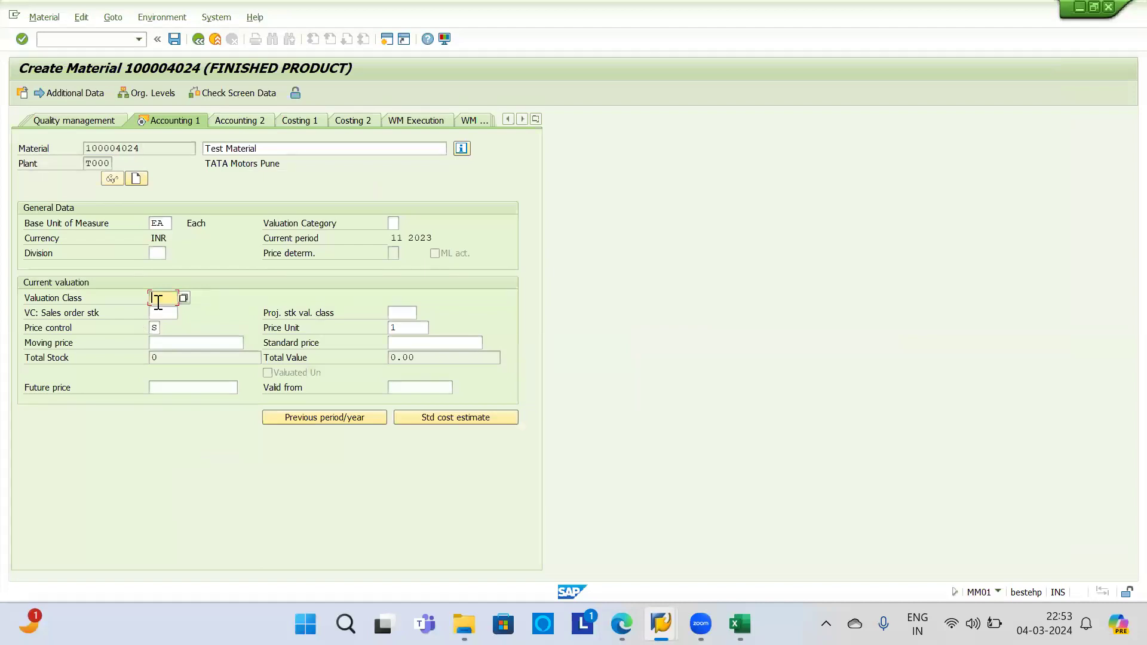
key("alt+Tab")
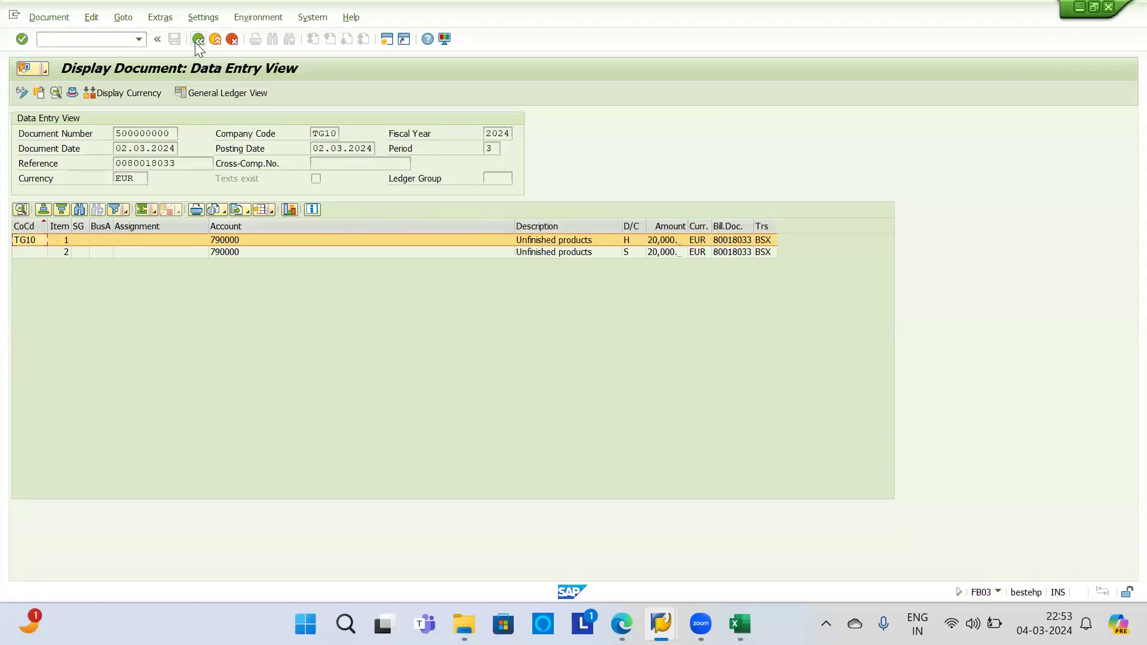
left_click(197, 40)
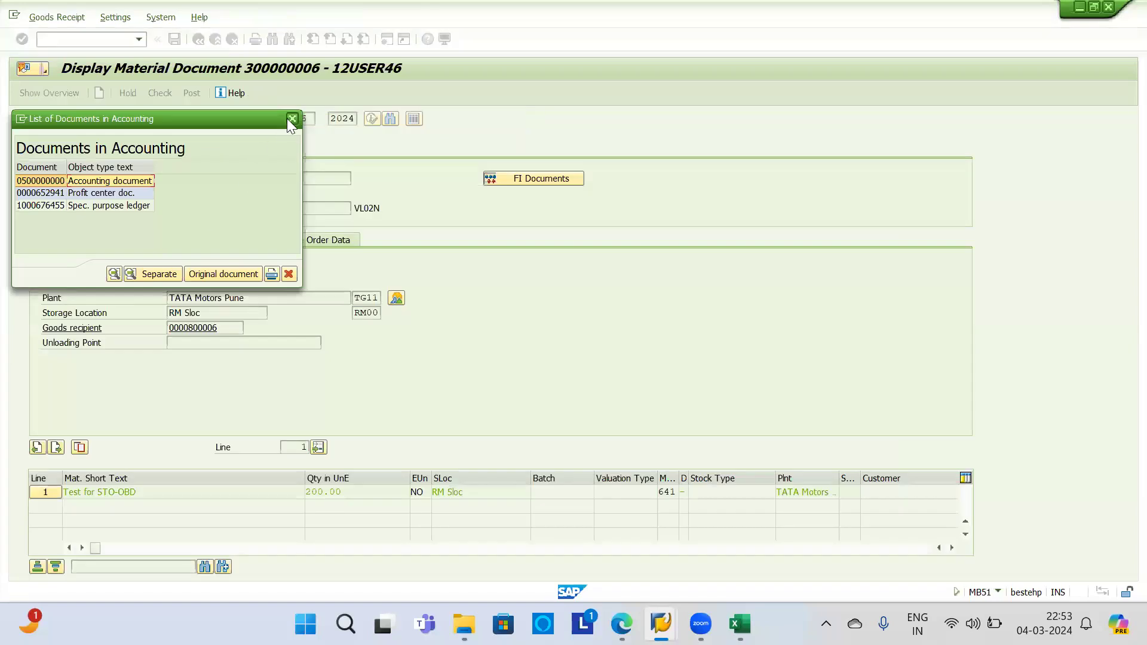
Step: Close the accounting document list, collapse the material document's detail data, and return to the new material's valuation class field
left_click(292, 119)
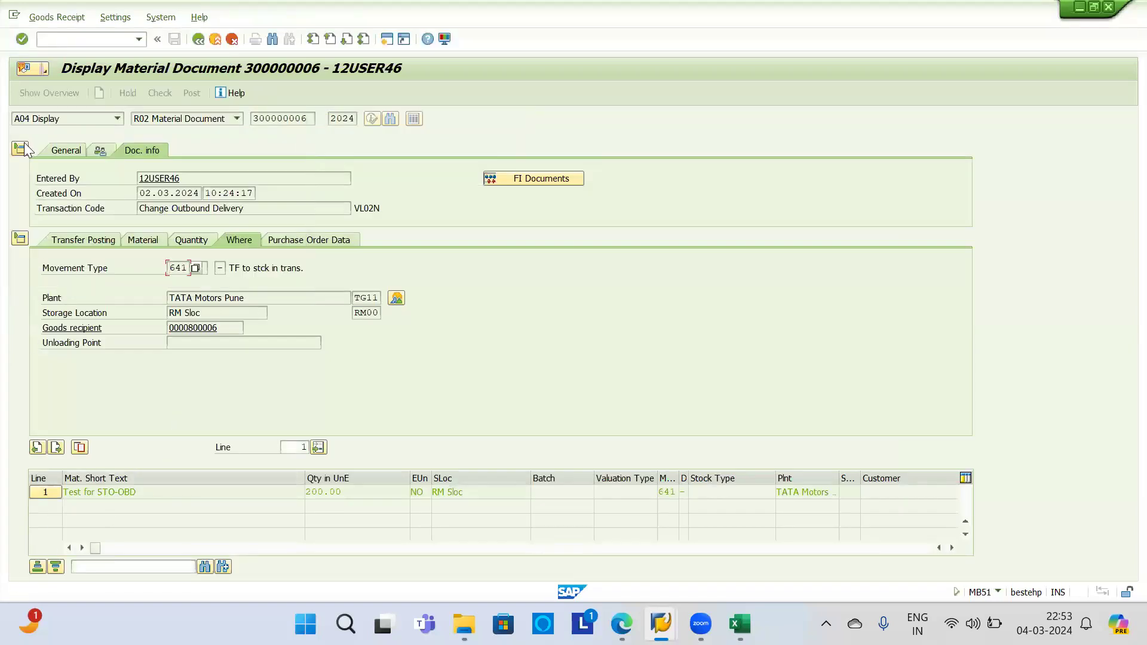
left_click(19, 238)
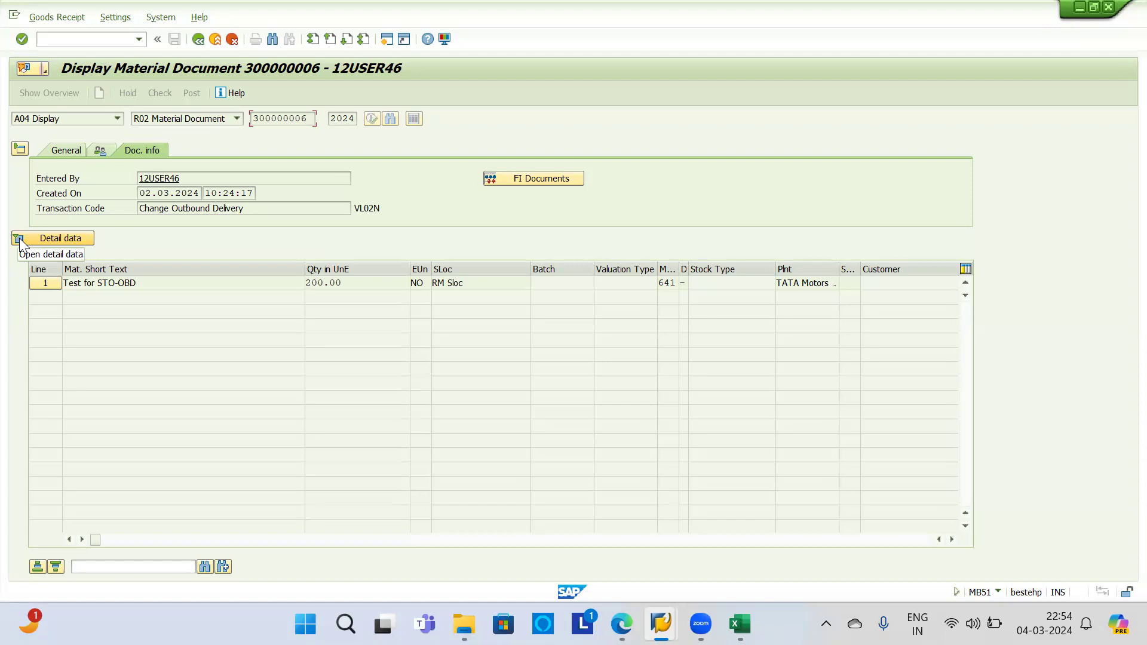
key("alt+Tab")
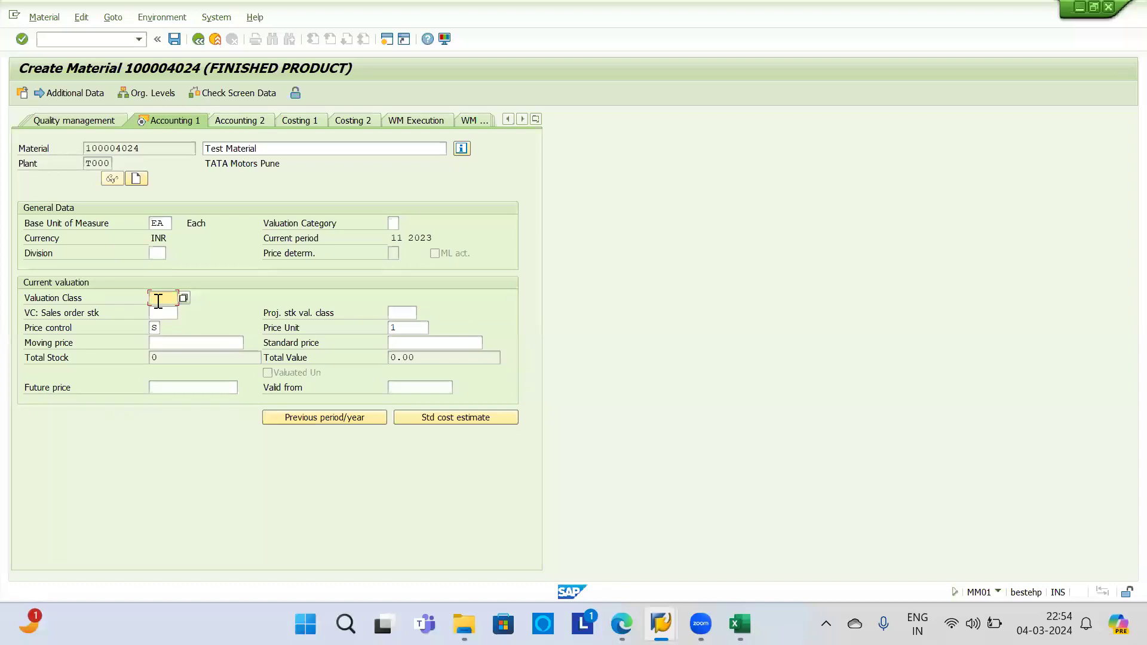
left_click_drag(161, 149, 41, 130)
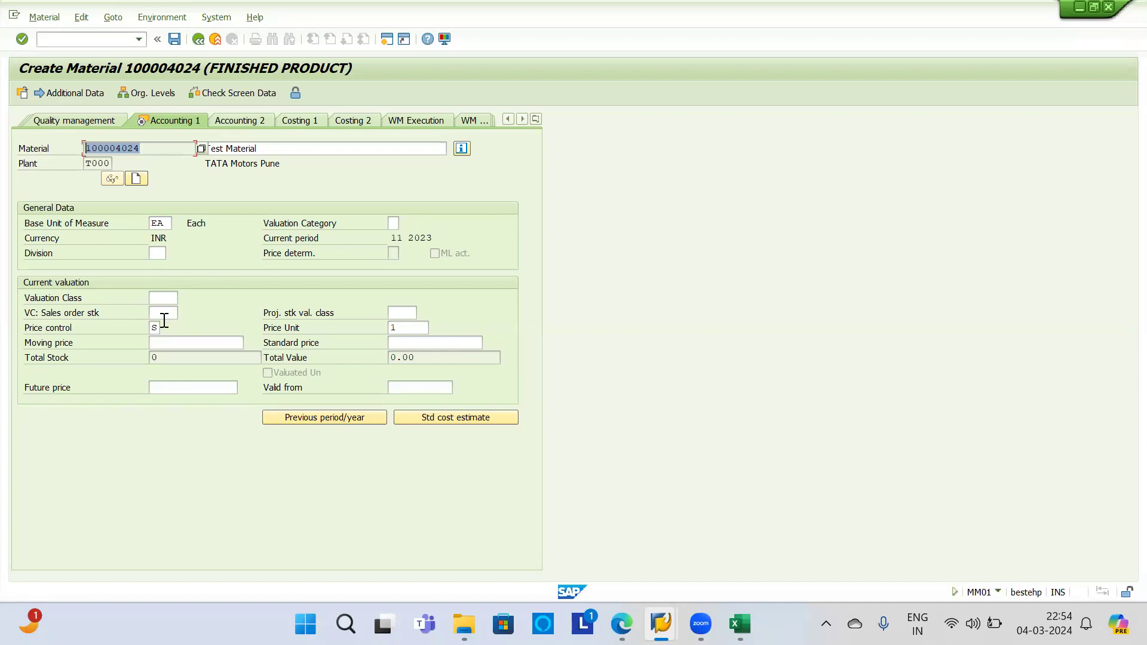
left_click(157, 301)
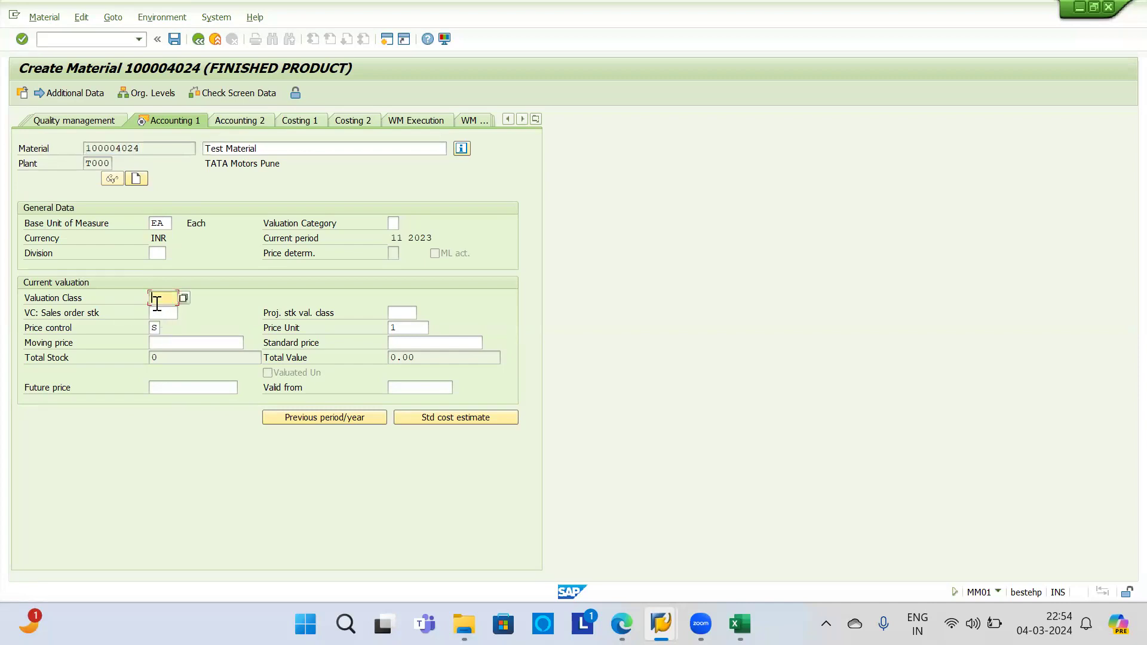
Step: Run OBYC in a new session, display the BSX inventory posting accounts for chart of accounts INT, and examine the first valuation class 3000 row
left_click(390, 36)
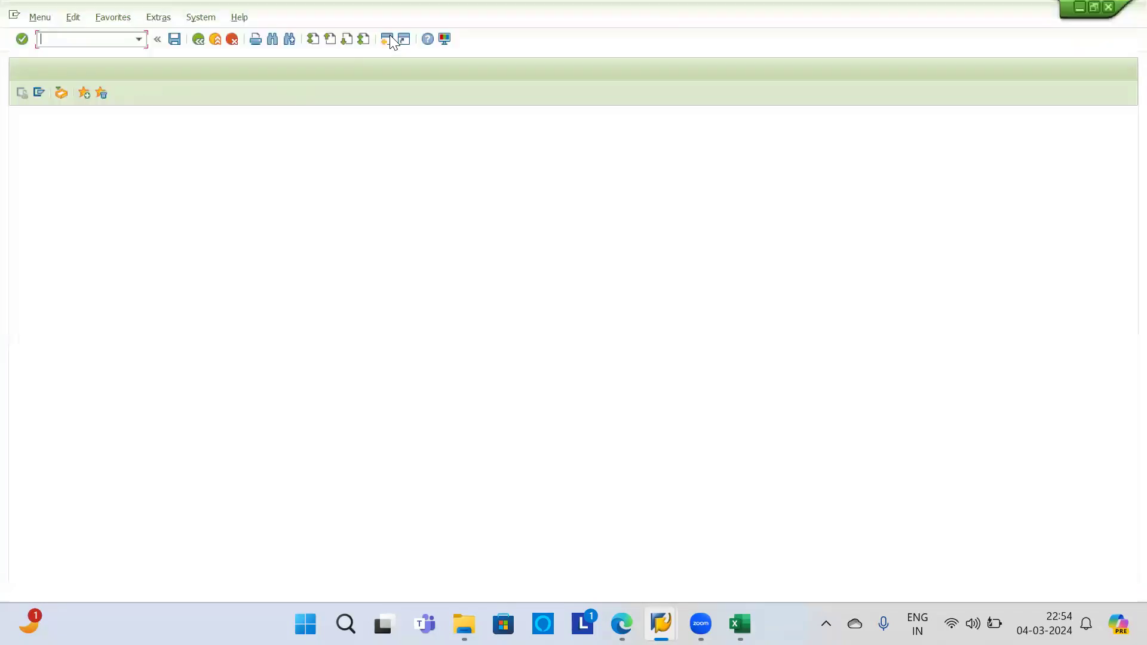
type("obyc")
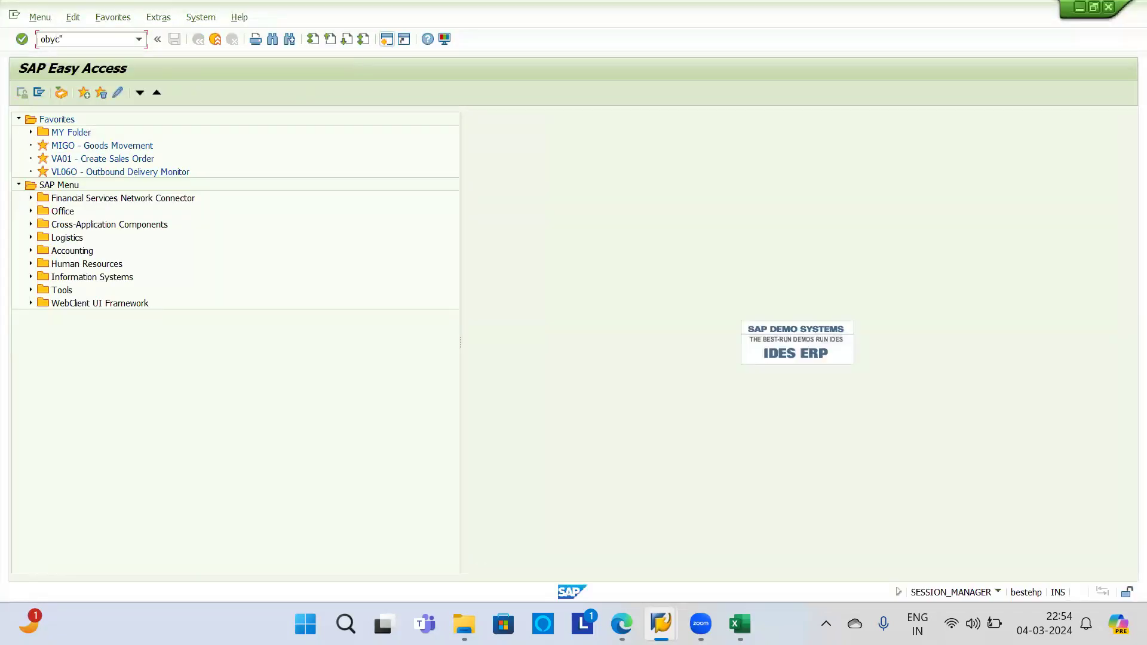
key("Return")
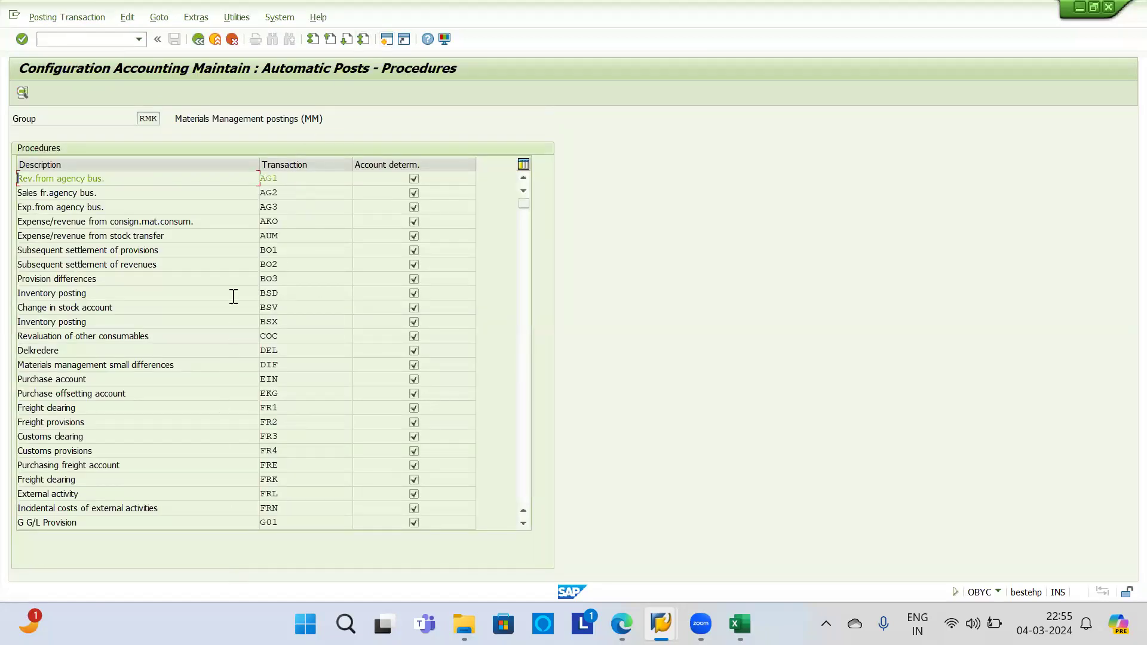
double_click(179, 296)
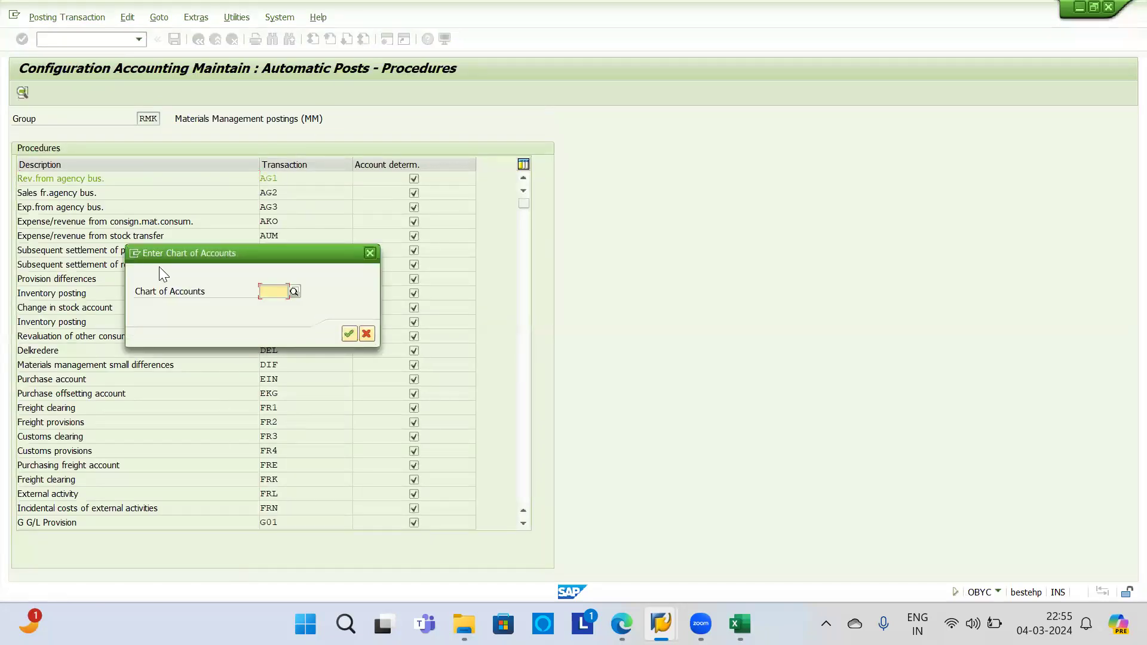
left_click(270, 319)
left_click(350, 333)
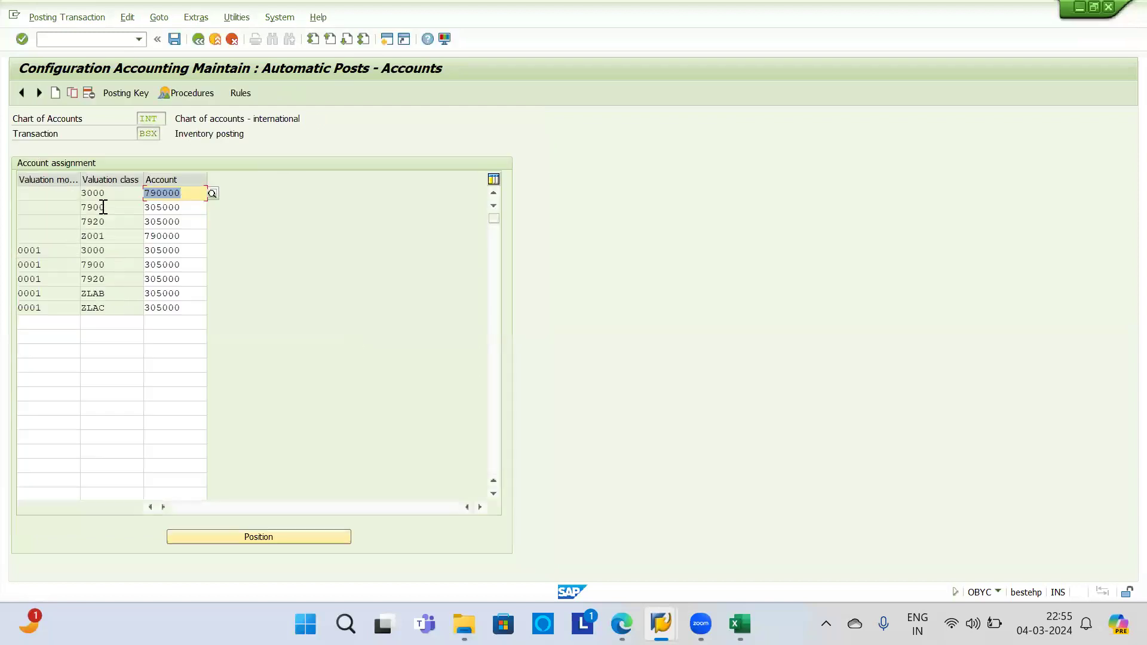
left_click_drag(116, 193, 79, 191)
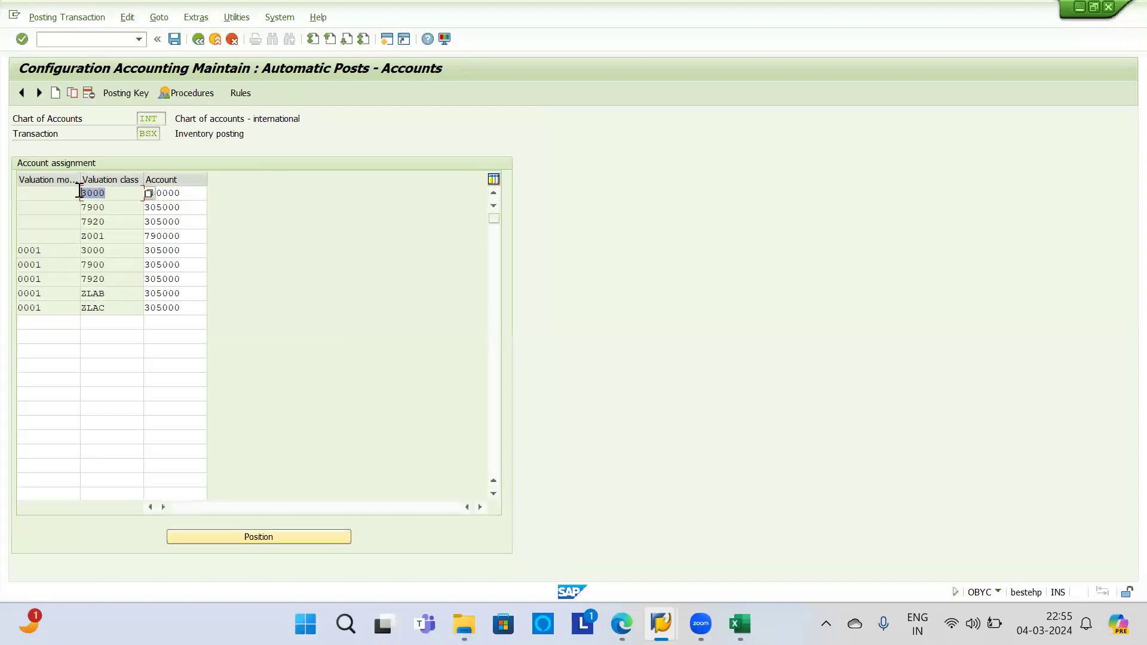
key("Tab")
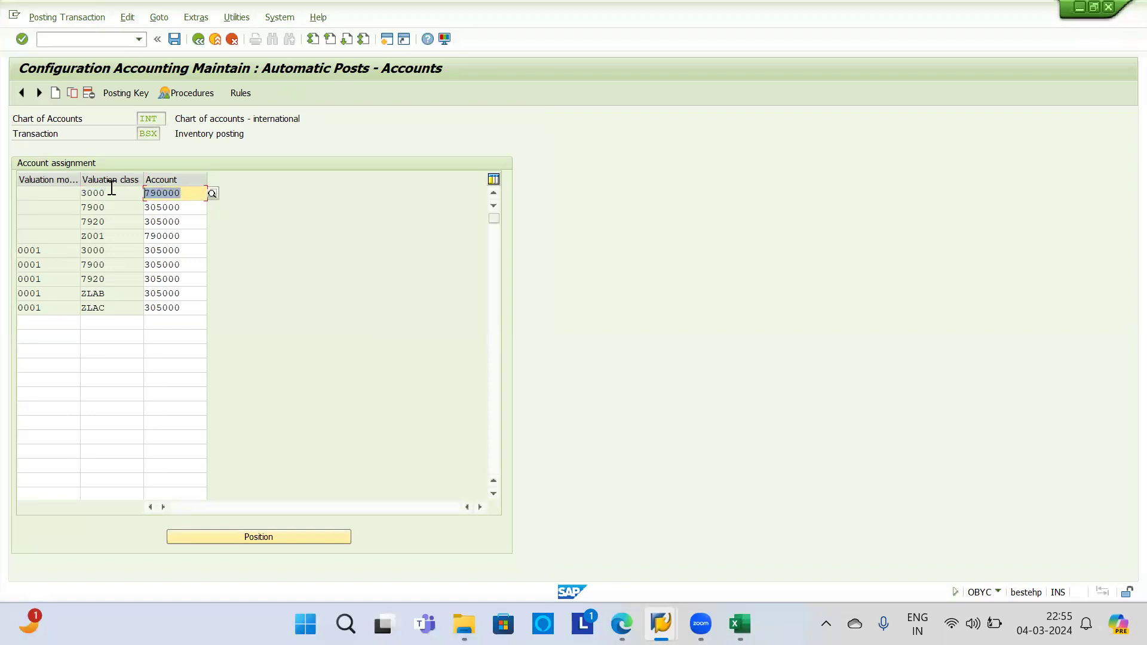
Step: Display the material master of the material document's line and check the valuation class in its Accounting 1 view
key("alt+Tab")
key("Tab")
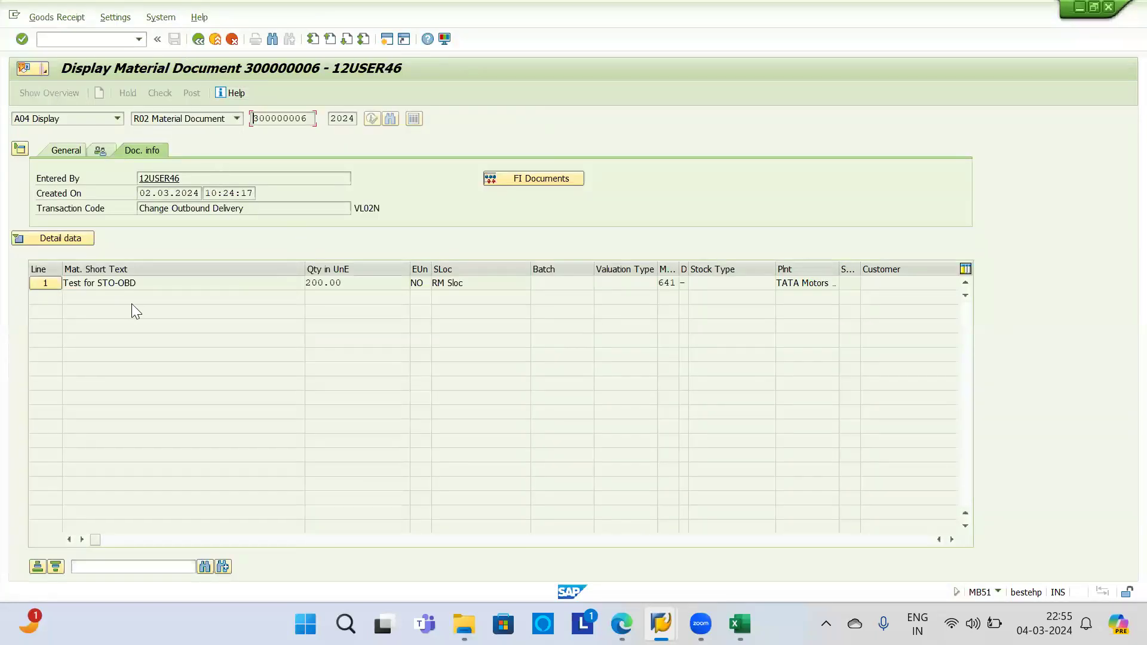
double_click(132, 281)
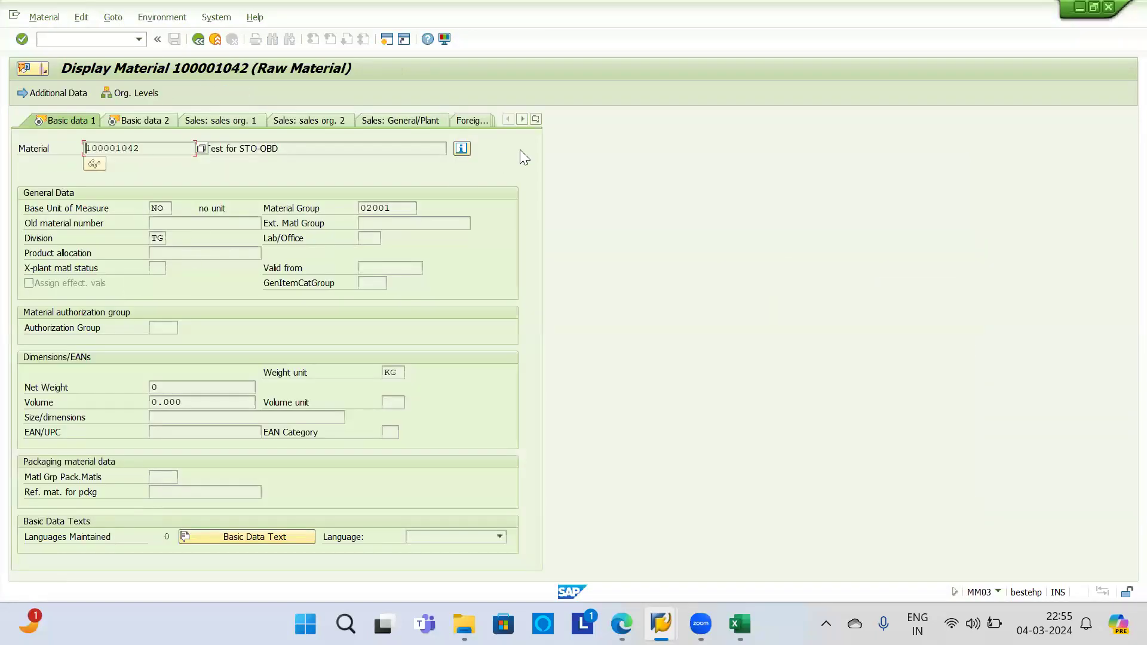
left_click(535, 119)
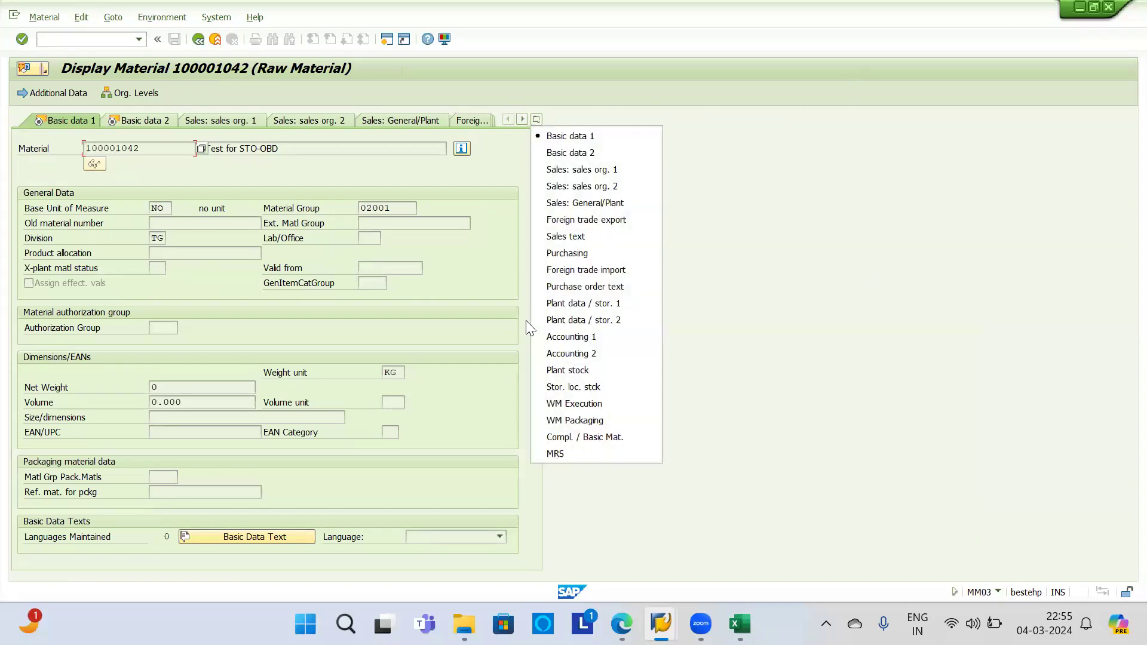
left_click(562, 336)
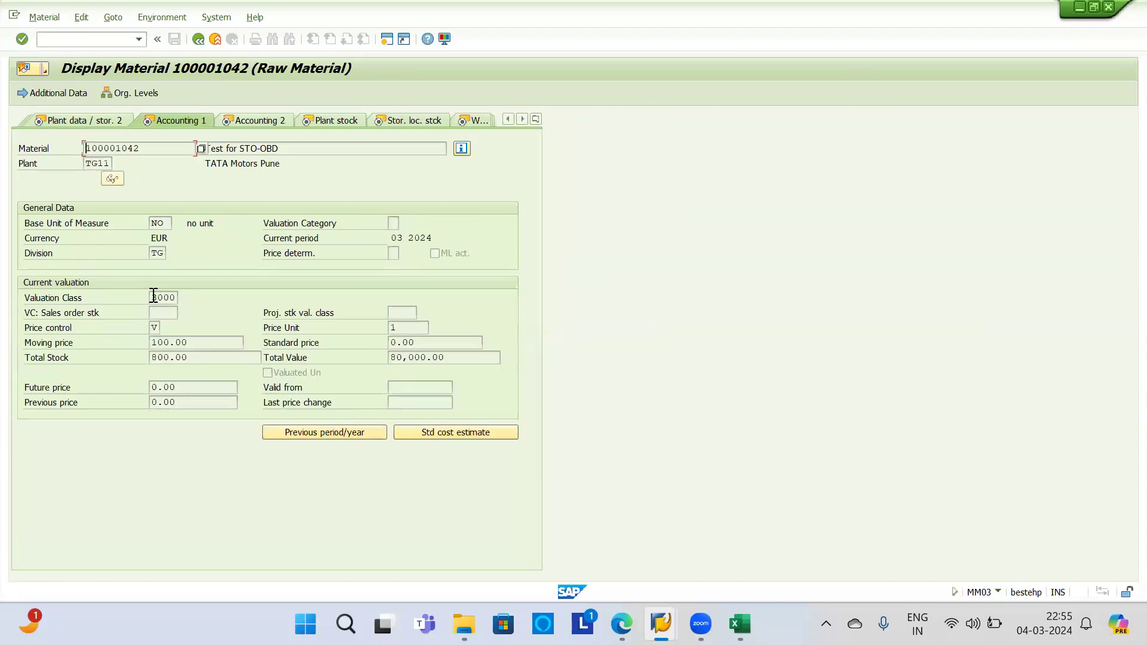
double_click(160, 297)
Step: Compare the BSX account assignments of valuation classes 7900 and 7920, and return to the list of posting procedures
key("alt+Tab")
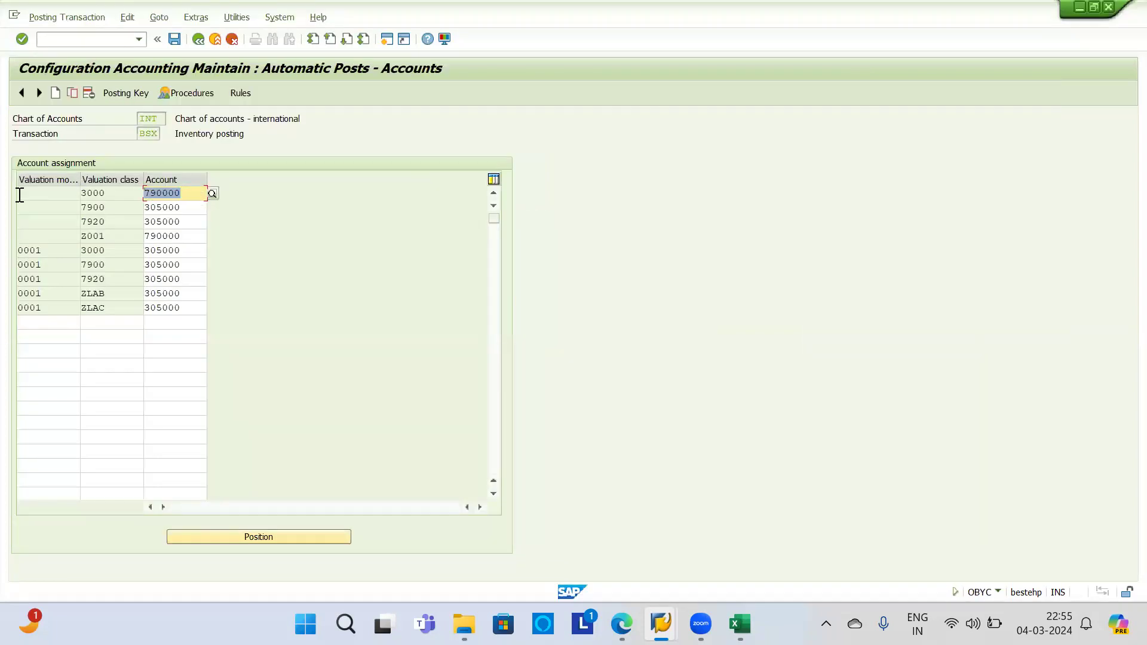
left_click(120, 207)
key("Down")
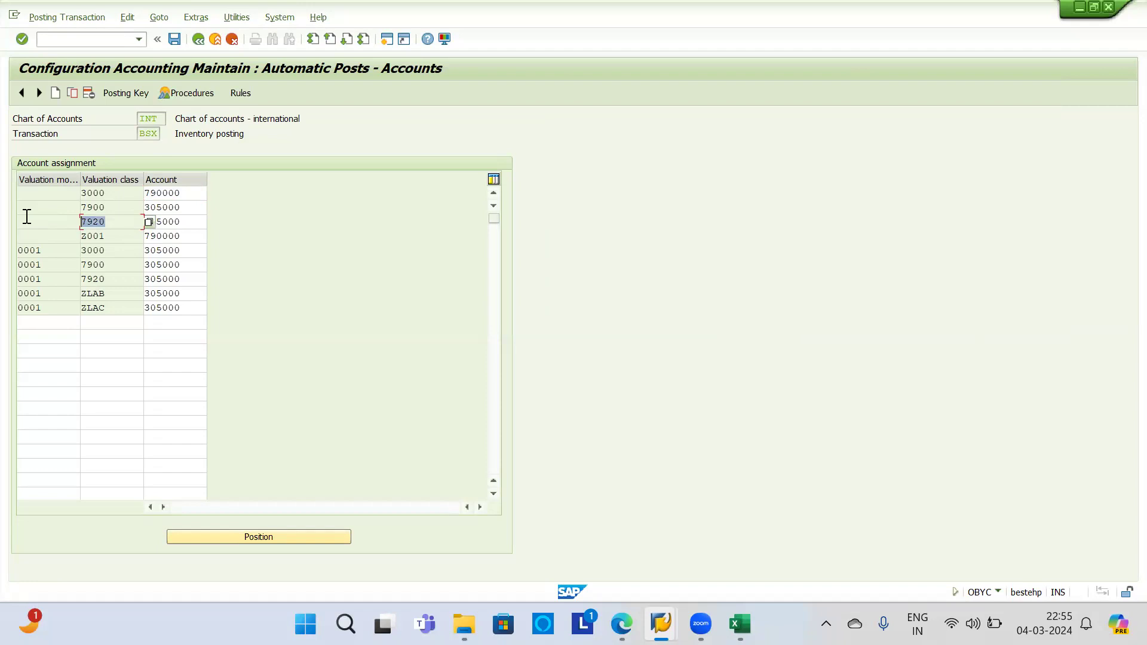
key("Tab")
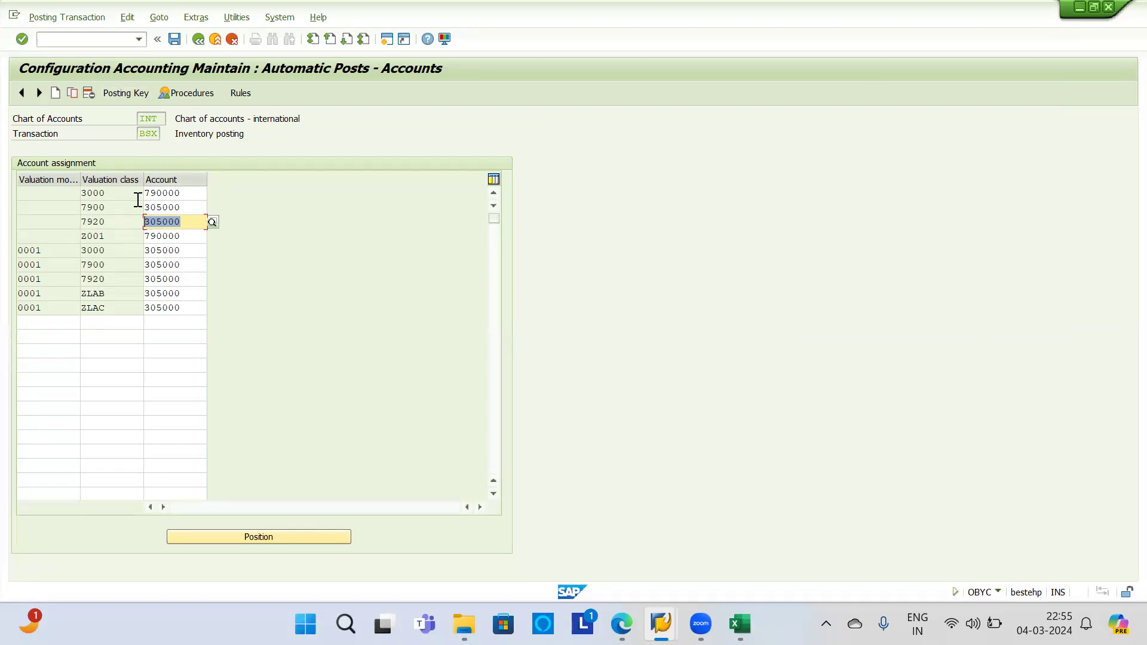
left_click(198, 40)
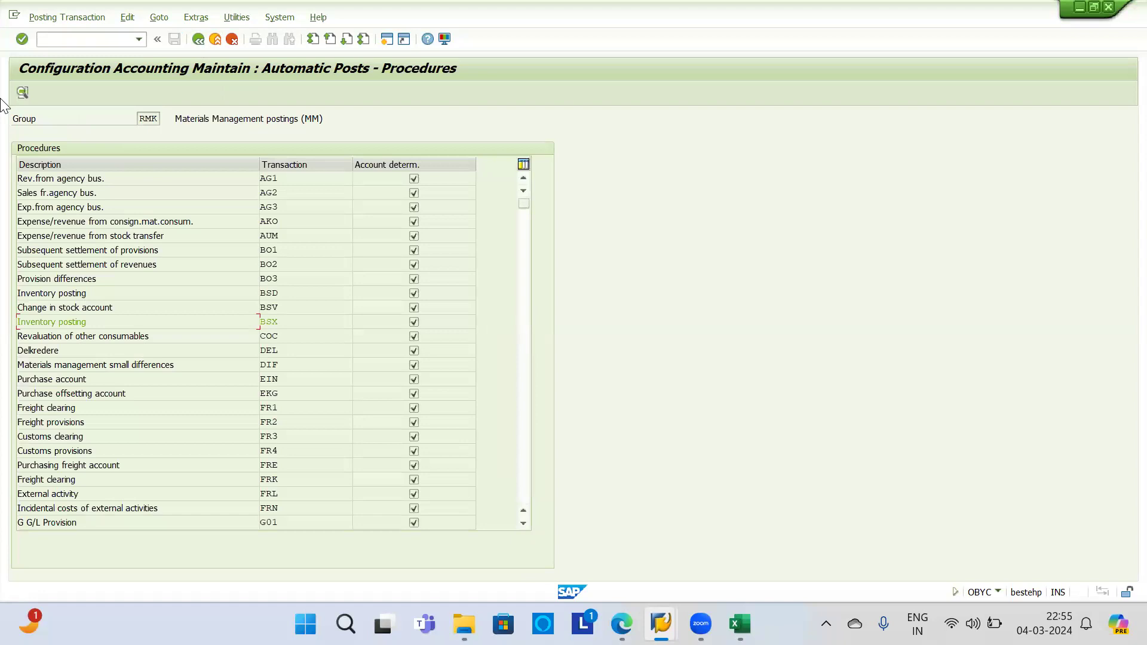
Step: Set the new material's valuation class to 7920, Finished products
key("alt+Tab")
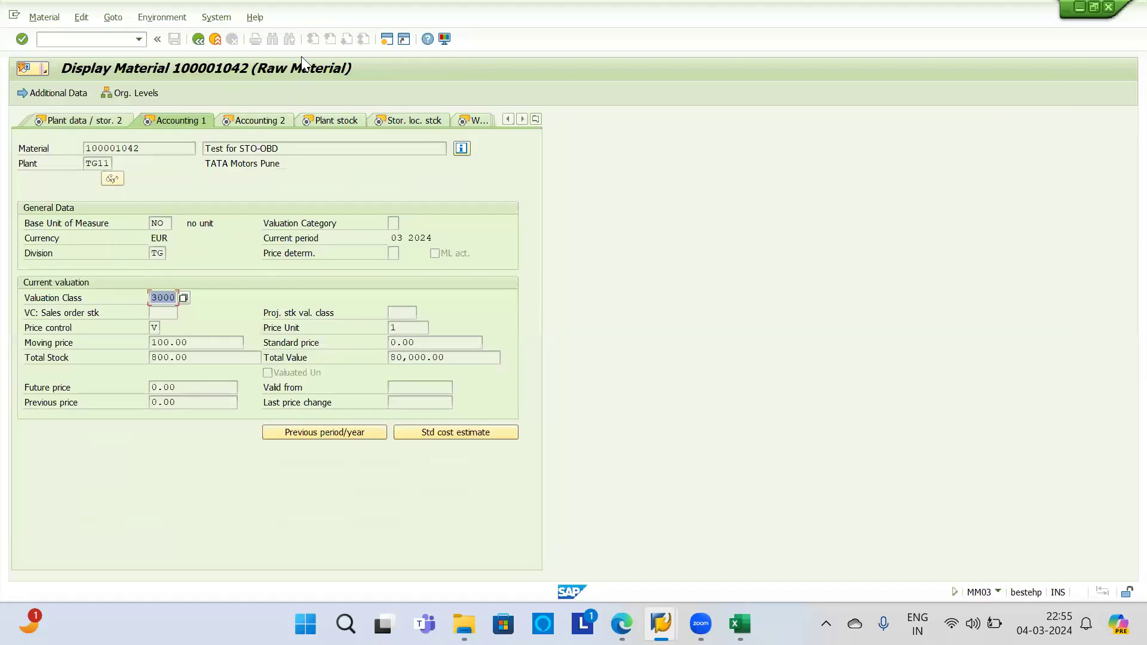
key("alt+Tab")
key("alt+Tab")
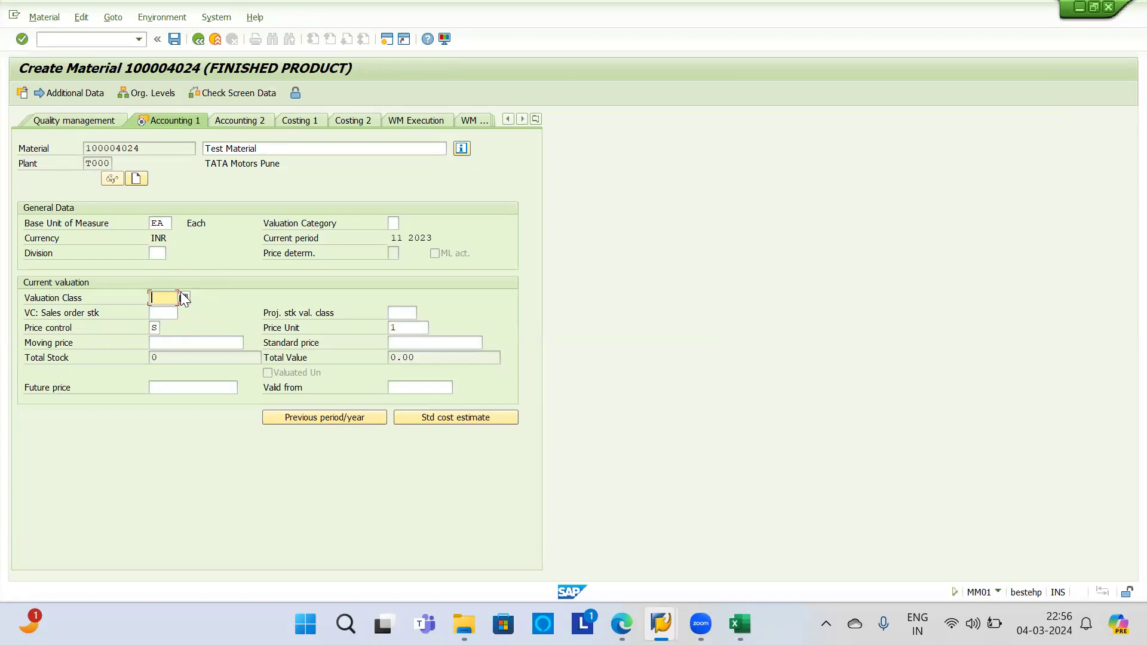
left_click(183, 297)
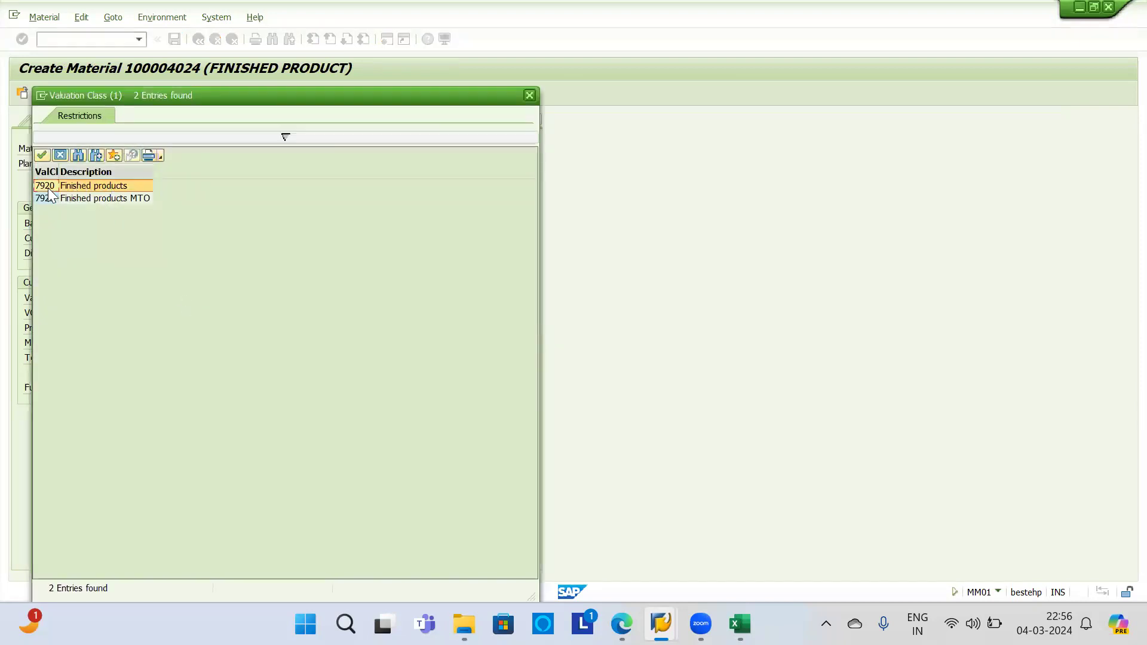
double_click(48, 188)
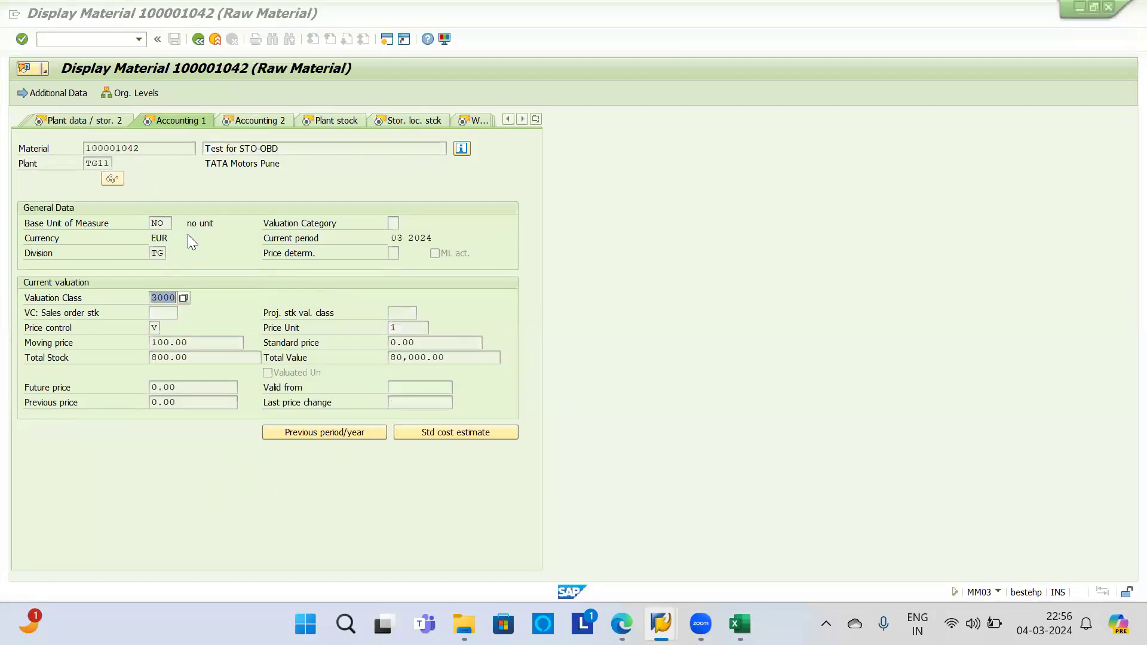
Step: Reopen the BSX inventory posting accounts and check the account assigned to valuation class 7920
key("alt+Tab")
key("Tab")
double_click(271, 321)
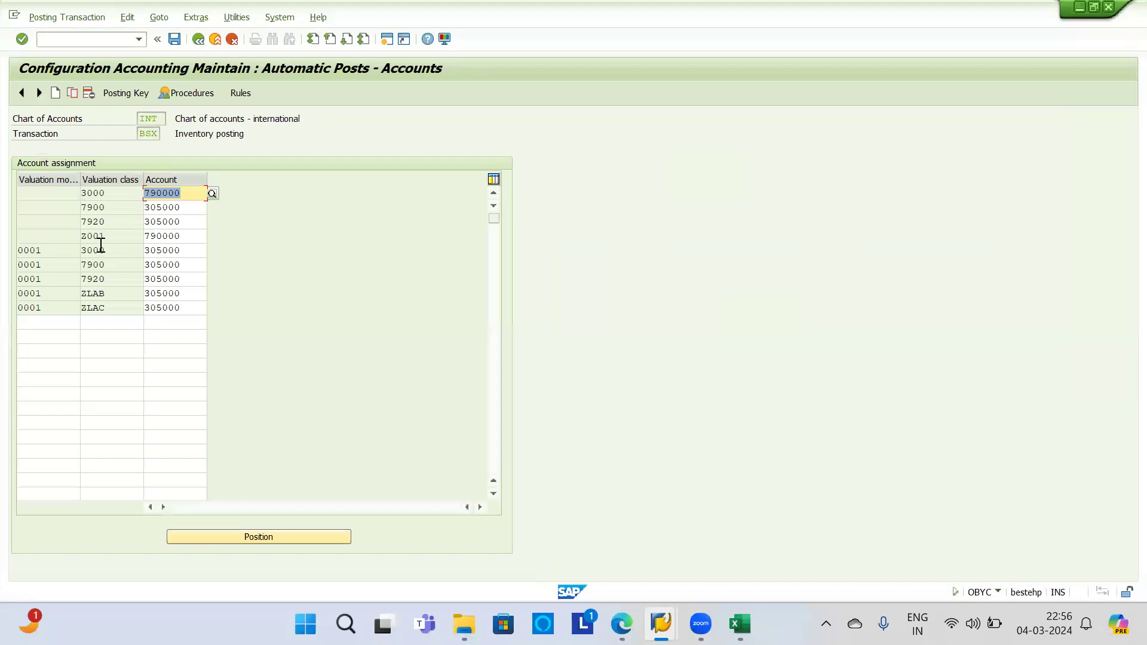
double_click(89, 222)
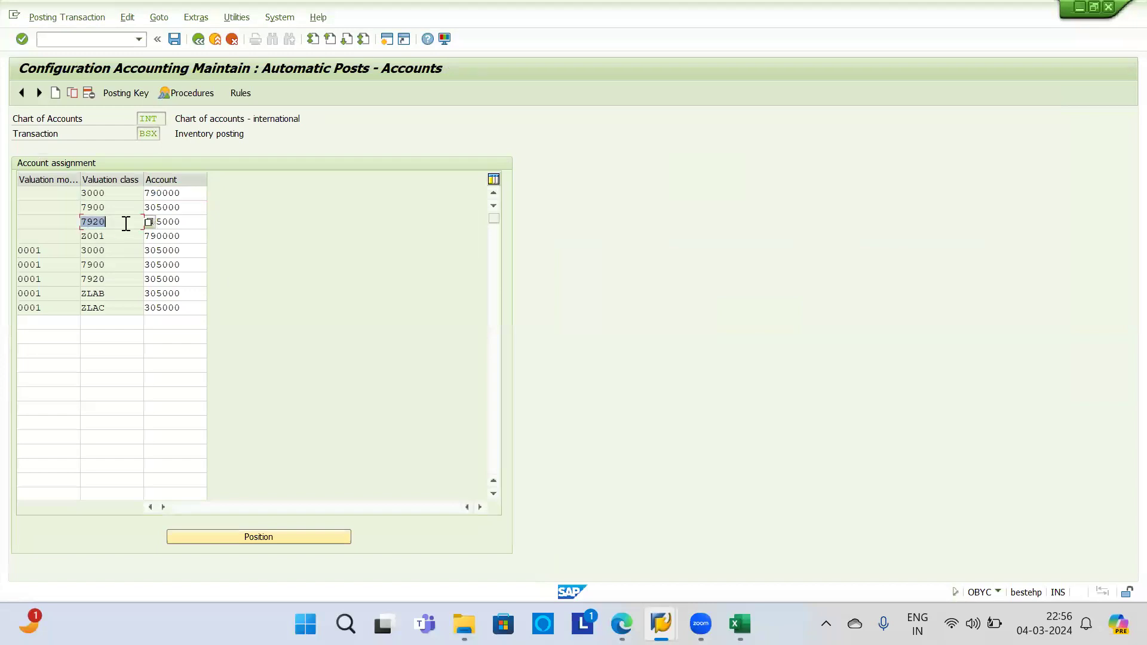
double_click(196, 220)
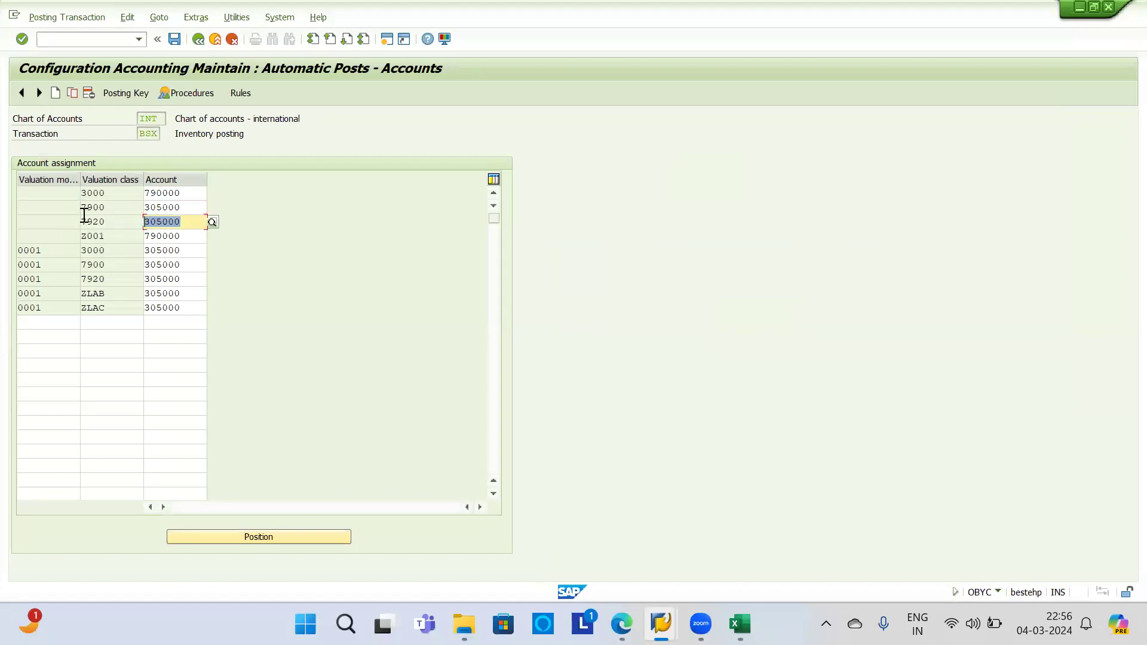
Step: Return to the new material's Accounting 1 view and examine its price control, moving price and standard price fields
key("alt+Tab")
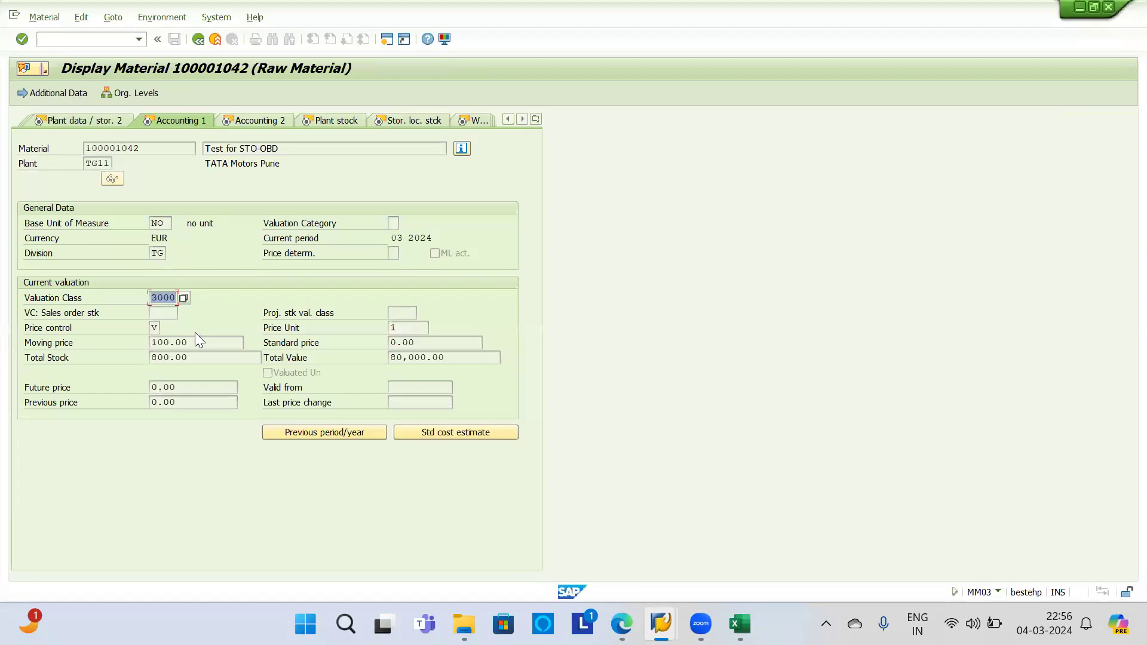
key("alt+Tab")
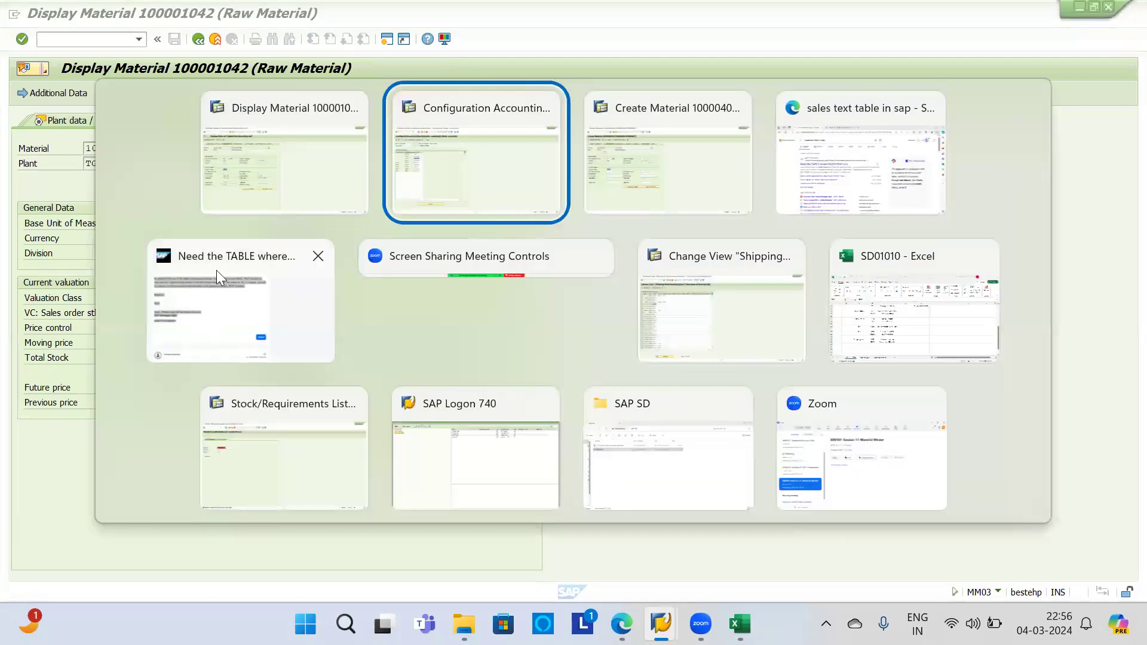
left_click(604, 151)
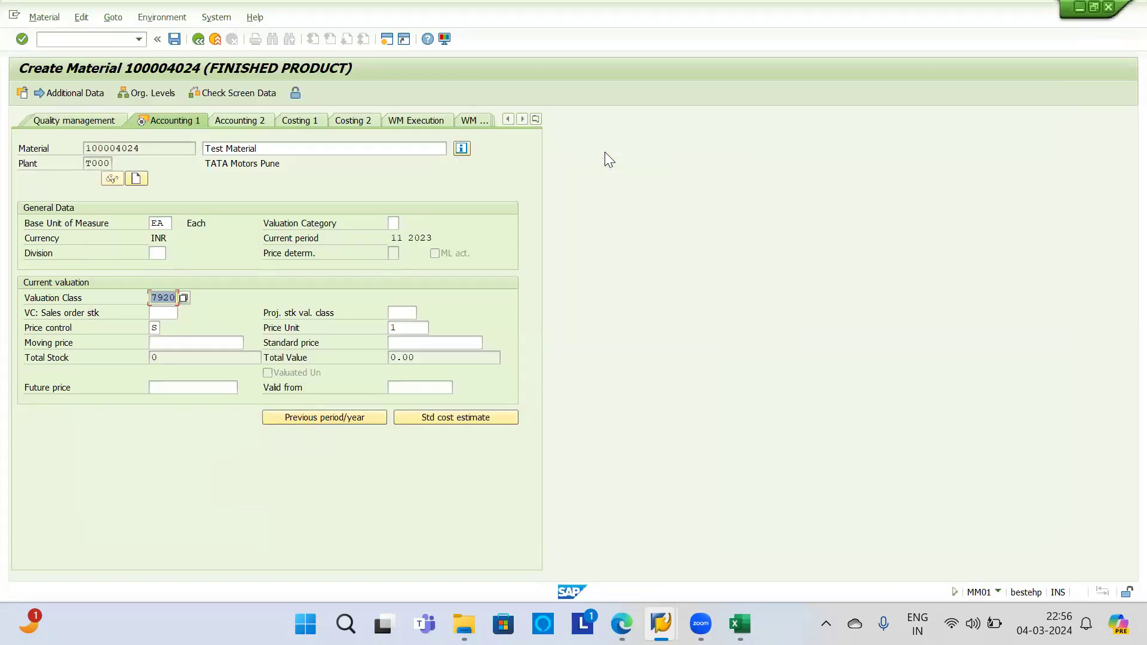
left_click(159, 313)
left_click(154, 328)
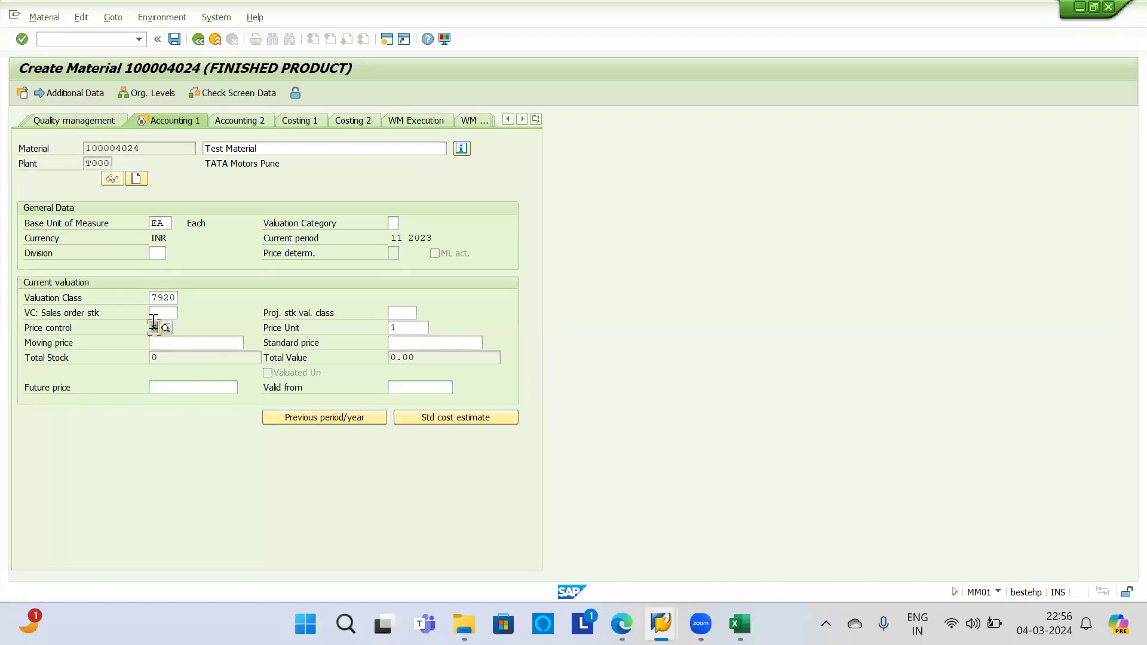
left_click(171, 343)
left_click(406, 343)
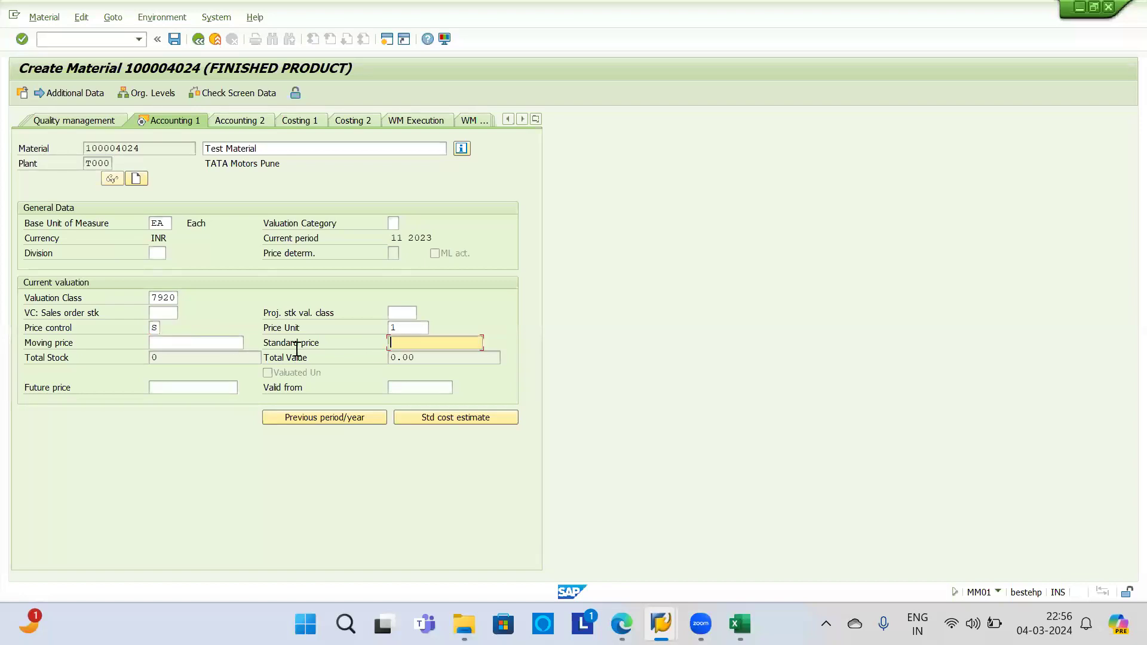
left_click(182, 343)
left_click(412, 343)
left_click(197, 342)
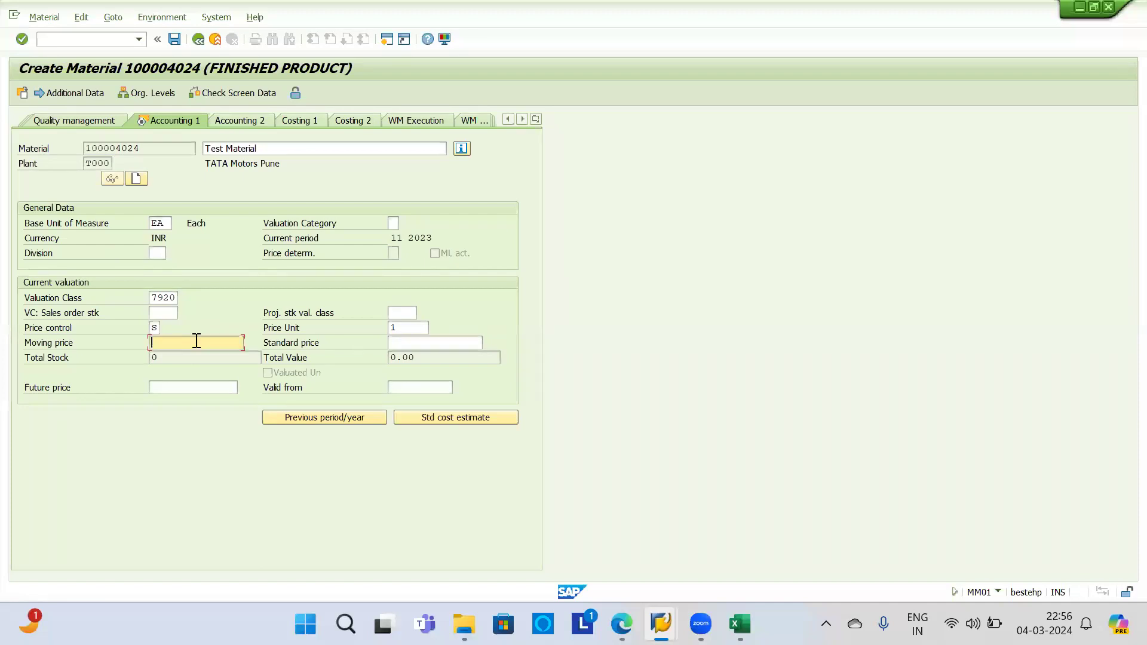
left_click(391, 342)
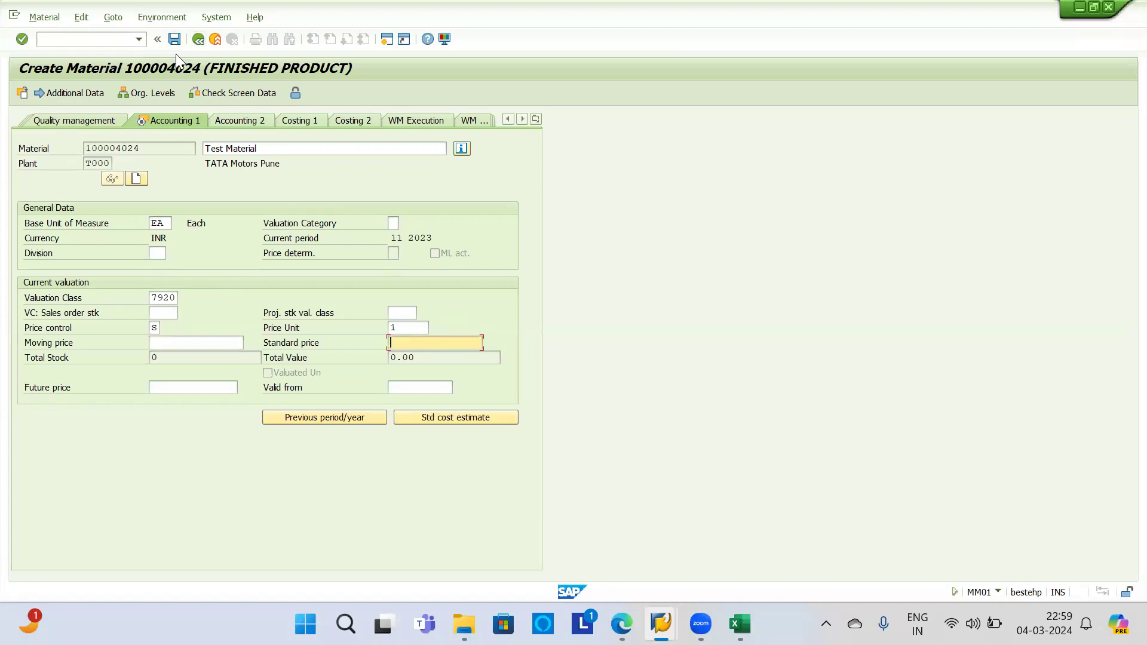
Step: Set the new material's price control to V, moving price, and go to the Moving price field
left_click(158, 325)
left_click(165, 328)
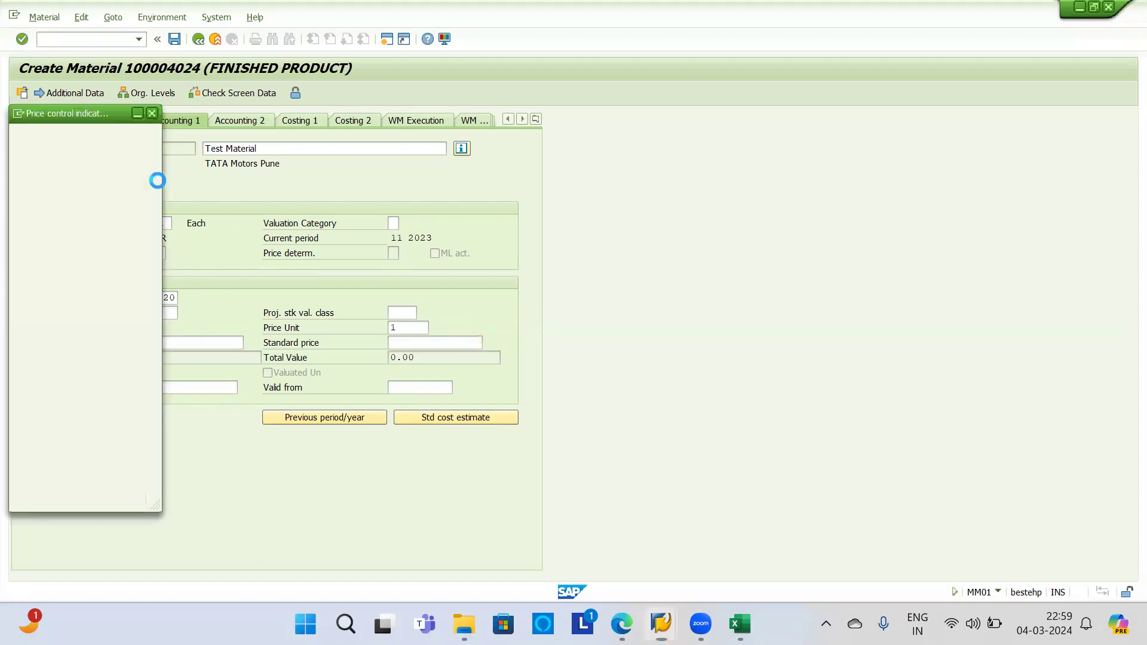
left_click(79, 157)
double_click(78, 157)
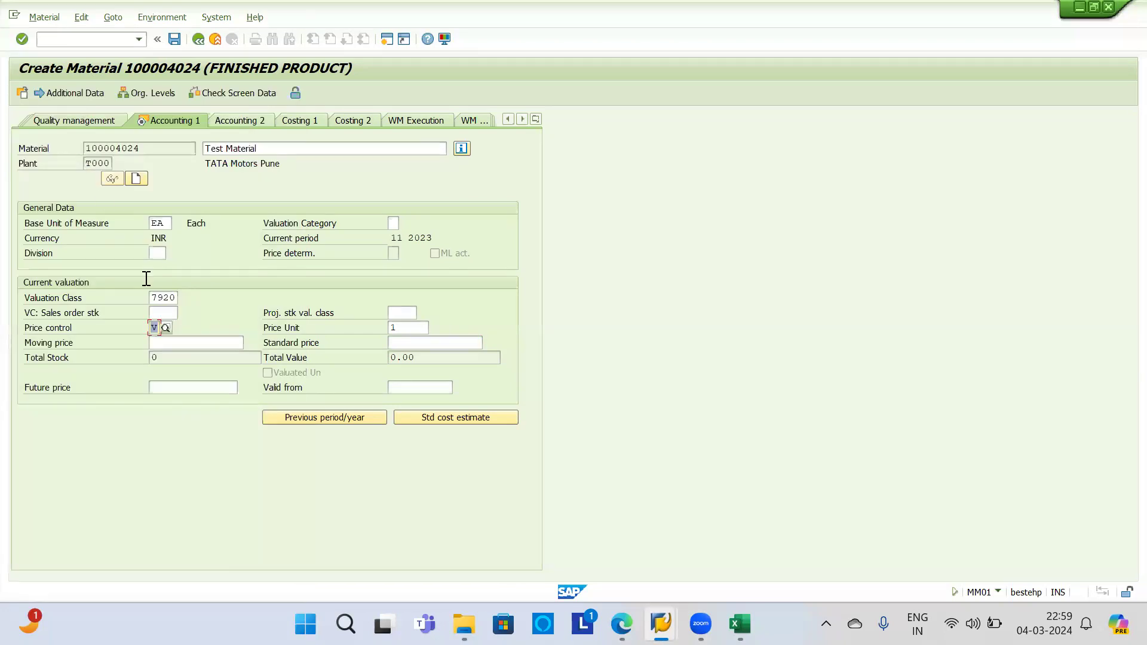
left_click(187, 345)
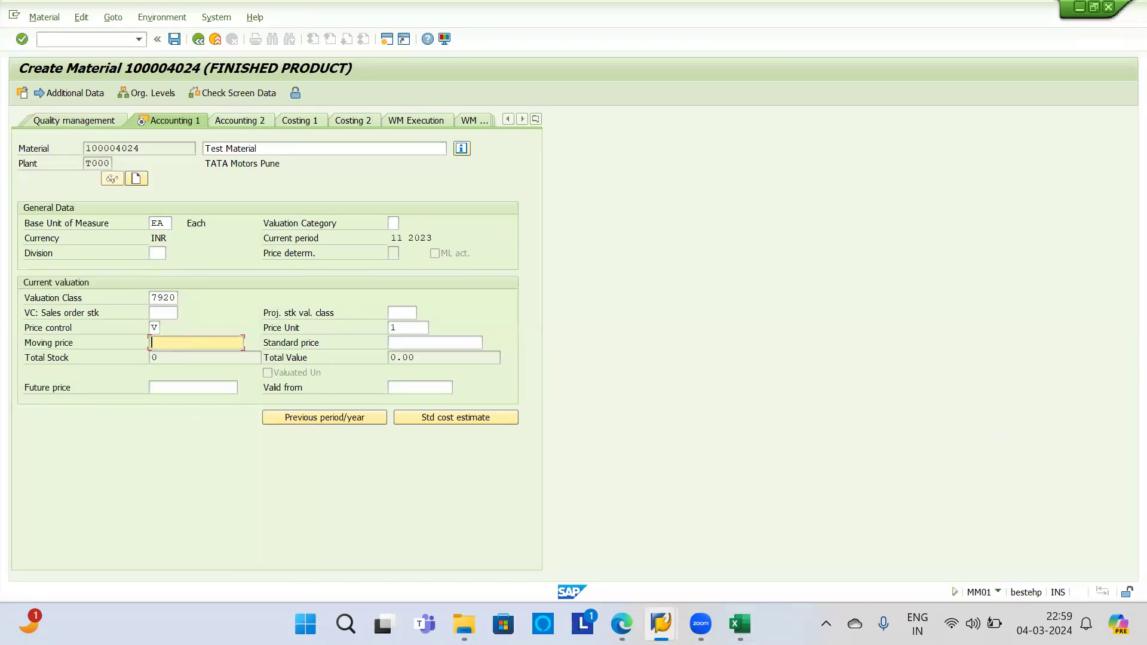
Step: Switch to the Excel workbook and enter 100 in G52 and 50 in I52 of the Ent Structure sheet
key("alt+Tab")
scroll(597, 389, "down", 7)
left_click(669, 410)
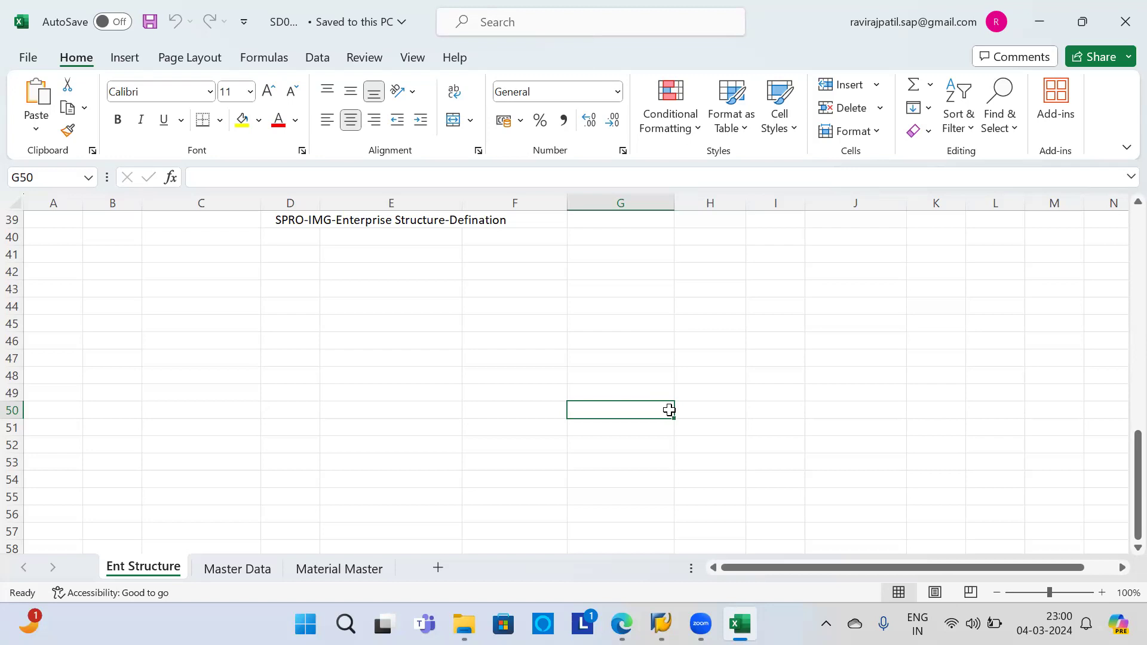
key("Down")
key("Down")
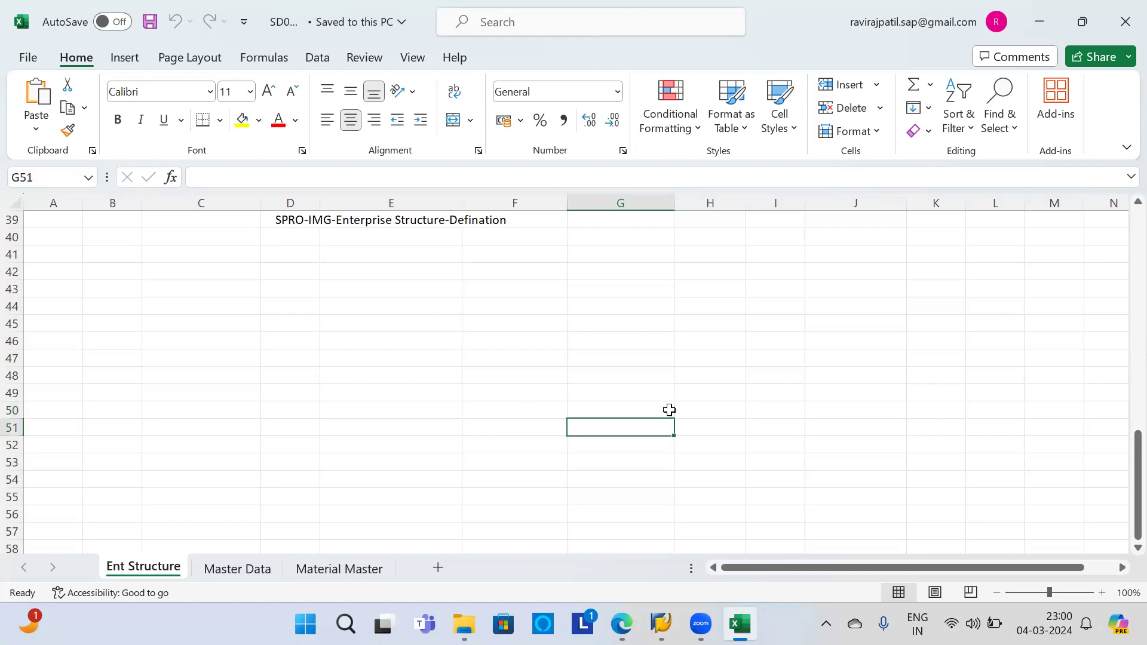
type("1000")
key("BackSpace")
key("Right")
key("Right")
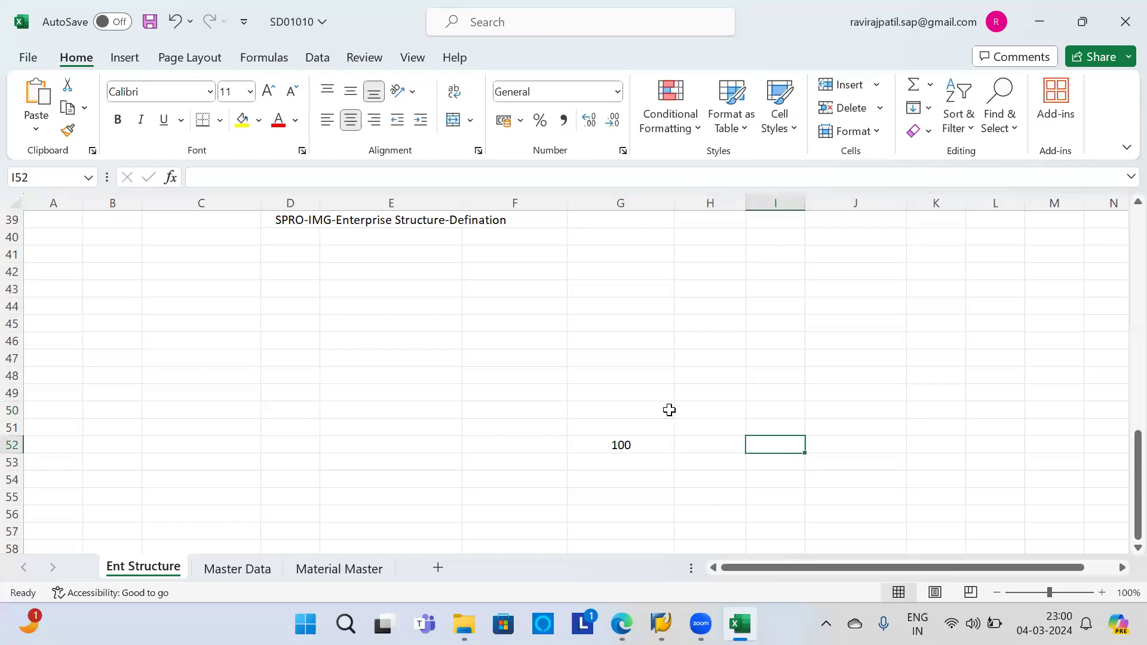
type("50")
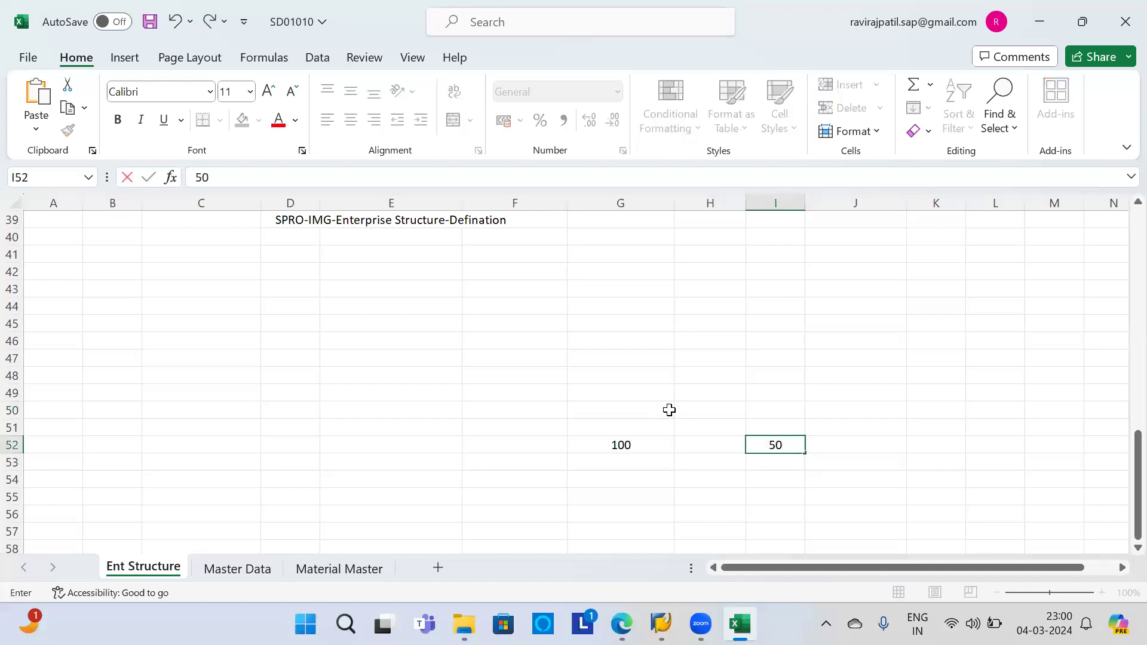
Step: Multiply the quantity by the price in K52 with the formula =G52*I52
key("Right")
key("Right")
type("=")
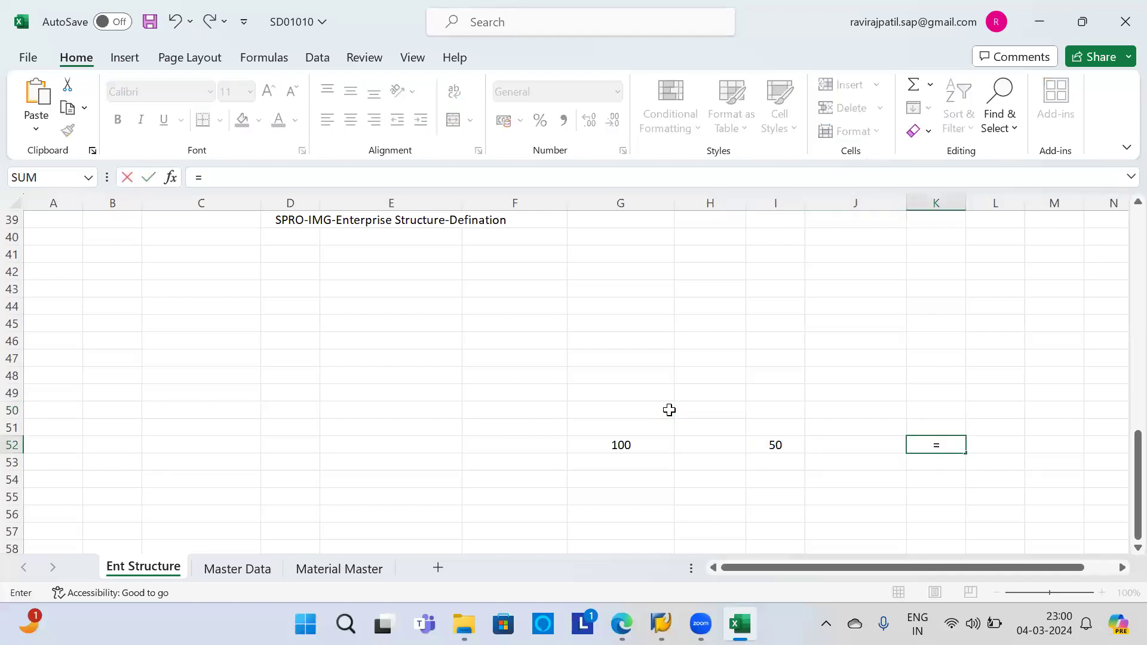
key("Left")
key("Left")
key("Left")
key("Left")
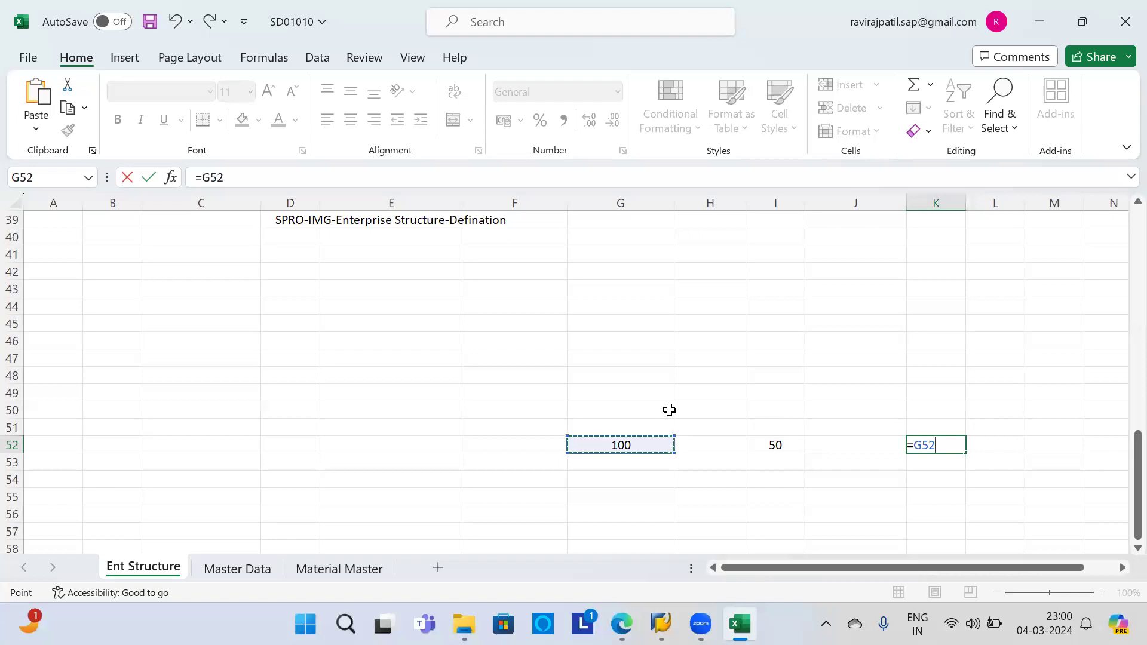
left_click(355, 175)
type("*")
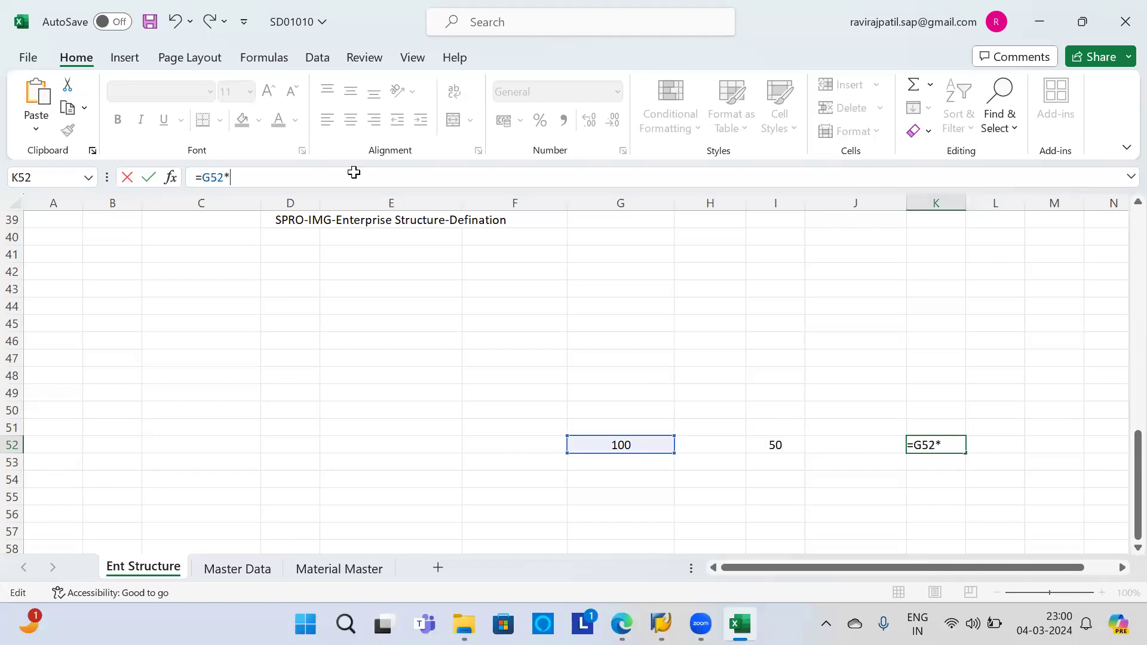
left_click(776, 445)
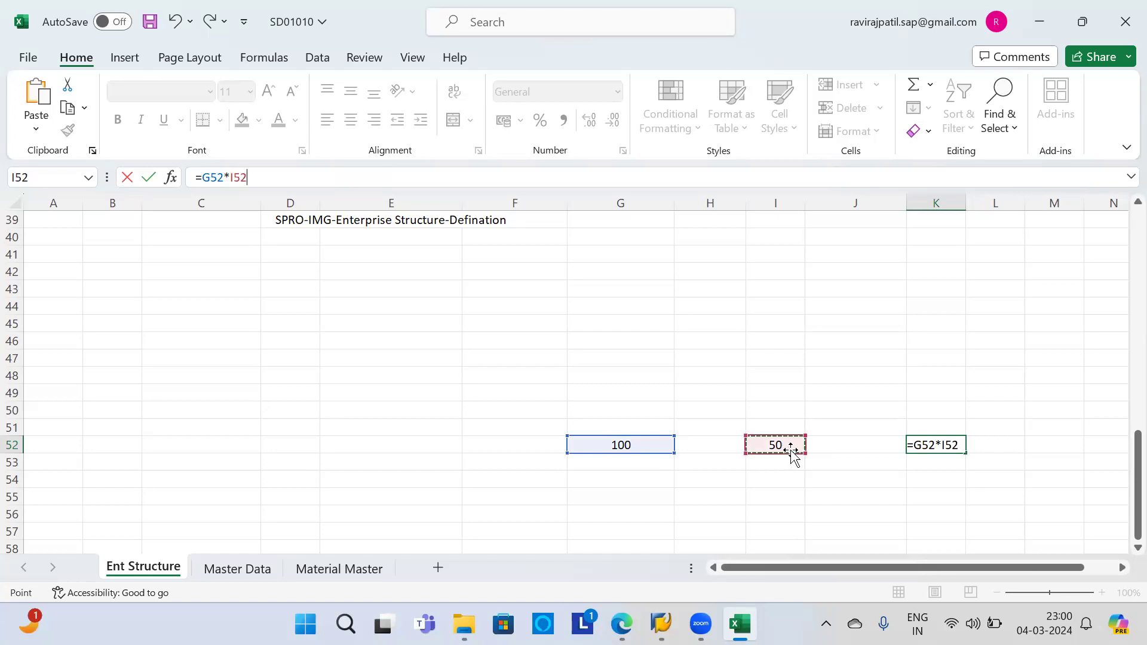
key("Return")
Step: Add a second row with 200 in G53 and 56 in I53
key("Left")
key("Left")
key("Left")
key("Left")
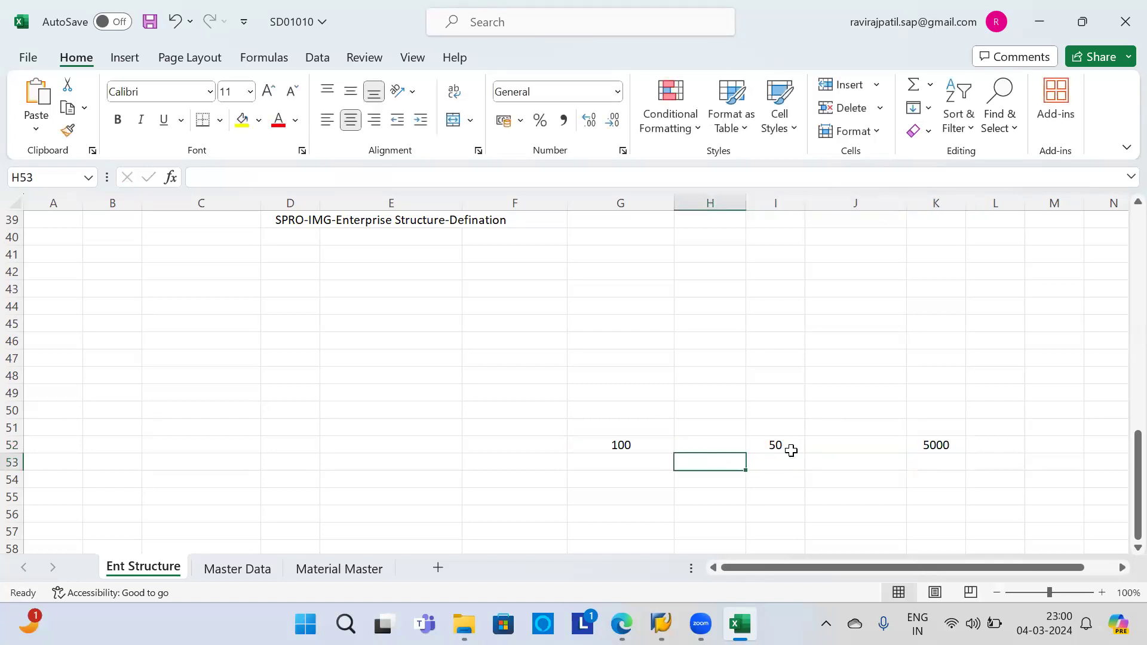
type("200")
left_click(792, 455)
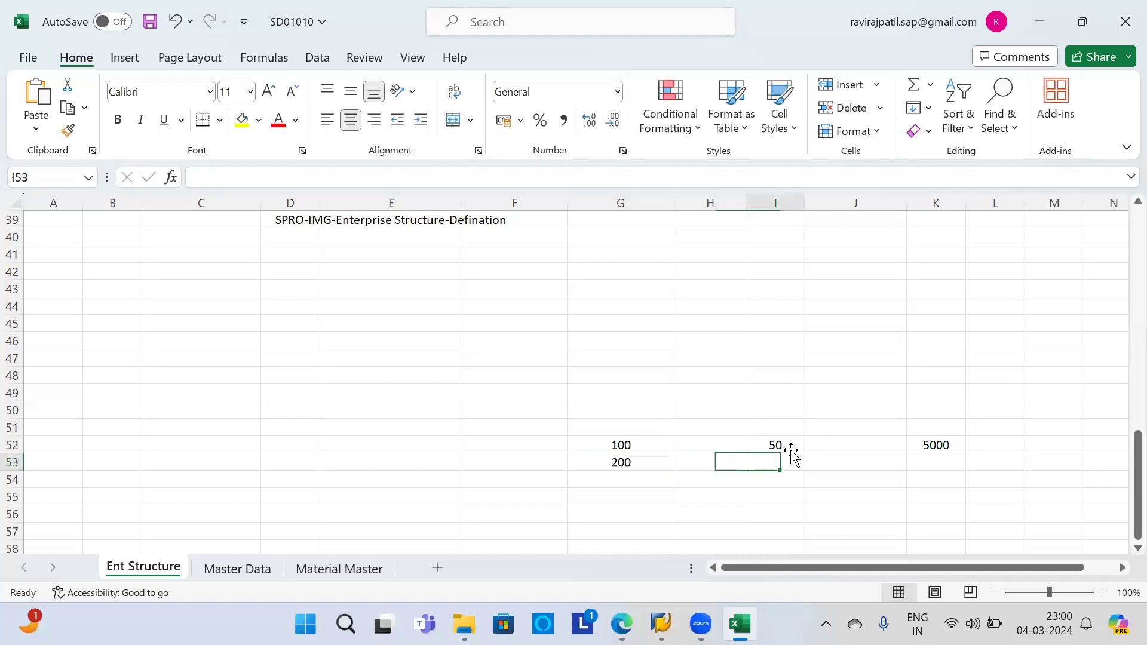
type("56")
key("Return")
Step: Add a third row with 100 in G54 and 61 in I54
key("Left")
key("Left")
key("Left")
key("Right")
type("100")
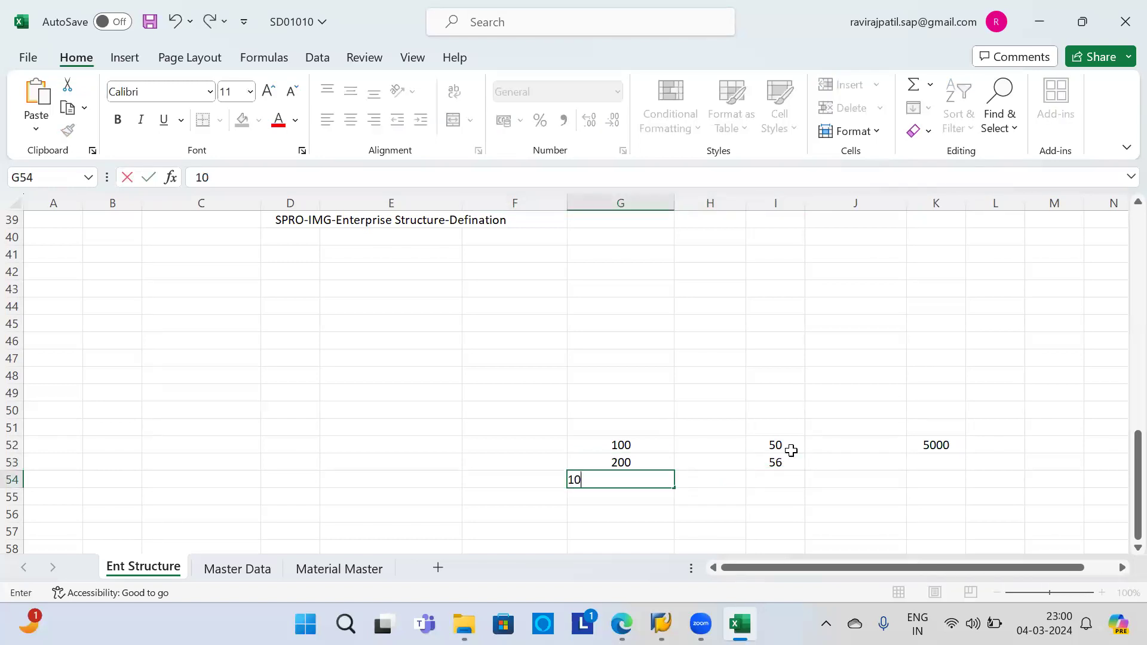
key("Right")
key("Right")
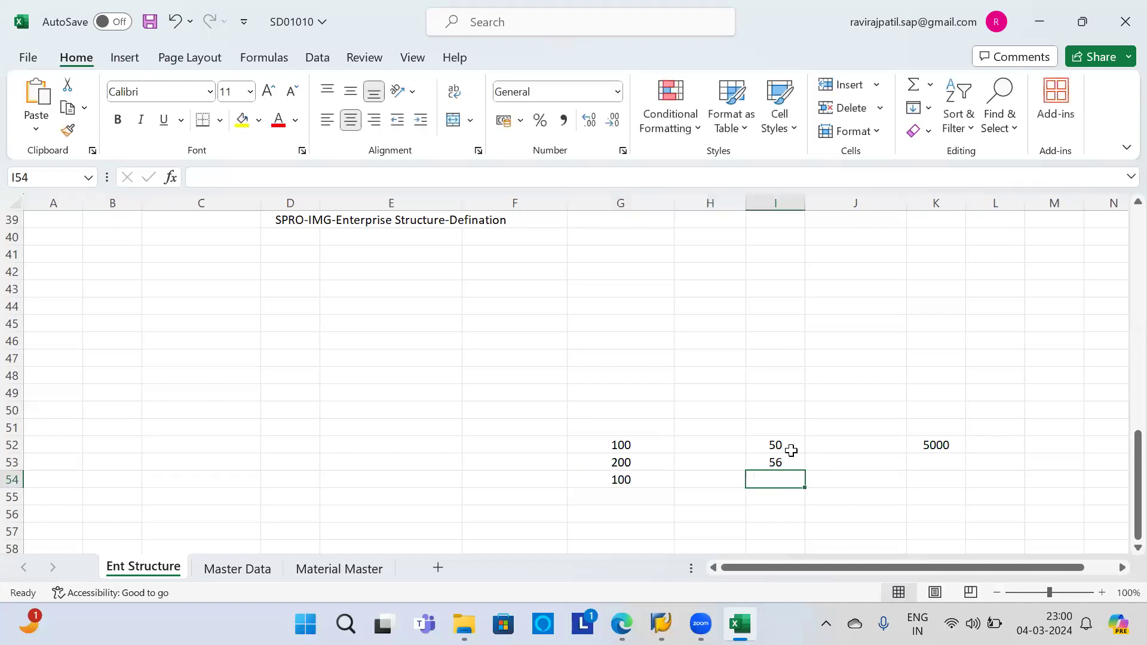
type("61")
key("Return")
Step: Add a fourth row with 400 in G55 and 55 in I55
key("Left")
key("Left")
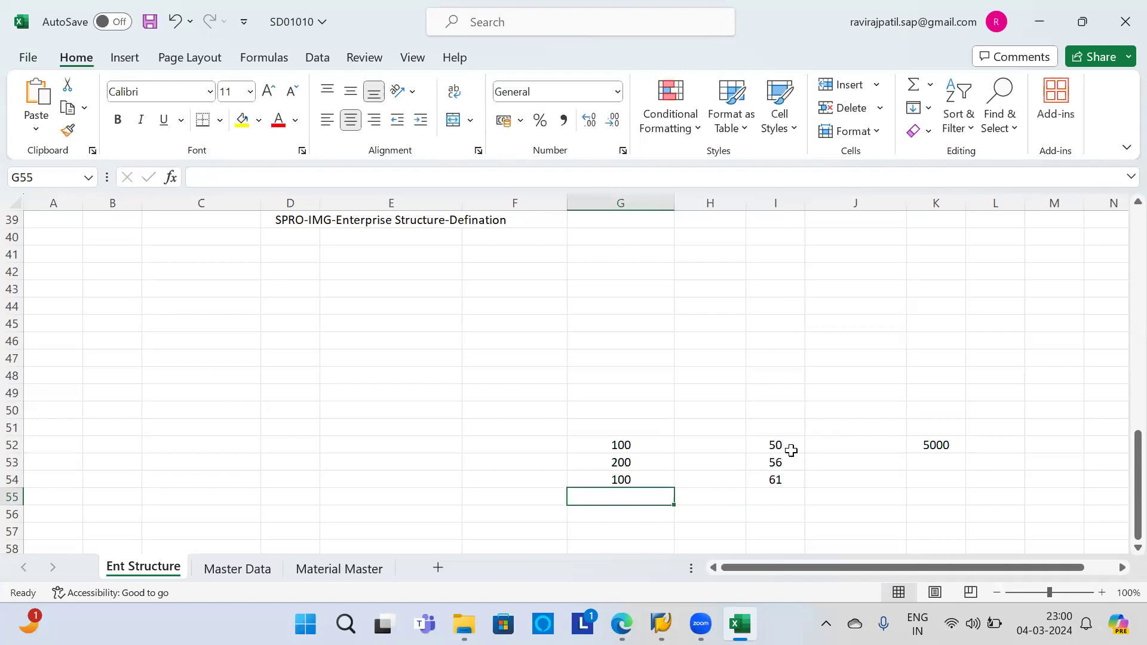
type("400")
key("Right")
key("Right")
type("55")
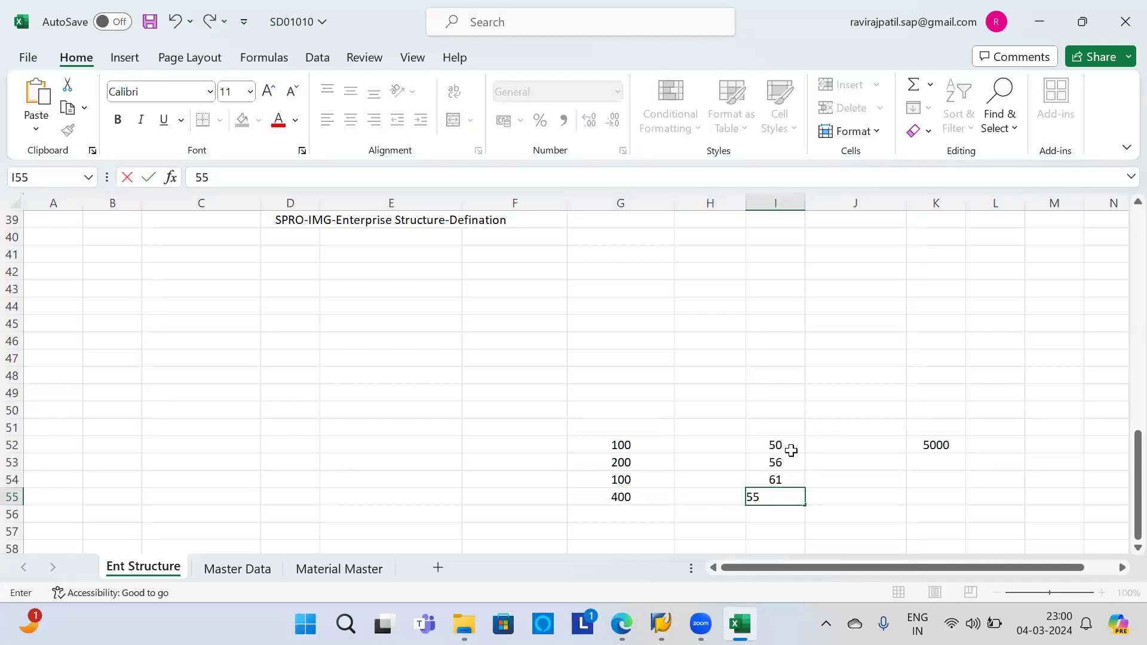
key("Right")
Step: Fill the K52 multiplication formula down through K55
key("Up")
key("Right")
key("Up")
key("Up")
key("shift+Down")
key("shift+Down")
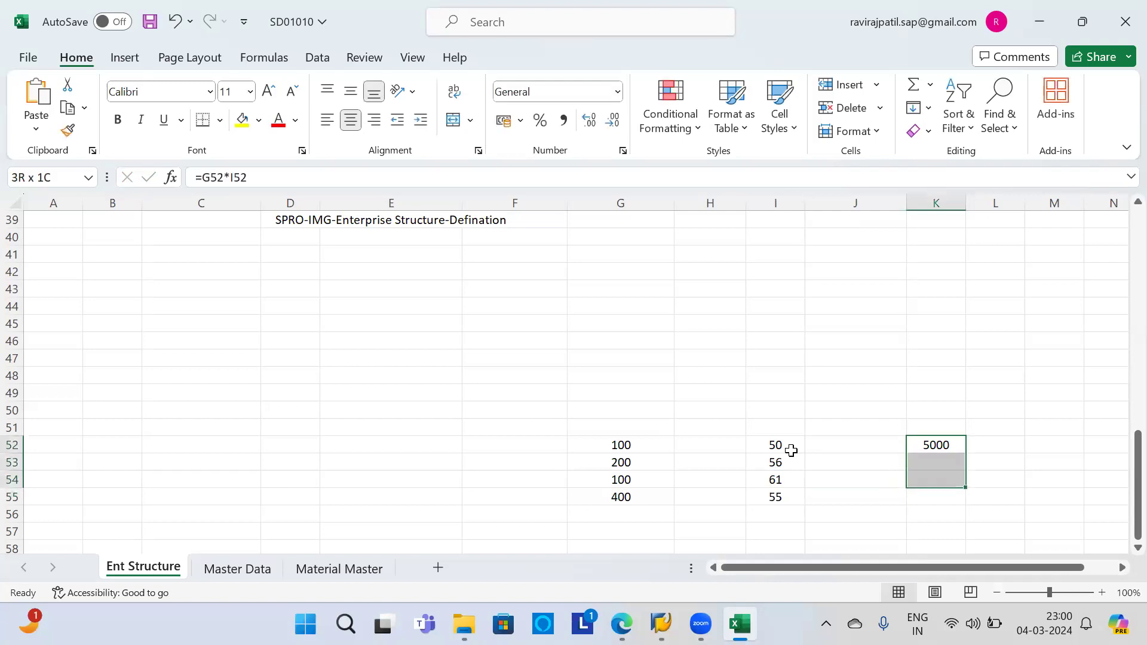
key("shift+Down")
key("ctrl+d")
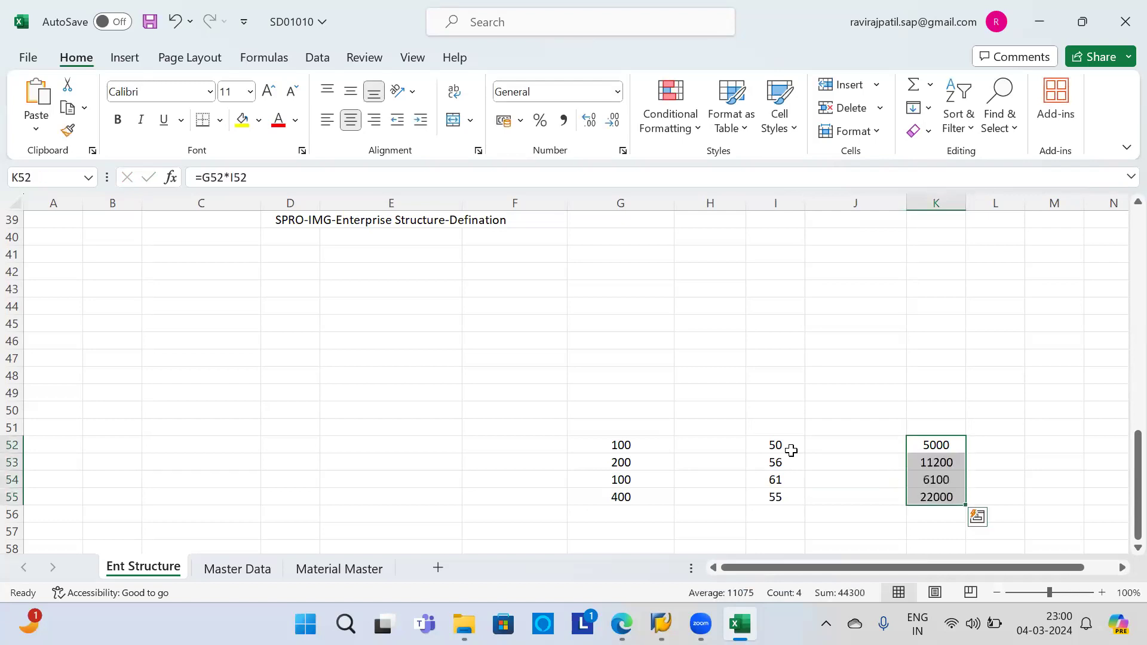
Step: Total the quantities G52:G55 in G58 with a SUM formula
key("Down")
key("Down")
key("Down")
key("Down")
key("Down")
key("Down")
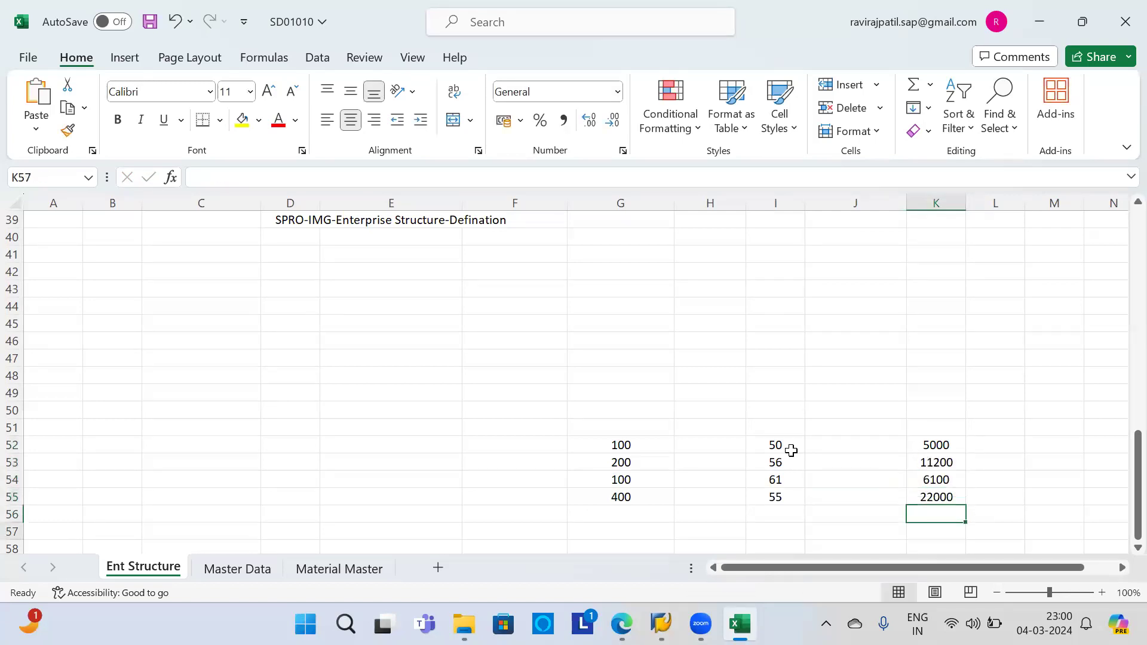
key("Left")
key("Left")
key("Left")
key("Left")
key("Left")
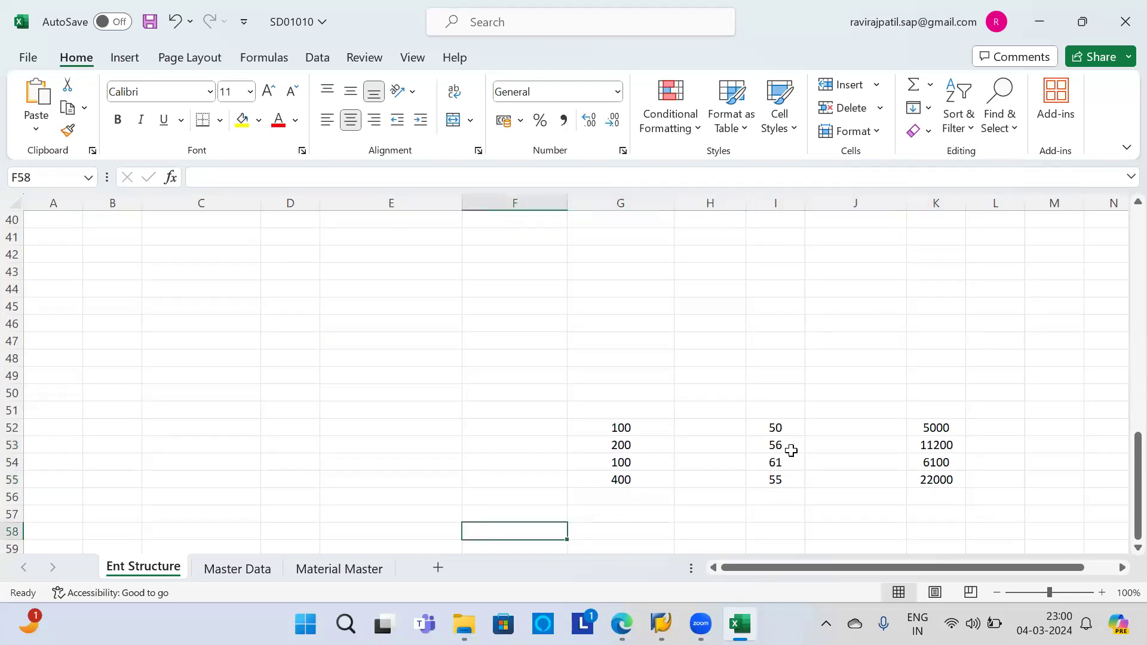
key("Right")
type("=")
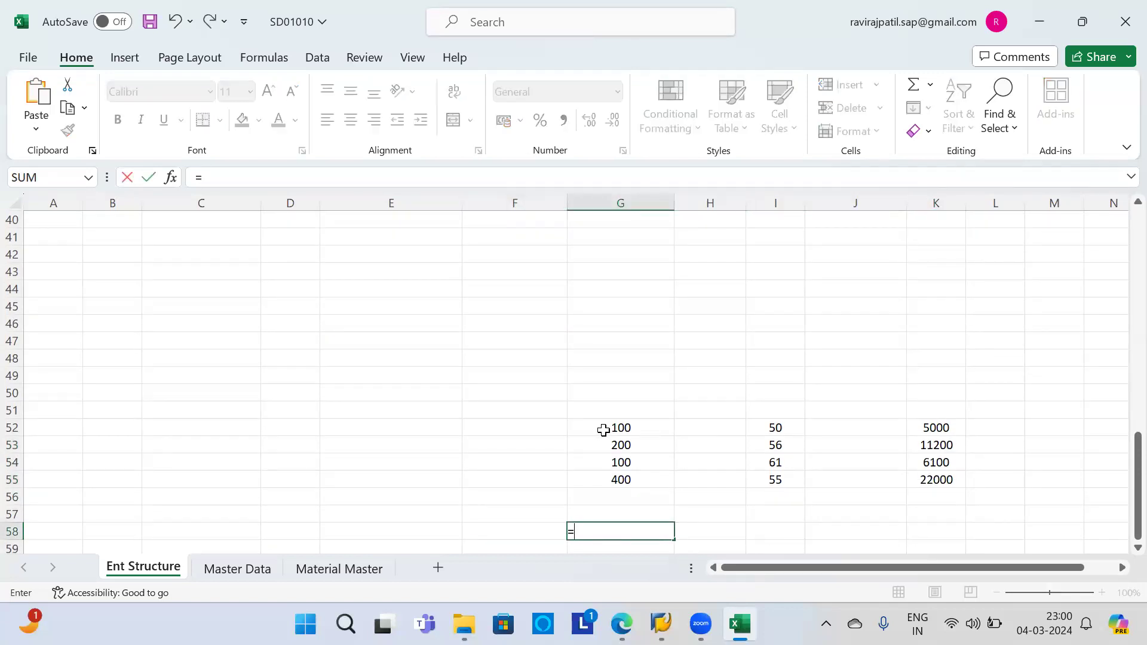
type("su")
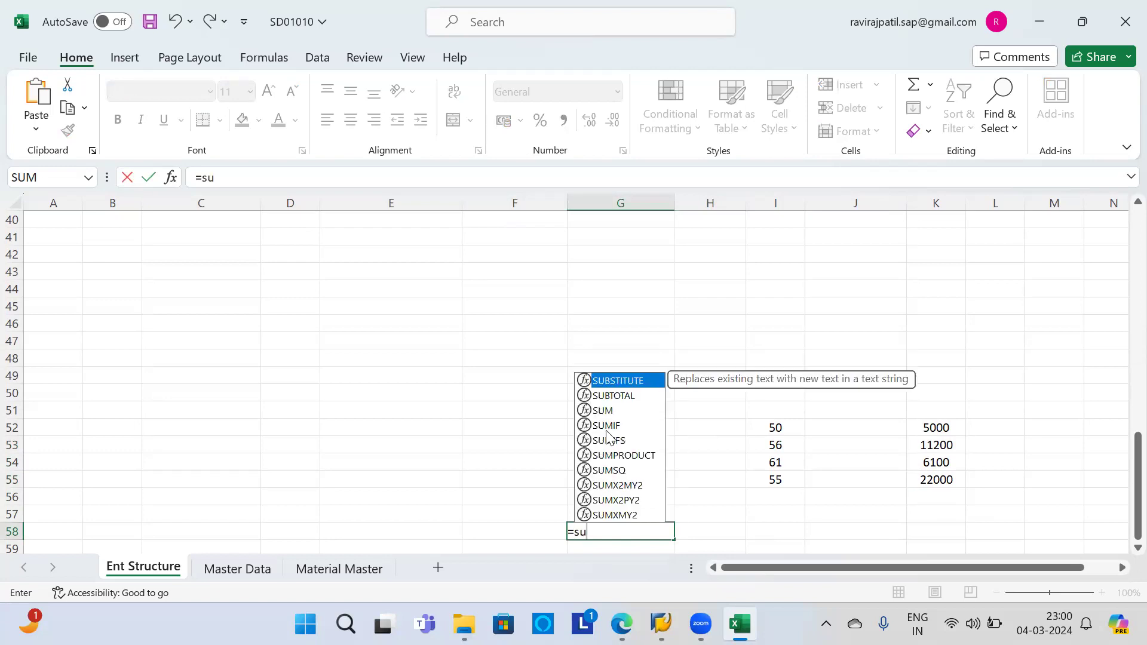
type("m(")
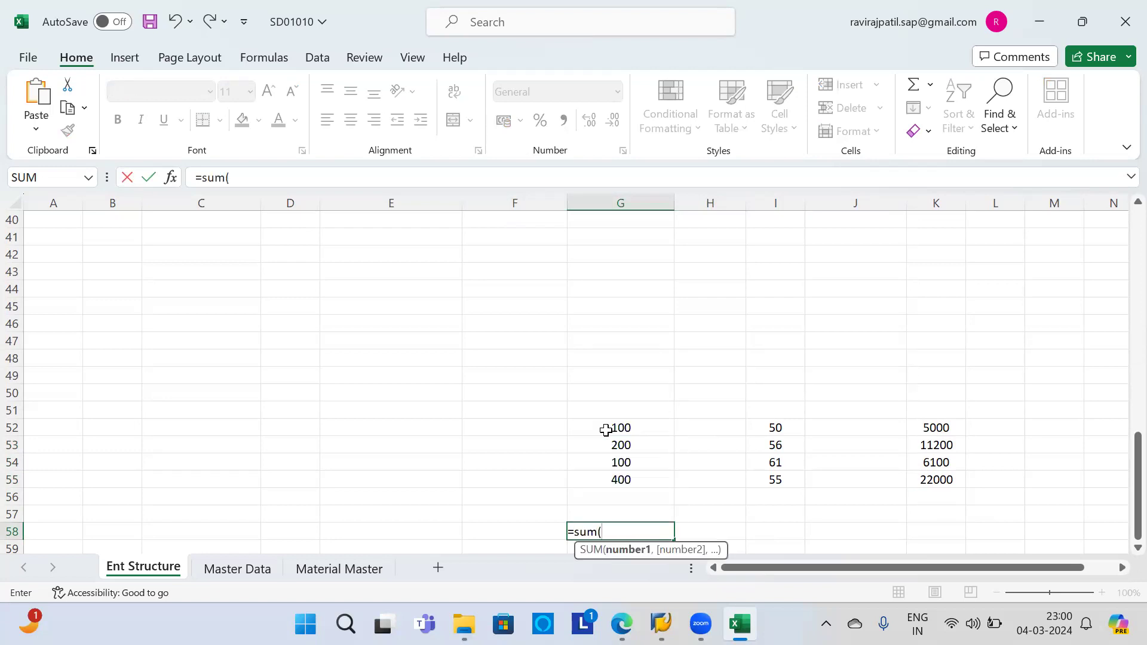
left_click_drag(606, 430, 606, 478)
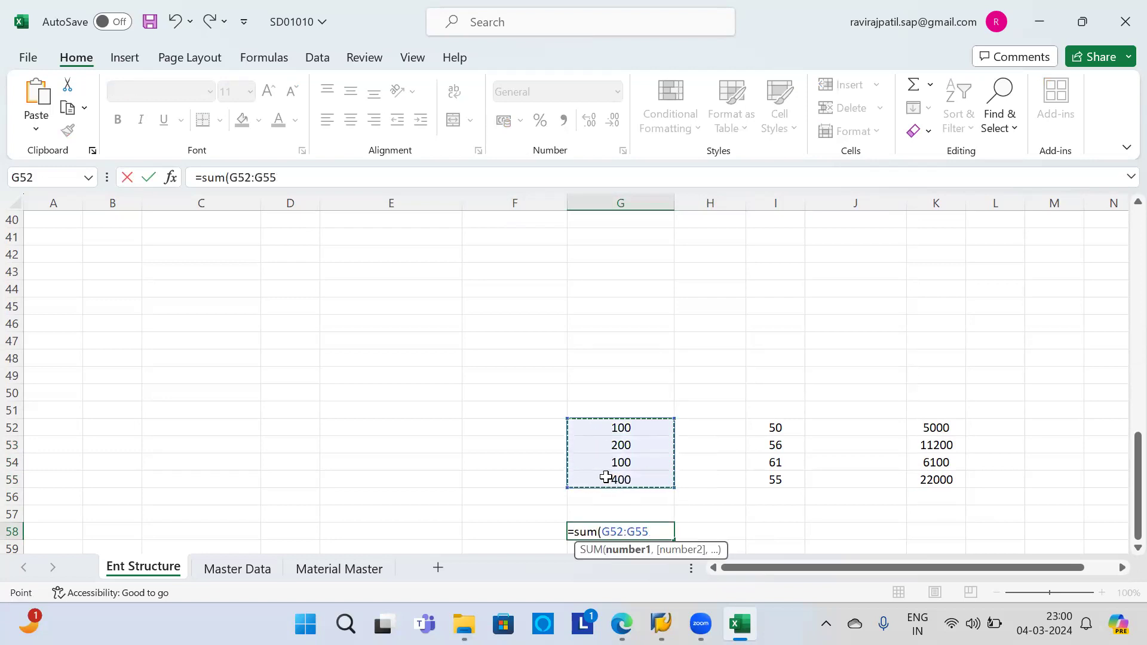
key("Return")
Step: Total the row values in K58 with the formula =SUM(K52:K55)
key("Right")
key("Right")
key("Right")
key("Right")
key("Up")
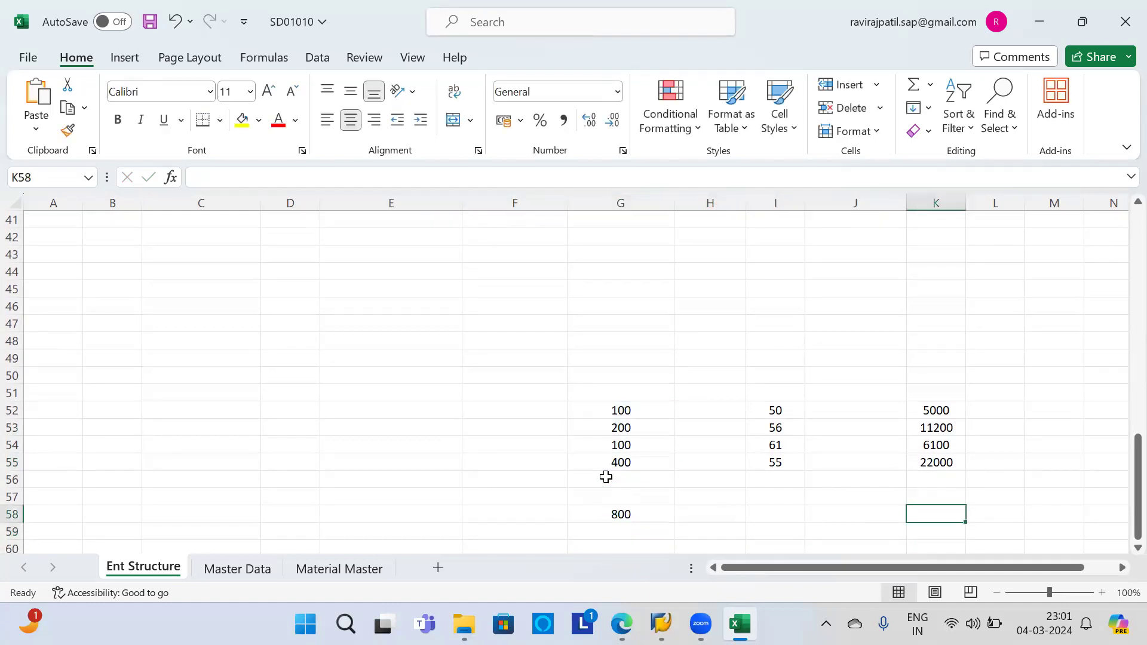
type("=sum(")
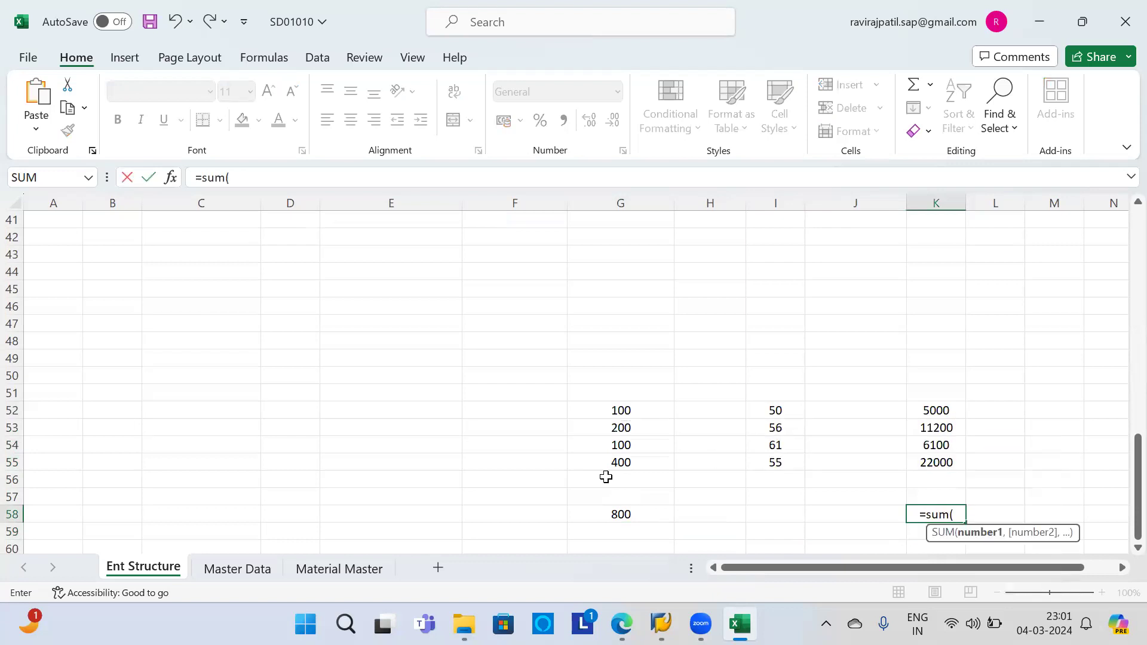
left_click(942, 407)
left_click_drag(938, 439, 940, 459)
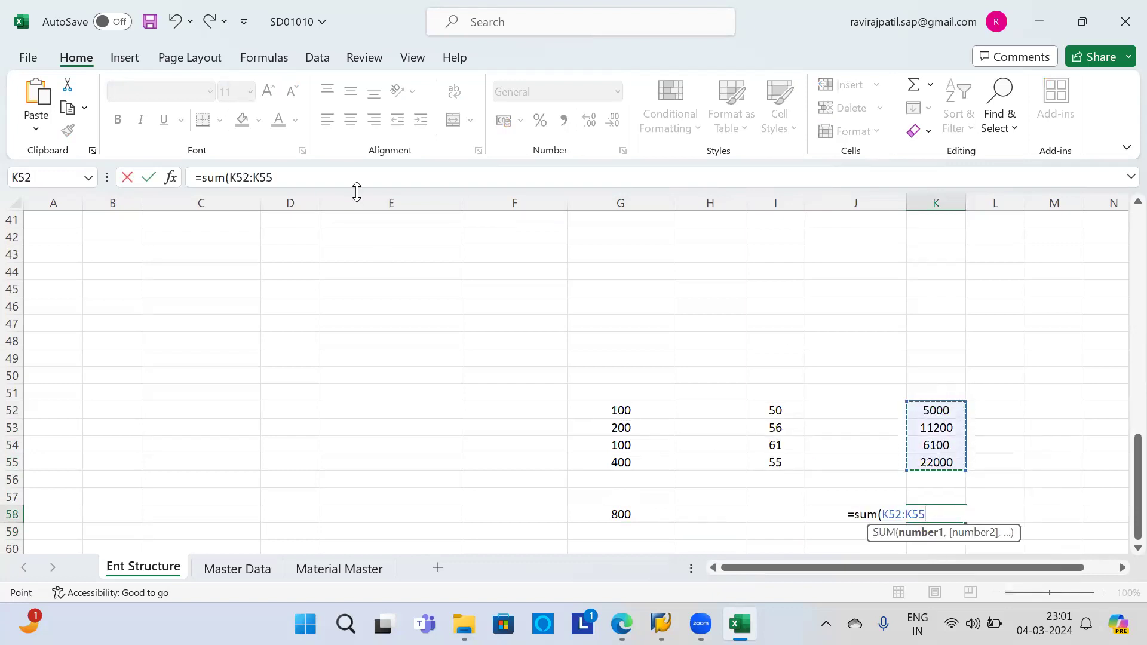
type(")")
key("Return")
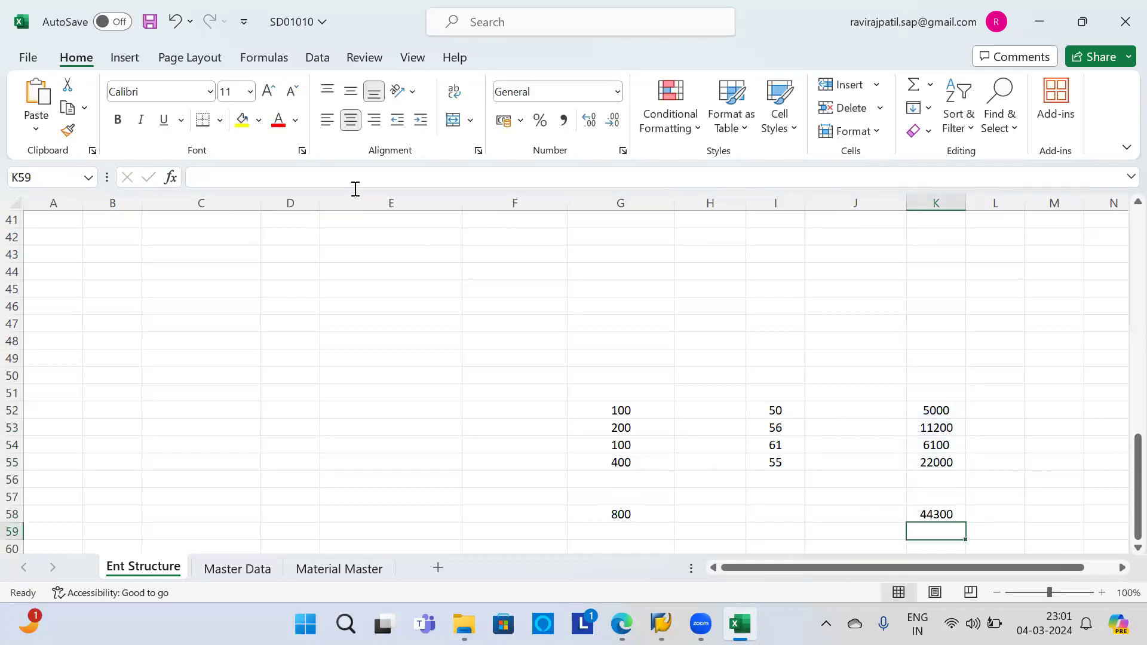
Step: Calculate the total quantity at the first row's price in I58 with the formula =G58*I52
key("Down")
key("Down")
key("Down")
key("Down")
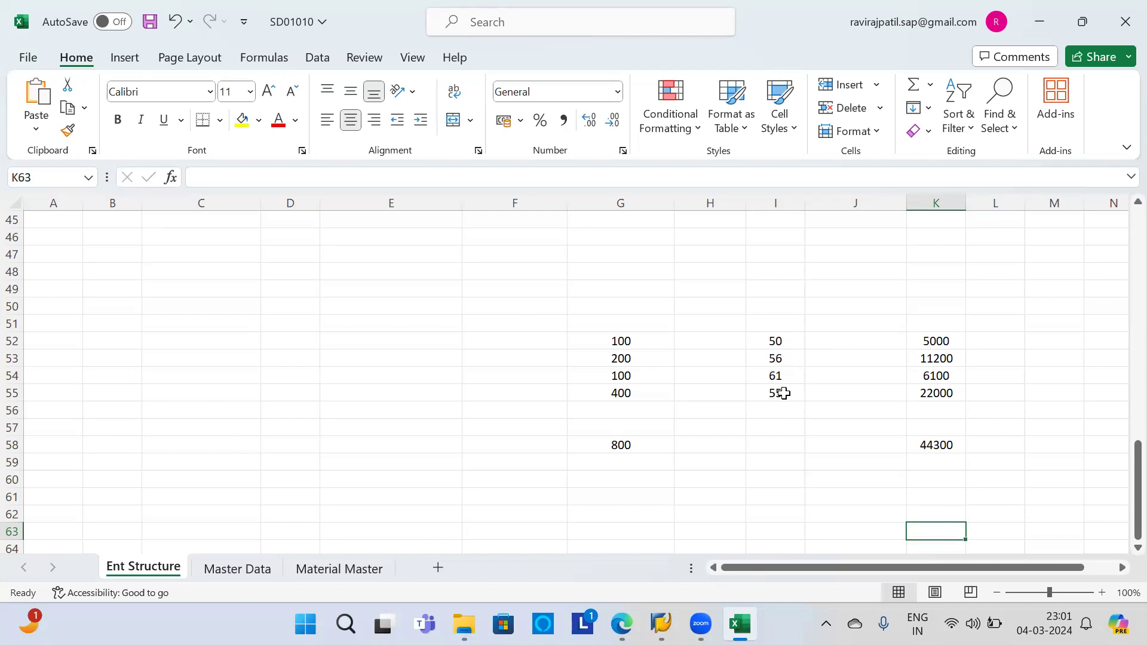
left_click(775, 342)
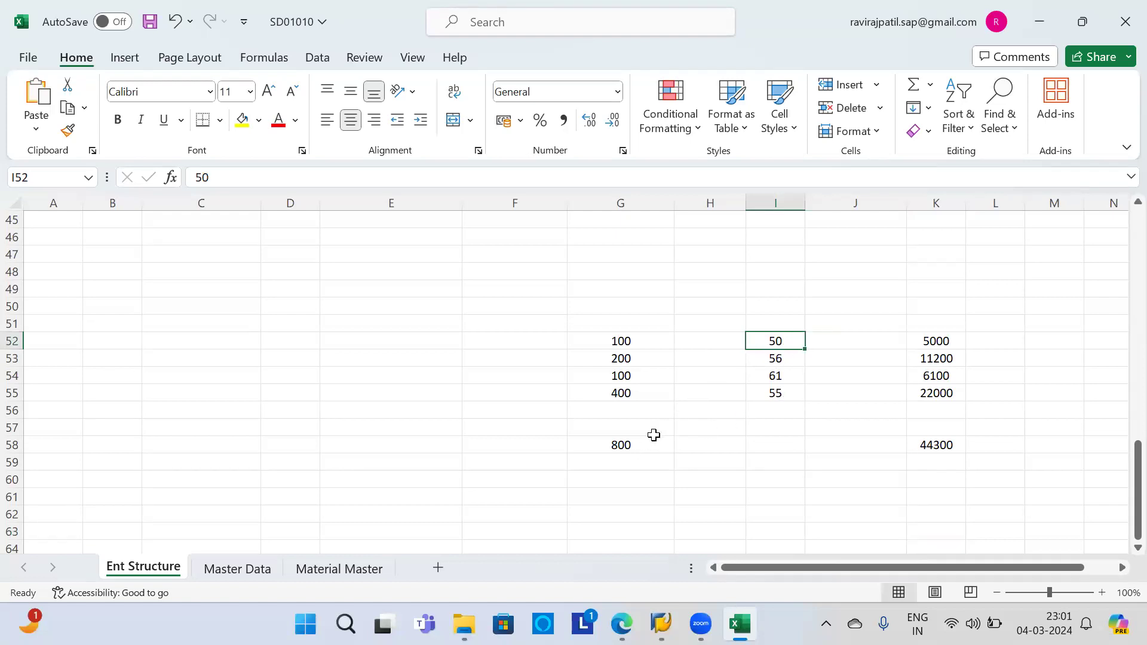
left_click(763, 444)
type("=")
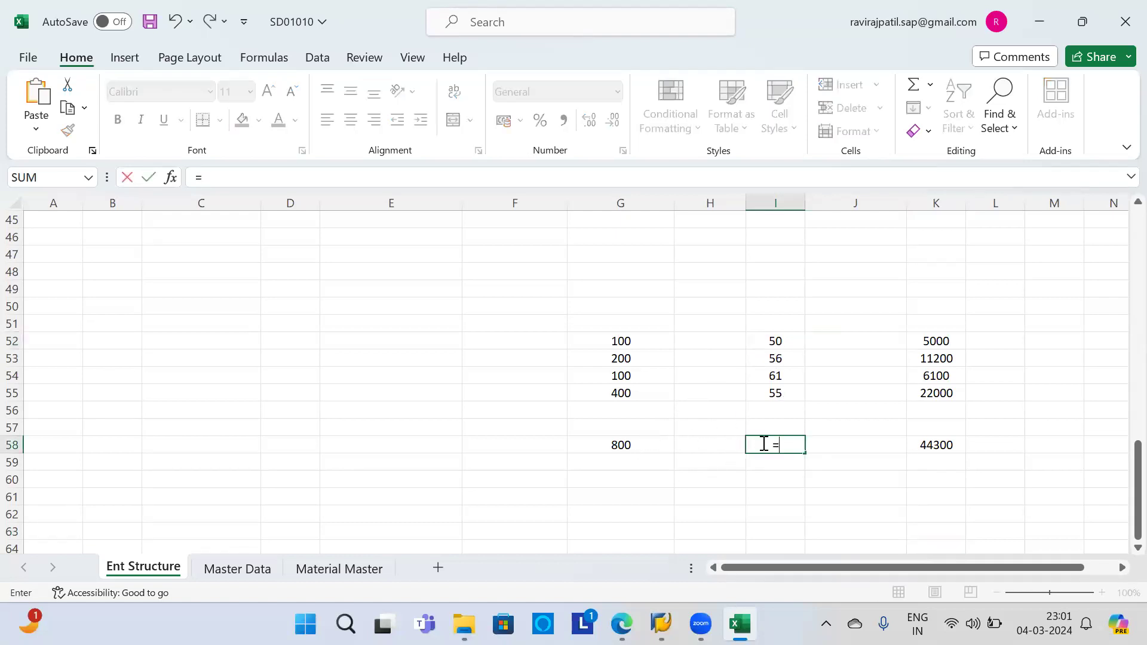
left_click(645, 443)
type("*")
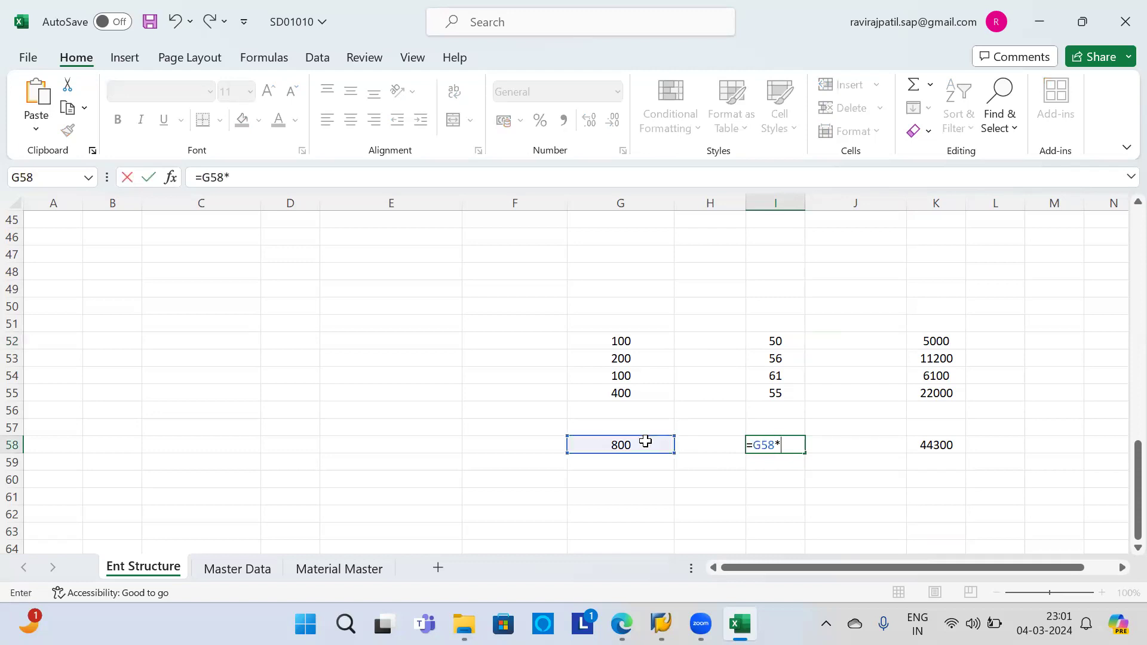
left_click(780, 338)
key("Return")
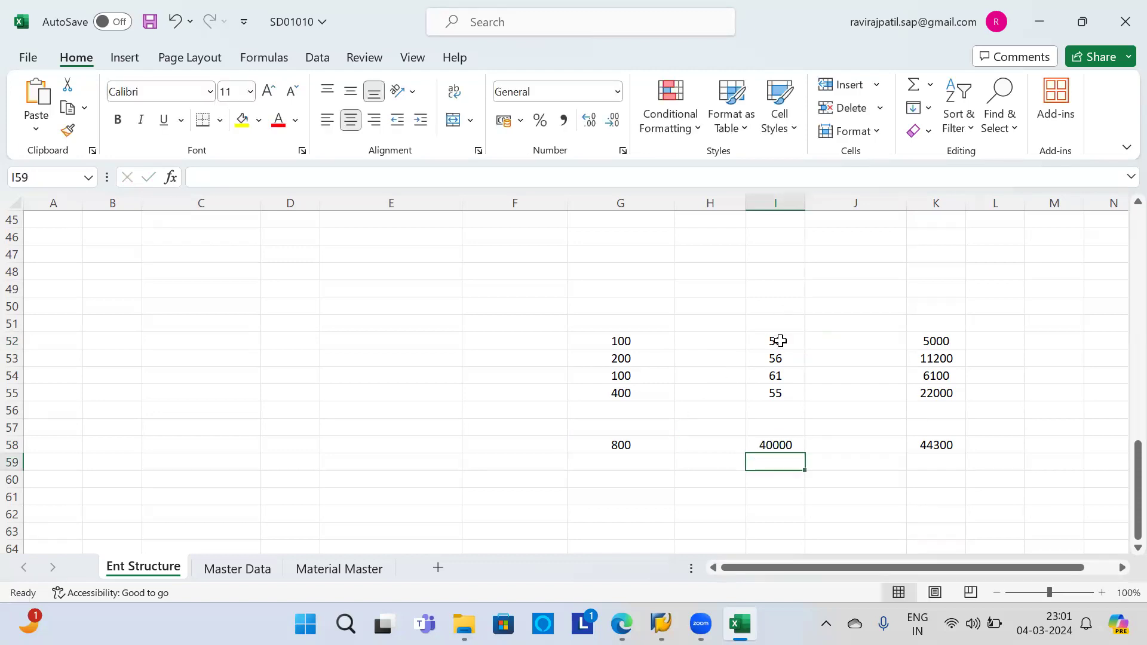
key("Up")
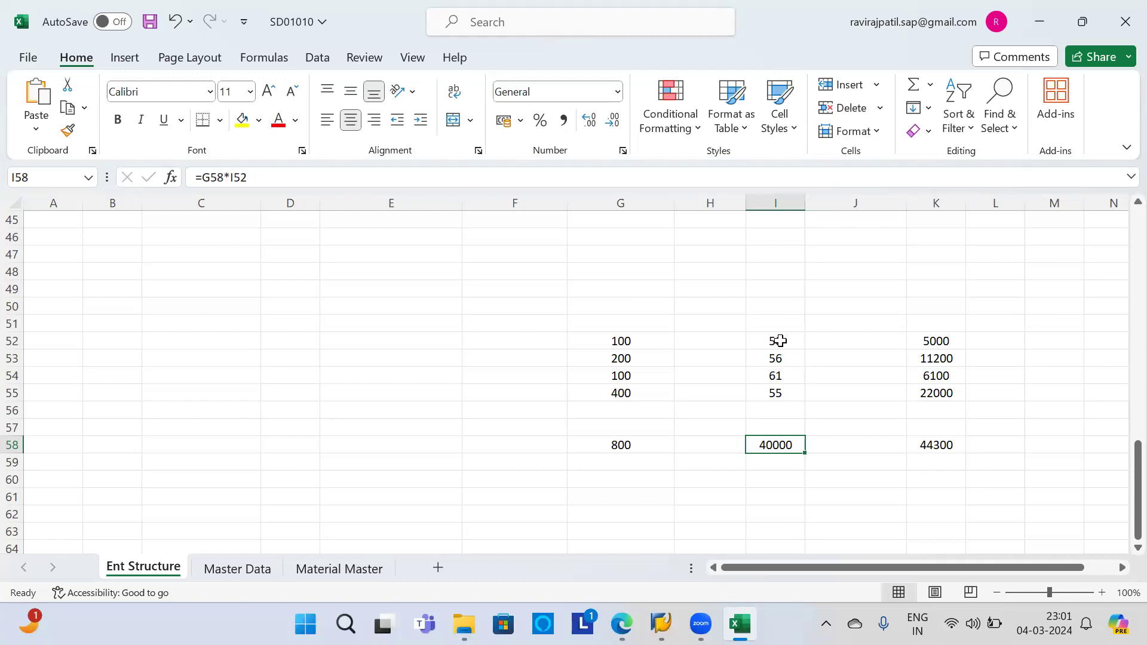
Step: Clear I58 and calculate the average unit price in K60 with the formula =K58/G58
key("Delete")
key("Down")
key("Down")
key("Right")
key("Right")
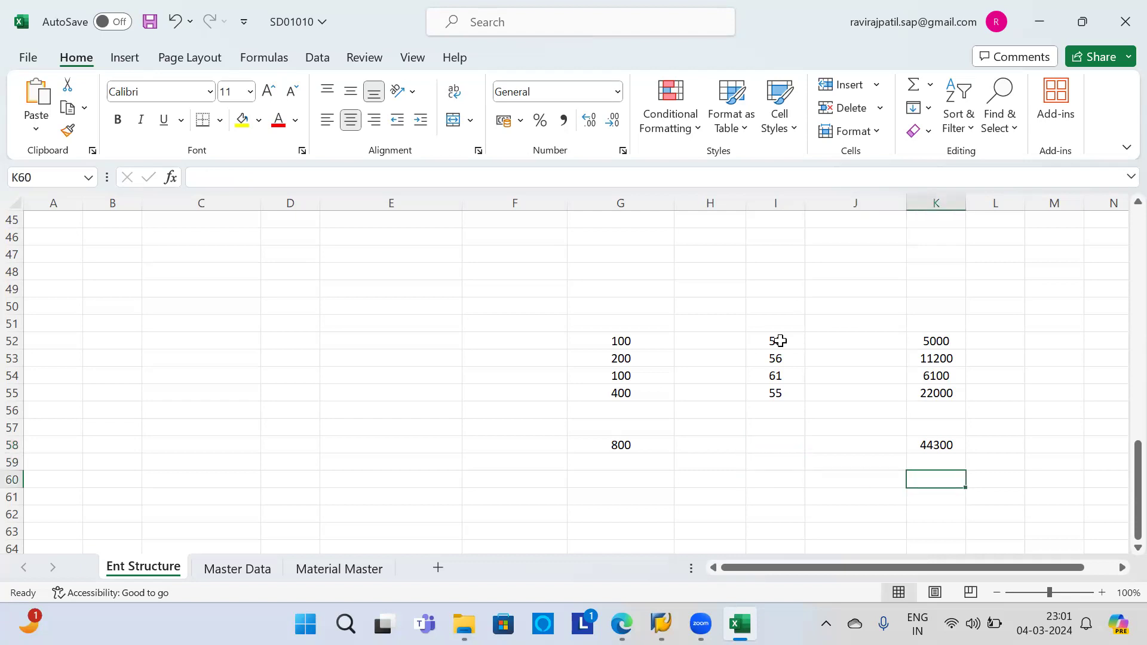
type("=")
left_click(938, 442)
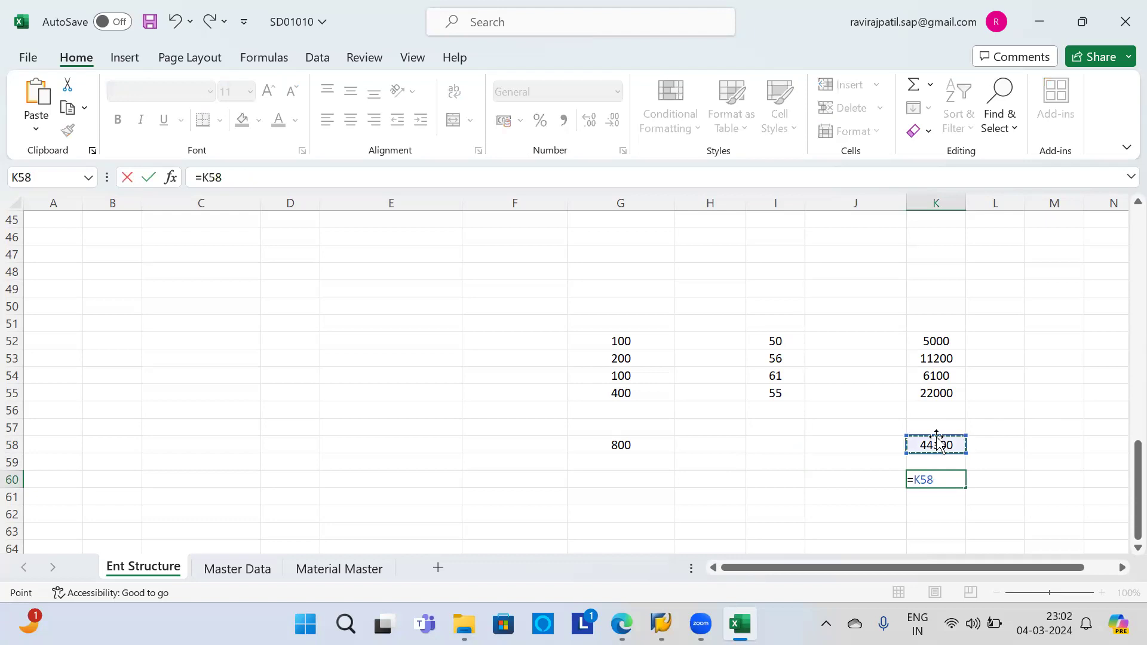
type("/")
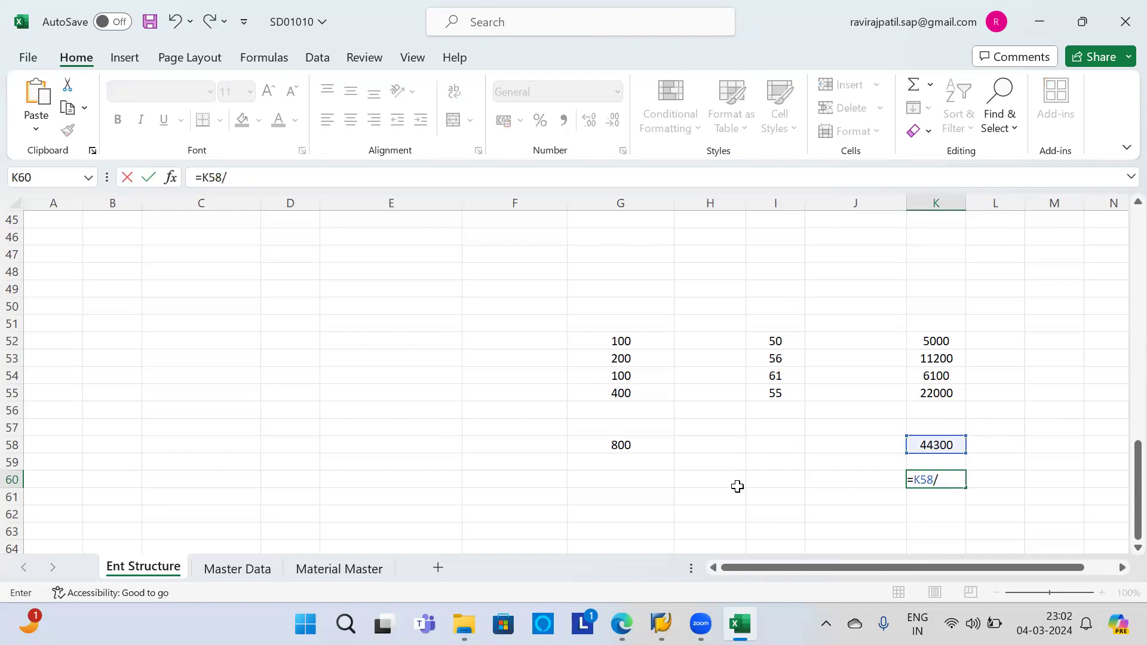
left_click(633, 441)
key("Return")
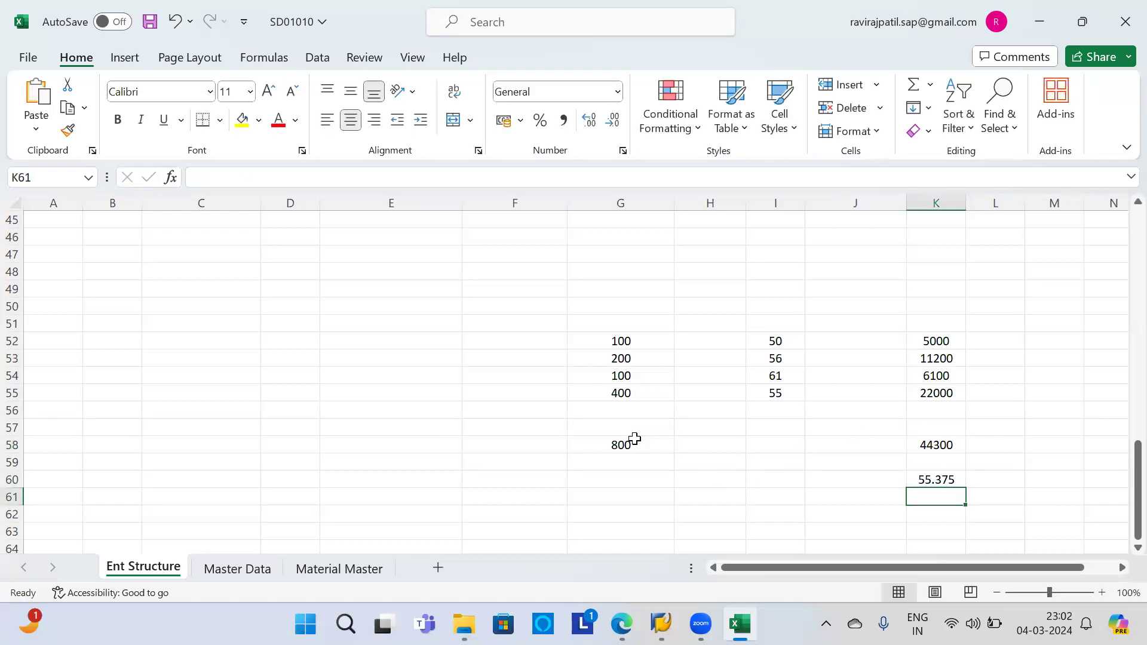
key("Up")
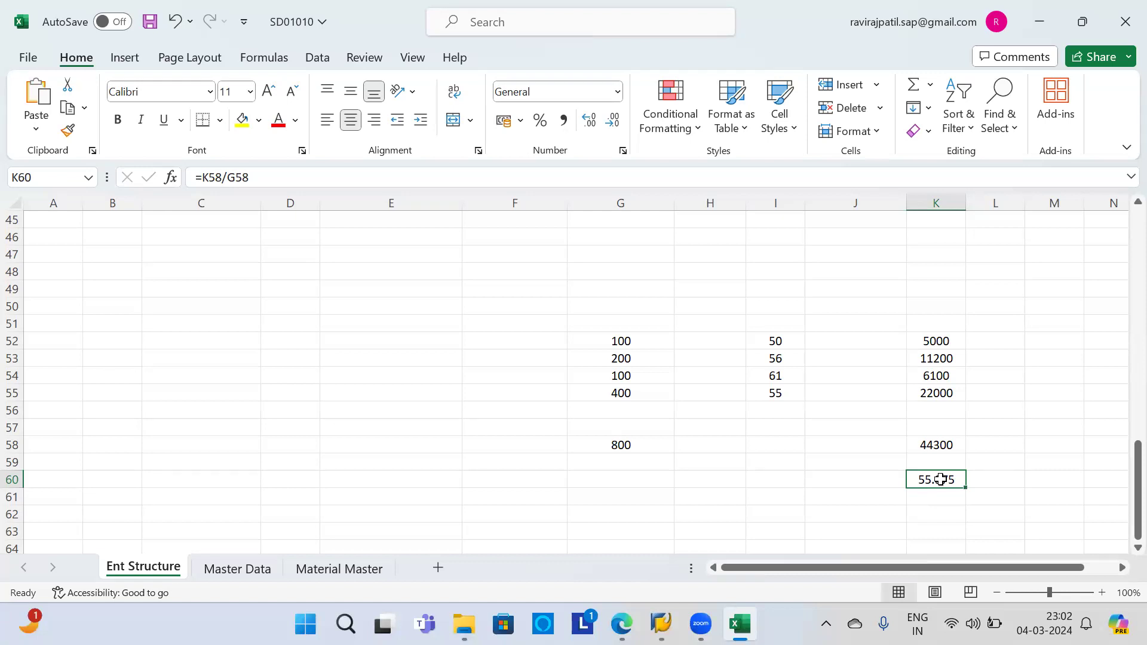
Step: Calculate the stock value at the average price in K62 with the formula =K60*800
left_click(930, 513)
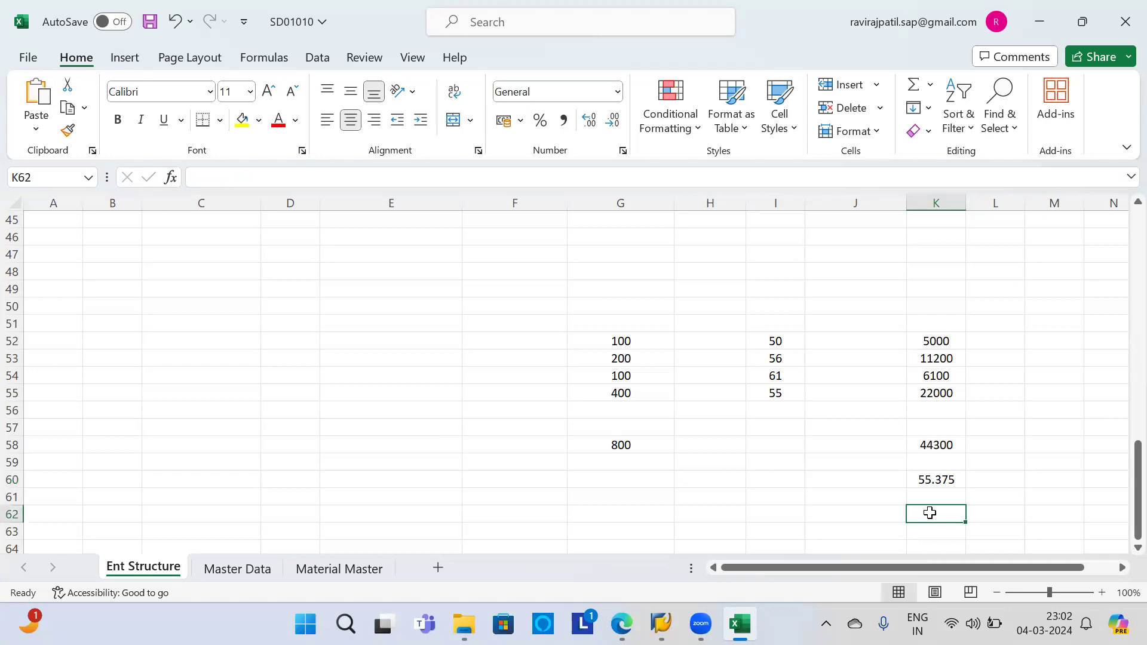
type("=")
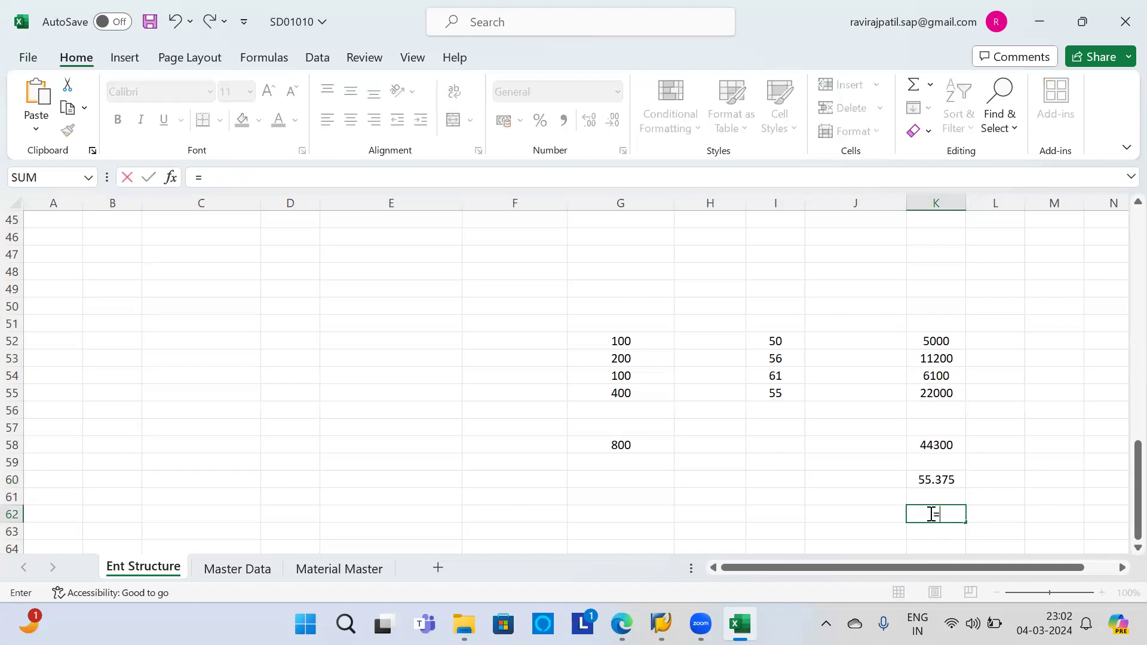
left_click(932, 481)
type("*800")
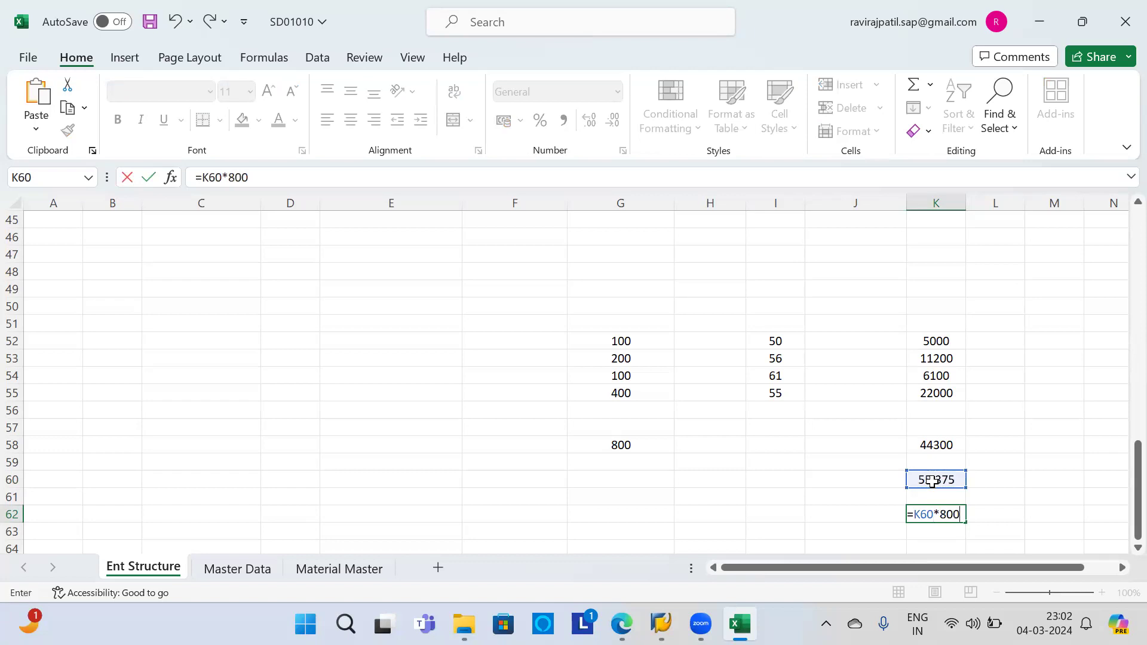
key("Return")
key("Up")
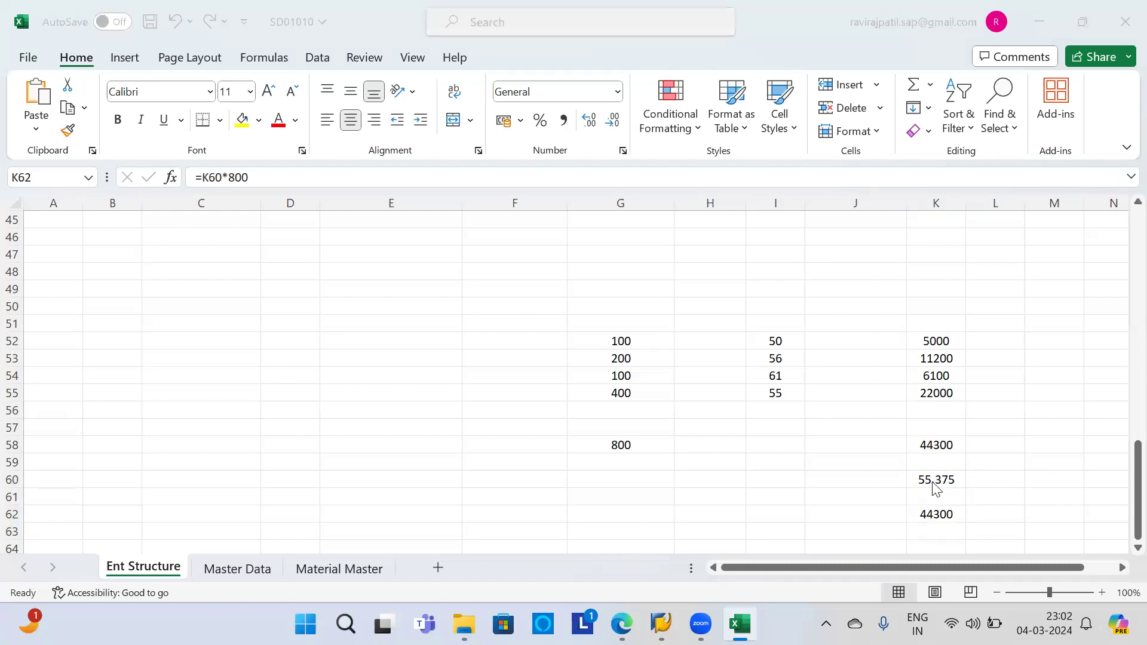
Step: Switch to SAP and enter a standard price of 100 for the material, staying on its accounting data without saving
key("alt+Tab")
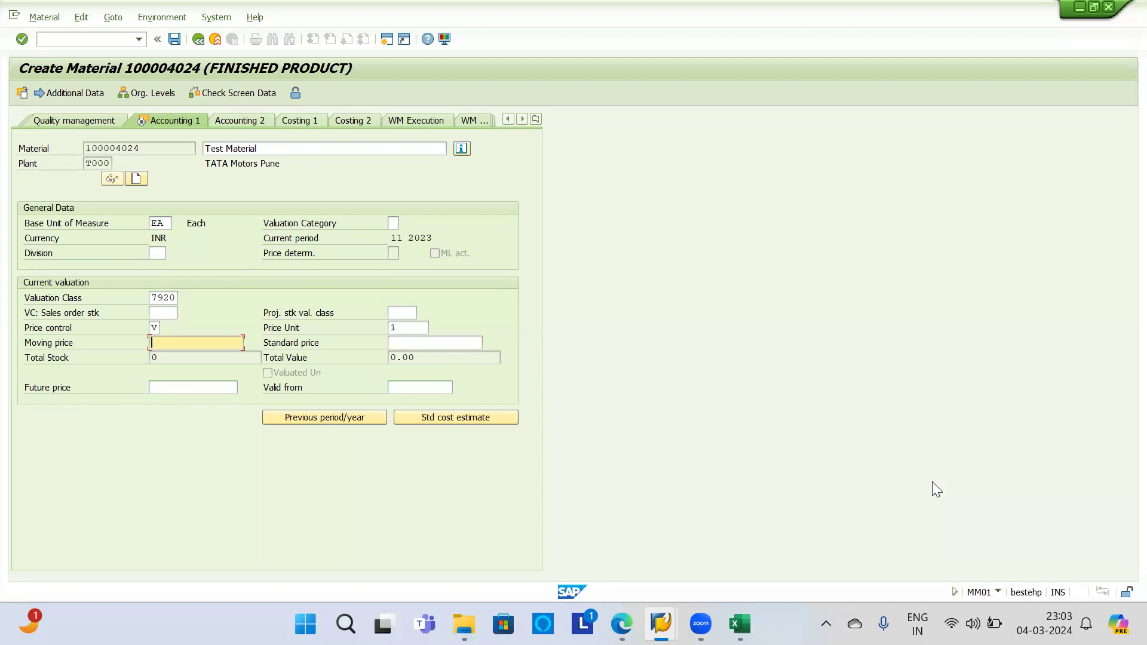
key("Tab")
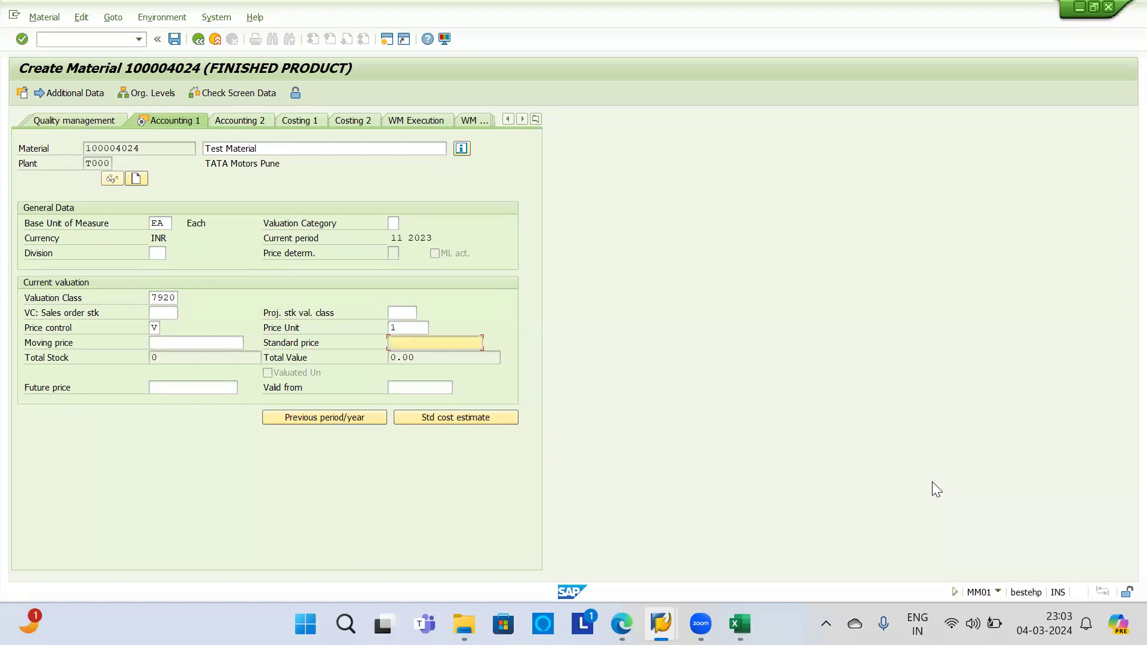
type("100")
key("Return")
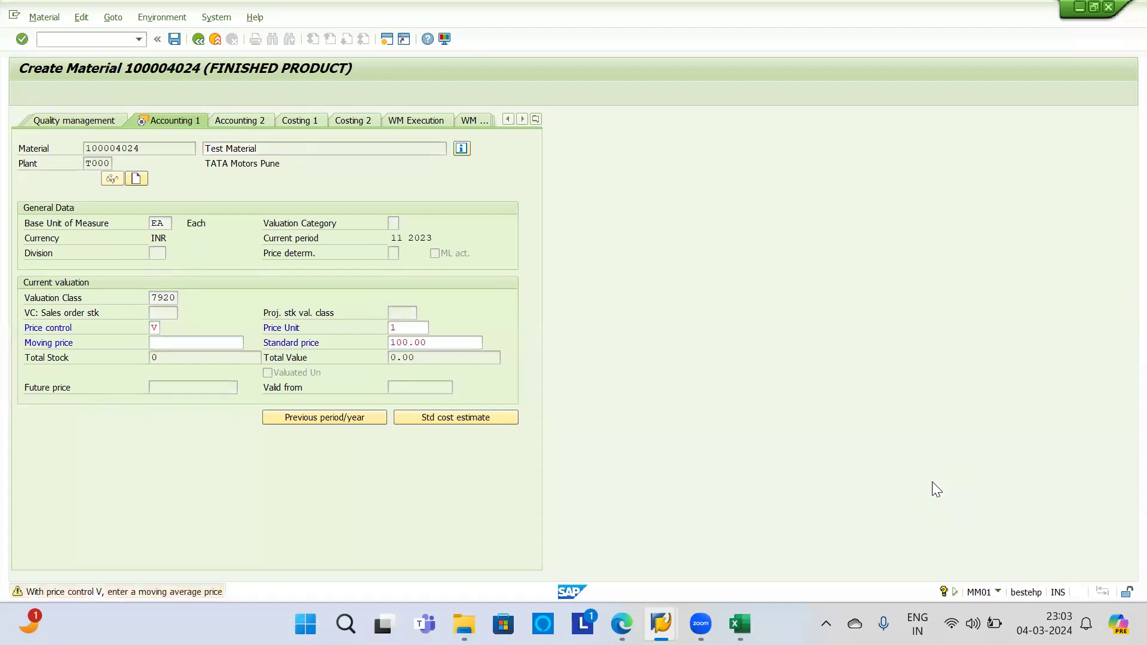
key("Return")
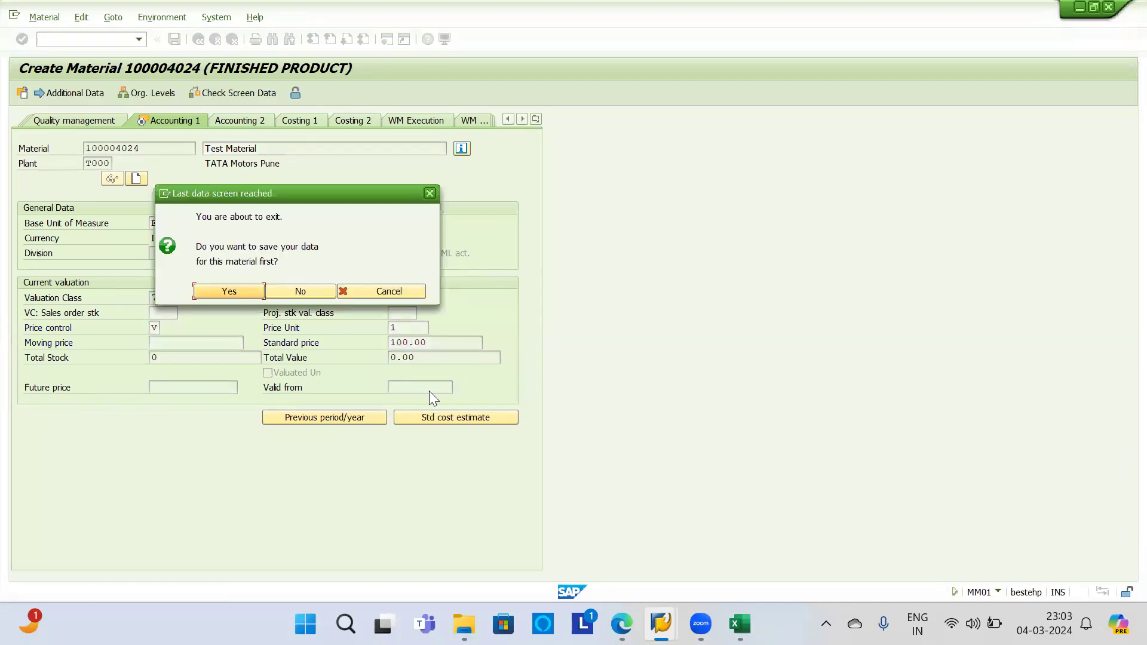
left_click(385, 290)
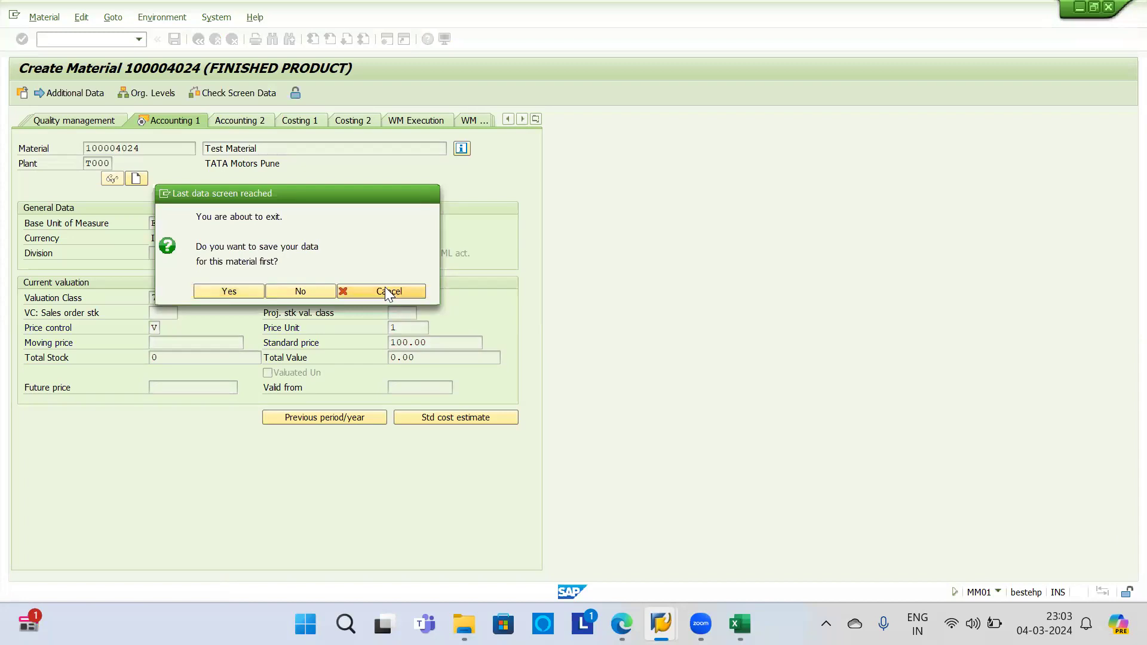
Step: Set the material's price control to S and save the new finished-product material
left_click(160, 328)
key("BackSpace")
type("s")
key("Tab")
key("Return")
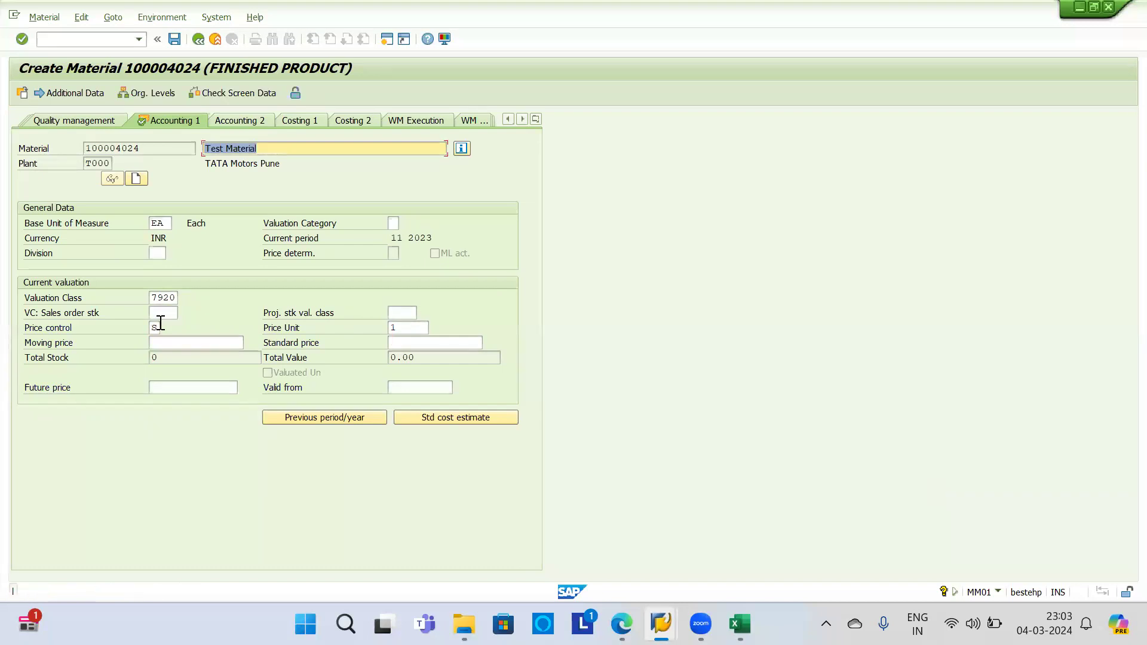
key("Return")
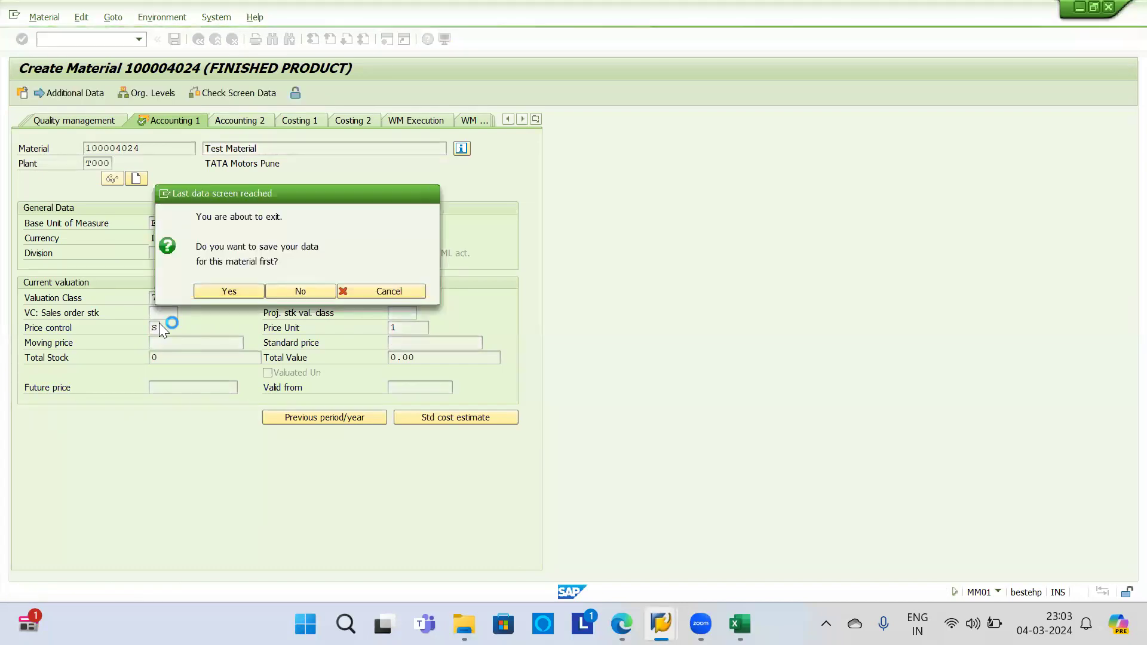
key("Return")
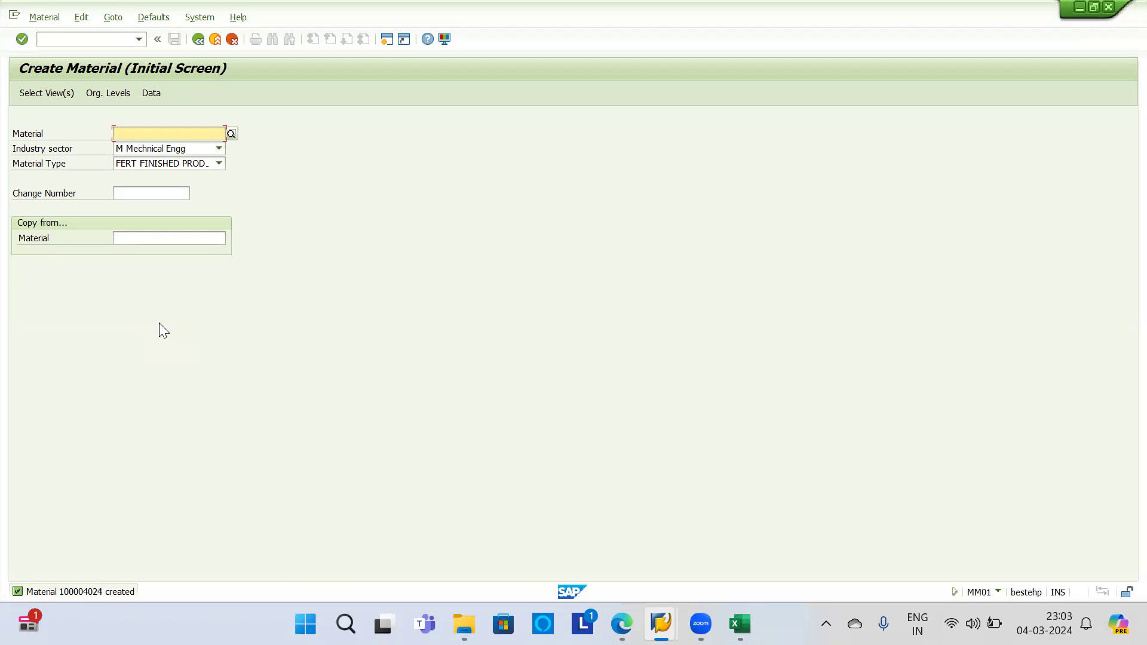
Step: Look at the account groups offered in the customer creation transaction XD01, and leave it without creating a customer
left_click(67, 37)
type("/nxd01")
key("Return")
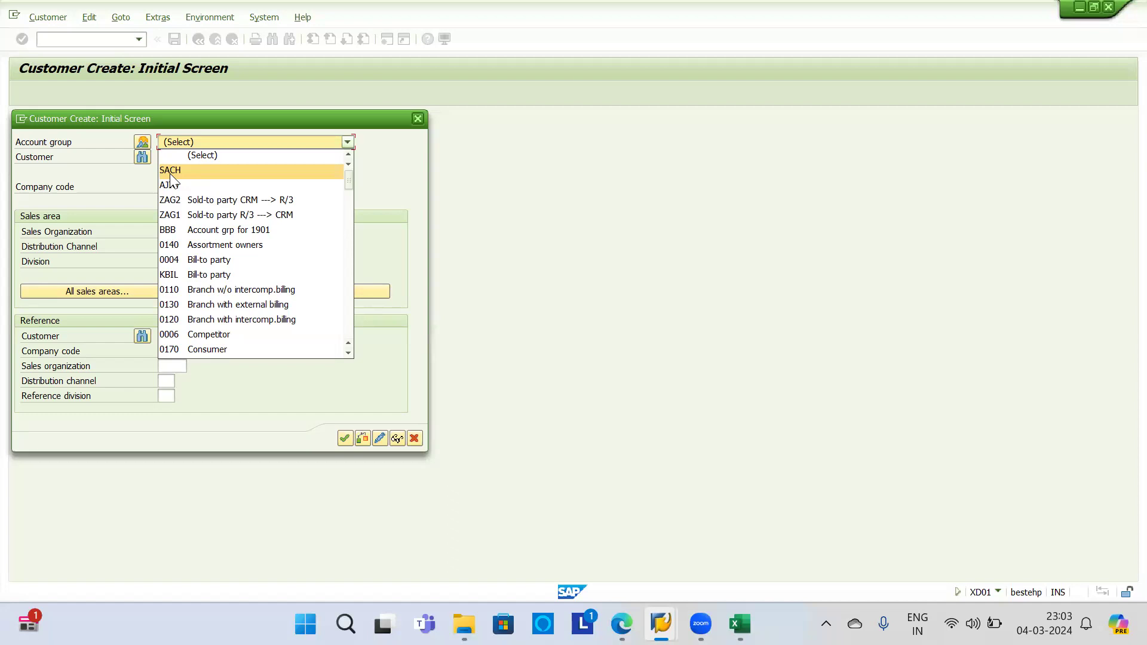
left_click(418, 120)
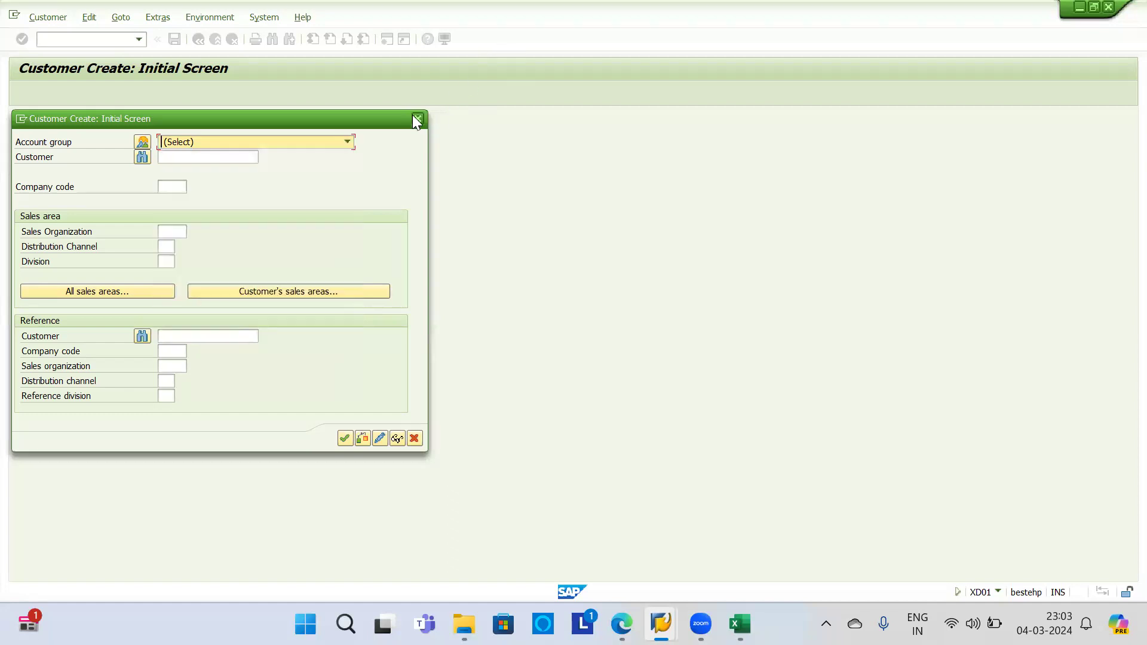
left_click(418, 120)
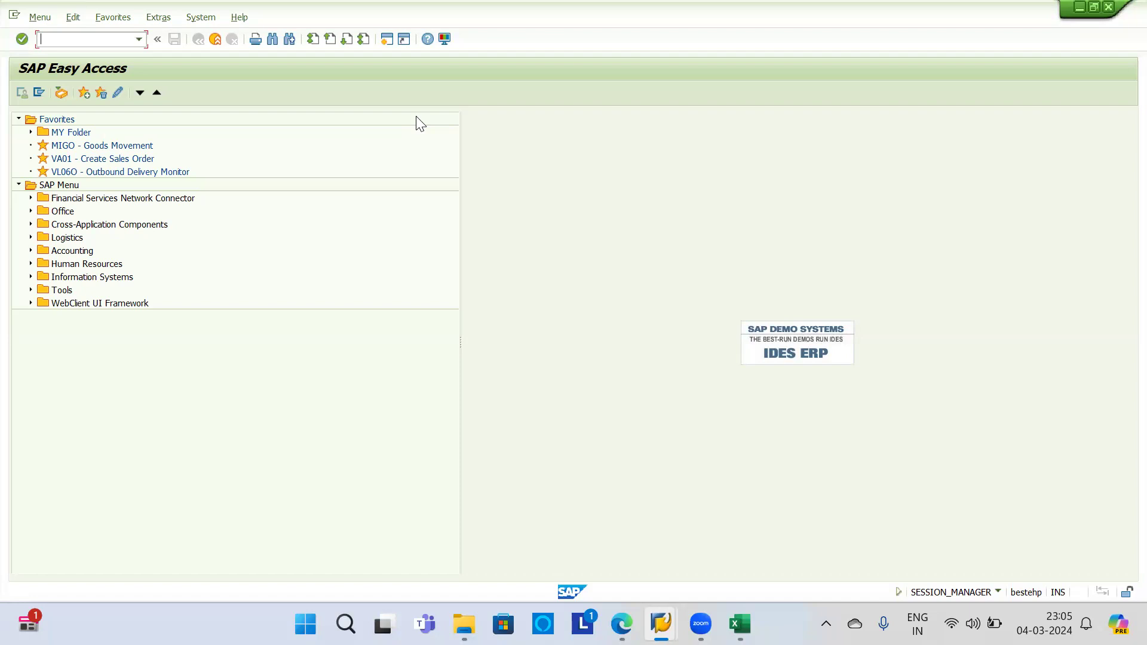
key("F3")
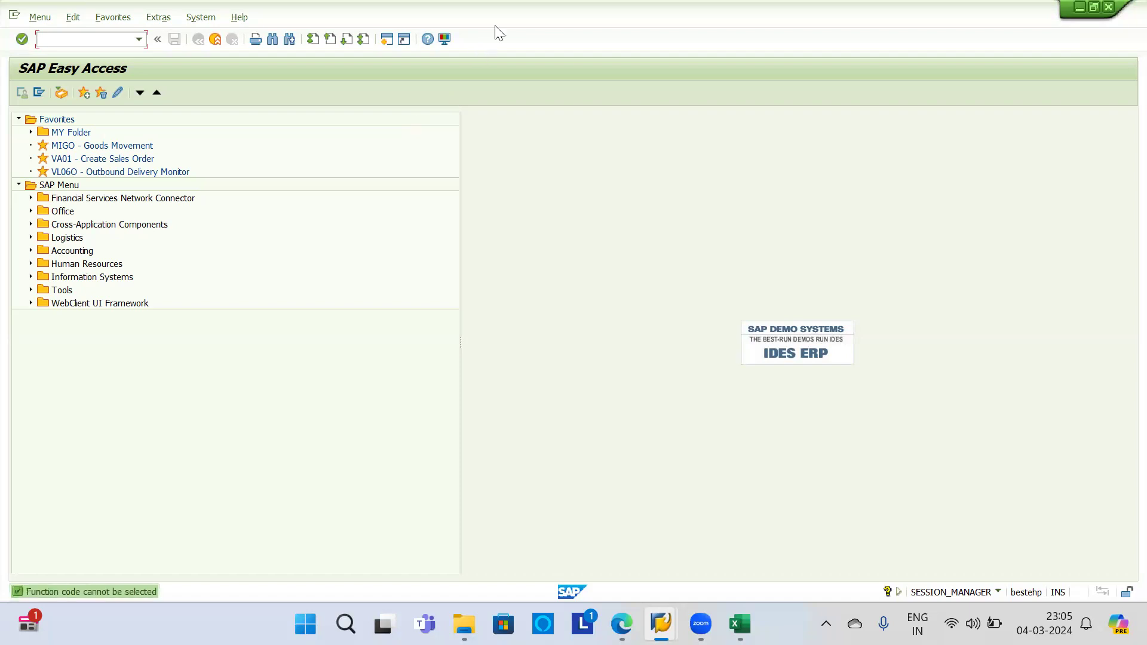